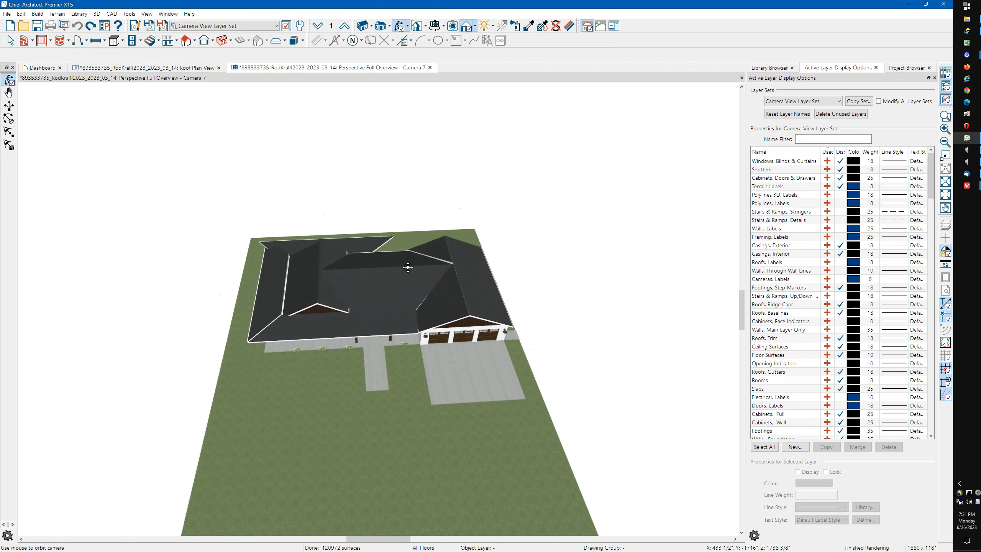
# Switch to the Roof Plan View and hide the drawing grid
pyautogui.moveTo(297, 313)
pyautogui.mouseDown()
pyautogui.moveTo(301, 277)
pyautogui.moveTo(286, 290)
pyautogui.moveTo(297, 309)
pyautogui.mouseUp()
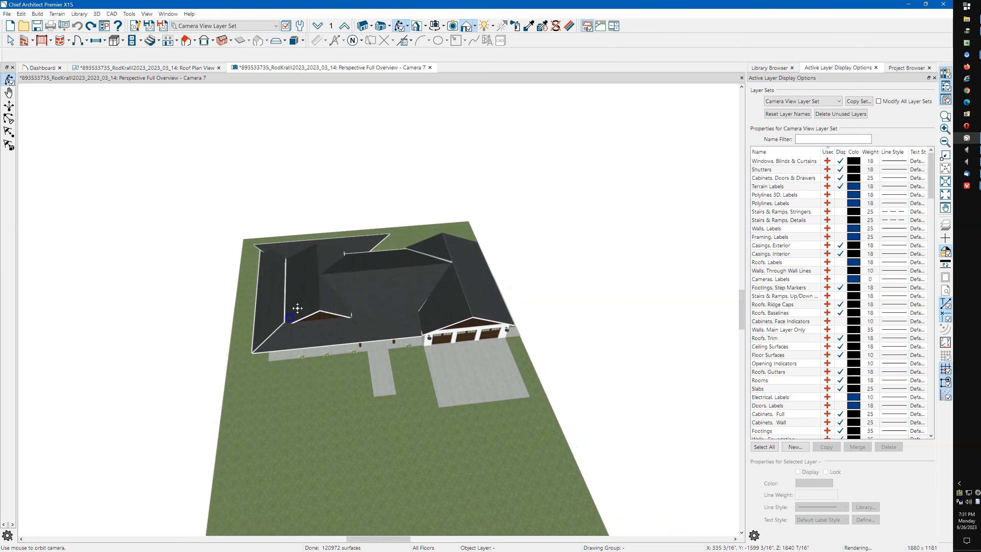
pyautogui.moveTo(425, 274); pyautogui.dragTo(375, 303)
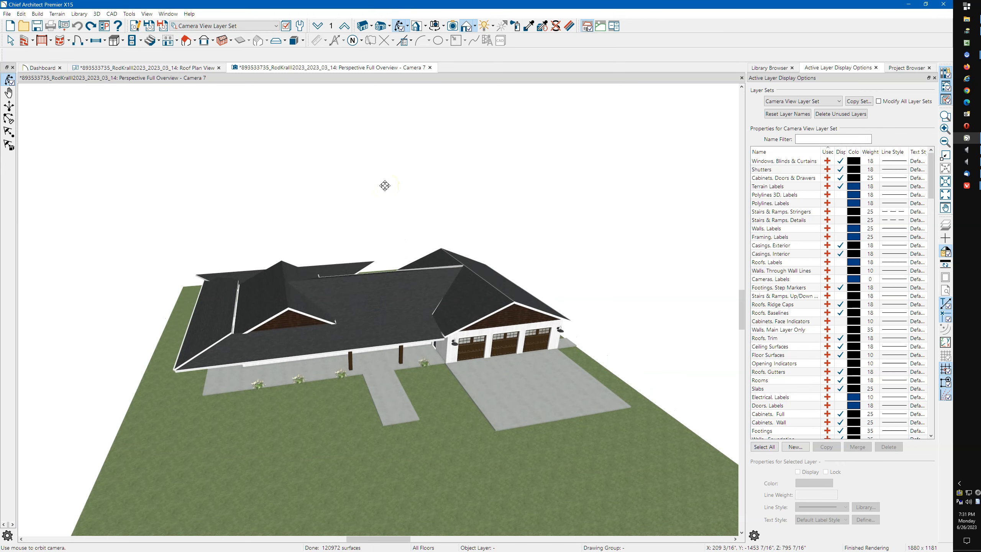
pyautogui.click(172, 69)
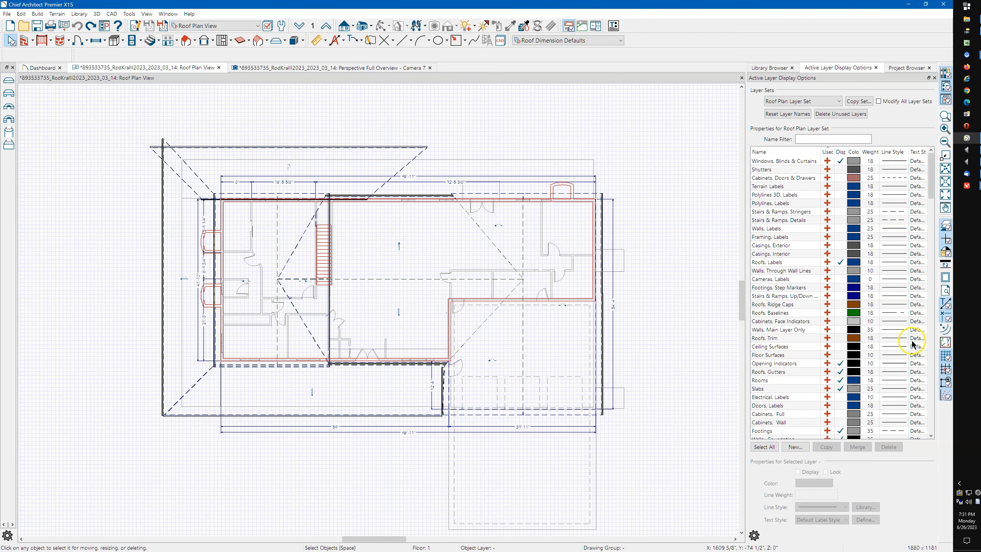
pyautogui.click(945, 356)
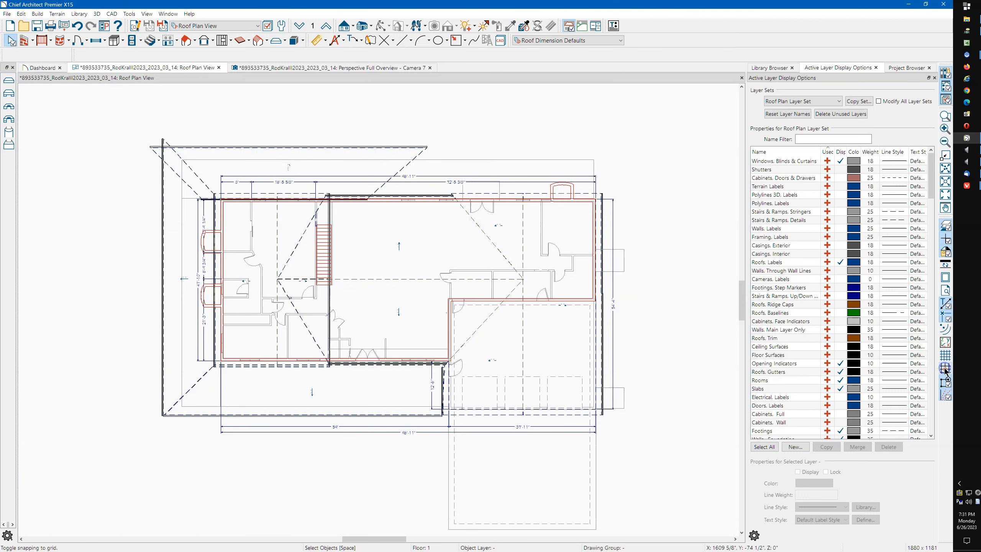
# Hide the Overhang Area and Gutters layers and show the Roofs, Baselines layer
pyautogui.click(845, 271)
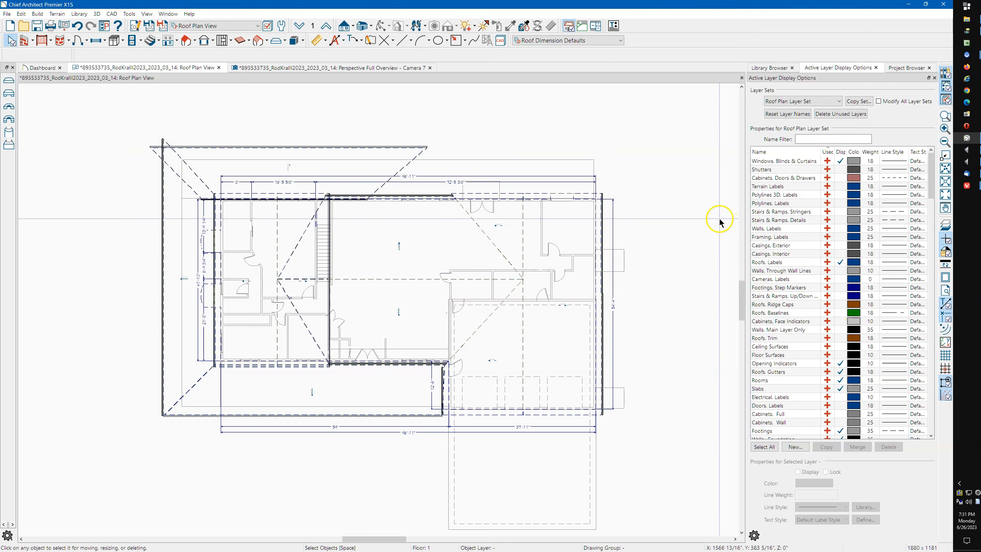
pyautogui.click(421, 156)
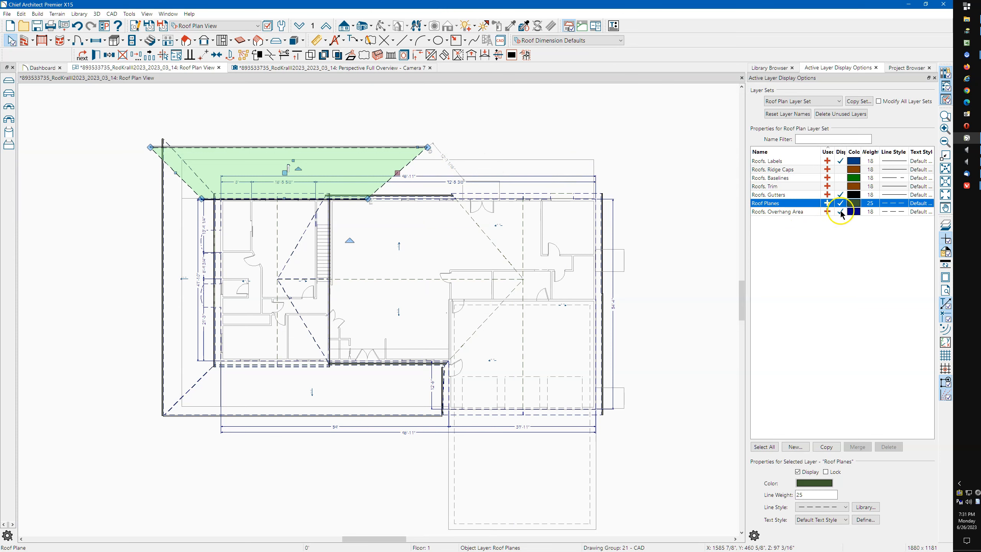
pyautogui.click(840, 212)
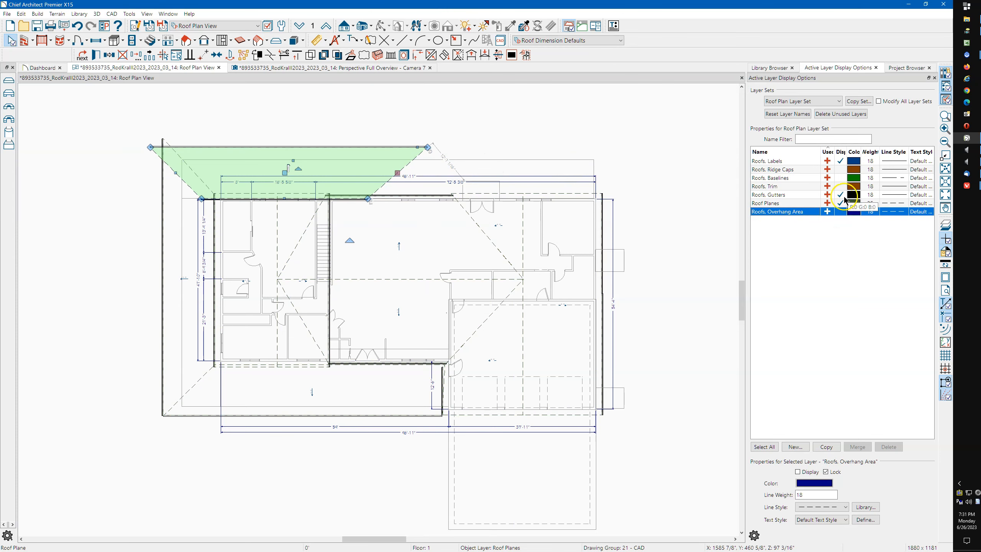
pyautogui.click(841, 195)
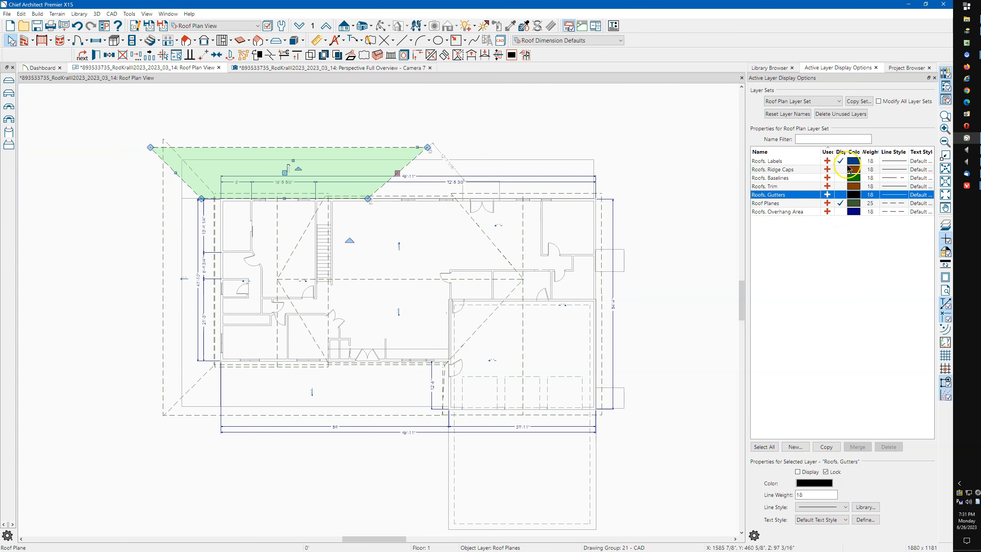
pyautogui.click(841, 160)
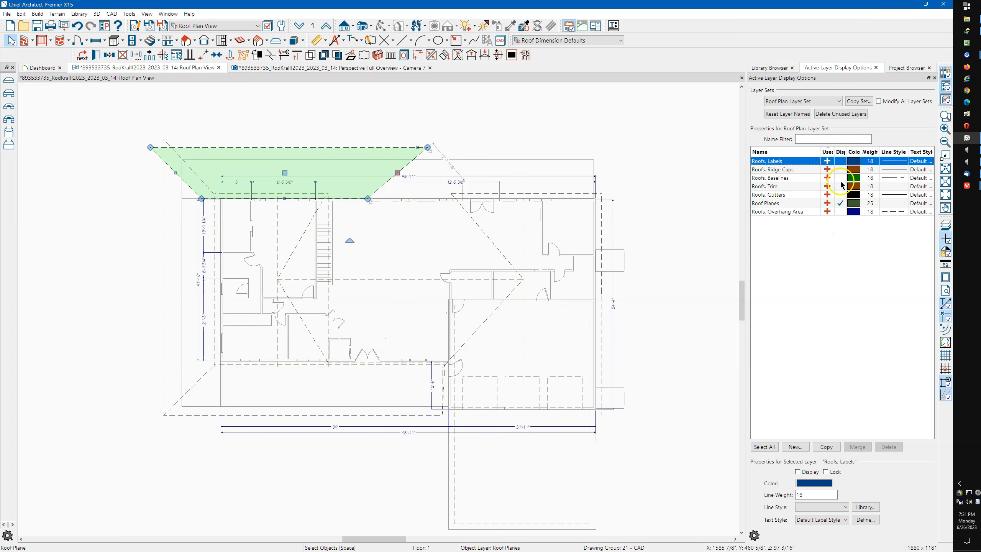
pyautogui.click(841, 178)
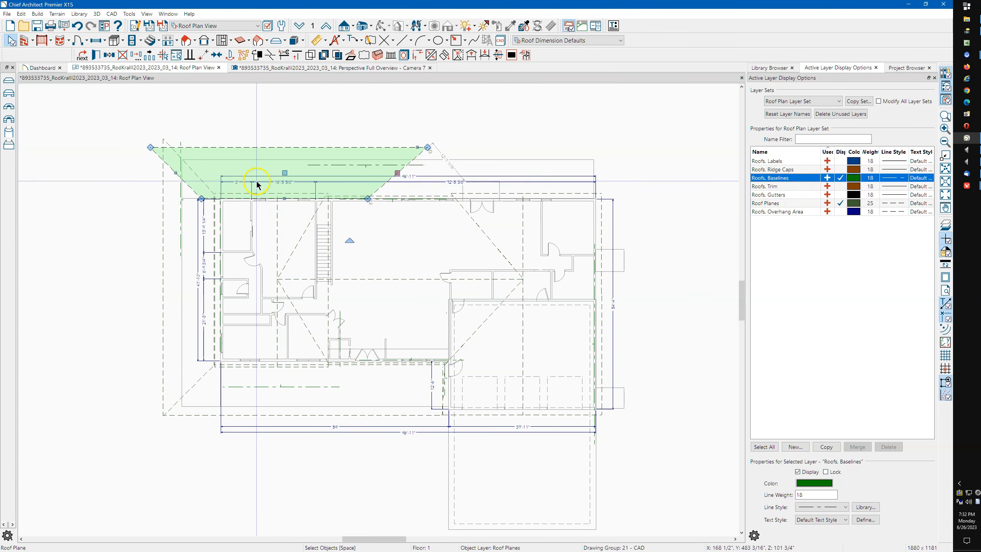
# Run Reset to Defaults on All Floors for roof groups, roof directives, gable lines and wall top/bottom heights
pyautogui.click(21, 14)
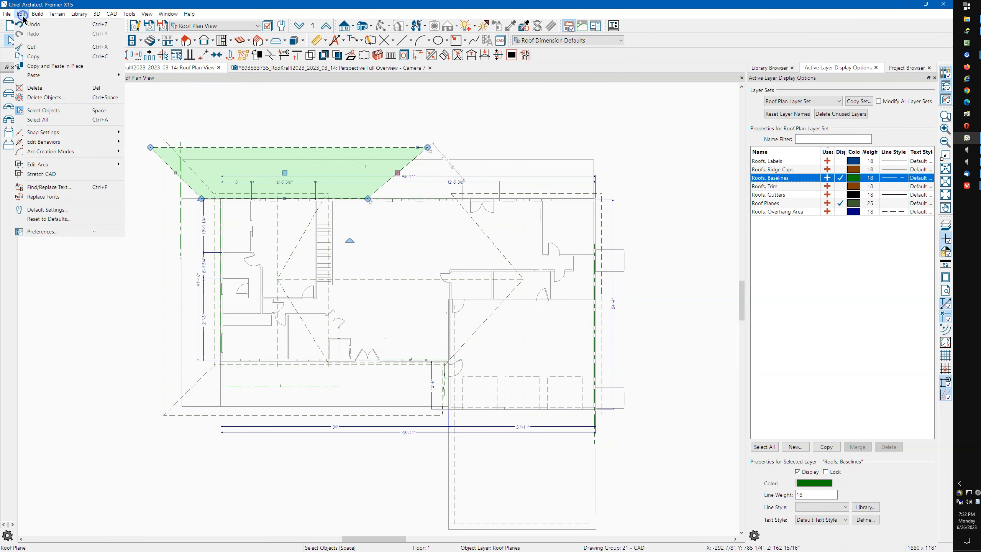
pyautogui.click(84, 219)
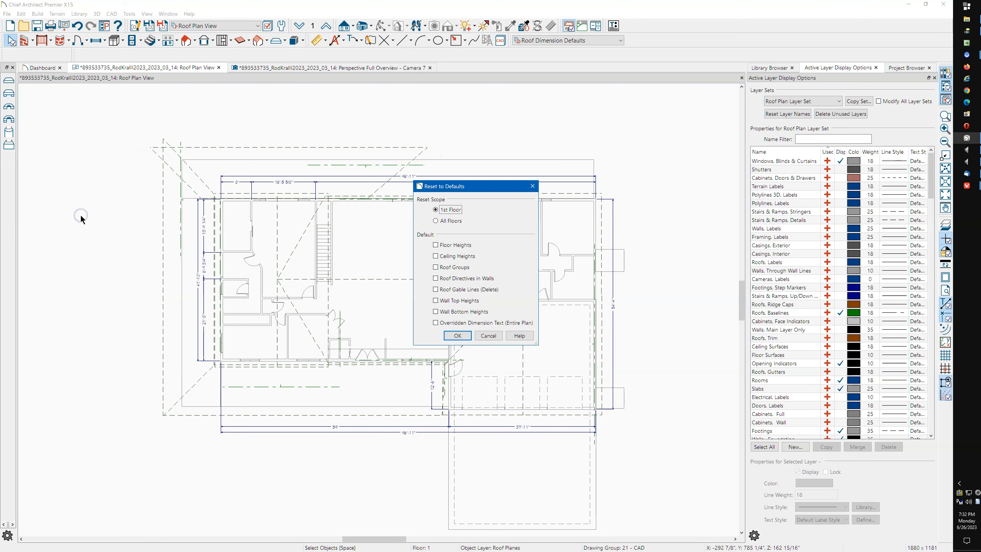
pyautogui.click(455, 224)
pyautogui.click(438, 269)
pyautogui.click(438, 280)
pyautogui.click(438, 291)
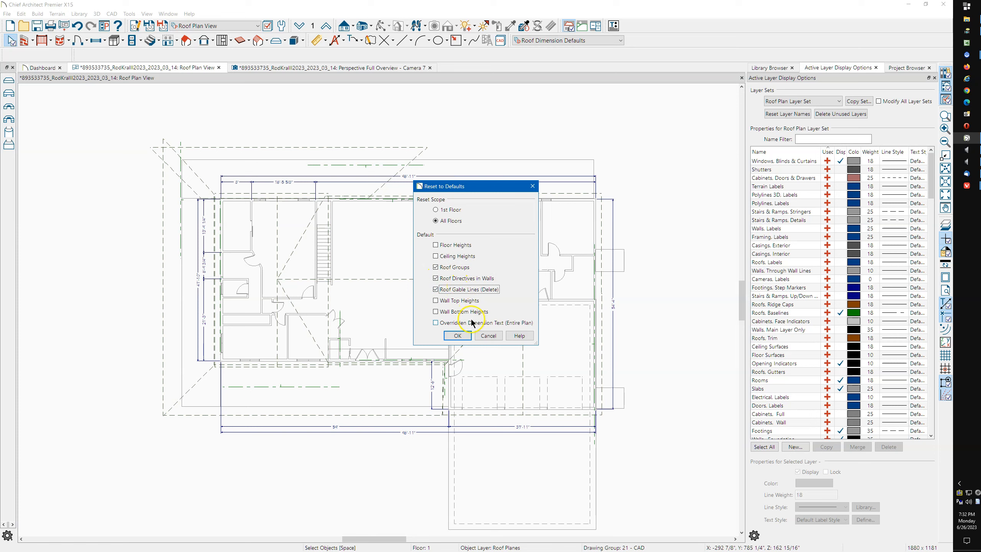
pyautogui.click(437, 301)
pyautogui.click(437, 312)
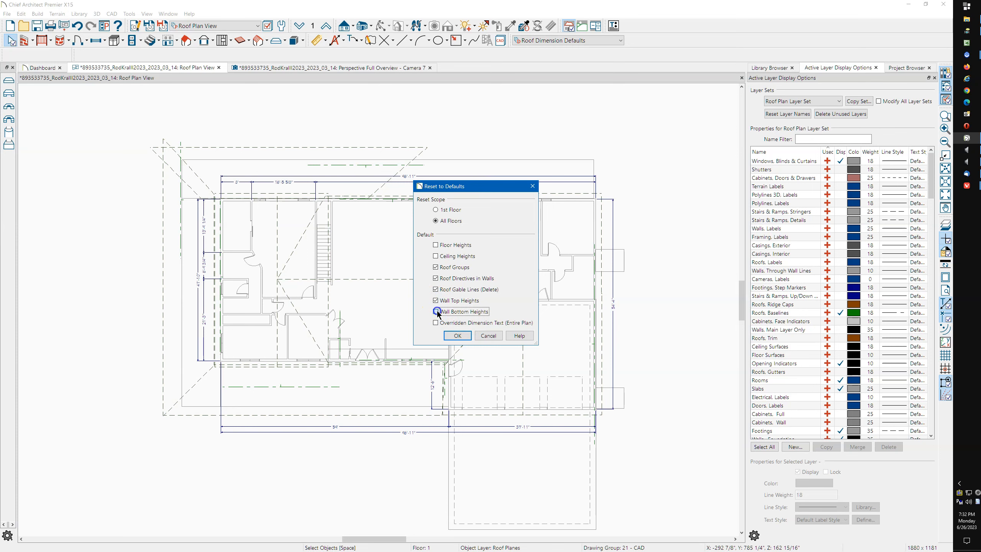
pyautogui.click(456, 335)
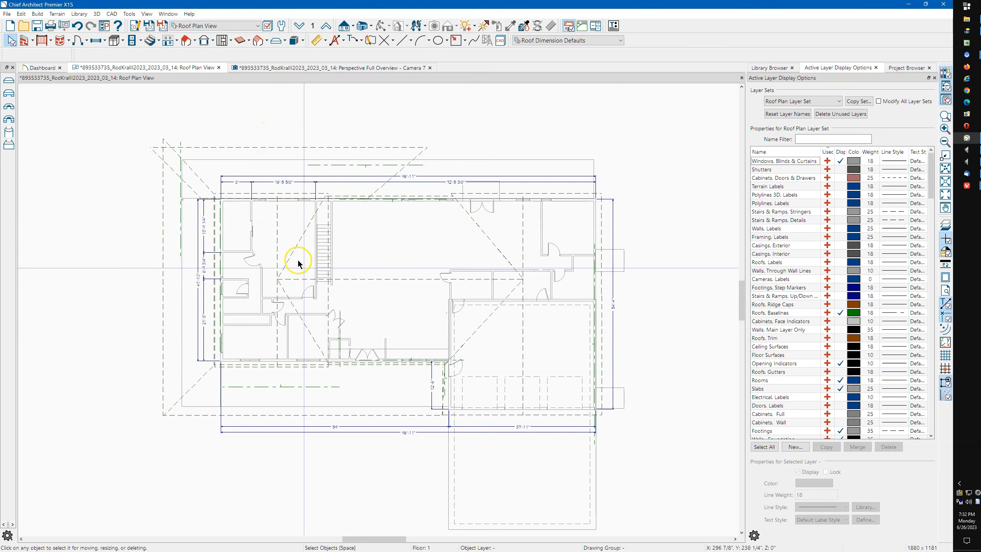
pyautogui.click(274, 234)
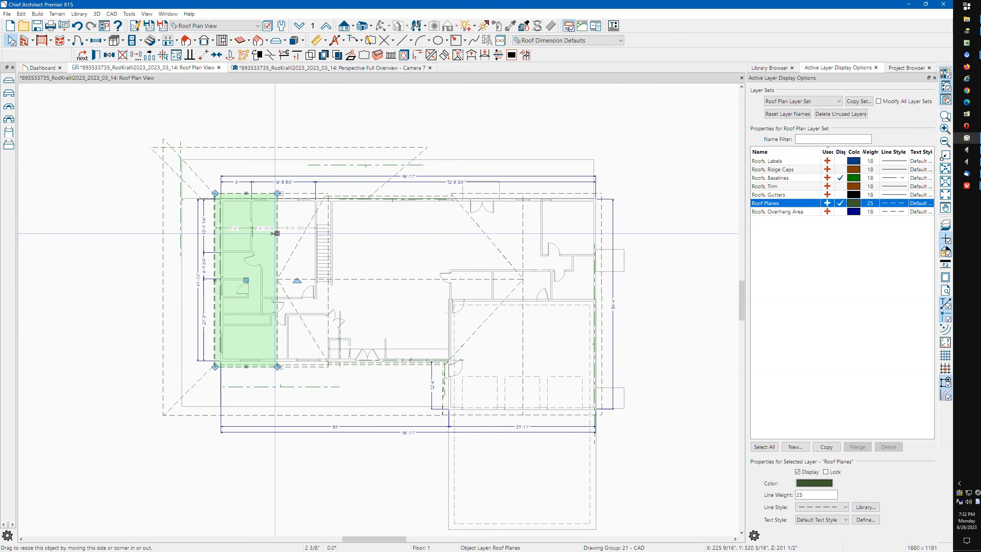
pyautogui.doubleClick(275, 234)
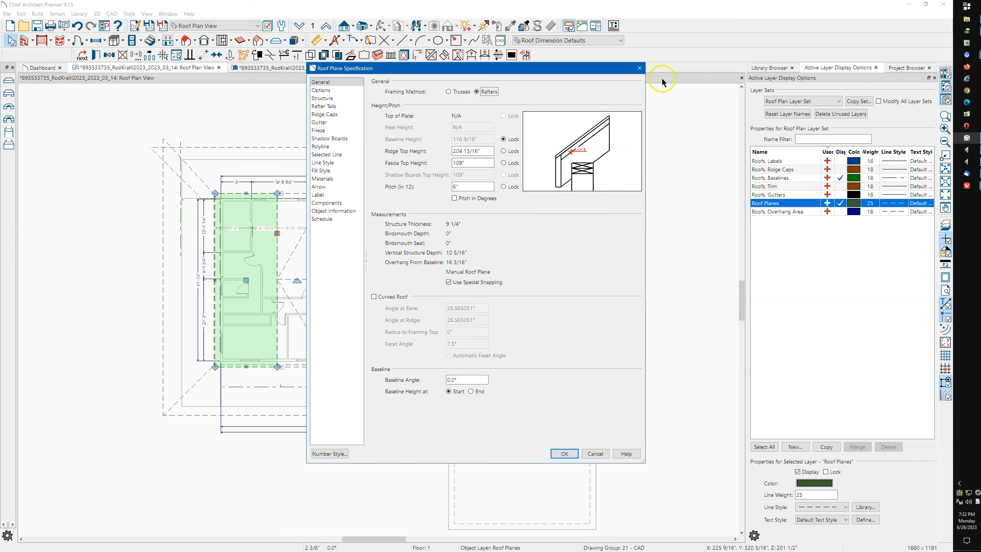
pyautogui.click(640, 68)
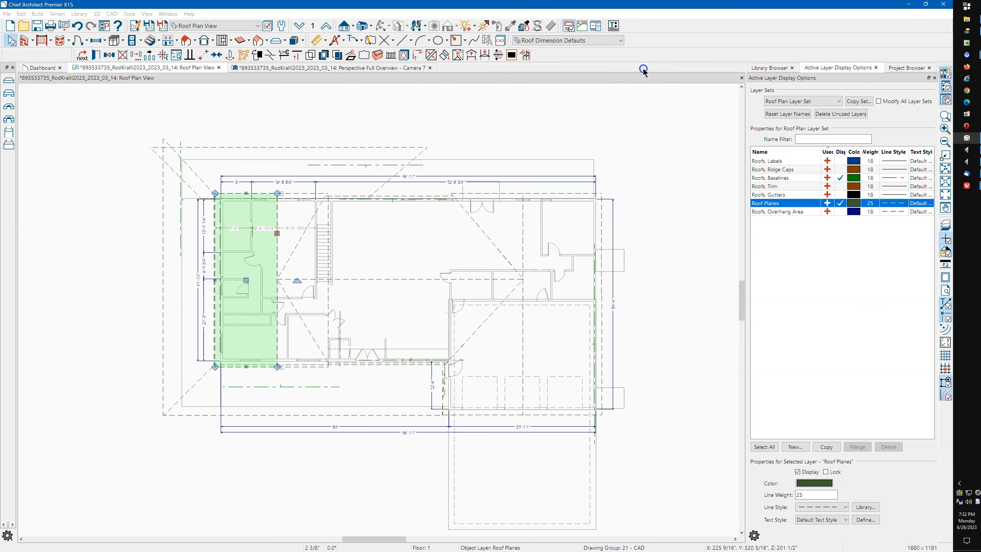
pyautogui.click(394, 281)
pyautogui.doubleClick(394, 282)
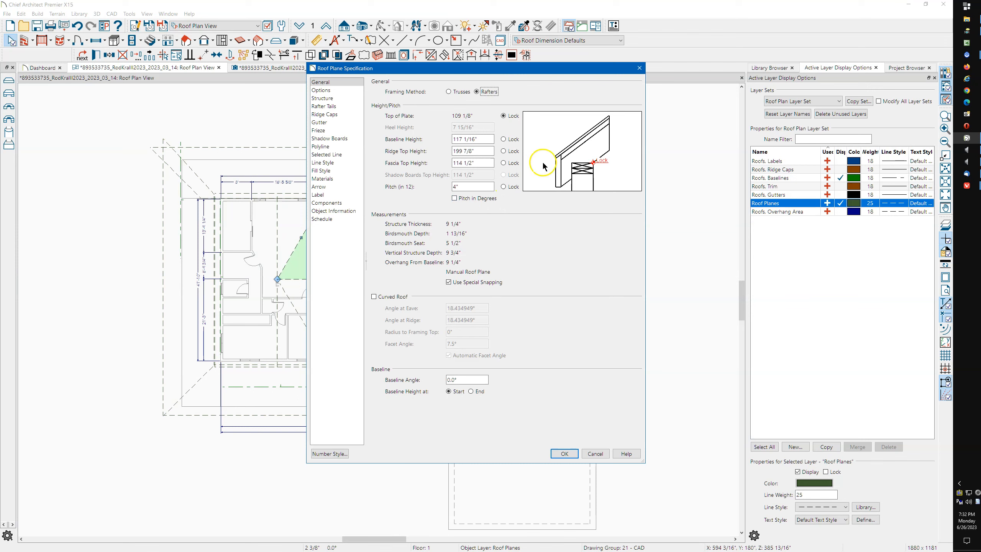
pyautogui.click(640, 68)
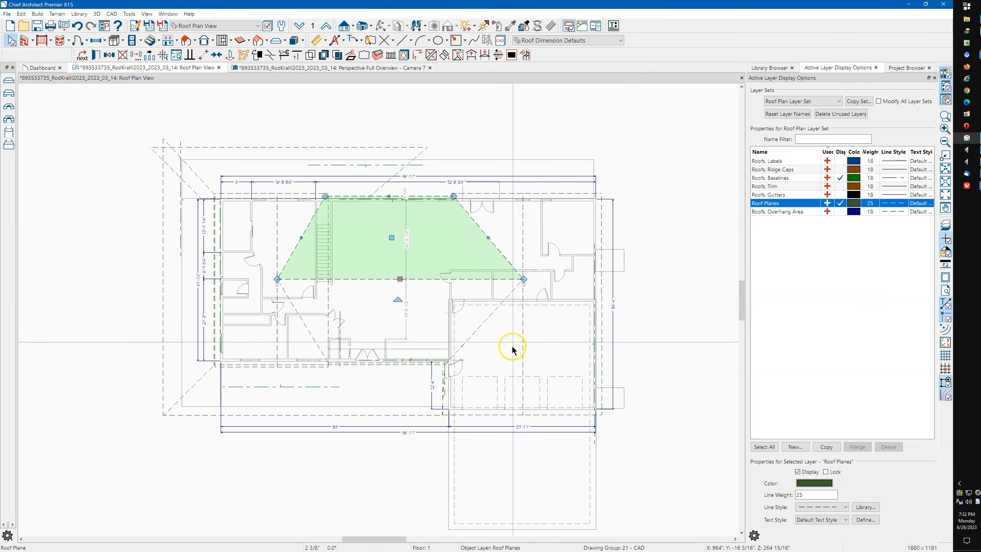
pyautogui.click(524, 330)
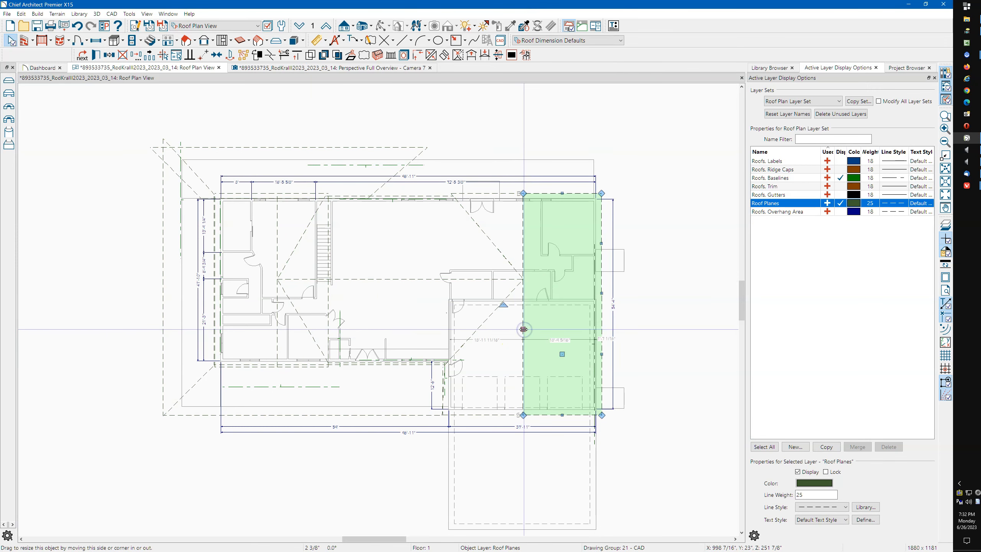
pyautogui.doubleClick(524, 330)
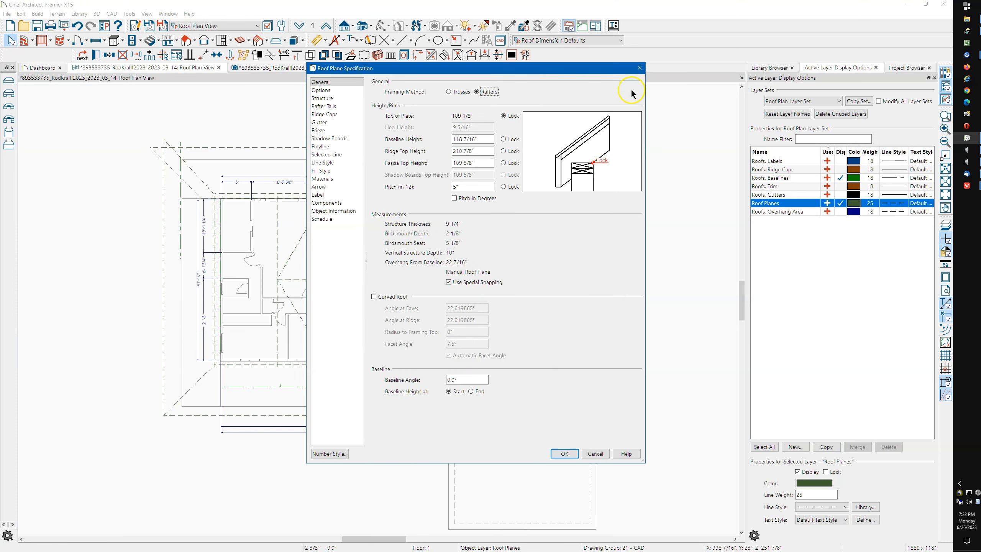
pyautogui.click(639, 70)
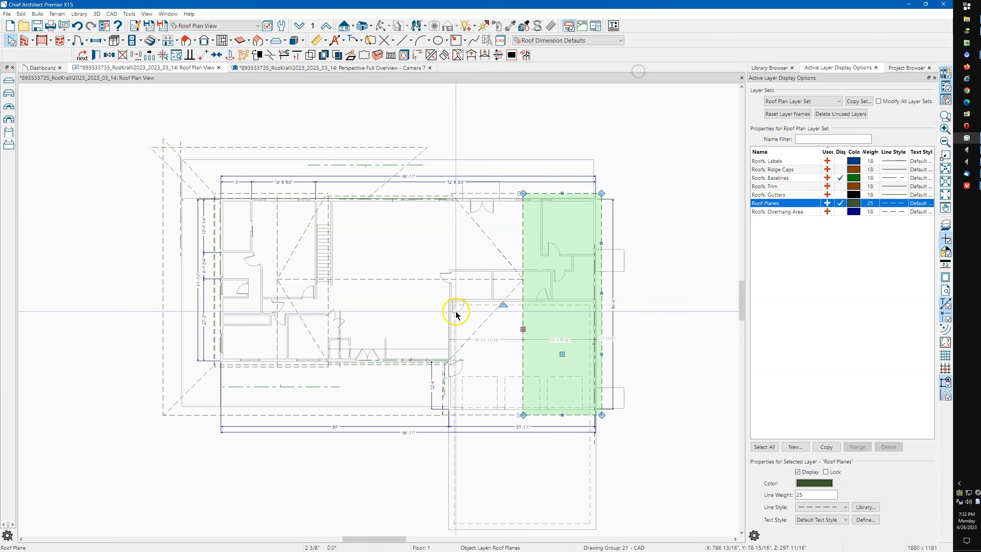
pyautogui.click(356, 418)
pyautogui.click(356, 416)
pyautogui.doubleClick(356, 416)
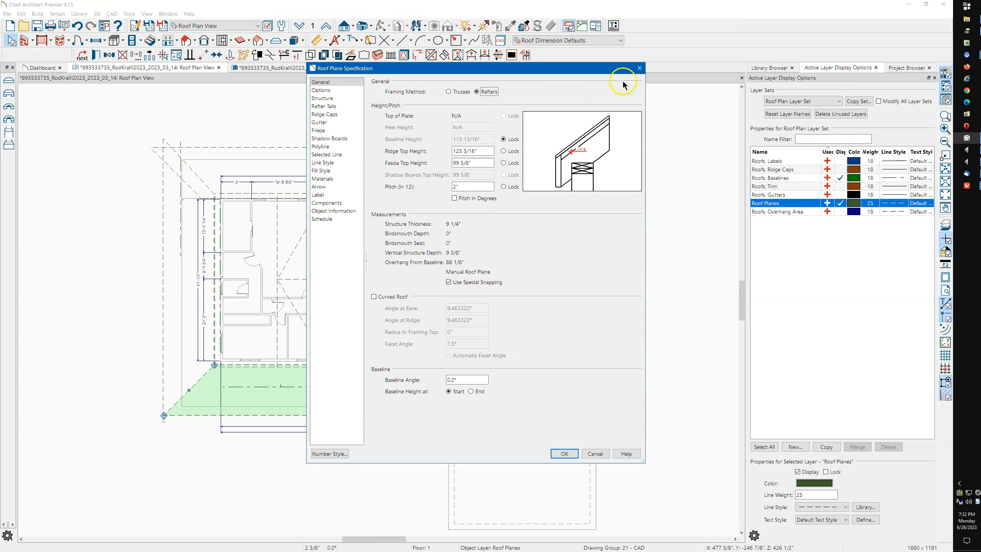
pyautogui.click(639, 68)
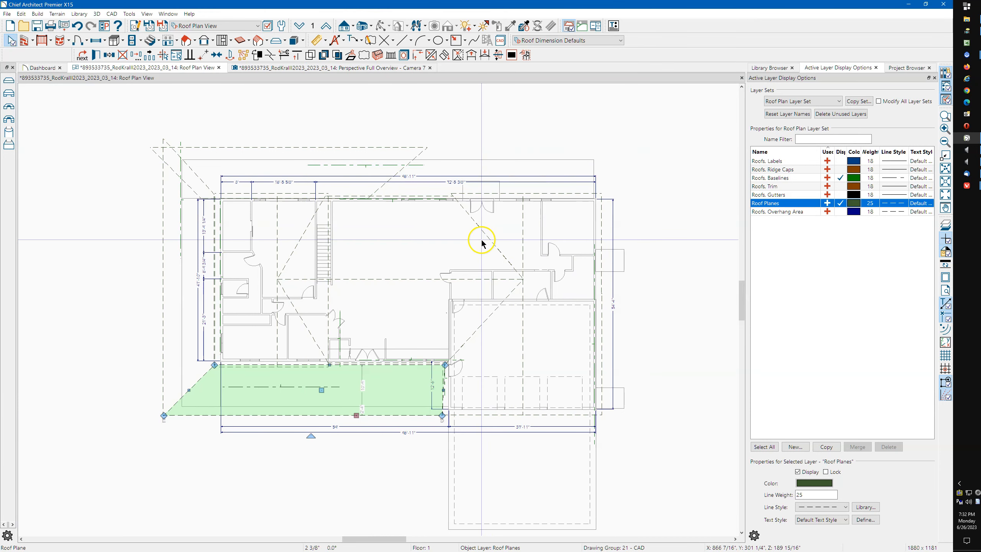
pyautogui.click(485, 243)
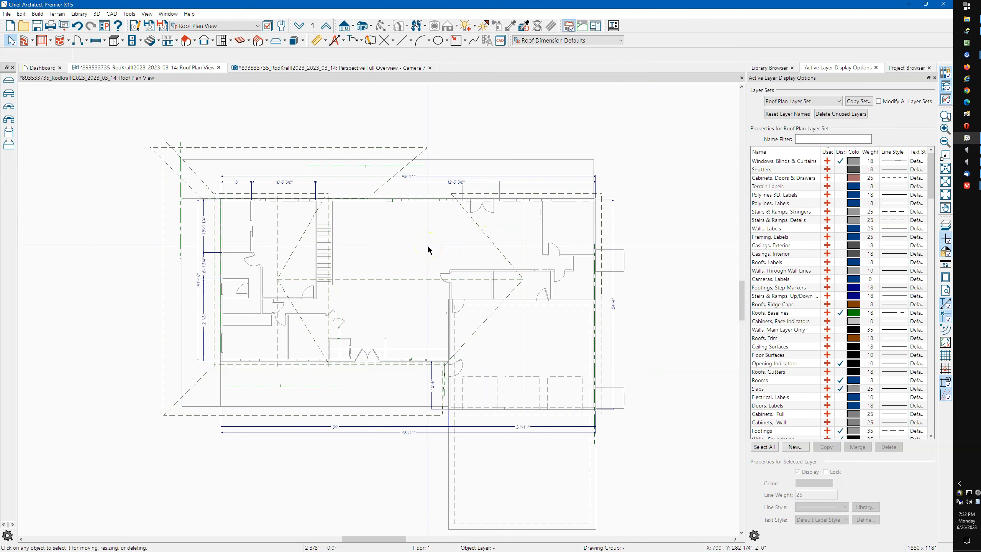
pyautogui.click(272, 334)
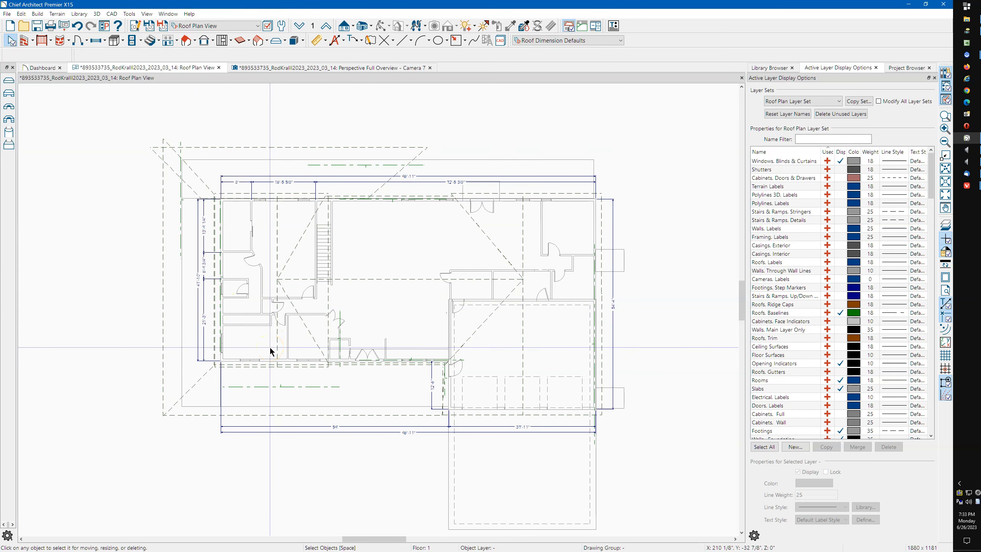
pyautogui.scroll(3, 264, 377)
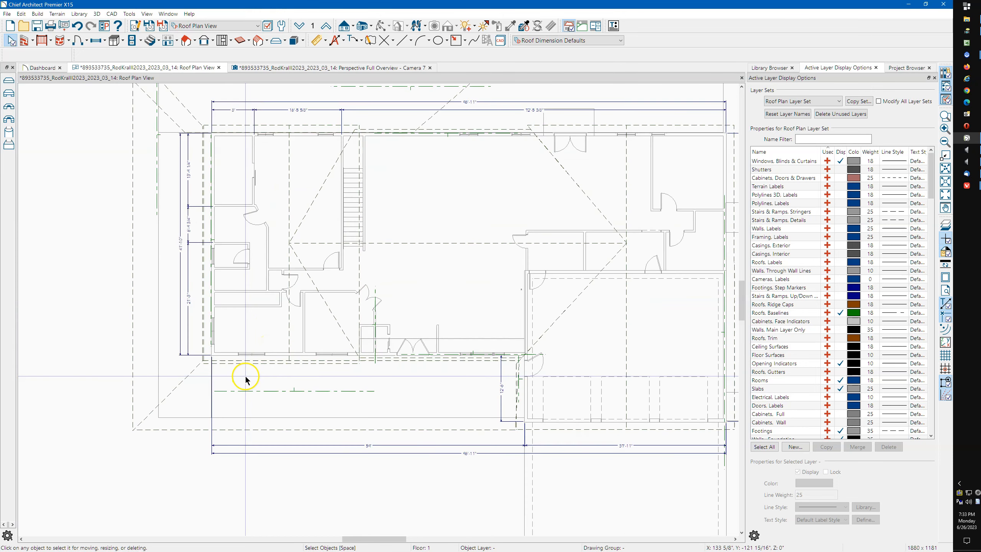
pyautogui.scroll(2, 274, 368)
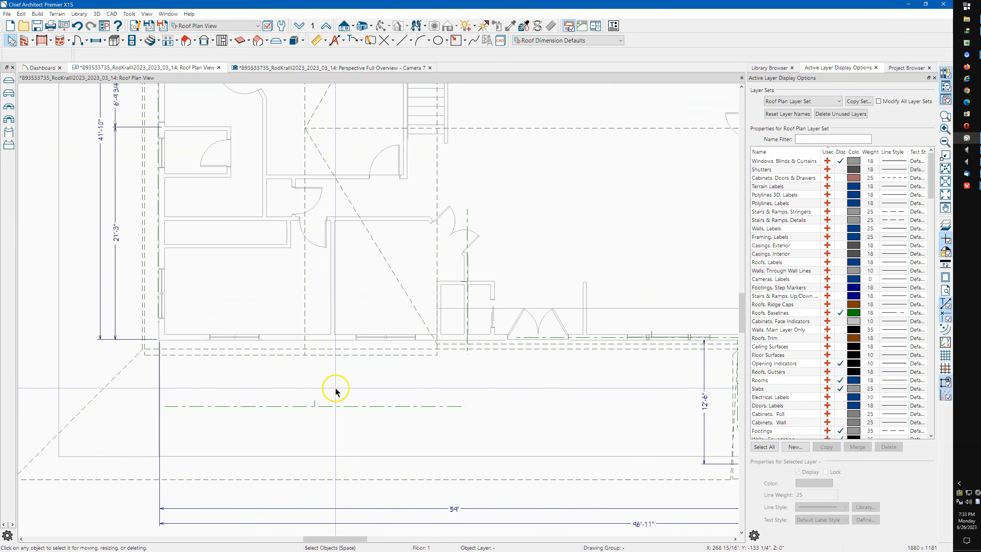
pyautogui.moveTo(339, 382); pyautogui.dragTo(345, 365, button='middle')
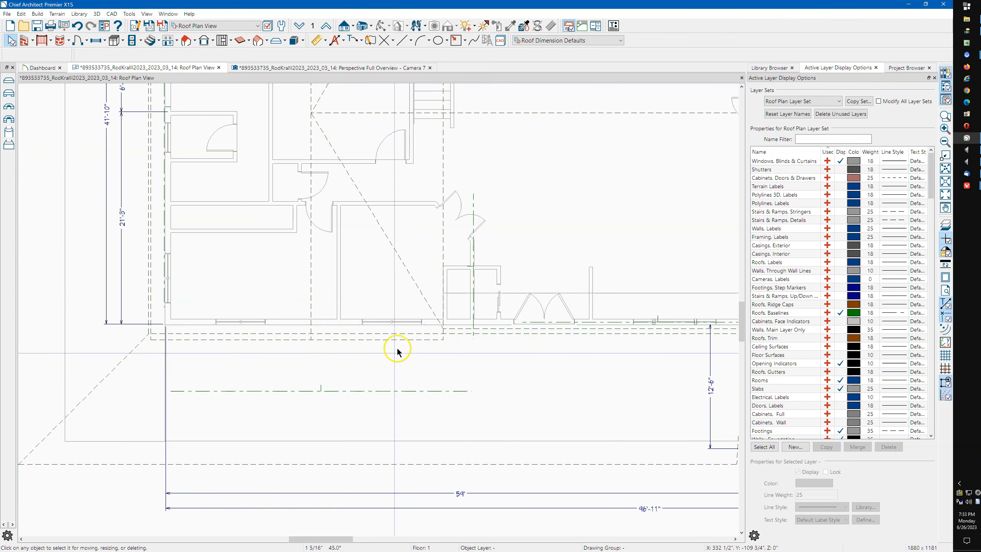
pyautogui.click(379, 323)
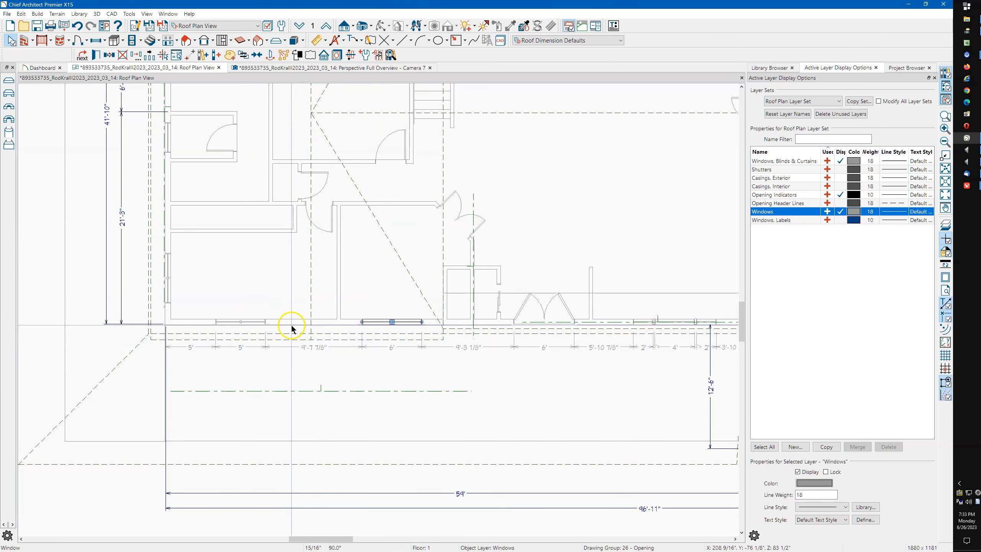
pyautogui.click(286, 350)
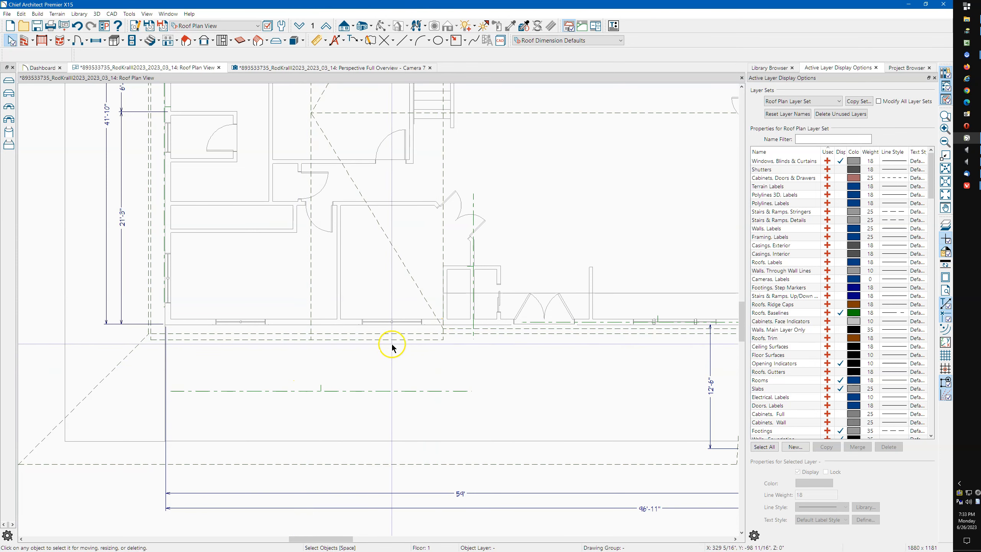
pyautogui.click(441, 248)
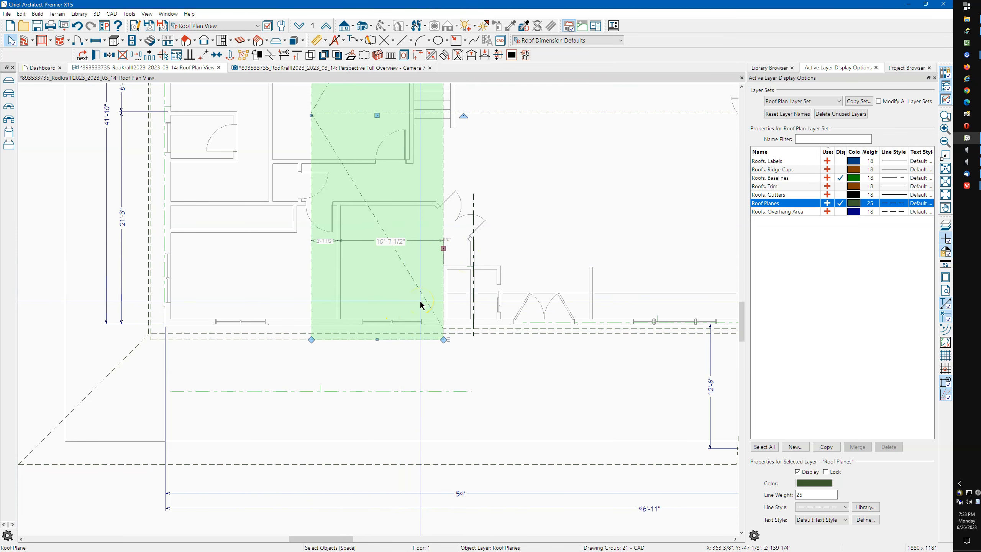
# Centre the left roof plane on the central plane's edge, then select the left exterior wall
pyautogui.click(453, 249)
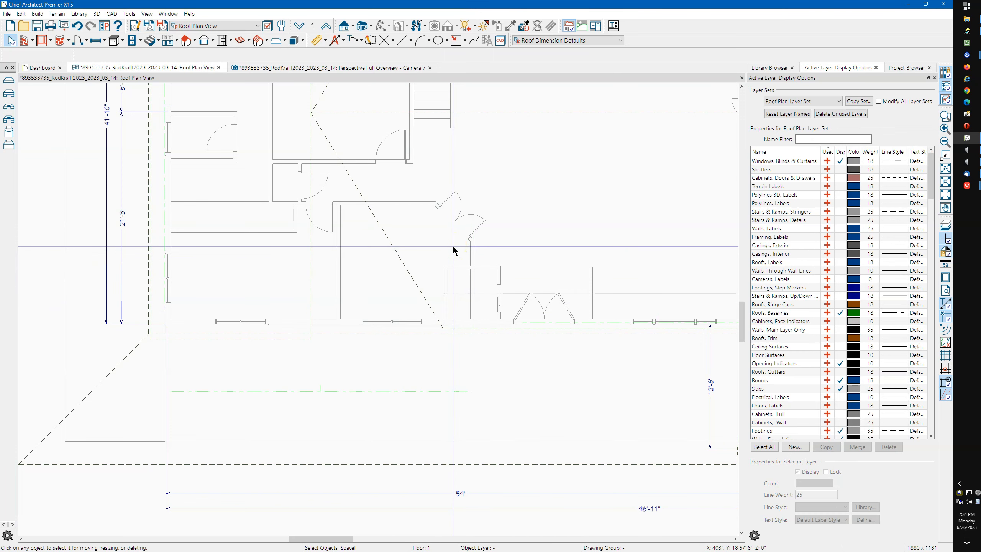
pyautogui.click(309, 290)
pyautogui.click(272, 68)
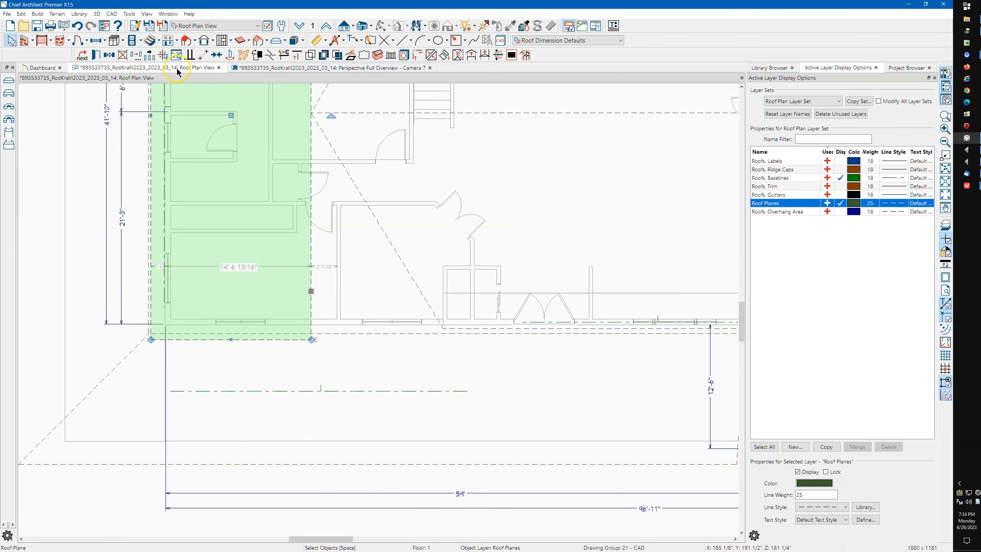
pyautogui.click(96, 54)
pyautogui.click(136, 55)
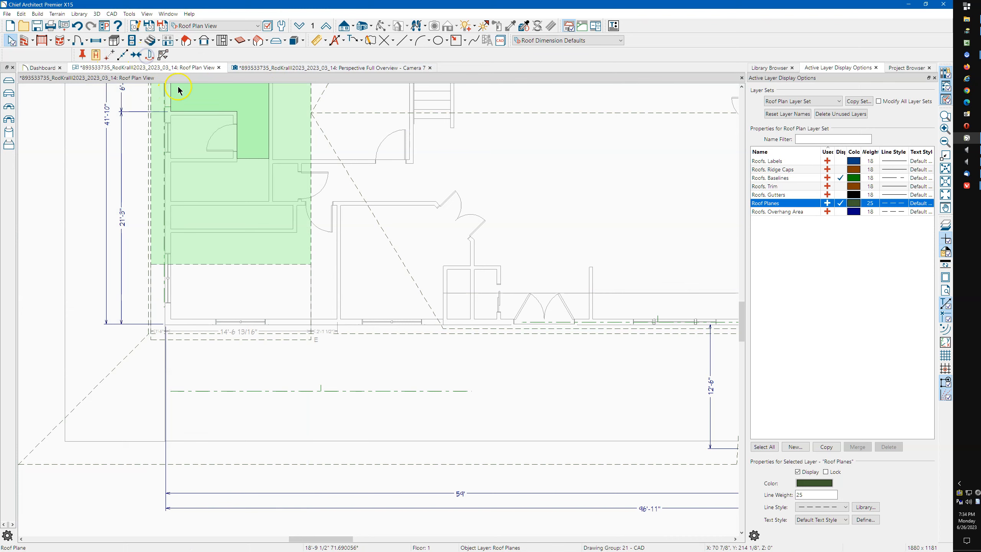
pyautogui.click(312, 263)
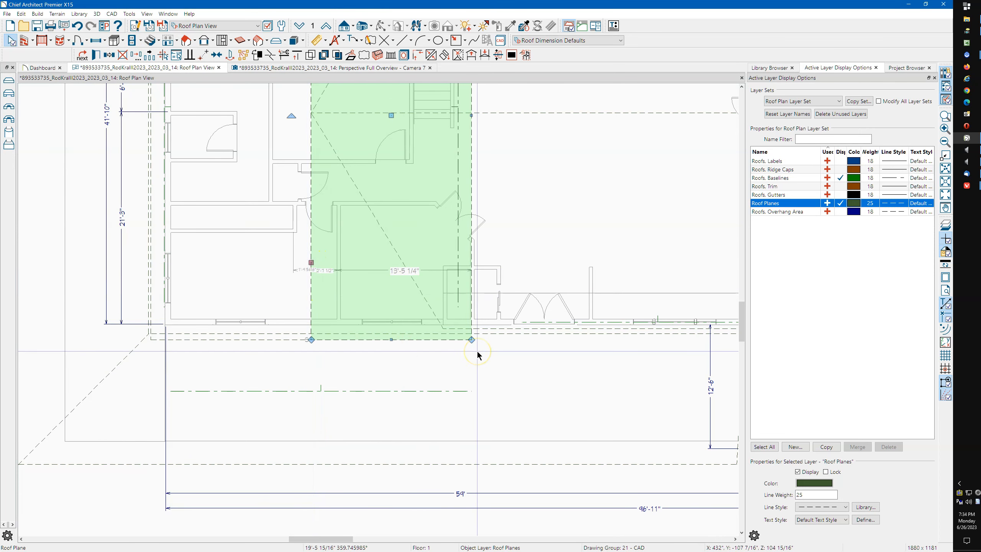
pyautogui.click(414, 375)
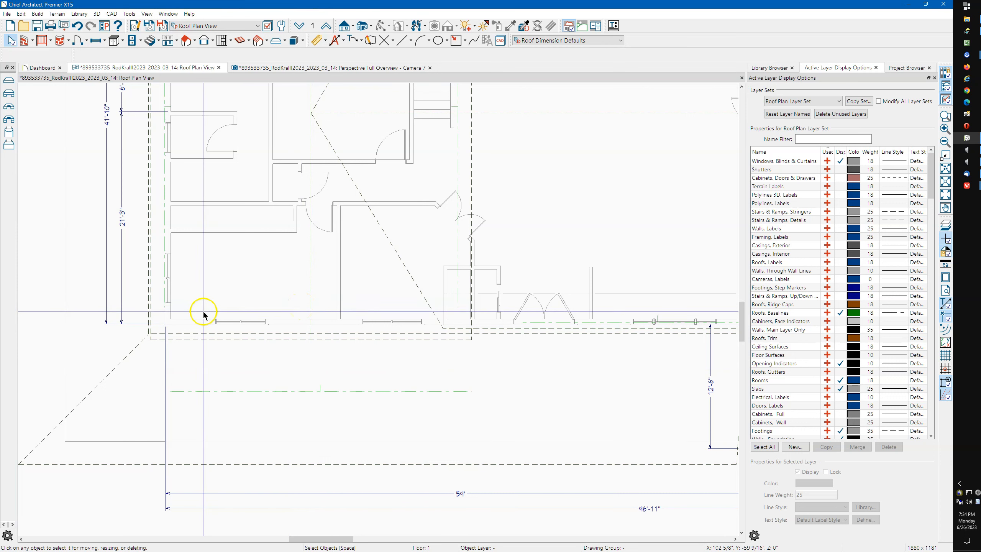
pyautogui.click(170, 313)
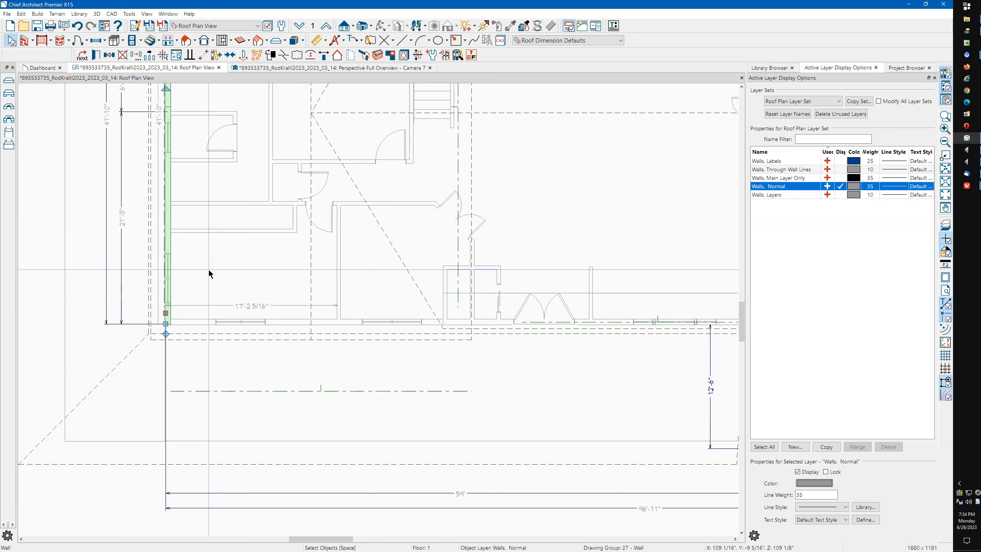
# Zoom in and draw a vertical CAD line down across the front wall
pyautogui.click(365, 351)
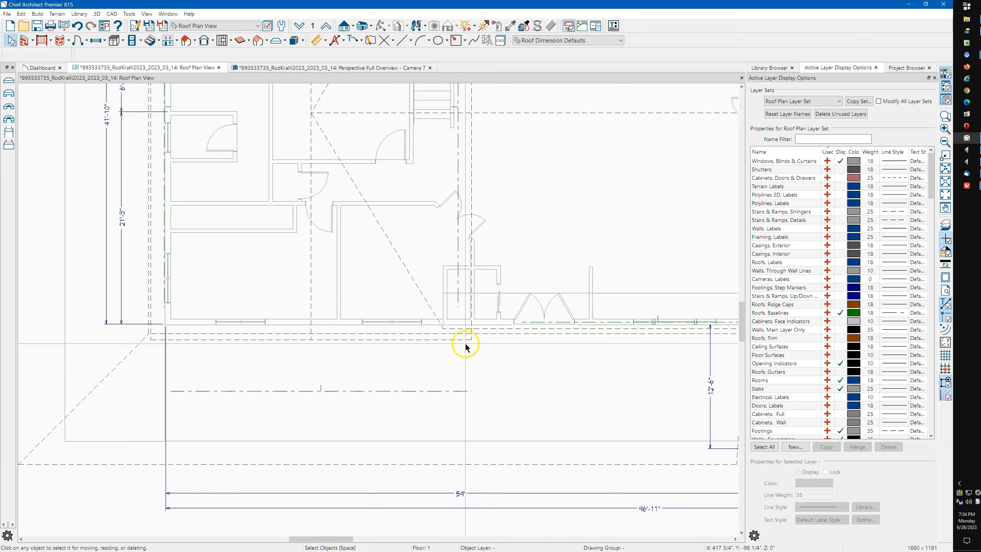
pyautogui.scroll(5, 464, 340)
pyautogui.scroll(3, 465, 324)
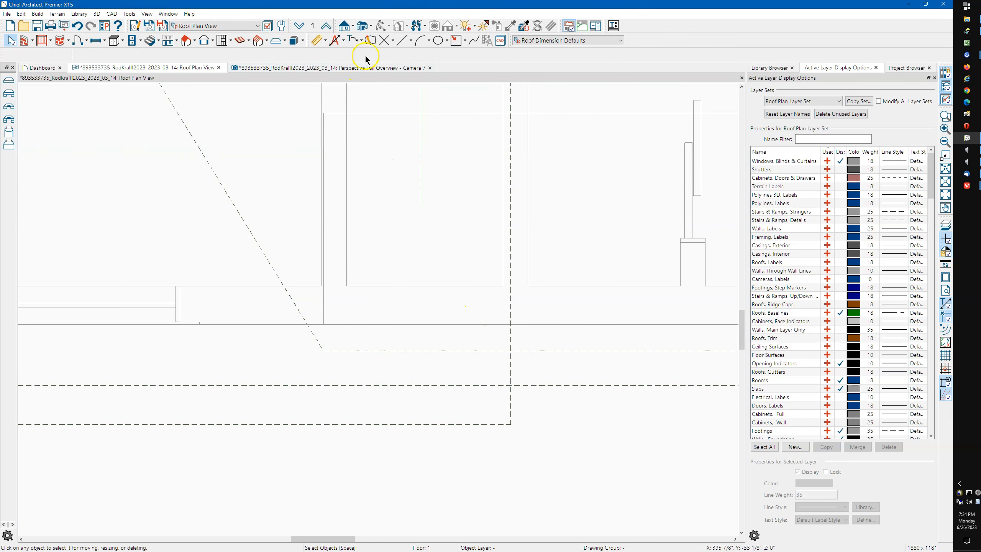
pyautogui.click(403, 40)
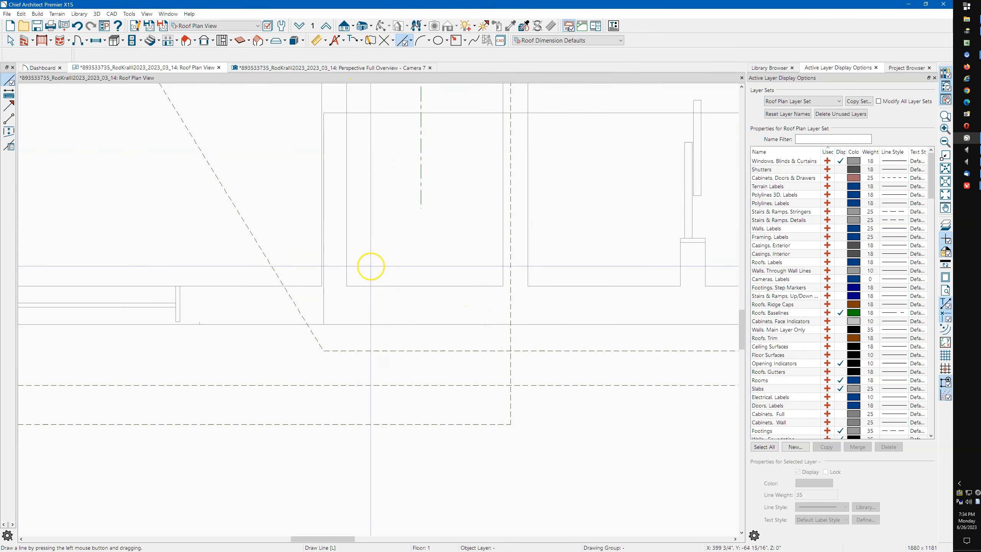
pyautogui.moveTo(369, 250); pyautogui.dragTo(369, 484)
pyautogui.press('space')
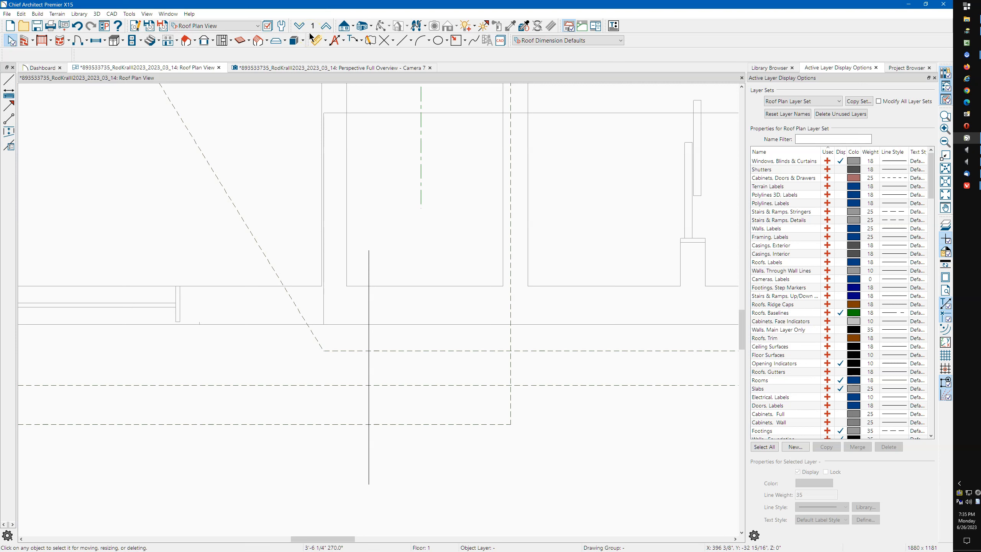
pyautogui.click(388, 41)
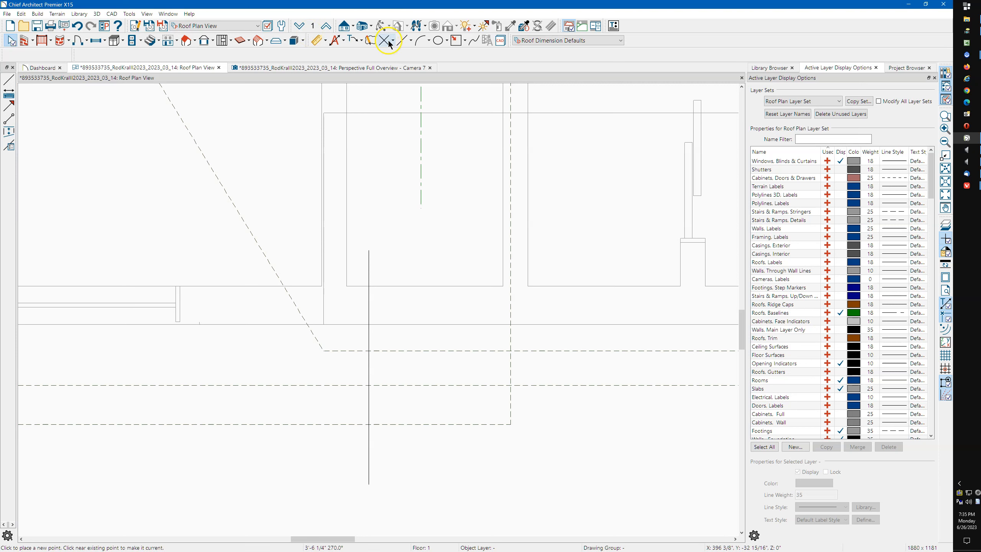
pyautogui.click(327, 41)
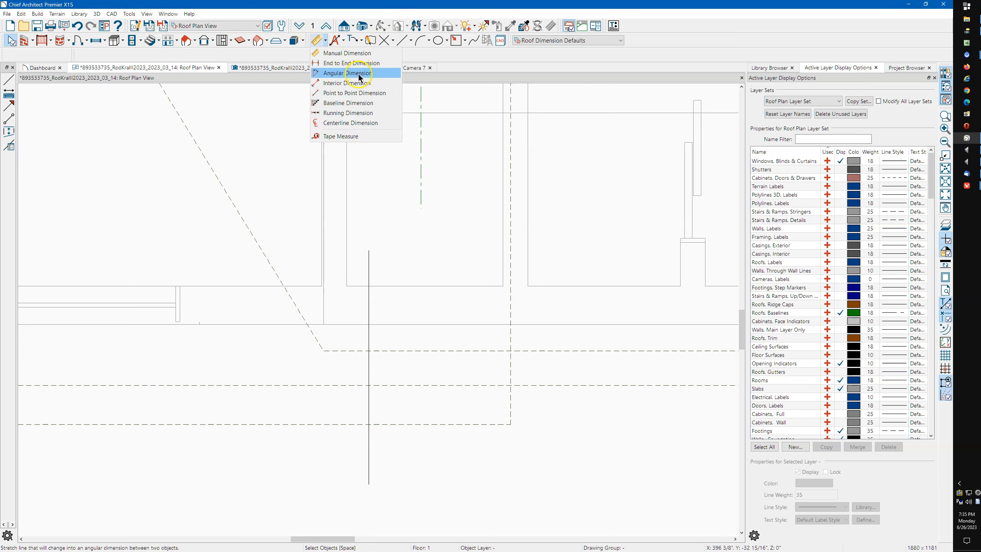
# Dimension the line to the dashed roof edge and set that distance to 1'-6"
pyautogui.click(351, 63)
pyautogui.moveTo(503, 305); pyautogui.dragTo(370, 304)
pyautogui.scroll(-3, 541, 320)
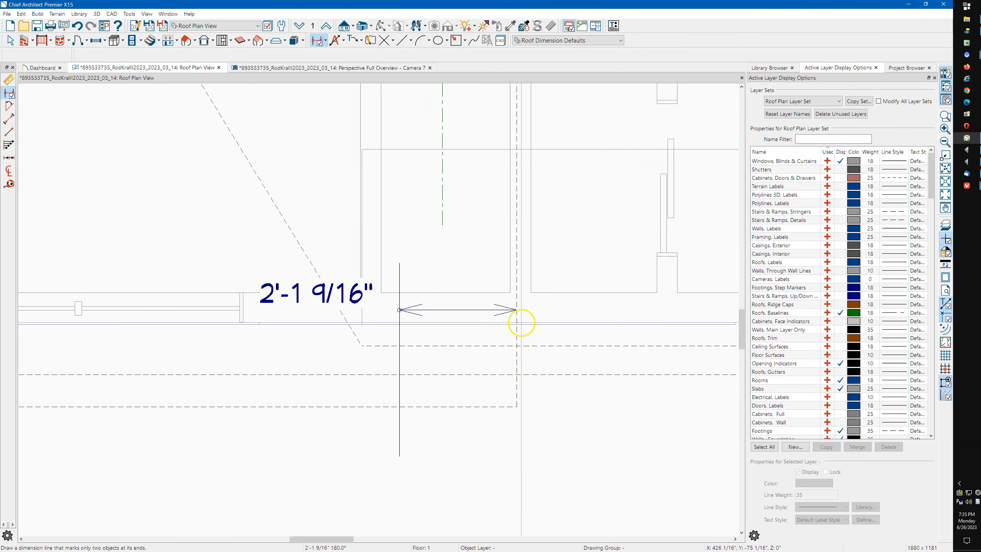
pyautogui.press('space')
pyautogui.click(400, 335)
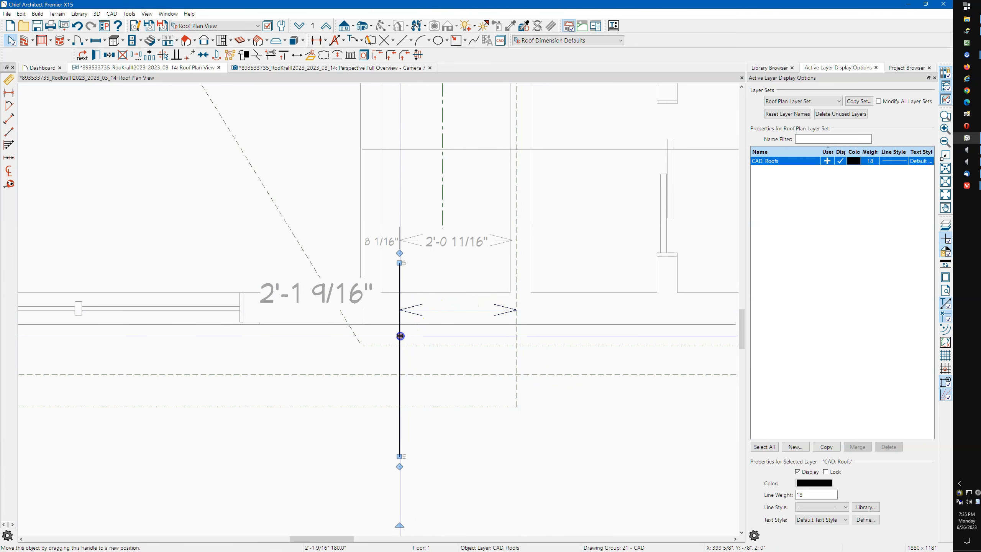
pyautogui.click(442, 247)
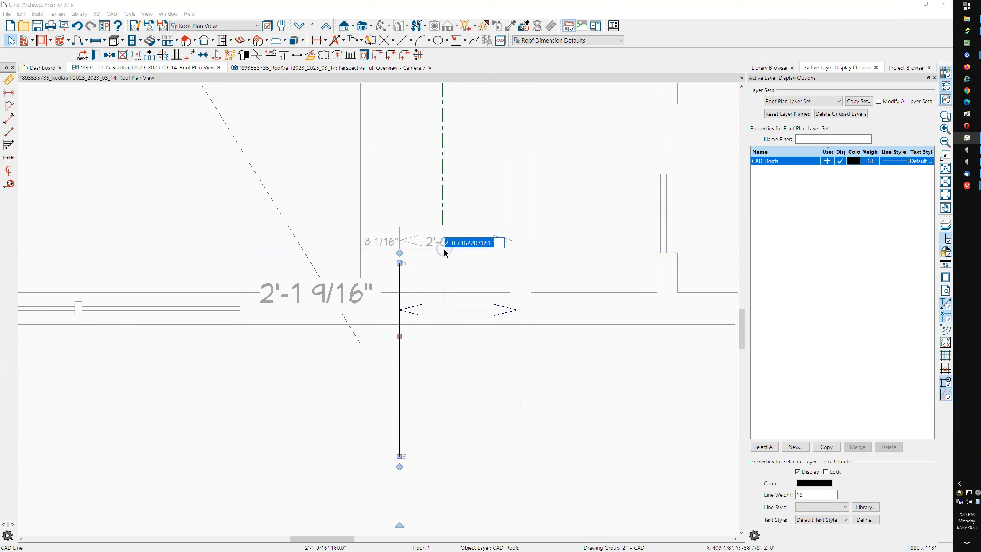
pyautogui.write('1\'6"')
pyautogui.press('Return')
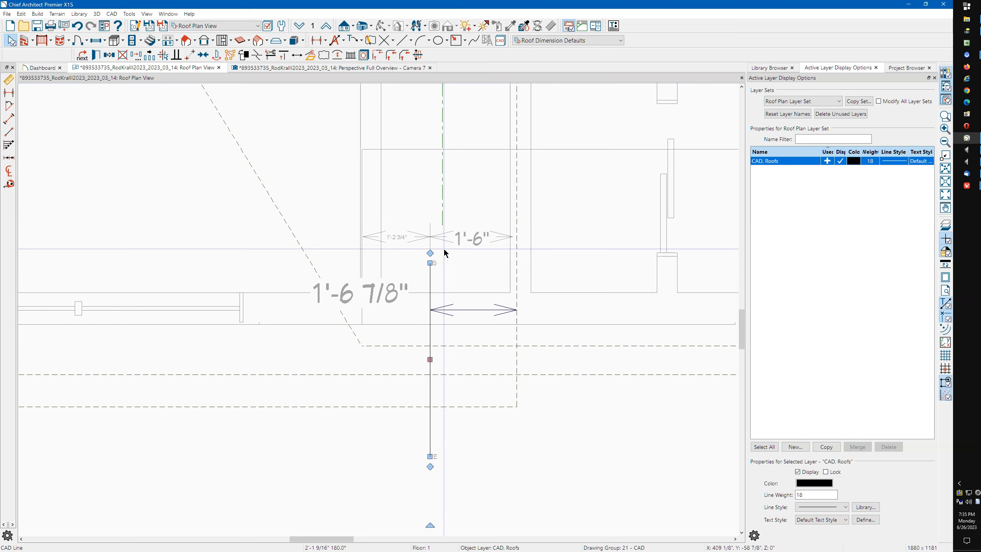
pyautogui.click(396, 323)
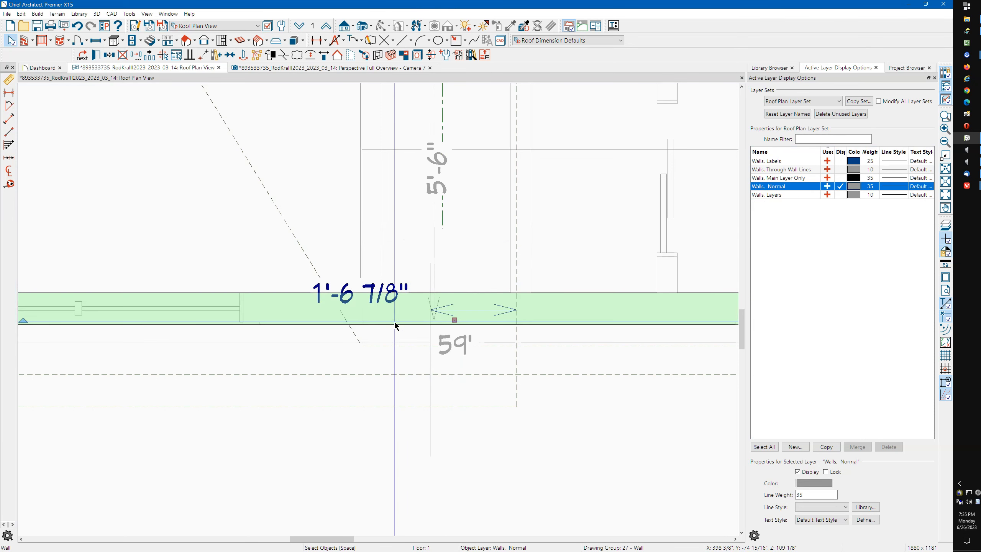
# Break the front wall at the vertical reference line, then select that line
pyautogui.press('3')
pyautogui.click(427, 322)
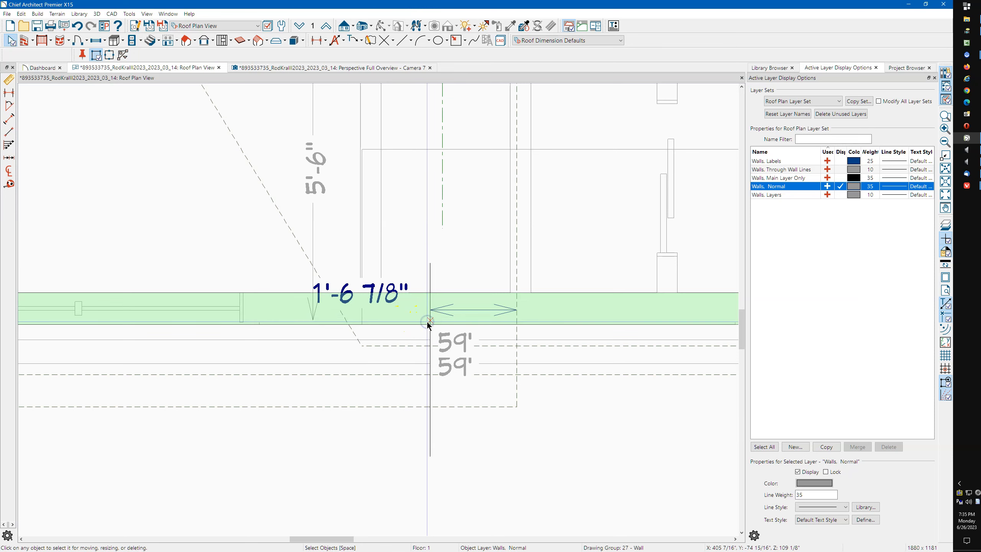
pyautogui.scroll(-2, 526, 318)
pyautogui.scroll(-3, 522, 320)
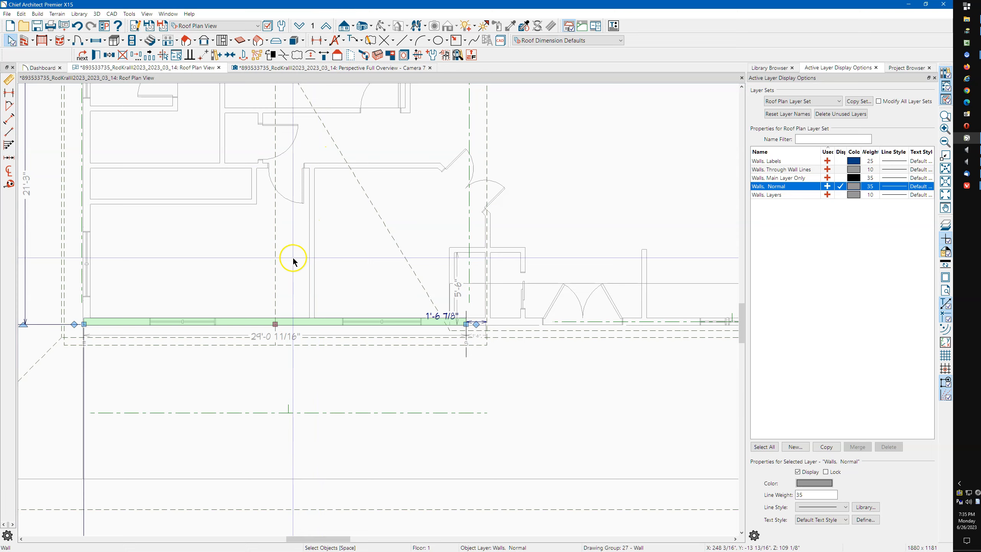
pyautogui.scroll(-3, 310, 423)
pyautogui.scroll(-2, 331, 446)
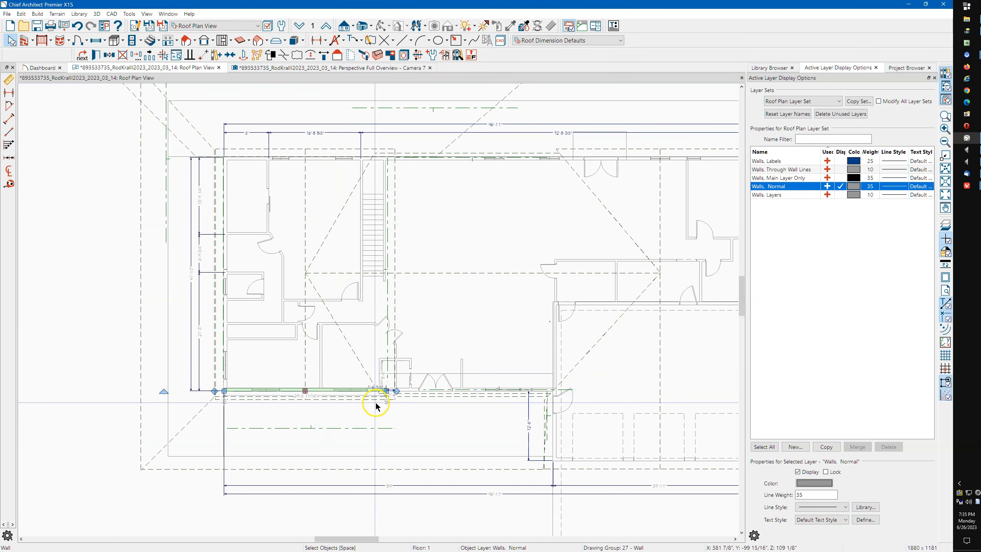
pyautogui.scroll(5, 383, 402)
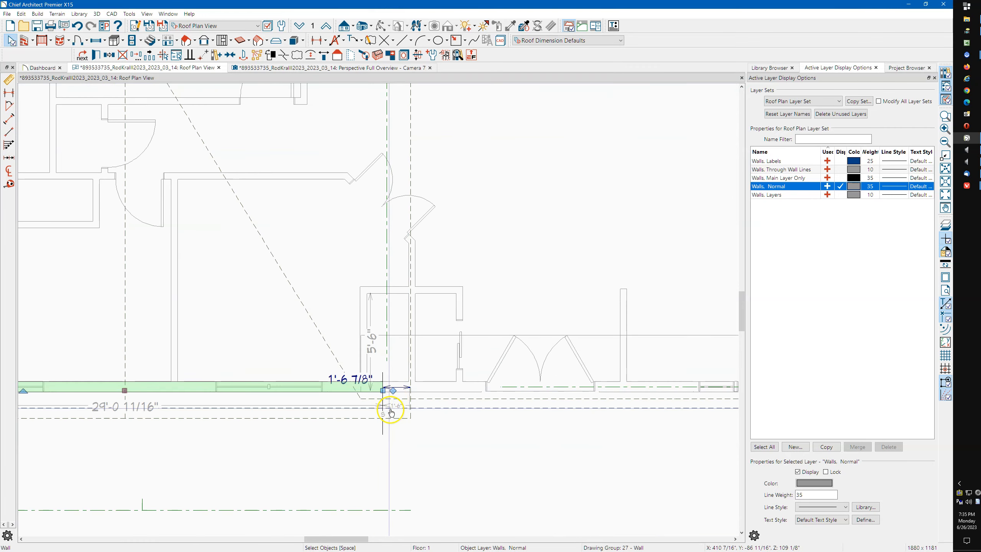
pyautogui.click(382, 428)
pyautogui.scroll(-3, 385, 464)
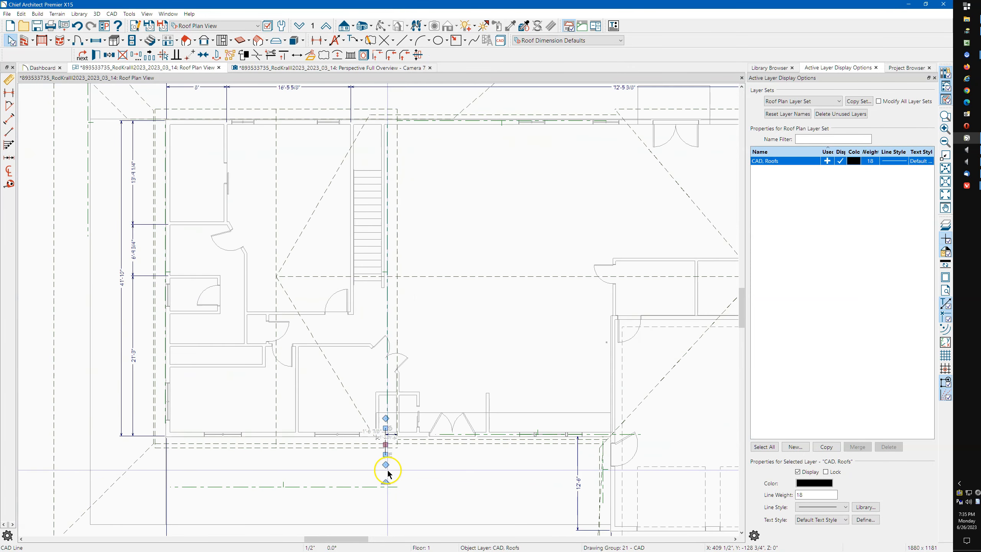
pyautogui.scroll(-1, 388, 469)
pyautogui.moveTo(386, 412); pyautogui.dragTo(390, 142)
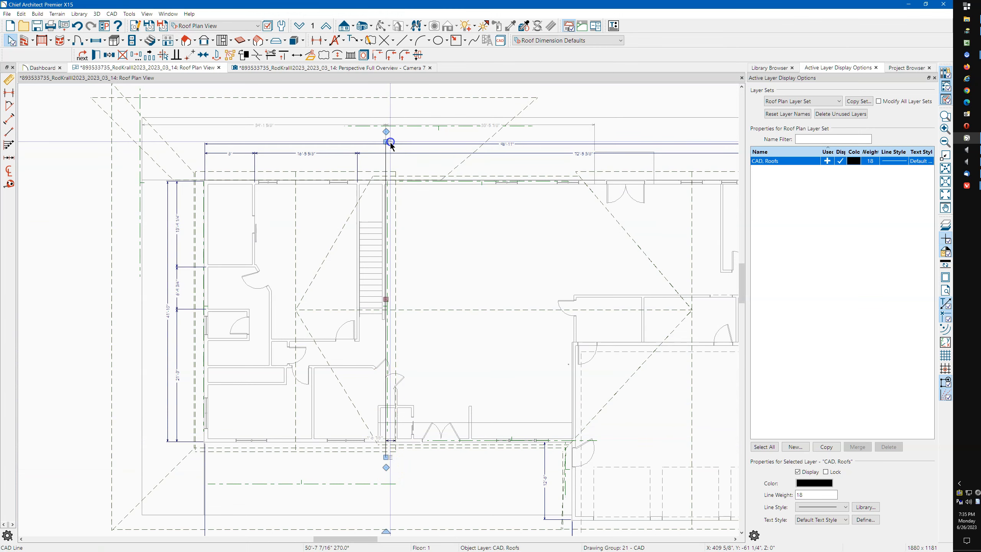
pyautogui.scroll(5, 379, 171)
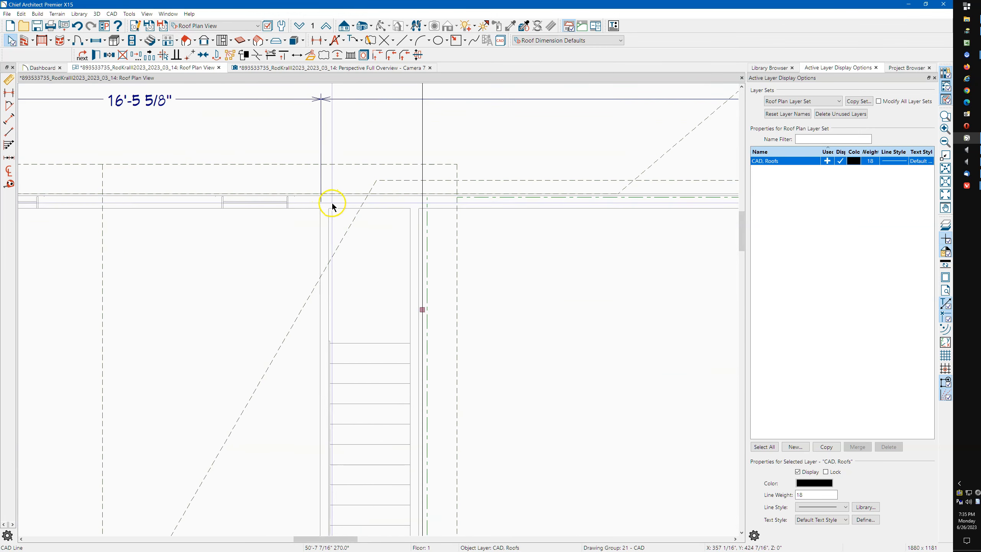
pyautogui.click(335, 200)
pyautogui.press('3')
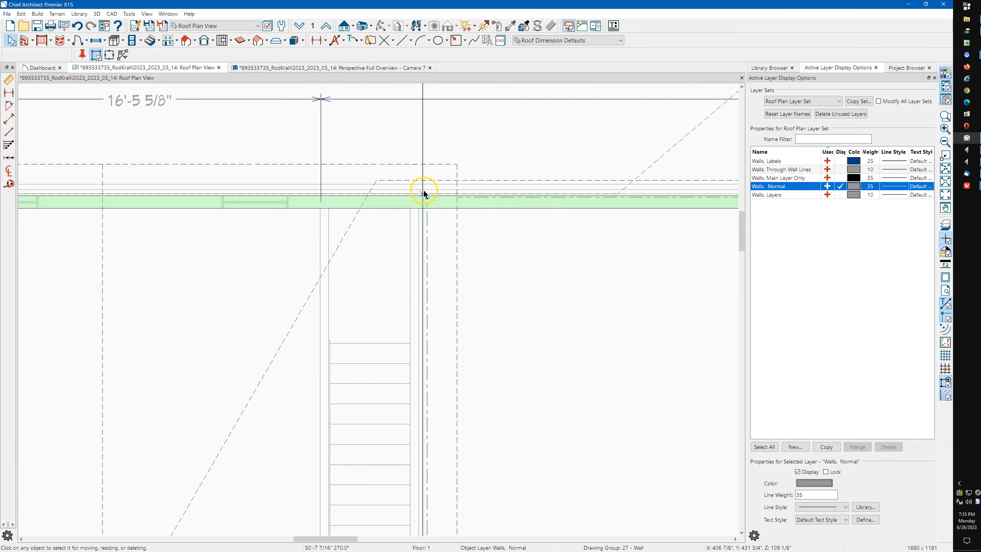
pyautogui.scroll(5, 424, 199)
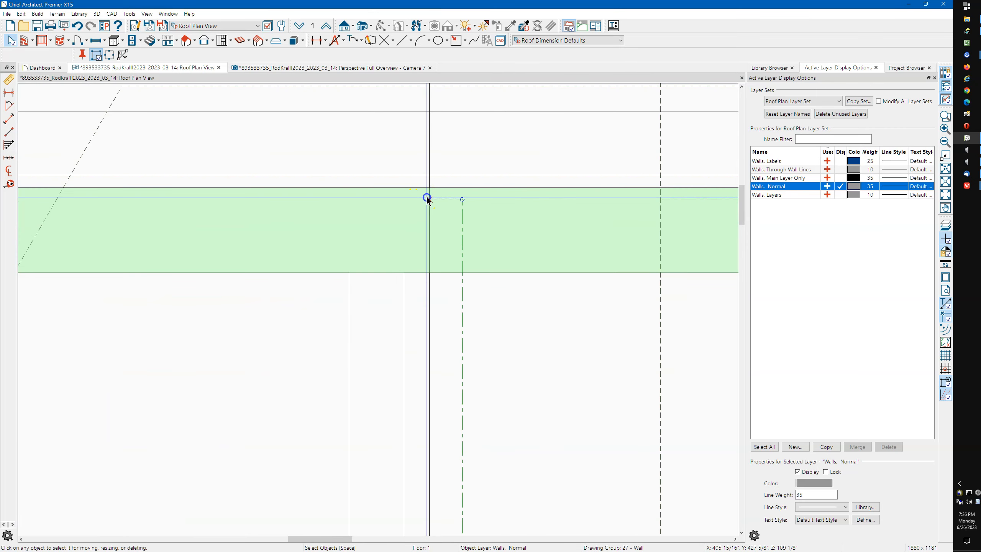
pyautogui.click(427, 199)
pyautogui.scroll(-5, 425, 201)
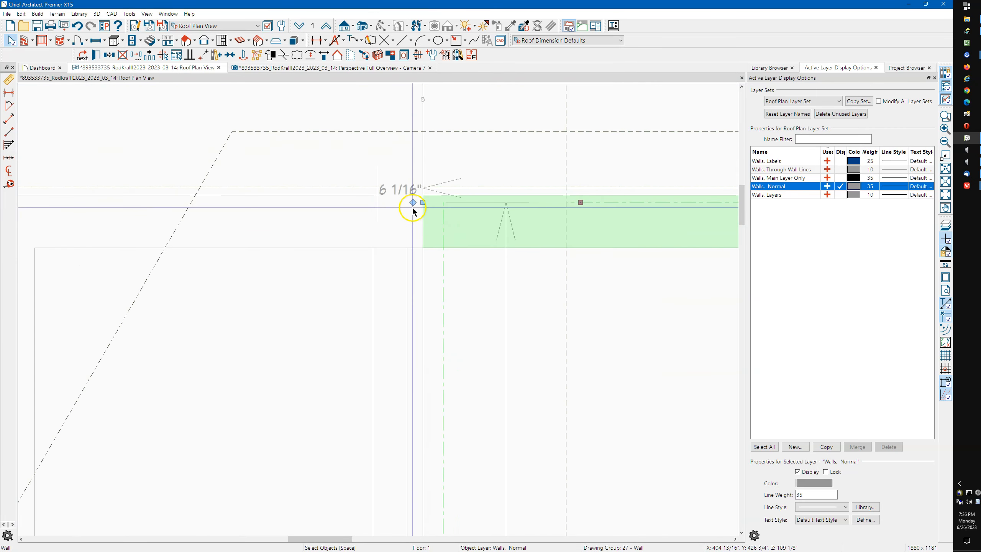
pyautogui.click(253, 222)
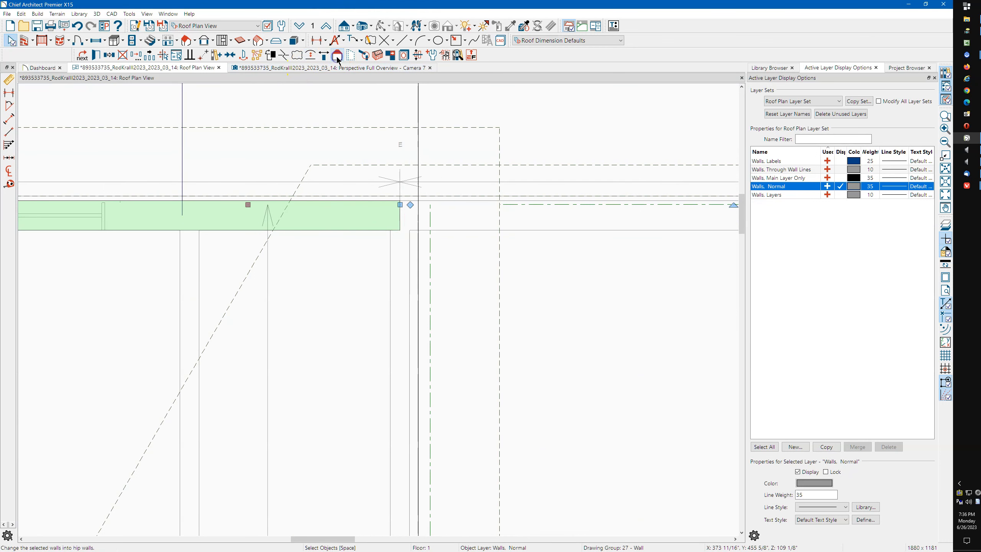
pyautogui.click(401, 255)
pyautogui.click(374, 218)
pyautogui.scroll(-8, 401, 217)
pyautogui.scroll(-5, 415, 202)
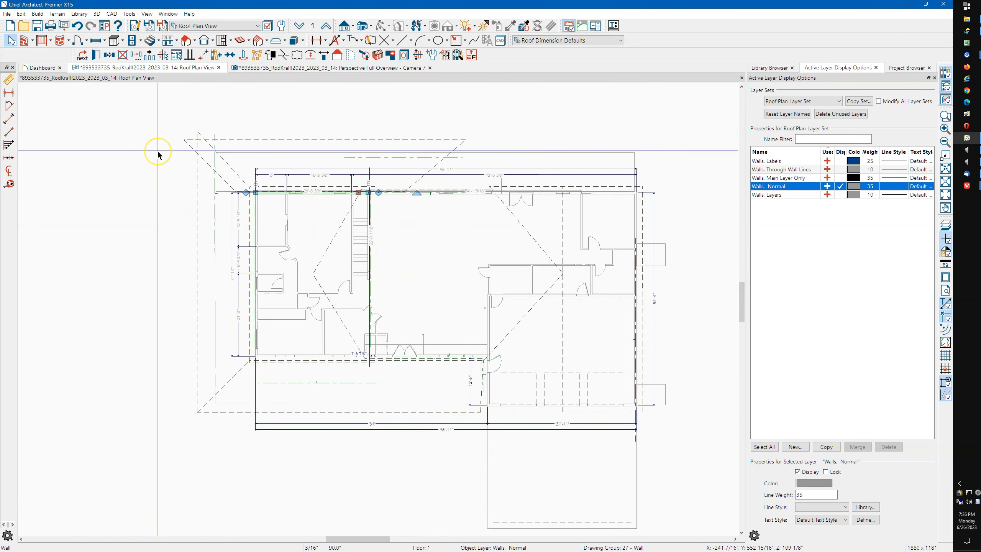
# Try extending the centre vertical wall's top end upward, then undo it
pyautogui.scroll(-1, 158, 155)
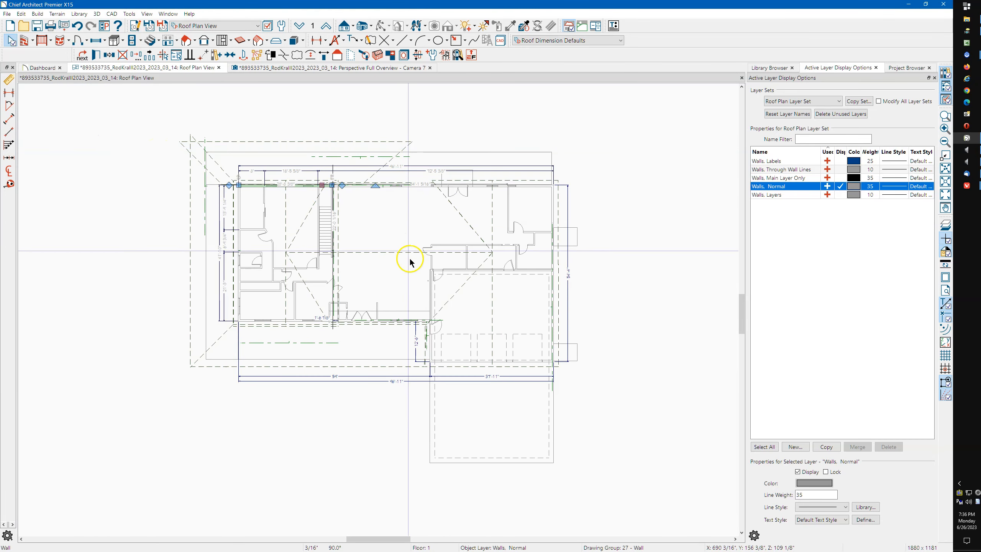
pyautogui.scroll(5, 444, 270)
pyautogui.click(399, 318)
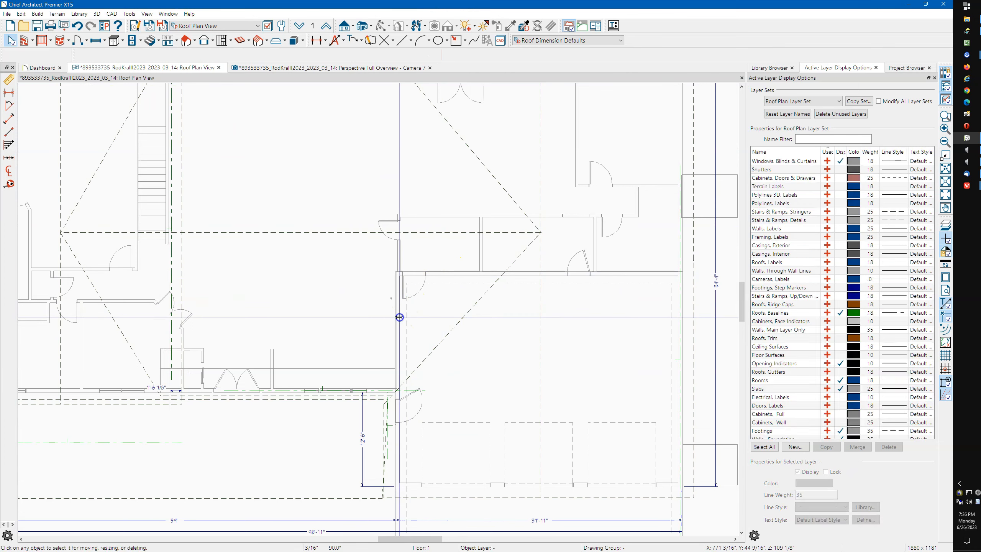
pyautogui.scroll(-2, 392, 340)
pyautogui.scroll(-1, 392, 340)
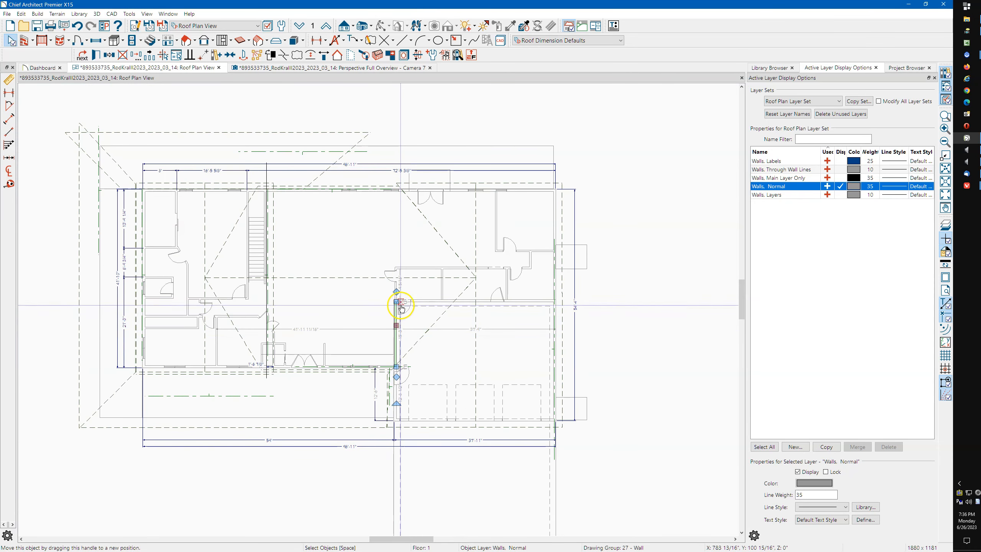
pyautogui.moveTo(396, 302); pyautogui.dragTo(401, 183)
pyautogui.scroll(5, 401, 193)
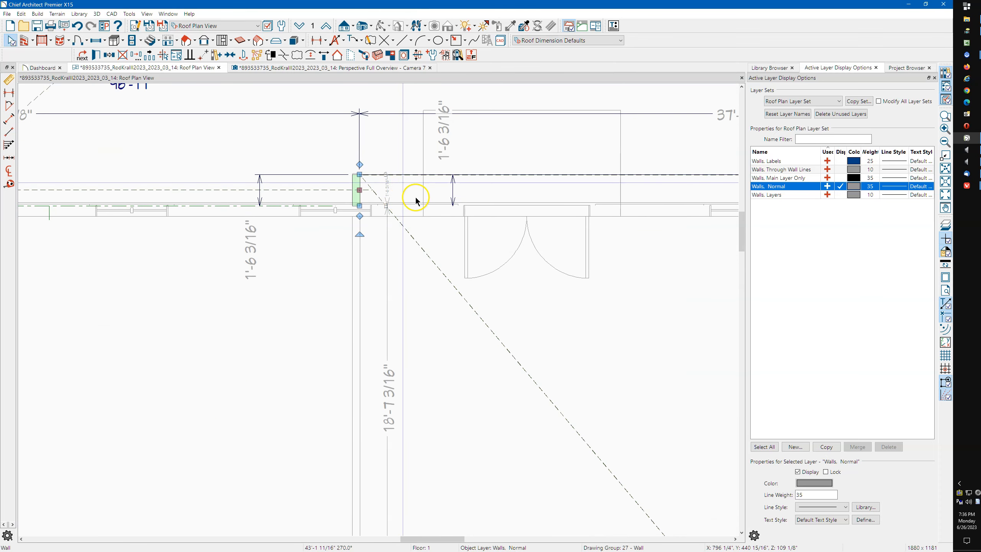
pyautogui.hotkey('ctrl', 'z')
# Slide the top wall's junction left, leaving 30'-7 3/8" and 37'-7 1/4" pieces
pyautogui.click(440, 212)
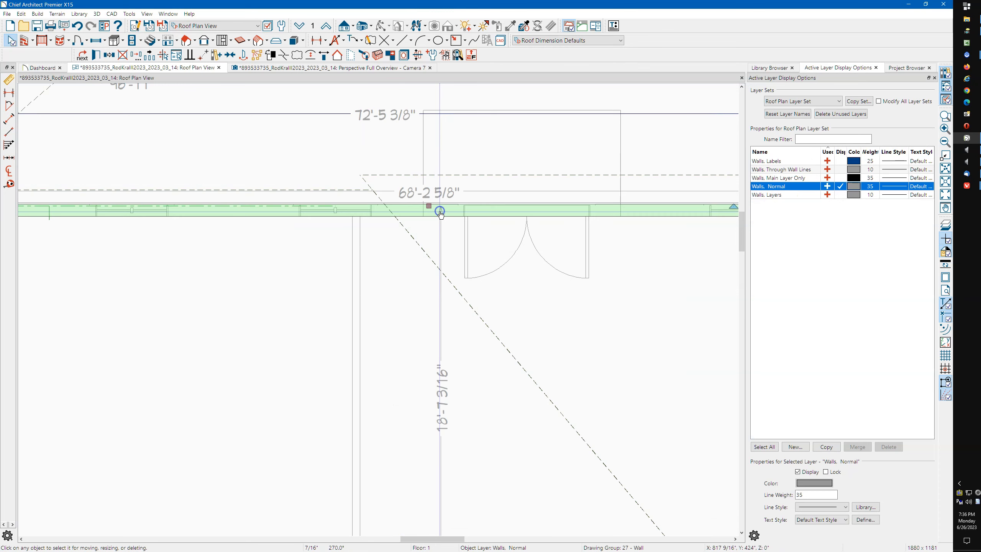
pyautogui.moveTo(440, 213); pyautogui.dragTo(365, 209)
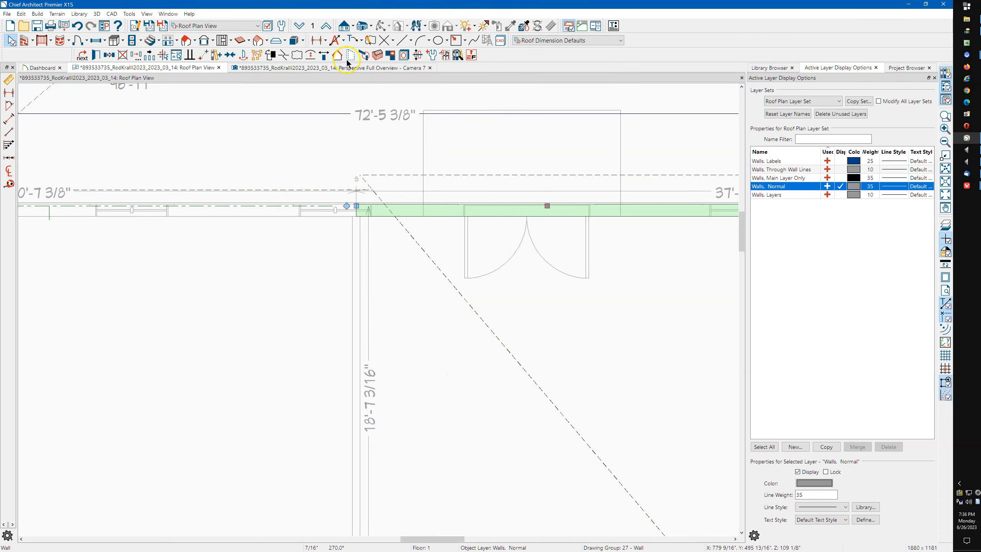
pyautogui.scroll(-3, 340, 114)
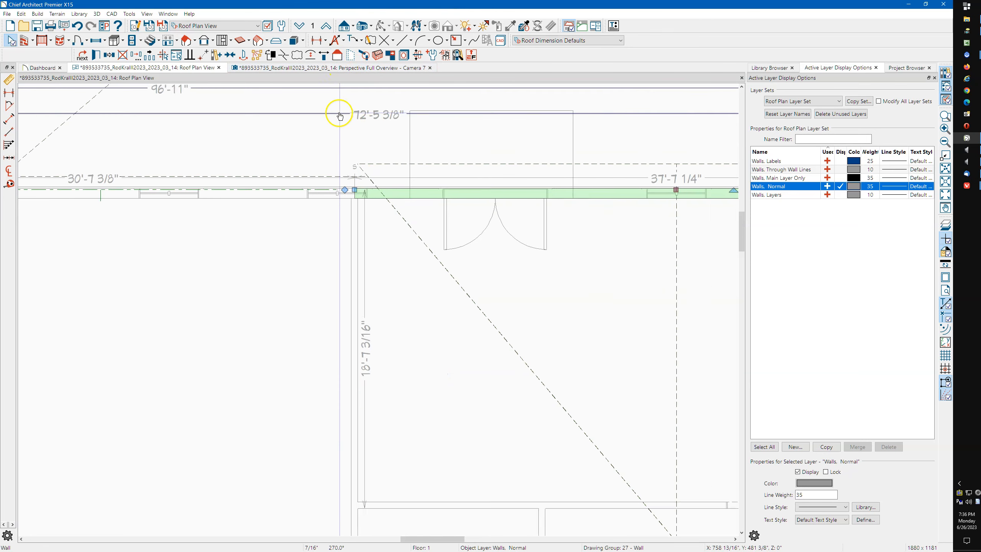
pyautogui.scroll(-5, 340, 115)
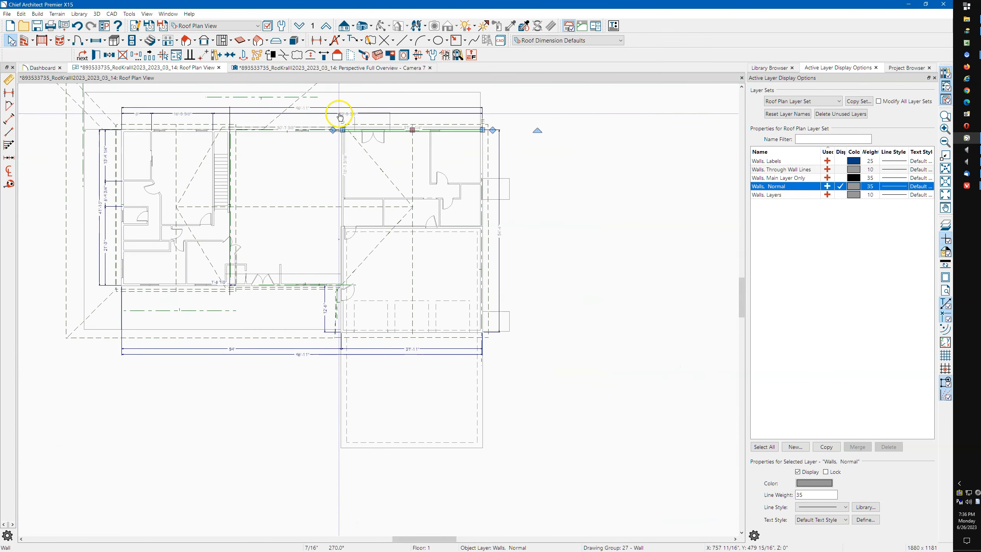
pyautogui.click(389, 332)
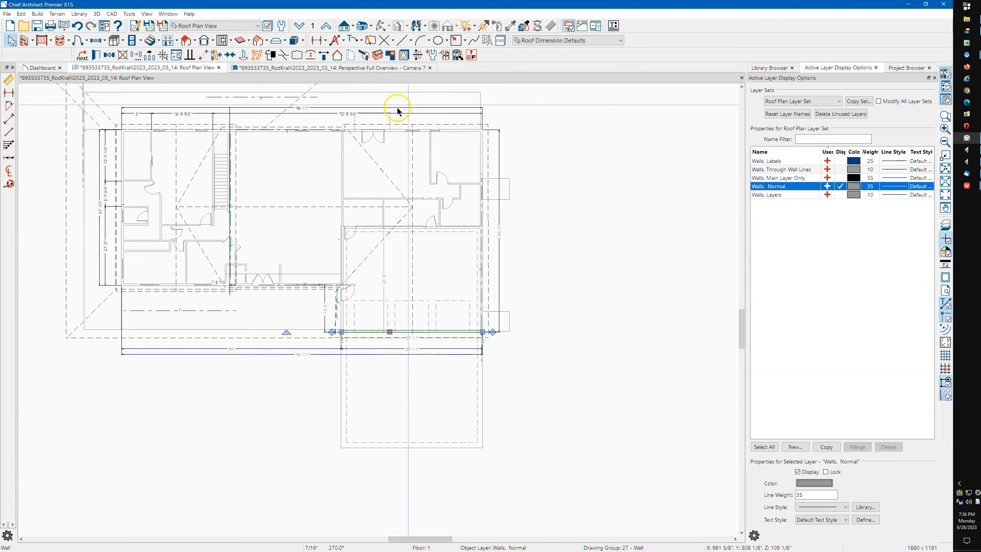
# Build the roof with Auto Rebuild Roofs at a 6-in-12 pitch, accepting both warnings
pyautogui.click(194, 40)
pyautogui.click(201, 53)
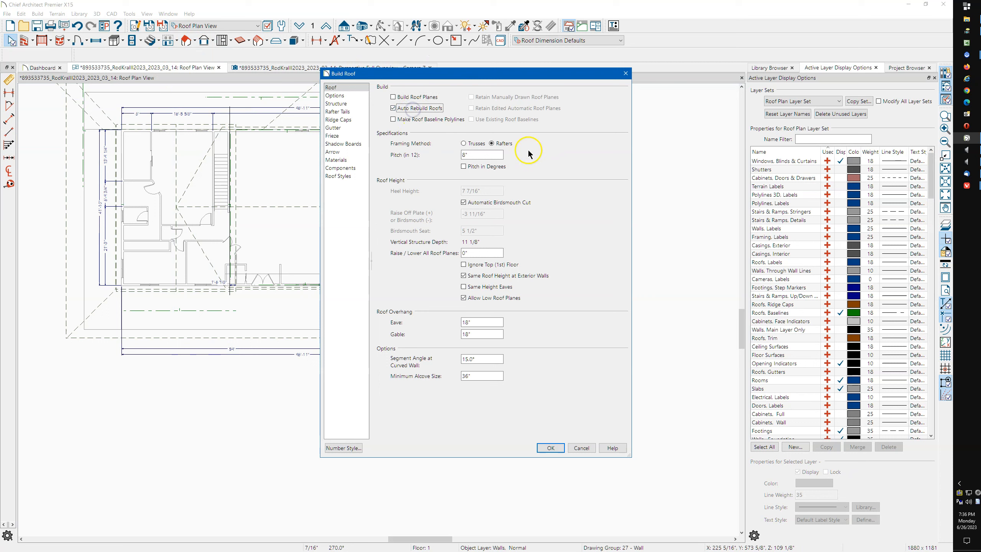
pyautogui.click(552, 447)
pyautogui.click(528, 287)
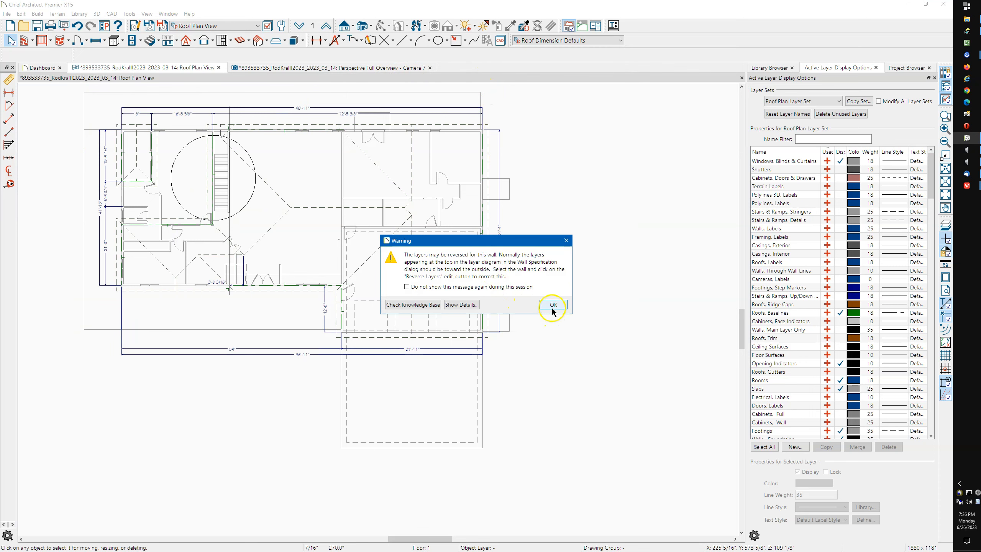
pyautogui.click(552, 305)
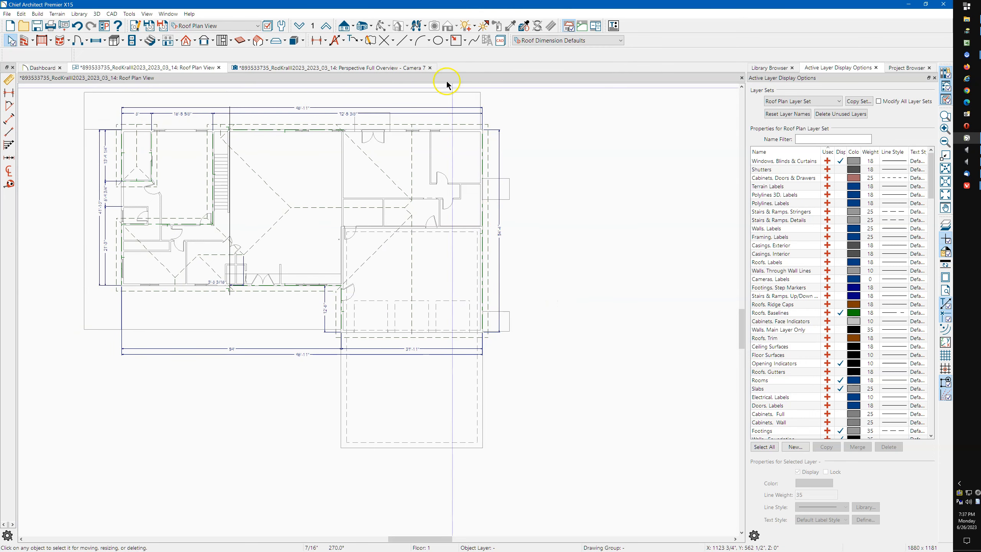
# In the 3D overview, turn on Roof Over This Room for the exposed bedroom
pyautogui.click(372, 69)
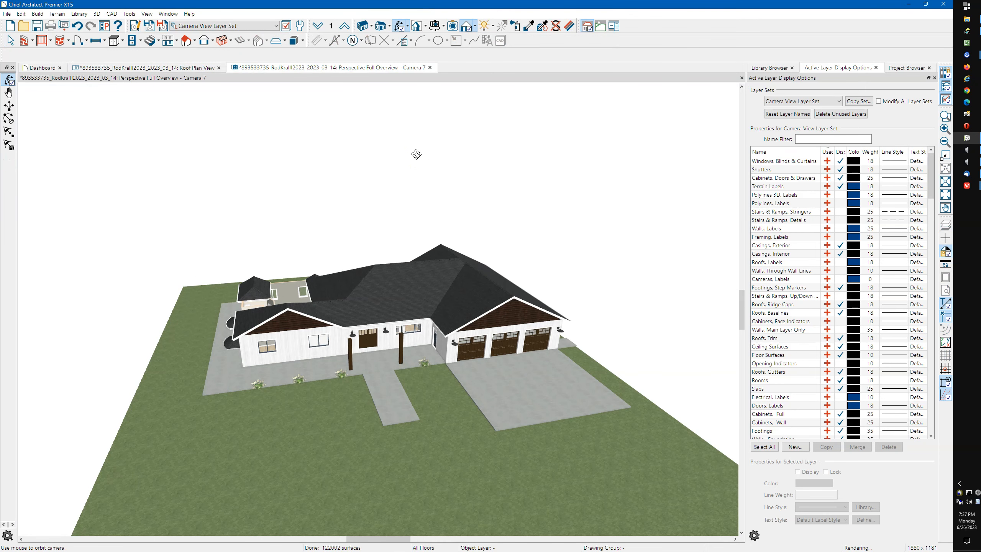
pyautogui.moveTo(394, 271); pyautogui.dragTo(454, 337)
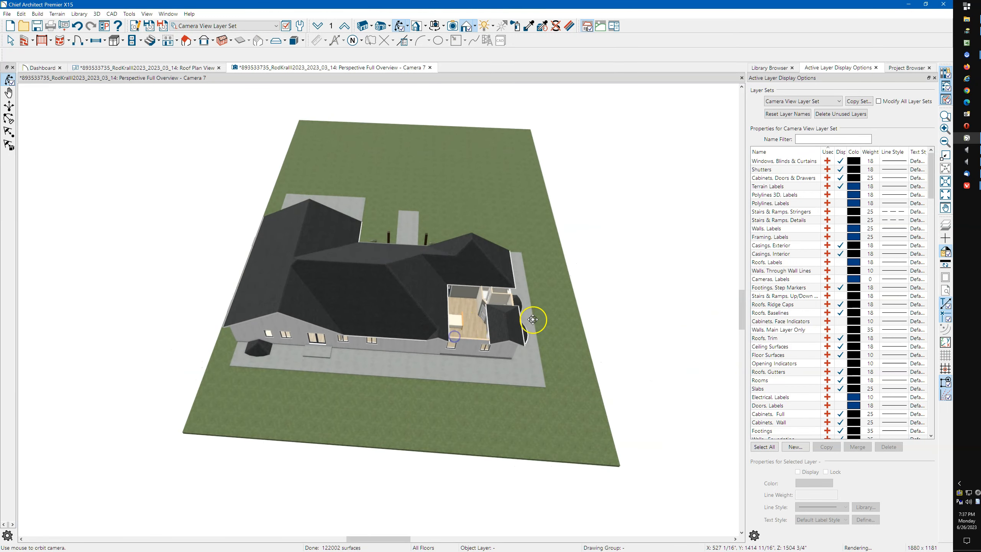
pyautogui.scroll(7, 470, 312)
pyautogui.scroll(2, 470, 312)
pyautogui.press('space')
pyautogui.click(391, 308)
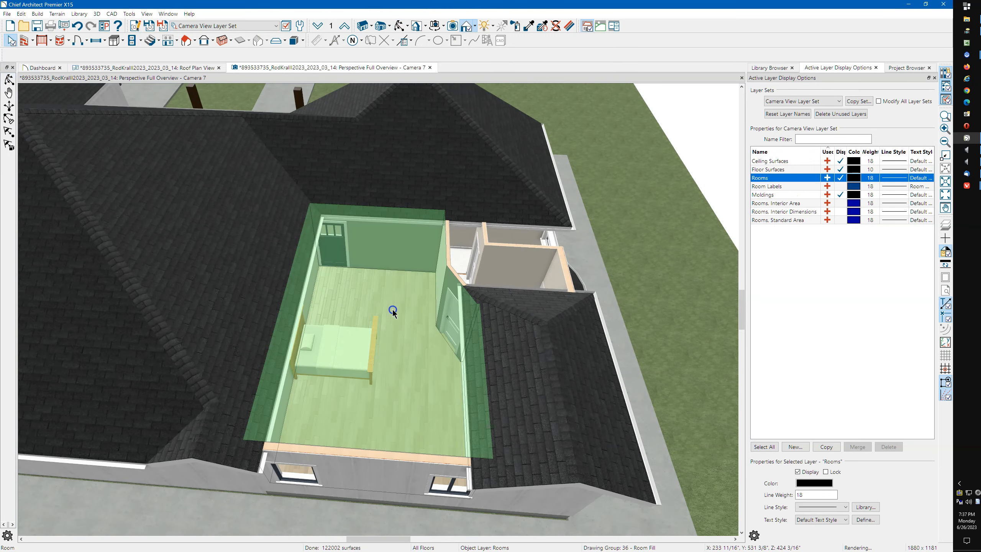
pyautogui.doubleClick(391, 276)
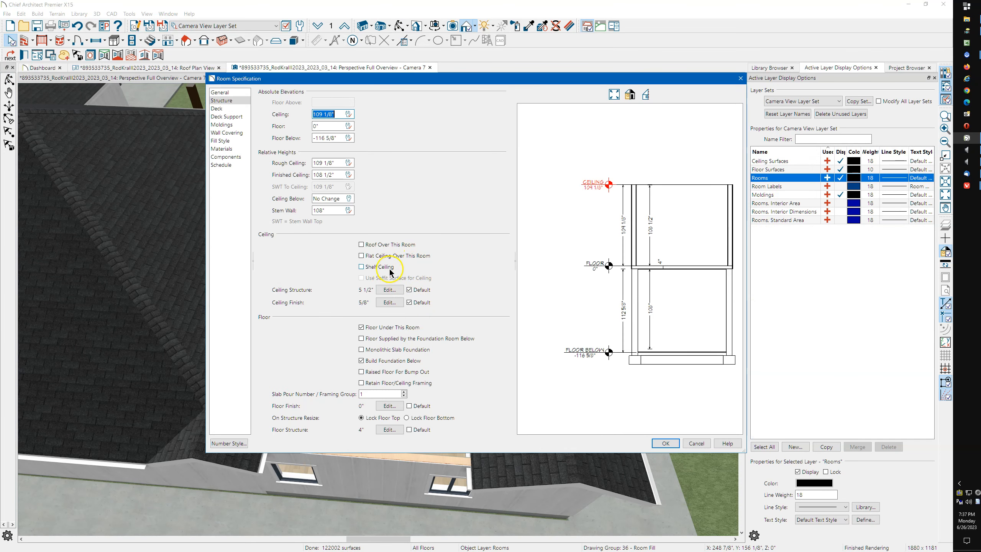
pyautogui.click(379, 258)
pyautogui.click(664, 443)
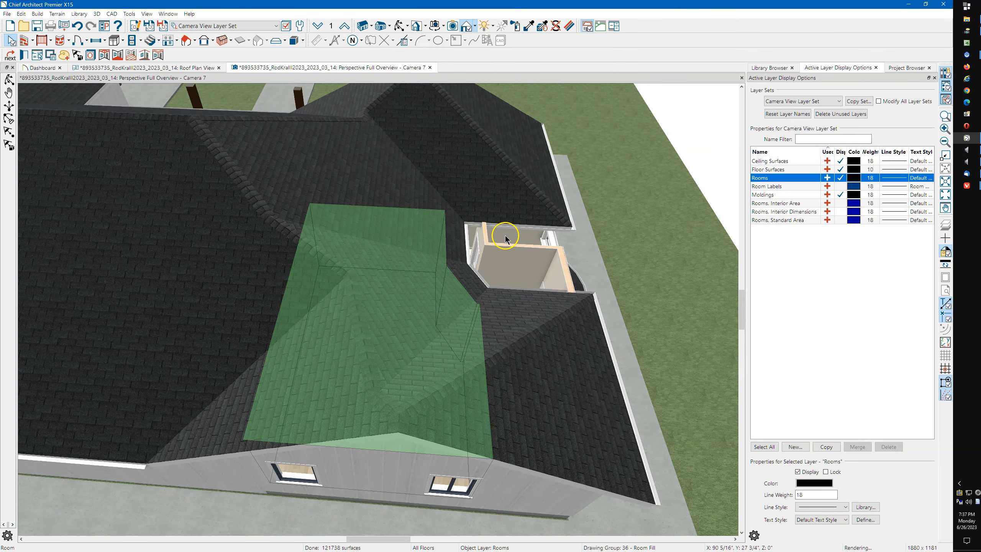
# Delete the stray wall beside the bathroom and select the exposed bathroom room
pyautogui.click(485, 234)
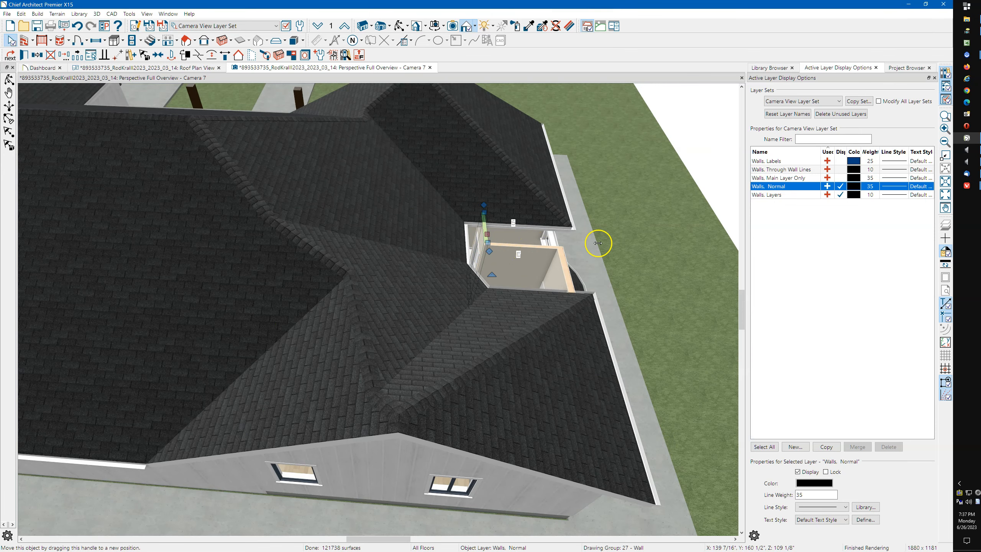
pyautogui.press('Delete')
pyautogui.scroll(3, 595, 247)
pyautogui.scroll(-5, 343, 488)
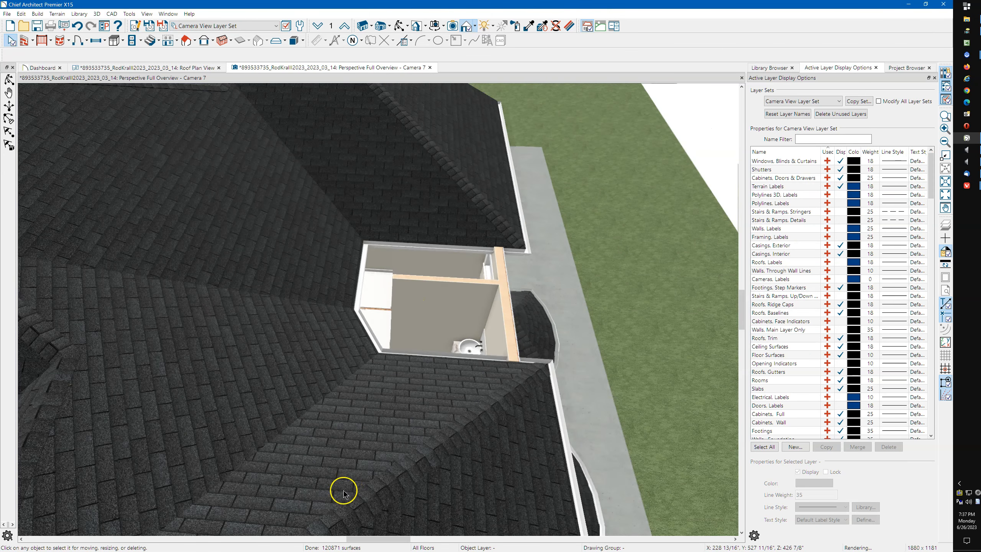
pyautogui.scroll(5, 377, 429)
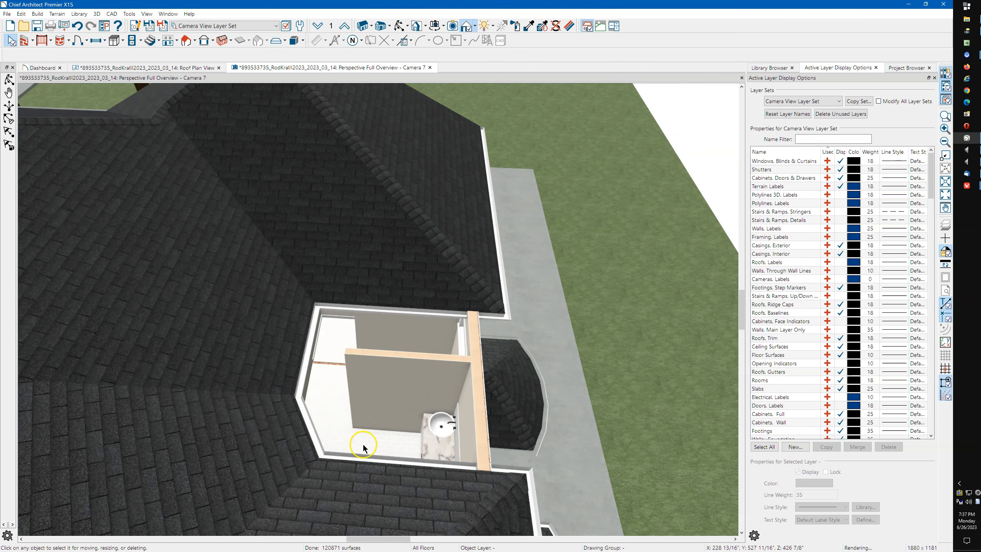
pyautogui.click(363, 442)
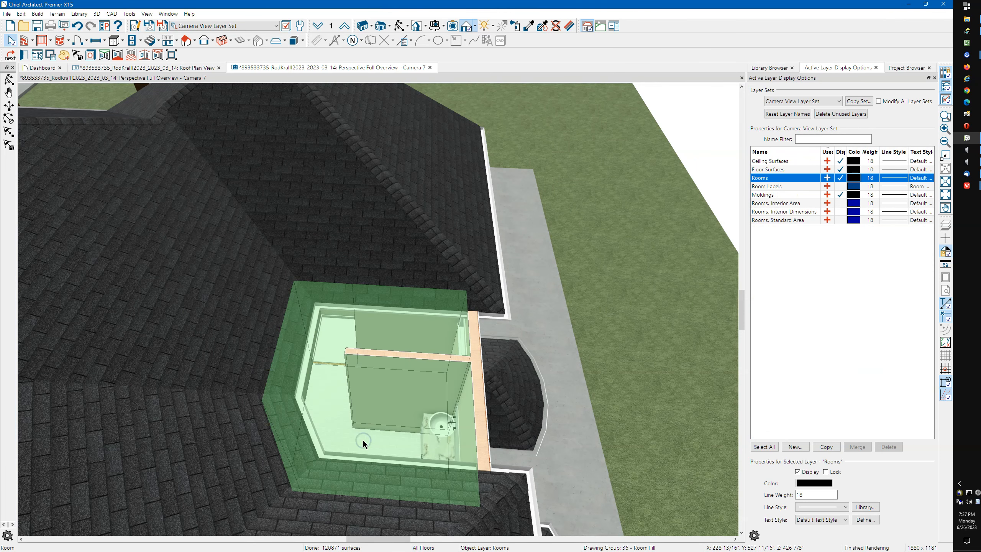
pyautogui.doubleClick(363, 440)
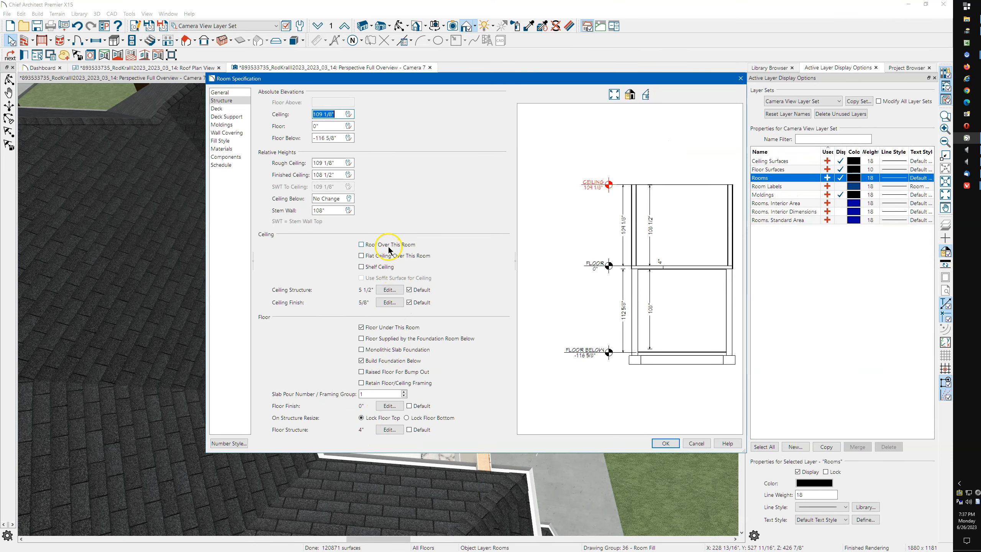
# Set Flat Ceiling Over This Room for the bathroom, then return to Roof Plan View at floor 0
pyautogui.click(381, 256)
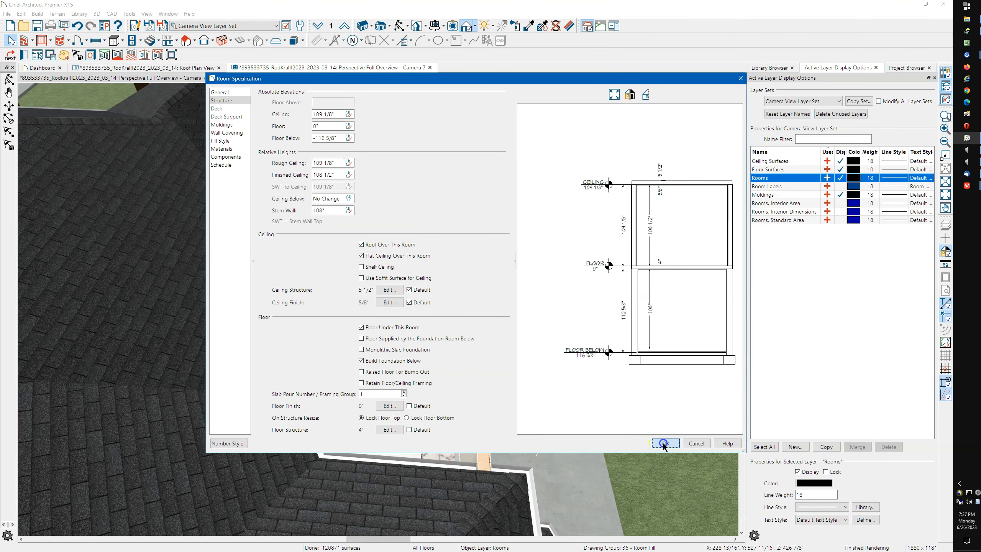
pyautogui.click(664, 443)
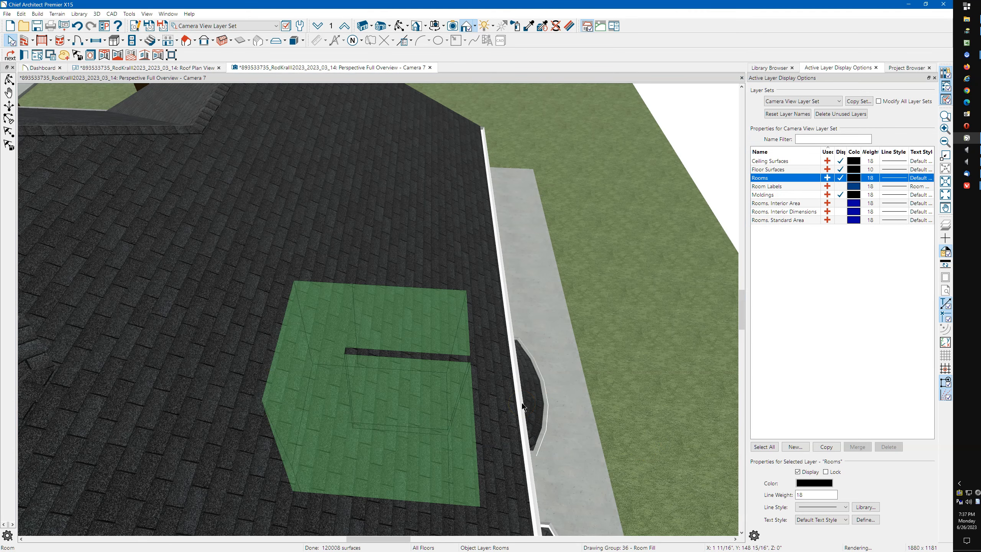
pyautogui.press('Escape')
pyautogui.scroll(-6, 466, 341)
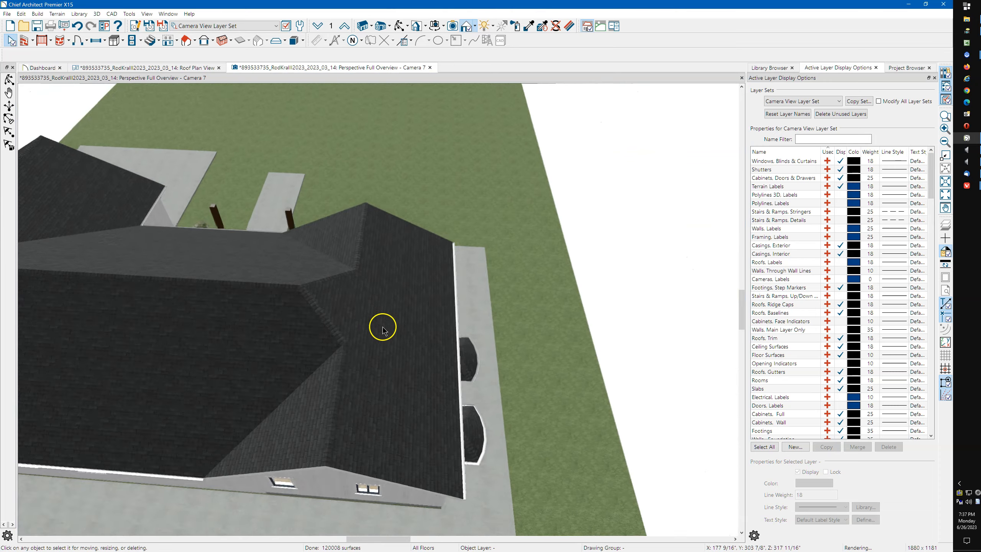
pyautogui.scroll(-3, 478, 344)
pyautogui.scroll(3, 506, 423)
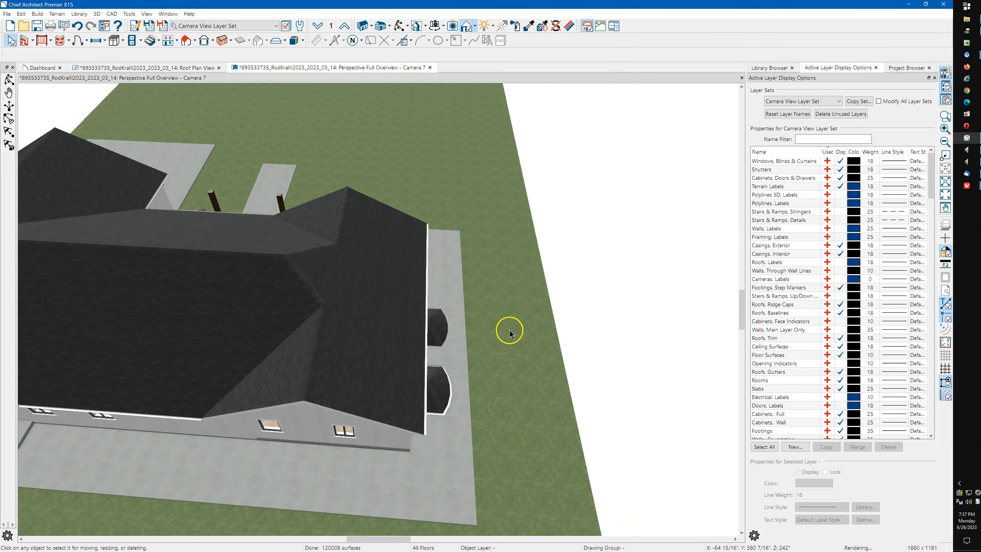
pyautogui.click(176, 68)
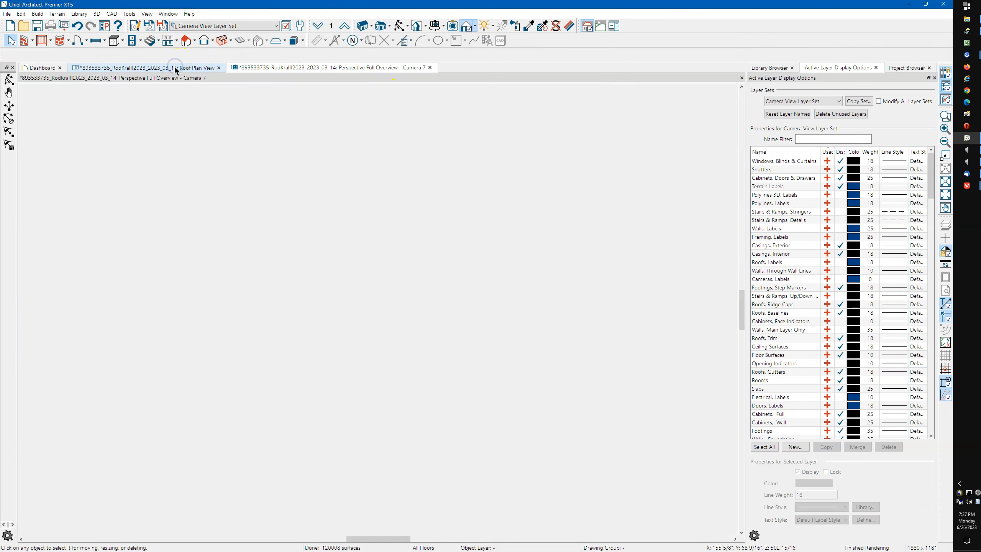
pyautogui.click(300, 27)
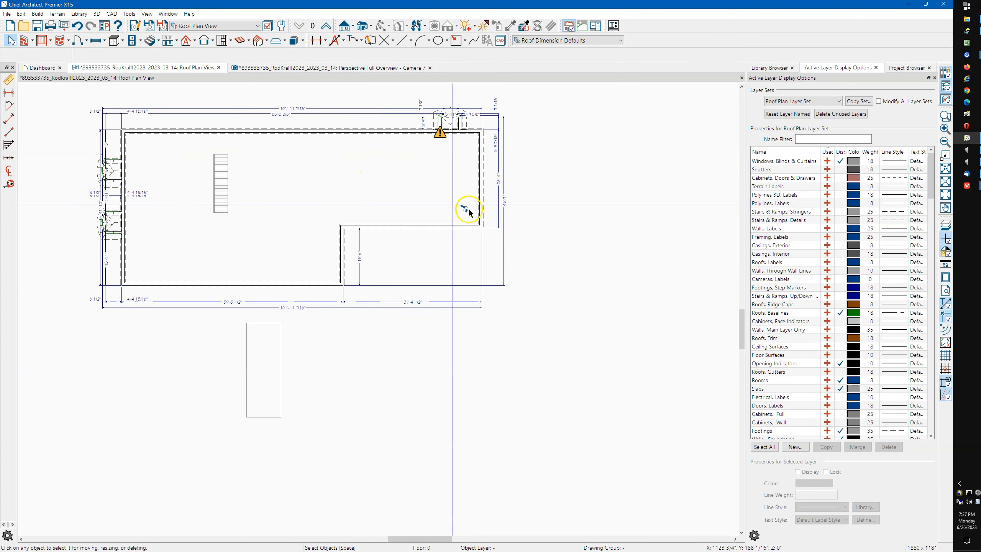
# Turn off the roof and flat ceiling over the small bay room on the left wall
pyautogui.scroll(-2, 587, 238)
pyautogui.scroll(6, 187, 215)
pyautogui.scroll(5, 253, 237)
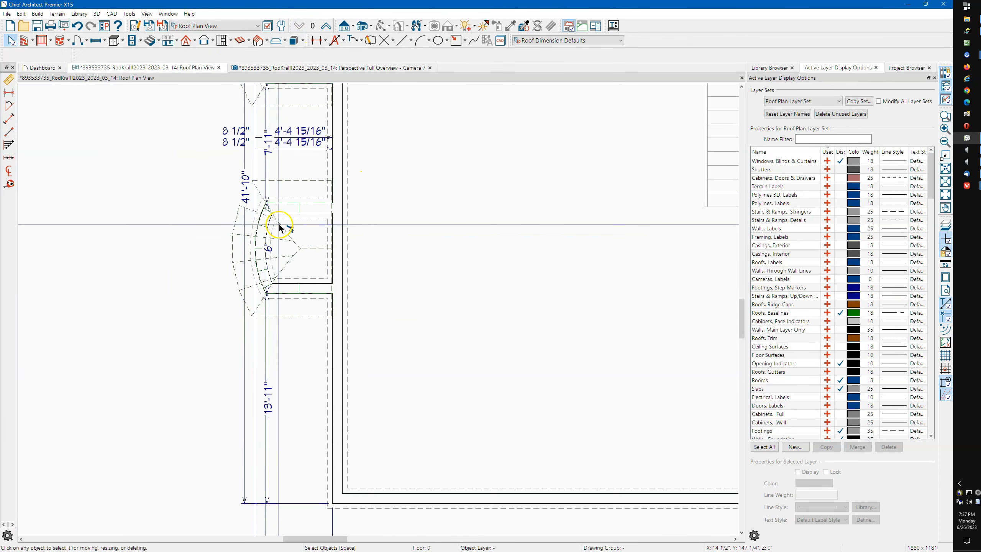
pyautogui.click(329, 244)
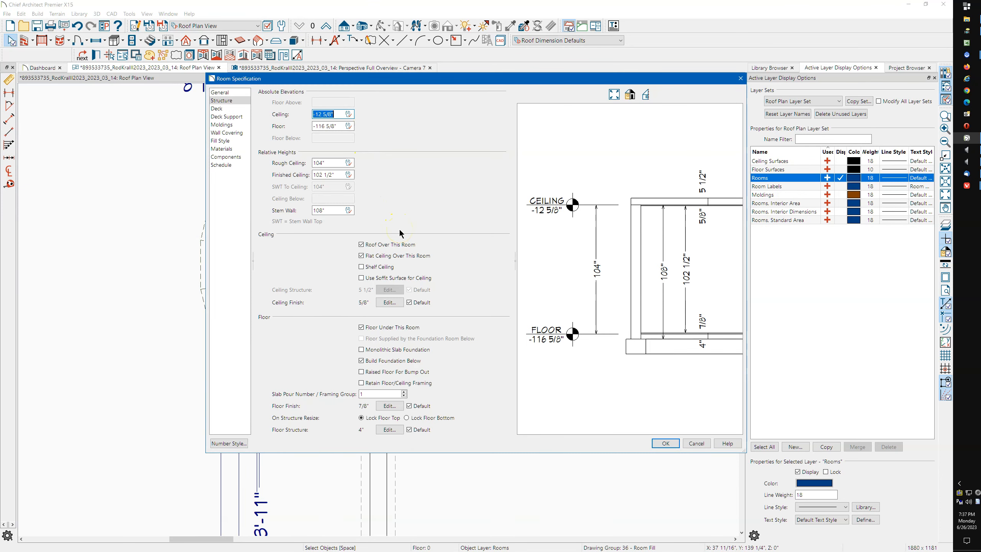
pyautogui.click(388, 246)
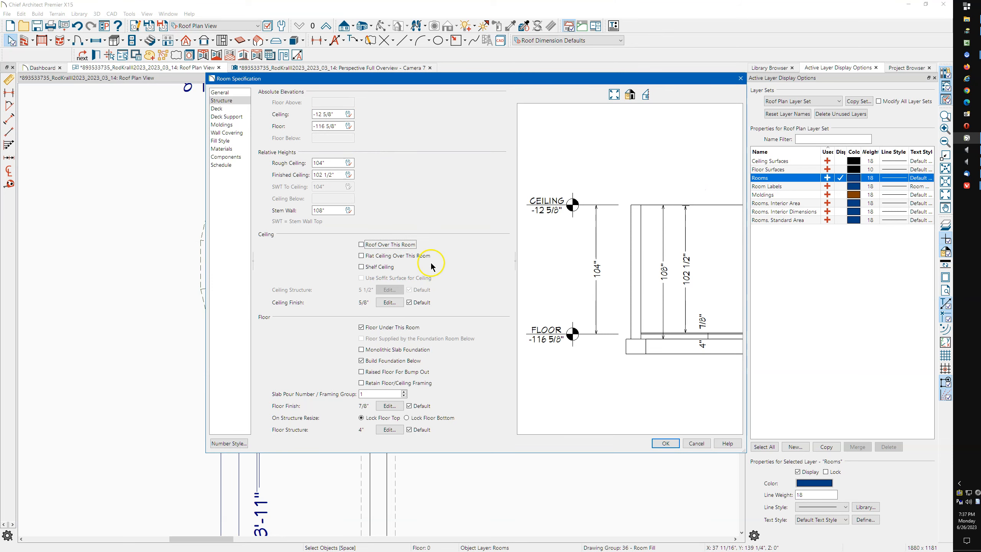
pyautogui.click(664, 443)
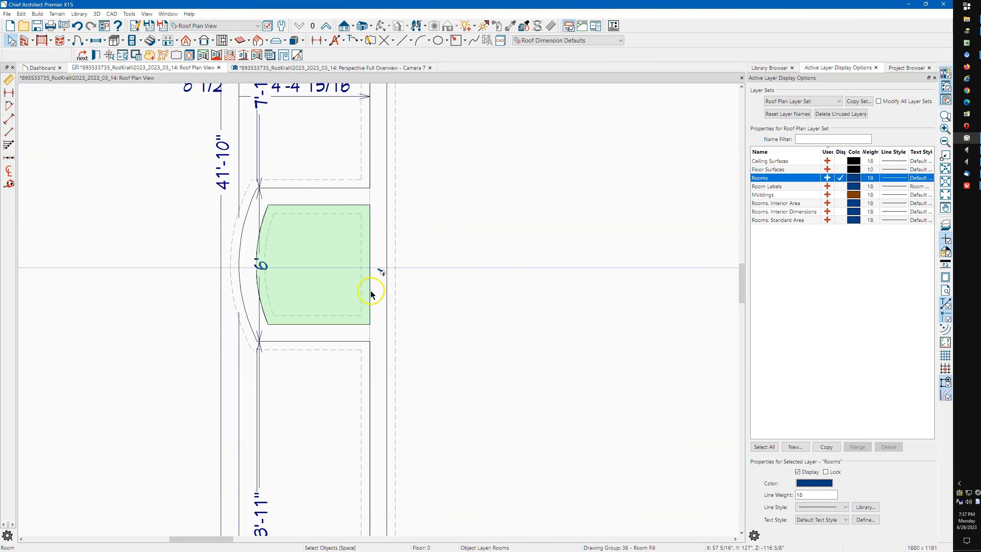
# Remove the roof and flat ceiling over the next bay room up the wall
pyautogui.scroll(-2, 366, 399)
pyautogui.click(346, 132)
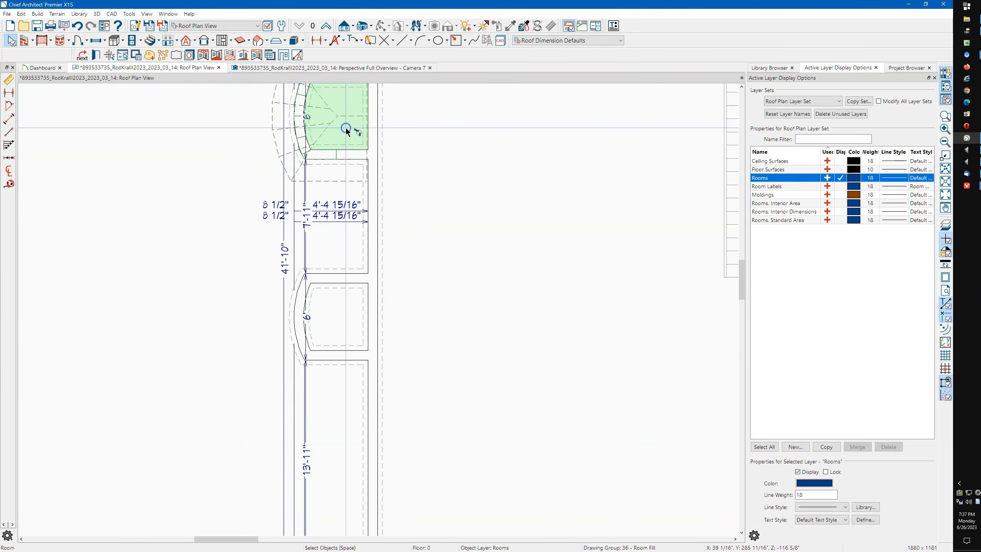
pyautogui.doubleClick(347, 131)
pyautogui.click(384, 245)
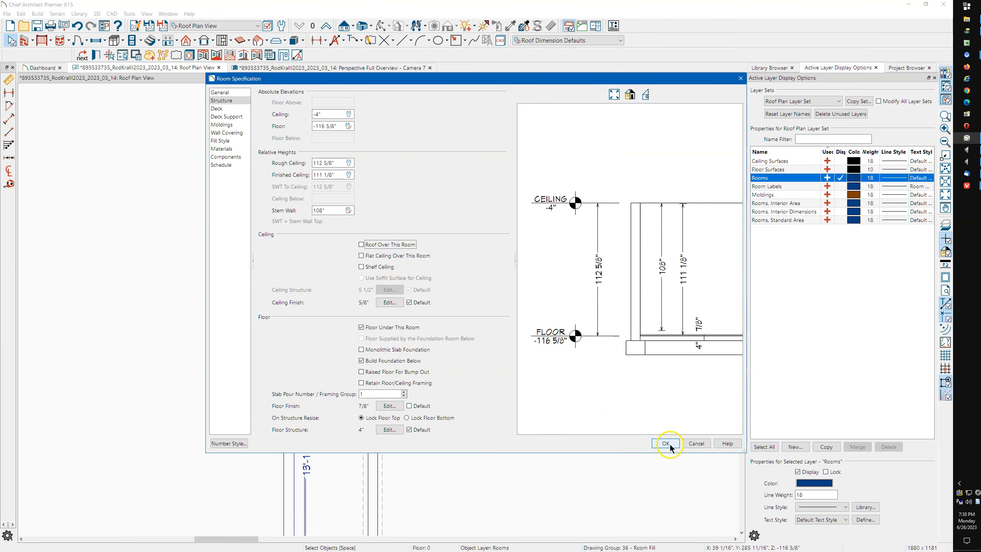
pyautogui.click(666, 444)
# Ignore the unconnected-wall warning on the arched bay's wall
pyautogui.scroll(-5, 248, 373)
pyautogui.scroll(6, 575, 275)
pyautogui.scroll(5, 483, 320)
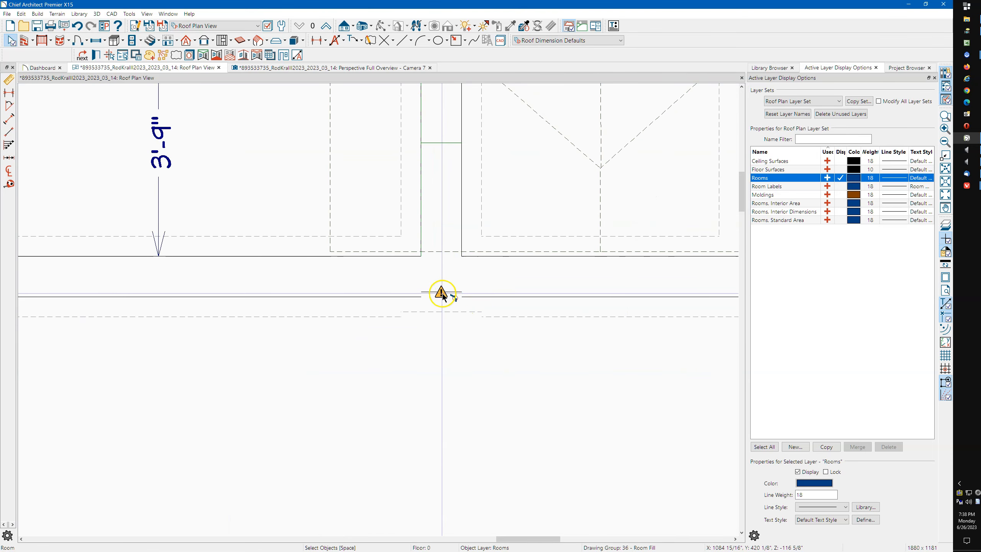
pyautogui.rightClick(443, 295)
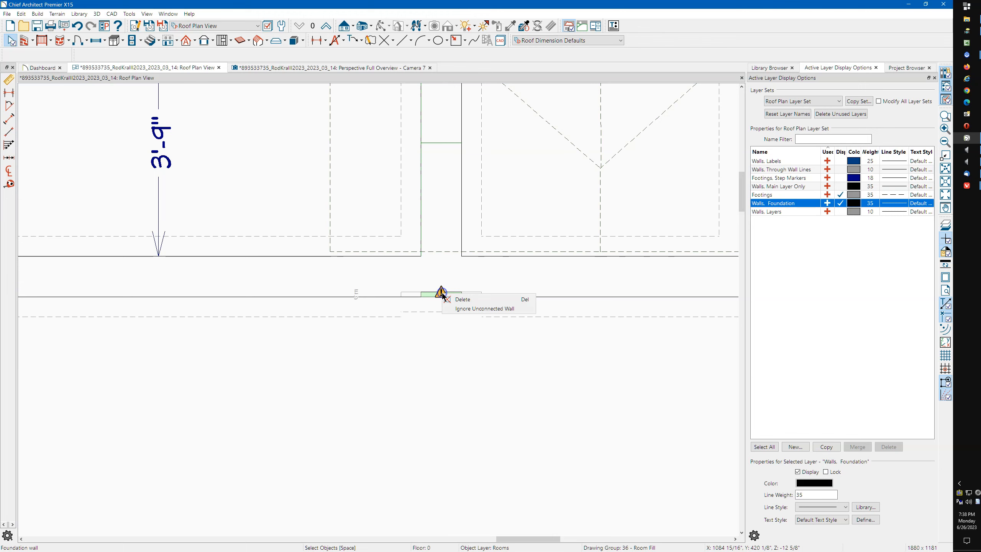
pyautogui.click(465, 309)
# Open the arched bay room's specifications and confirm its settings
pyautogui.scroll(-3, 394, 367)
pyautogui.scroll(3, 322, 333)
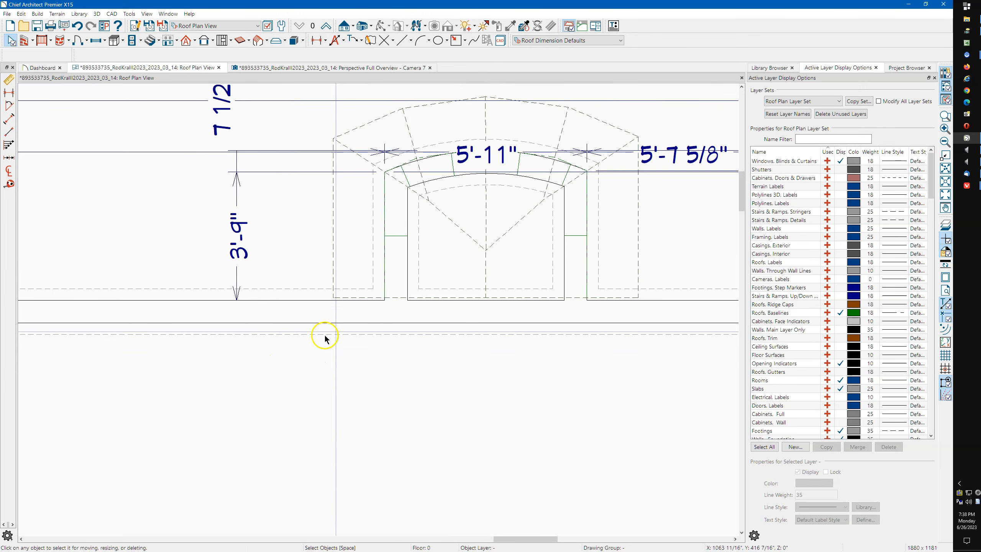
pyautogui.click(454, 268)
pyautogui.doubleClick(454, 272)
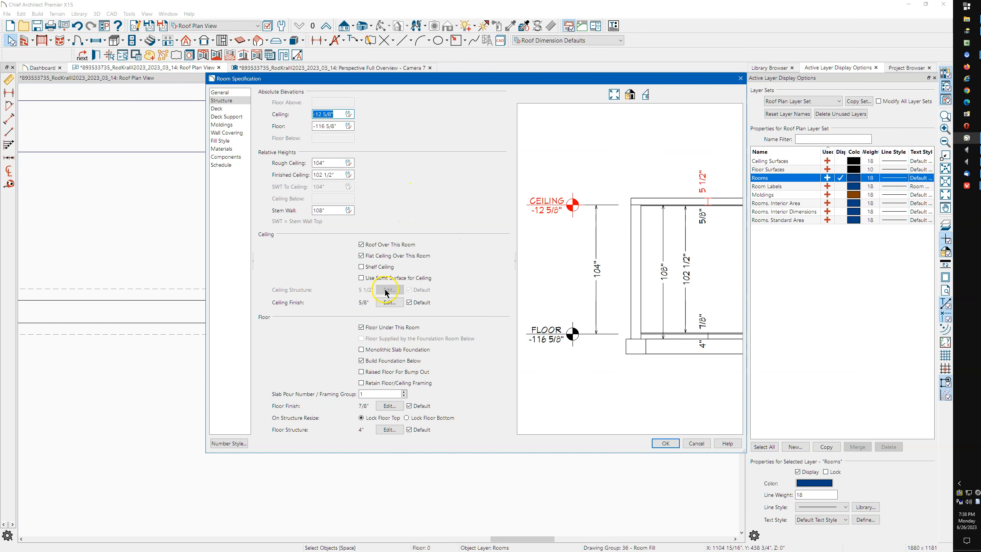
pyautogui.click(666, 443)
pyautogui.scroll(-6, 443, 367)
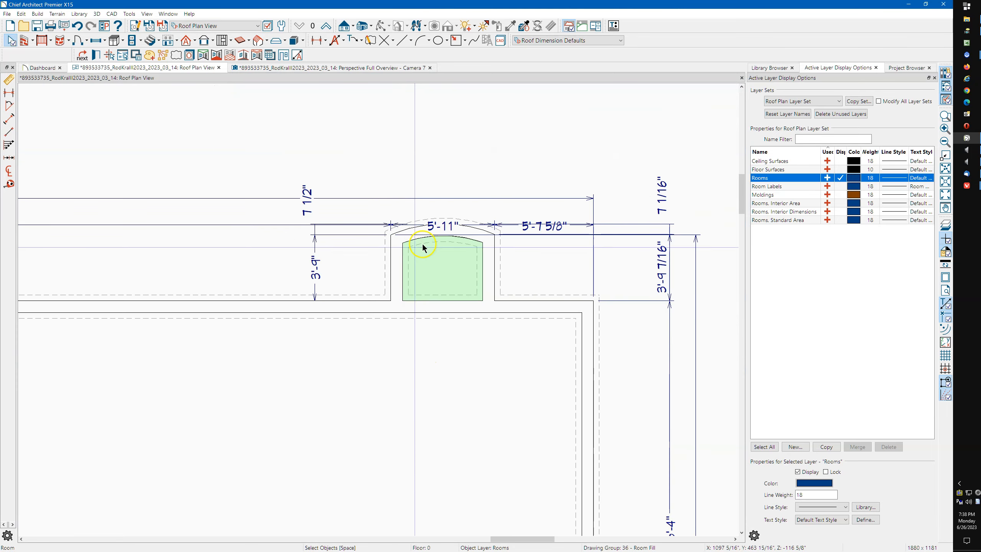
pyautogui.scroll(-2, 553, 235)
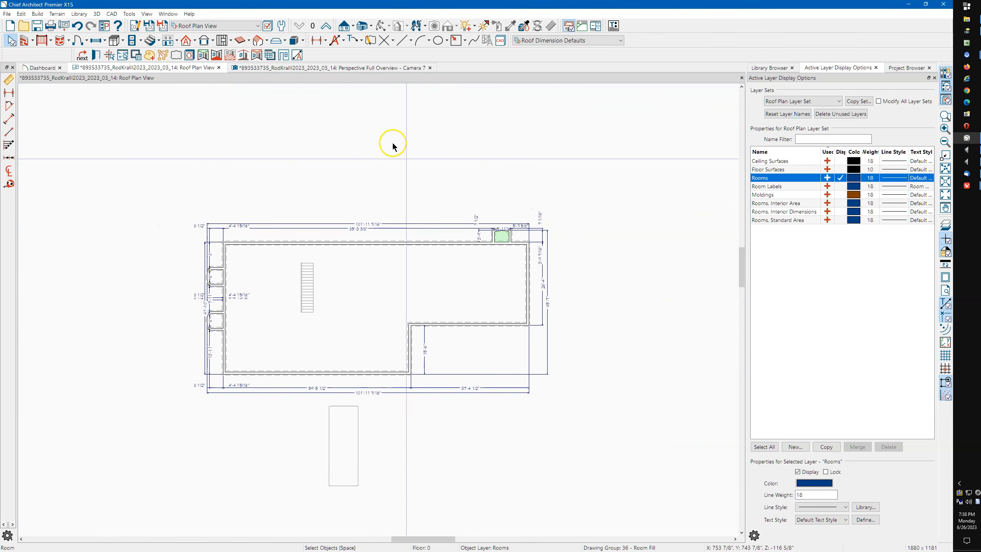
# Return to Floor 1 and orbit the Perspective Full Overview to see the whole hip-roofed house
pyautogui.click(326, 26)
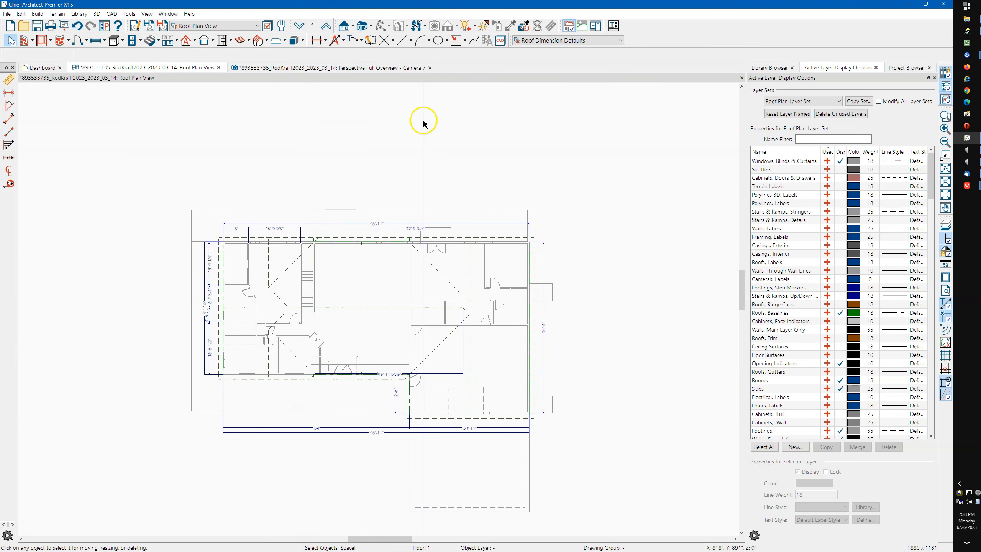
pyautogui.click(339, 70)
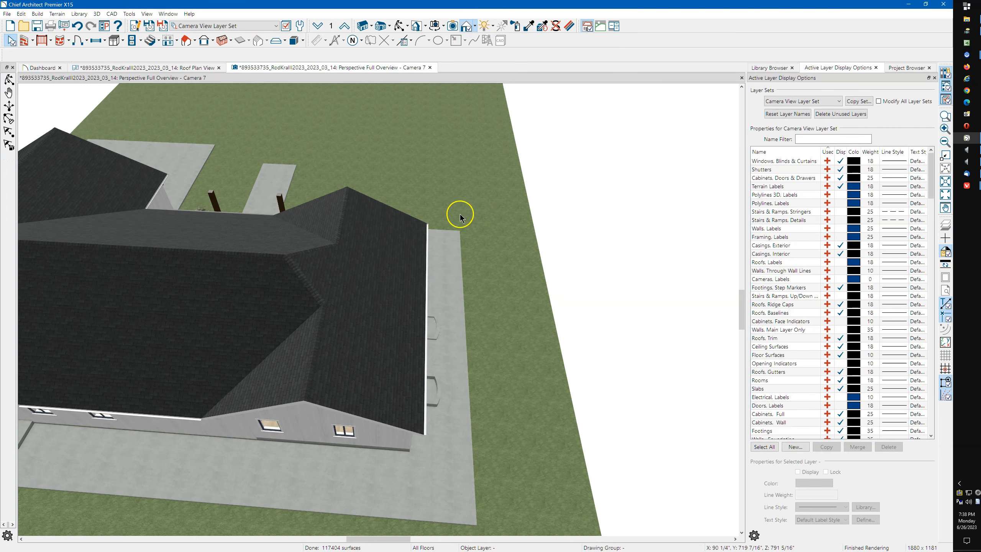
pyautogui.click(400, 25)
pyautogui.moveTo(454, 209); pyautogui.dragTo(377, 241)
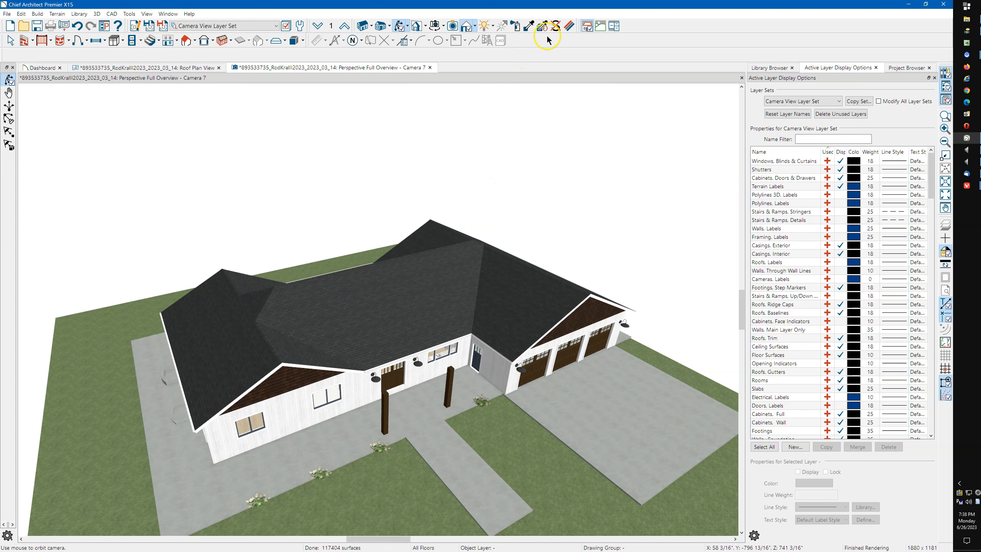
# Render the 3D overview as a Technical Illustration with patterns off, viewed from above
pyautogui.click(474, 26)
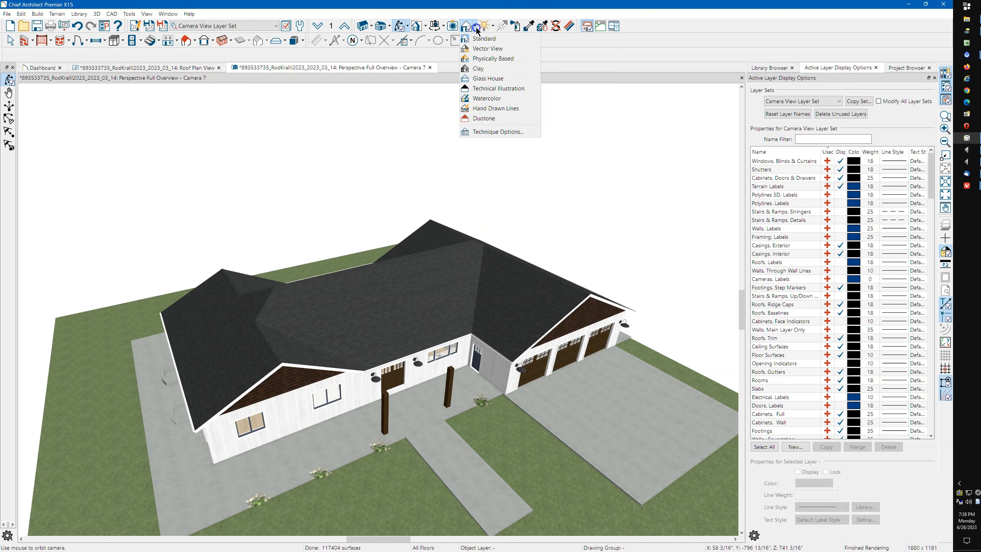
pyautogui.click(491, 89)
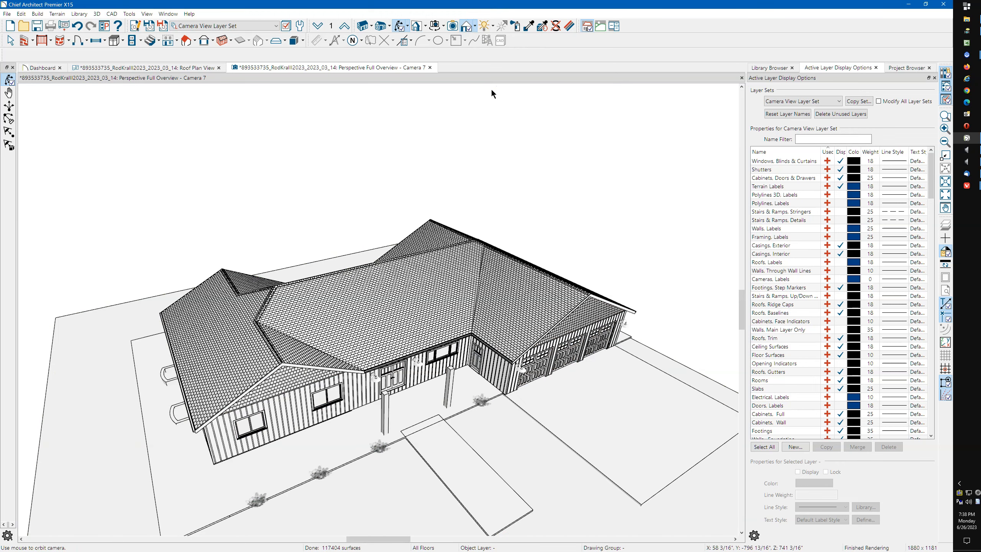
pyautogui.click(96, 13)
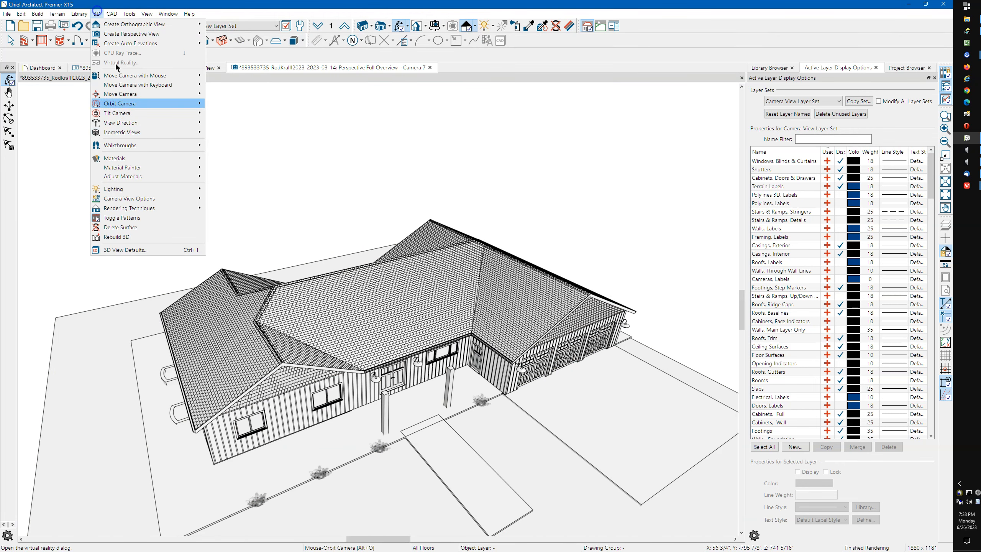
pyautogui.click(152, 218)
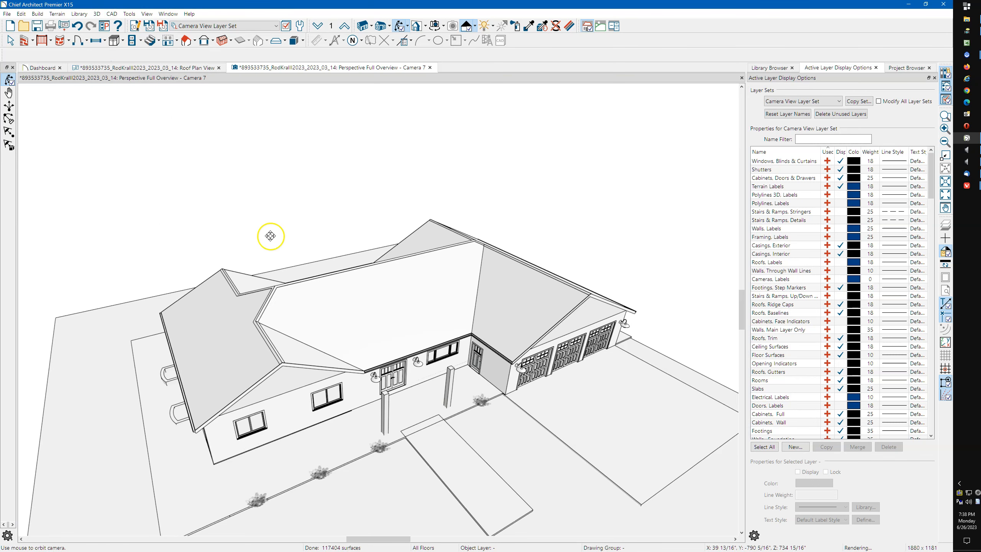
pyautogui.moveTo(390, 247); pyautogui.dragTo(400, 331)
pyautogui.press('space')
# Hide the ridge caps, baselines, trim, gutters and overhang area layers for the roof planes
pyautogui.click(388, 350)
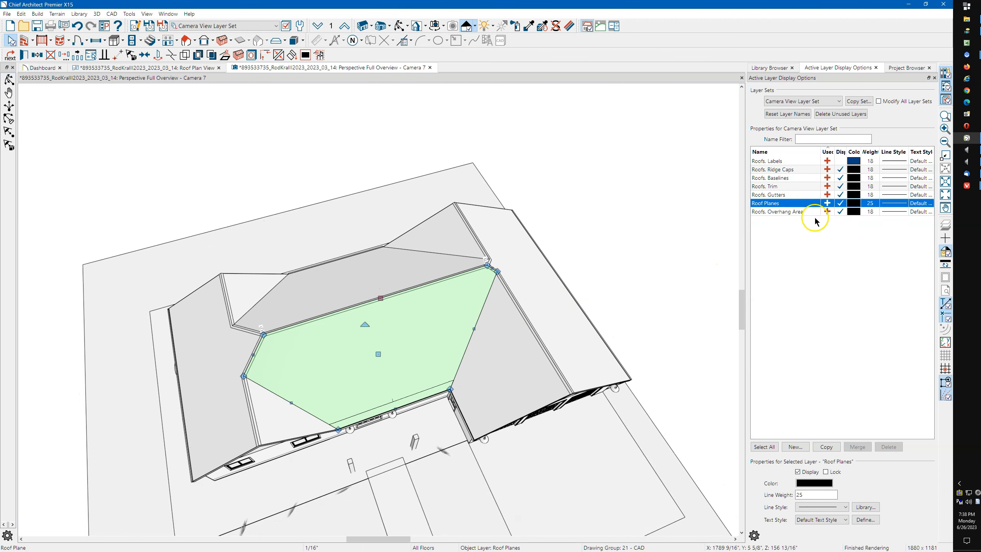
pyautogui.click(841, 171)
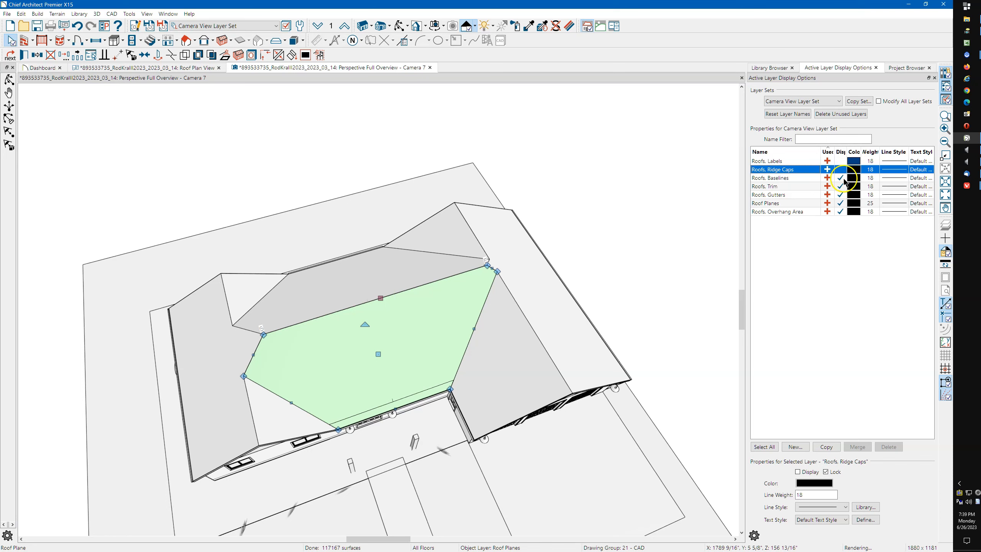
pyautogui.click(840, 178)
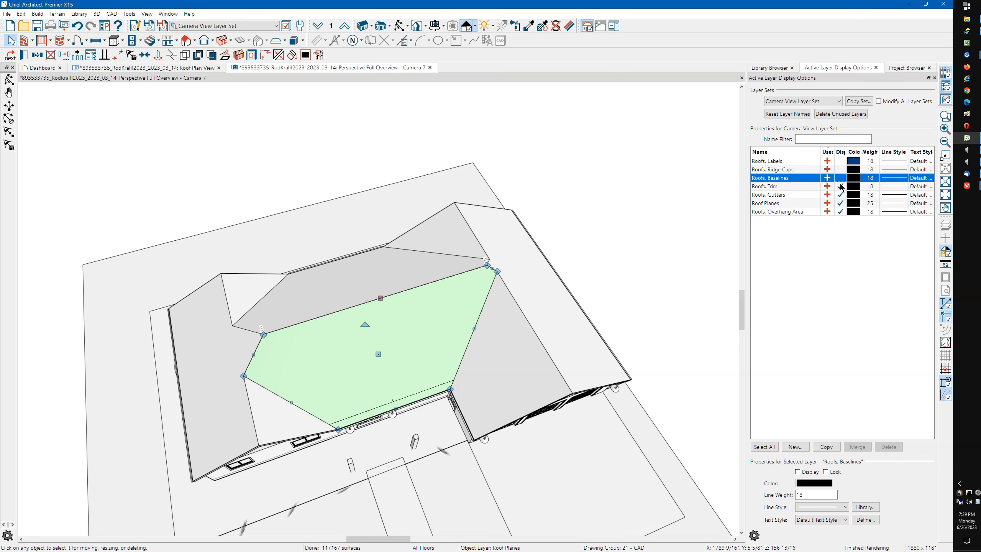
pyautogui.click(841, 187)
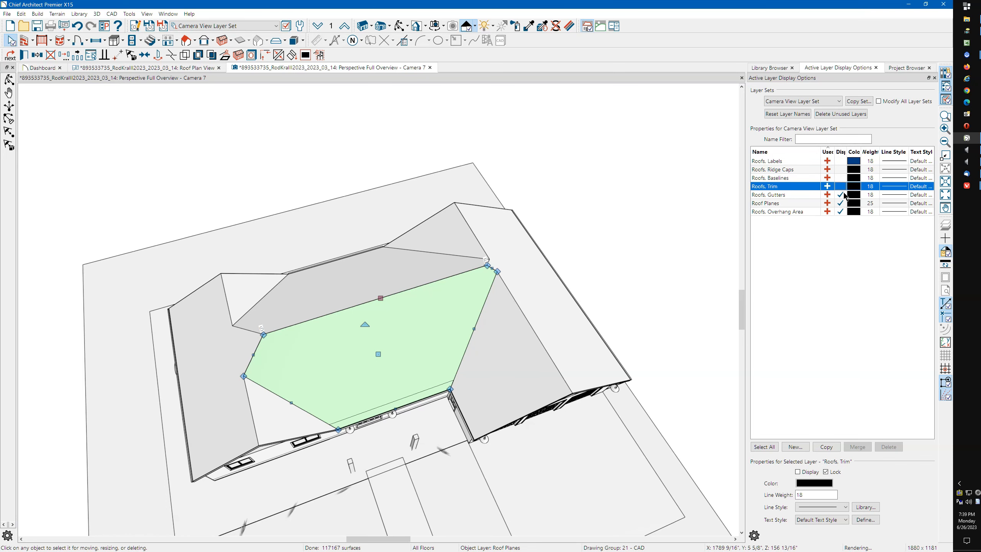
pyautogui.click(842, 197)
pyautogui.click(842, 195)
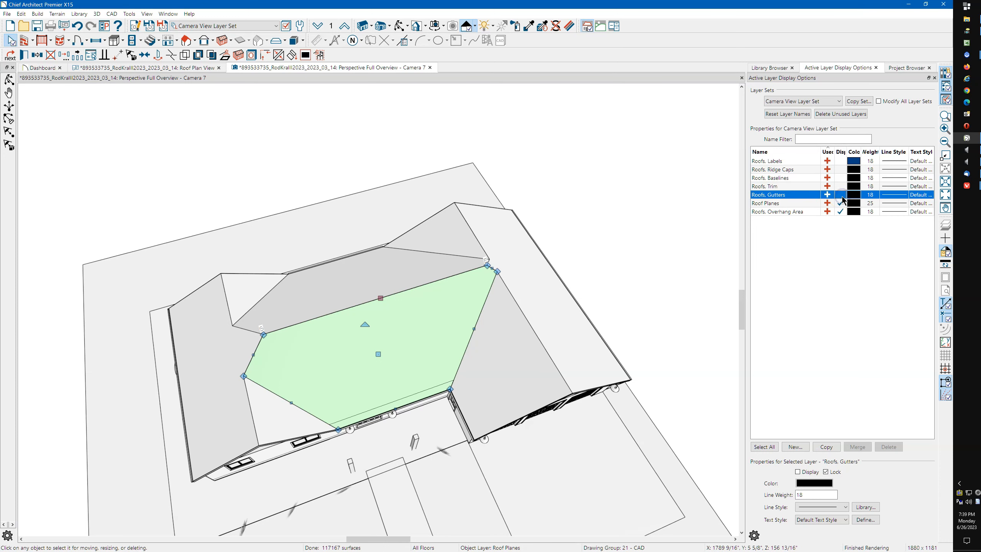
pyautogui.click(842, 211)
pyautogui.click(852, 214)
pyautogui.click(843, 214)
pyautogui.click(841, 196)
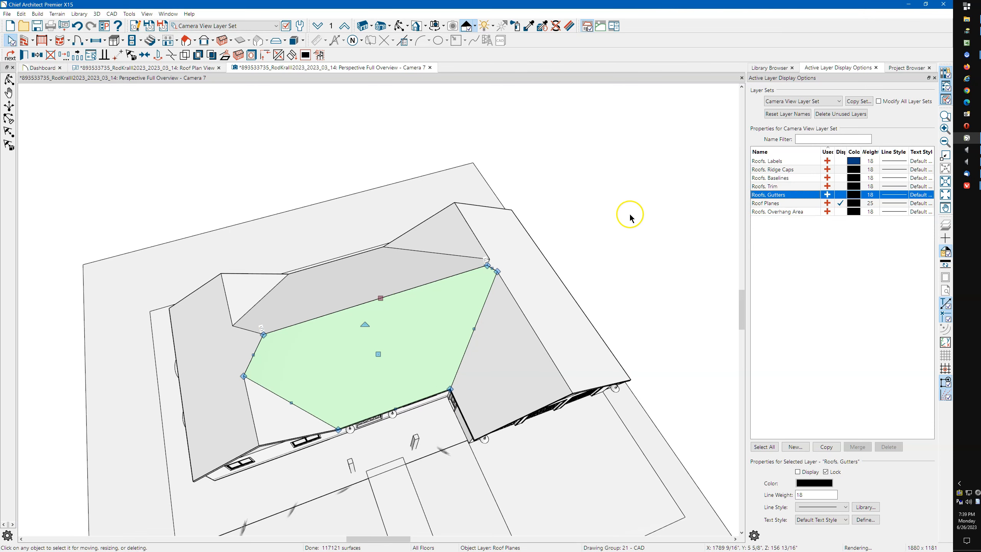
pyautogui.click(599, 214)
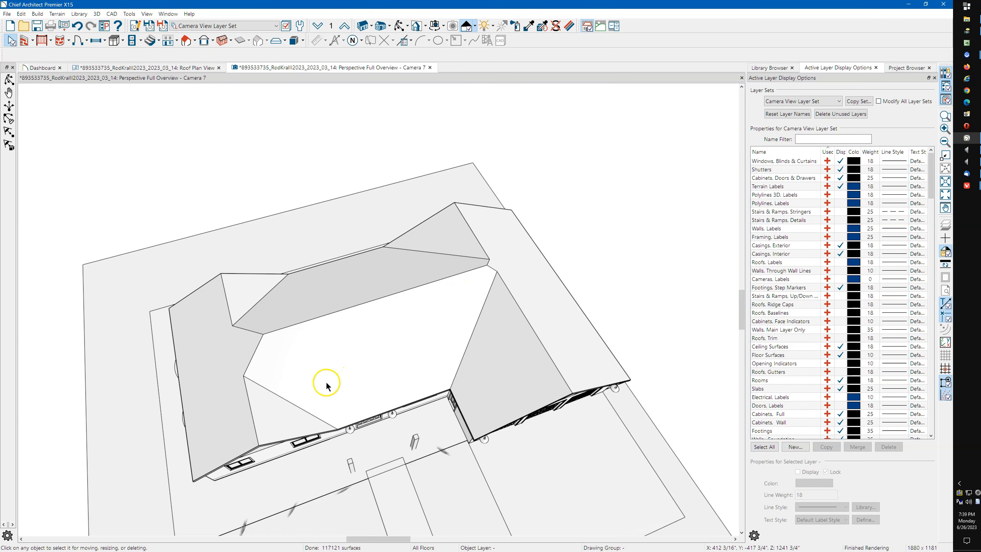
pyautogui.click(399, 26)
pyautogui.moveTo(400, 188); pyautogui.dragTo(360, 261)
pyautogui.press('space')
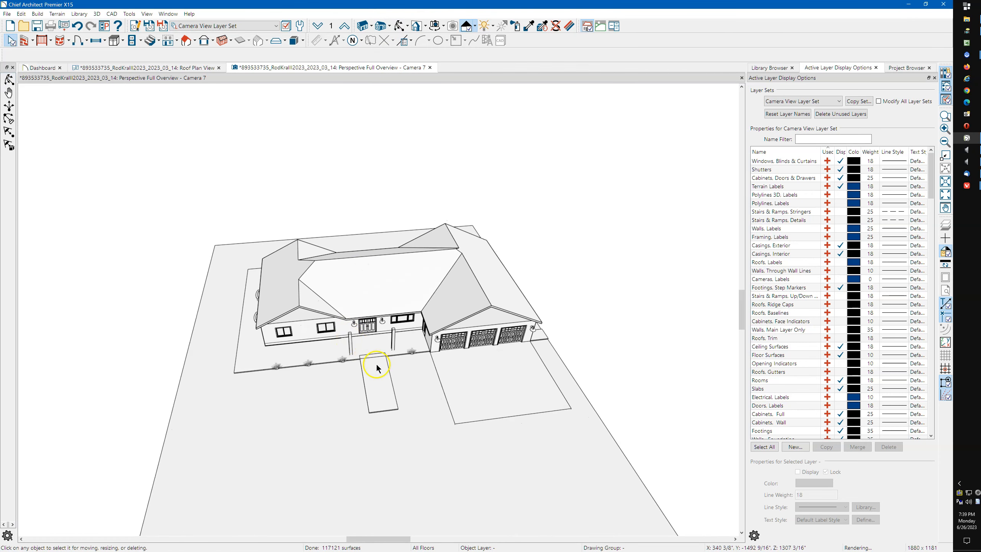
pyautogui.click(325, 357)
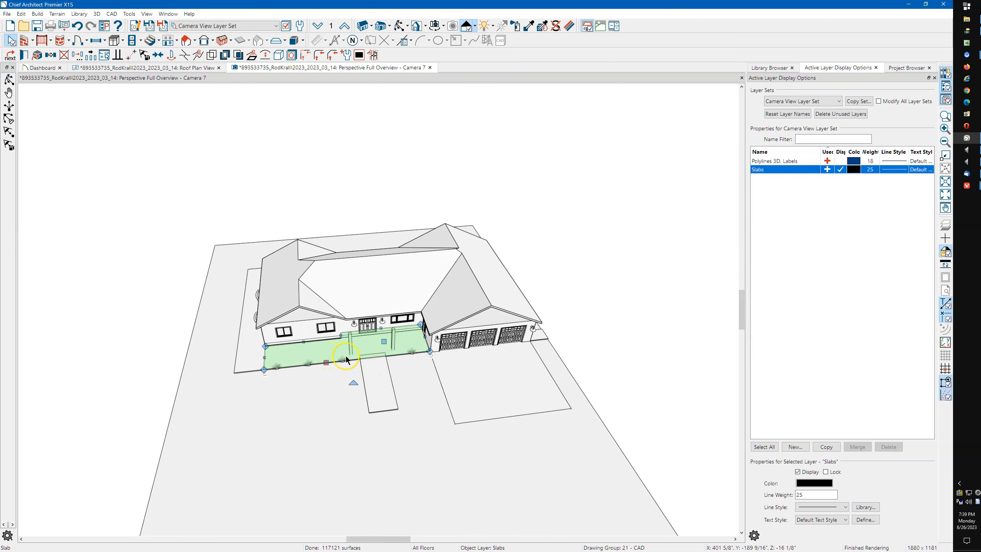
pyautogui.click(457, 370)
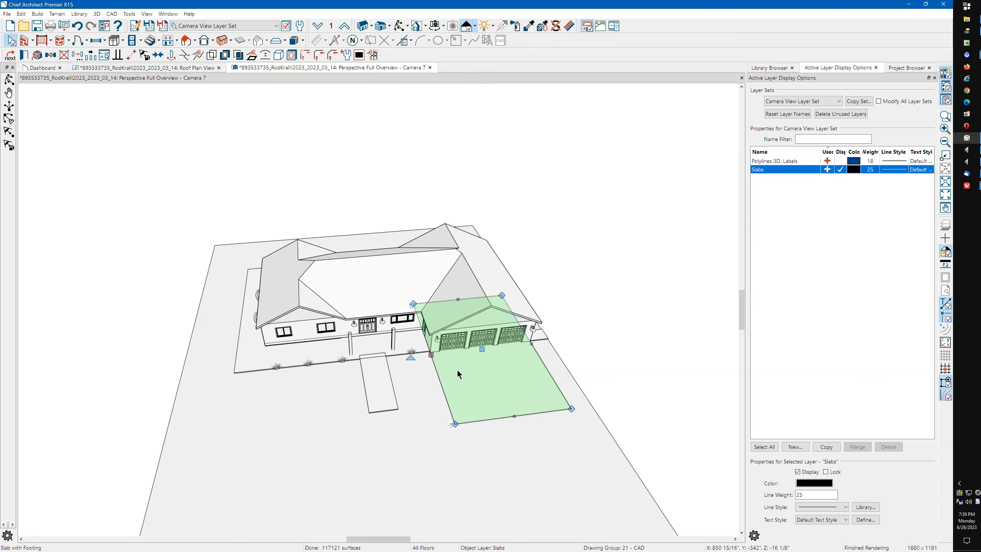
pyautogui.moveTo(458, 299); pyautogui.dragTo(471, 348)
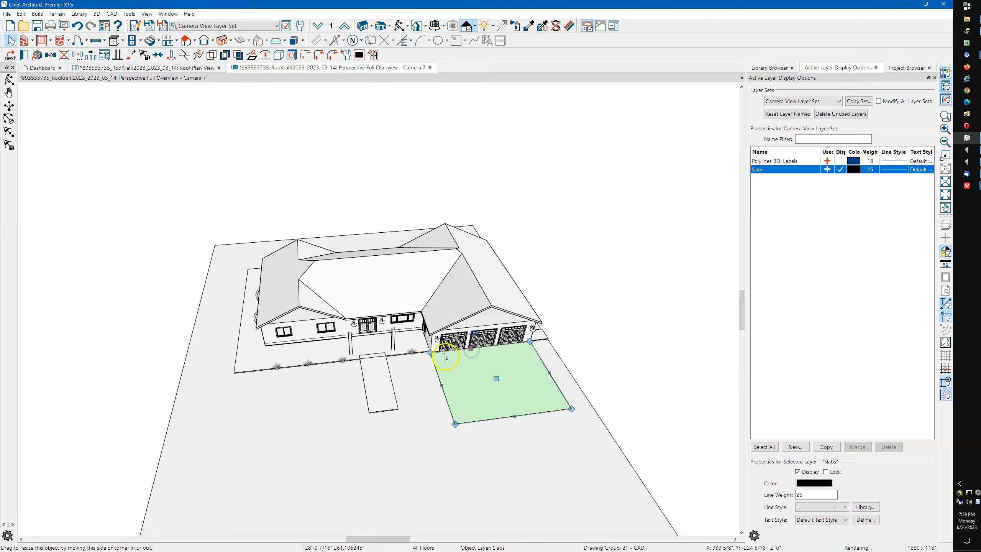
pyautogui.click(374, 372)
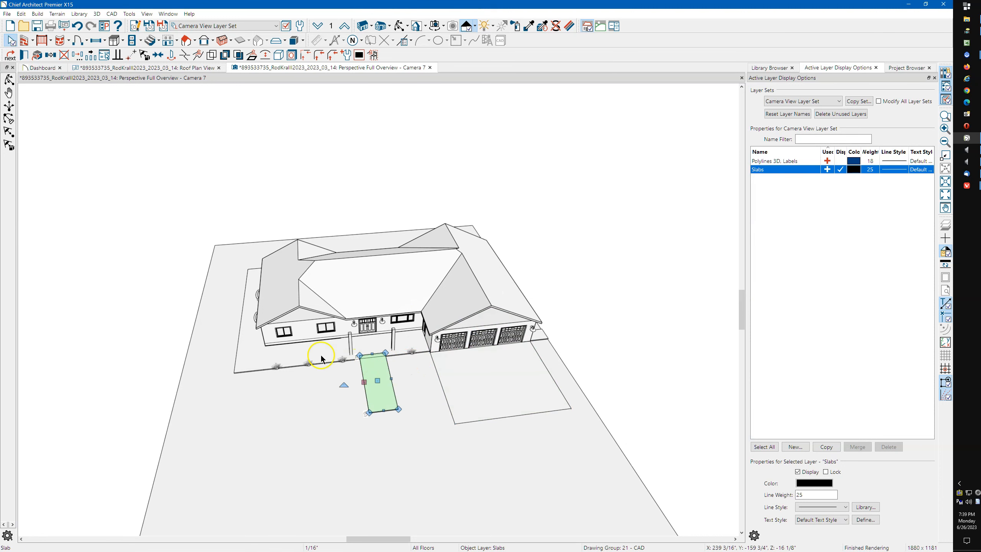
pyautogui.click(249, 333)
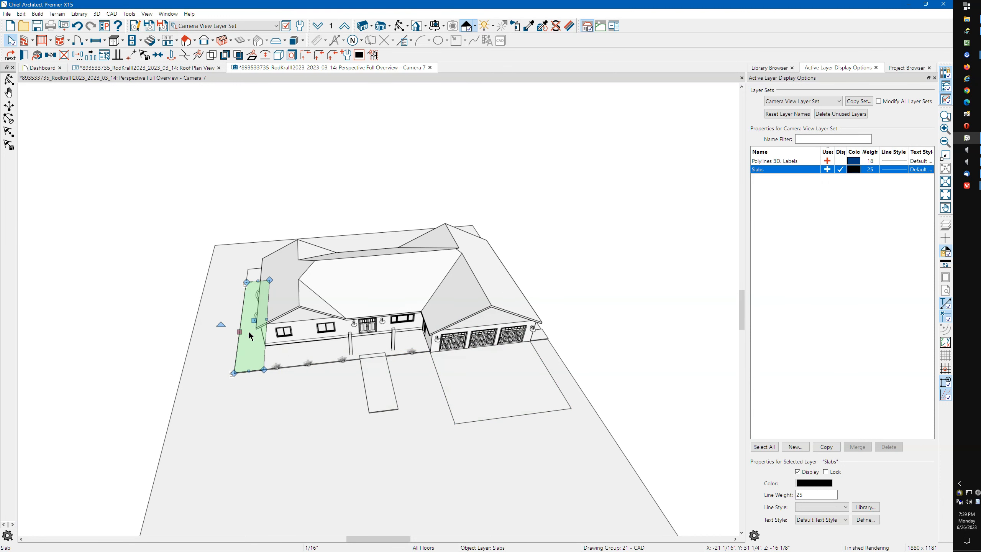
pyautogui.click(254, 275)
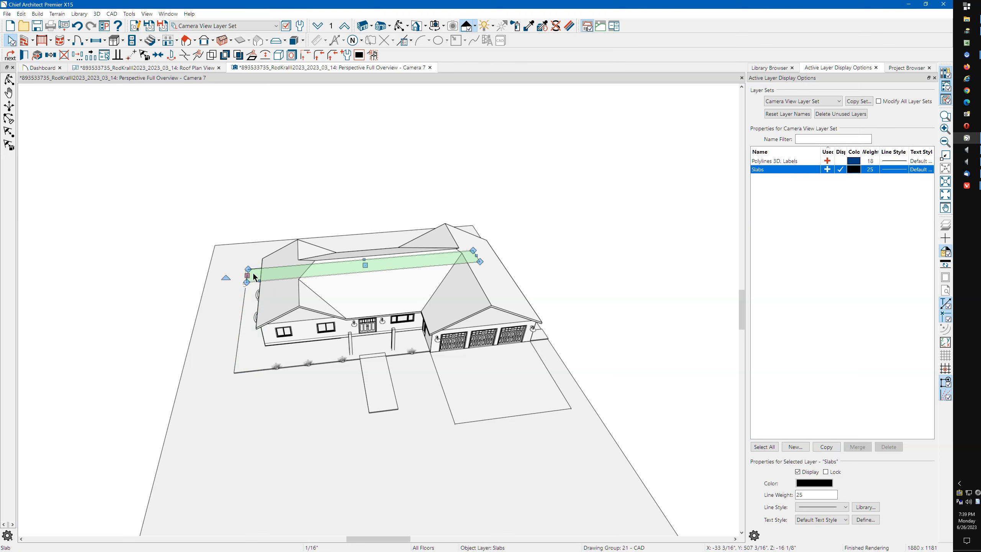
pyautogui.click(285, 366)
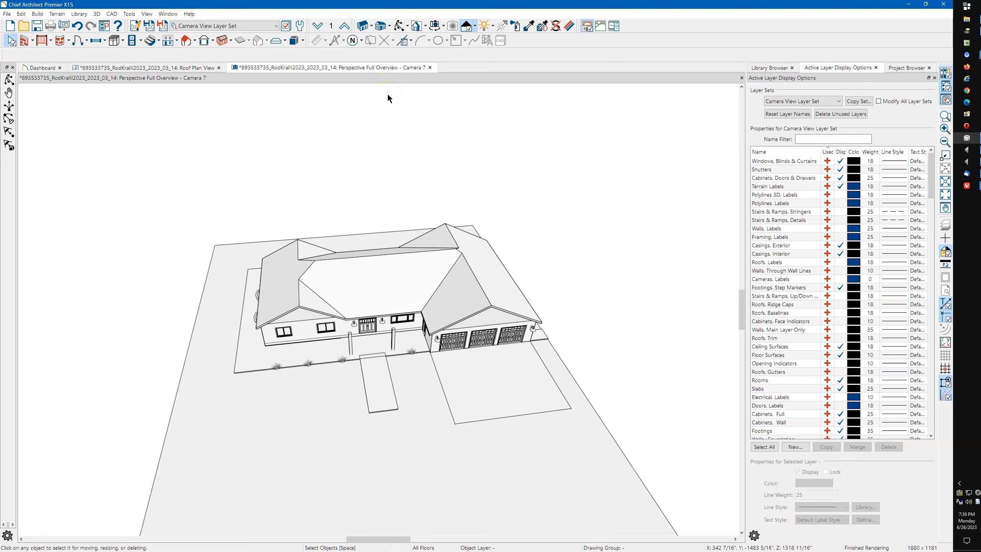
# In Roof Plan View, inspect the triangular, left-wing and central hexagonal planes, then open the triangular one
pyautogui.click(189, 67)
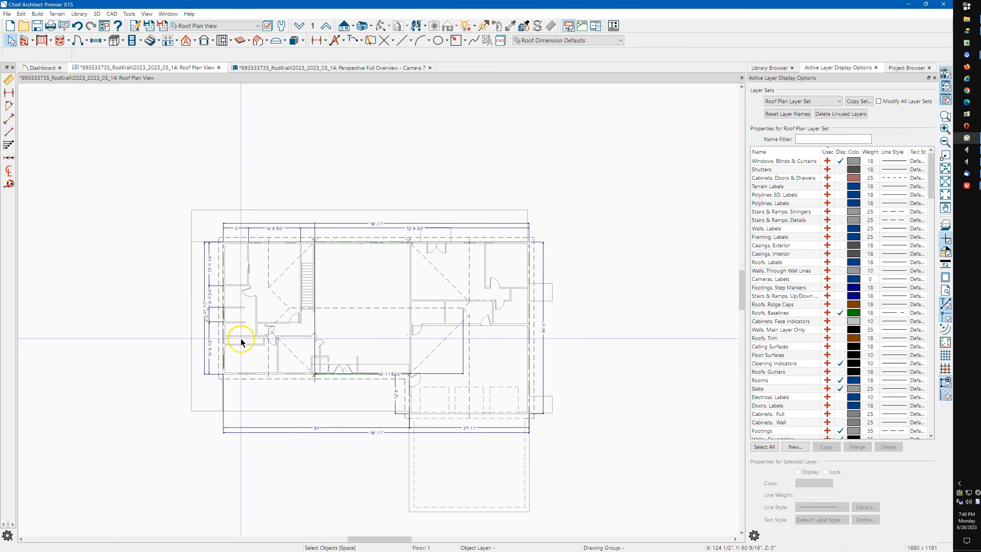
pyautogui.scroll(5, 240, 342)
pyautogui.moveTo(359, 351); pyautogui.dragTo(352, 333, button='middle')
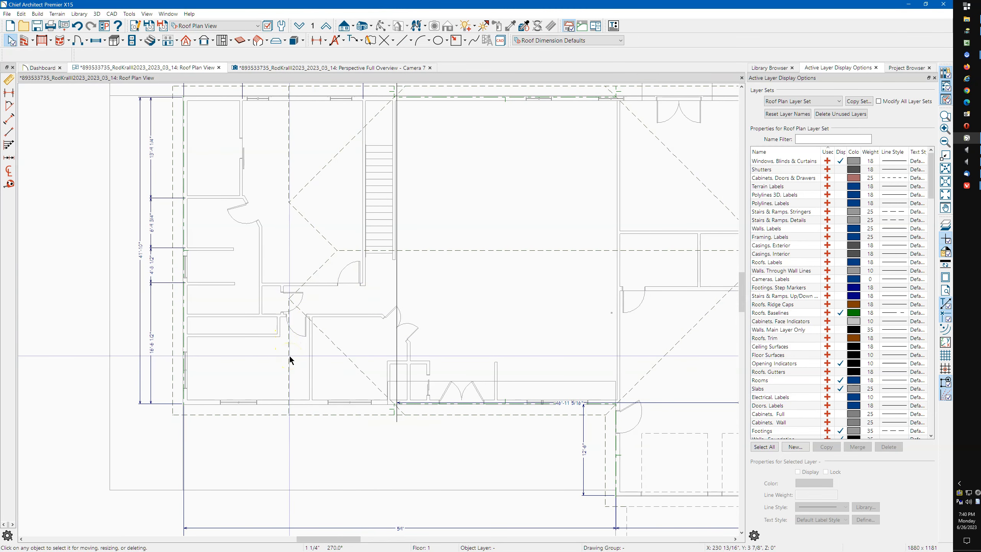
pyautogui.click(290, 356)
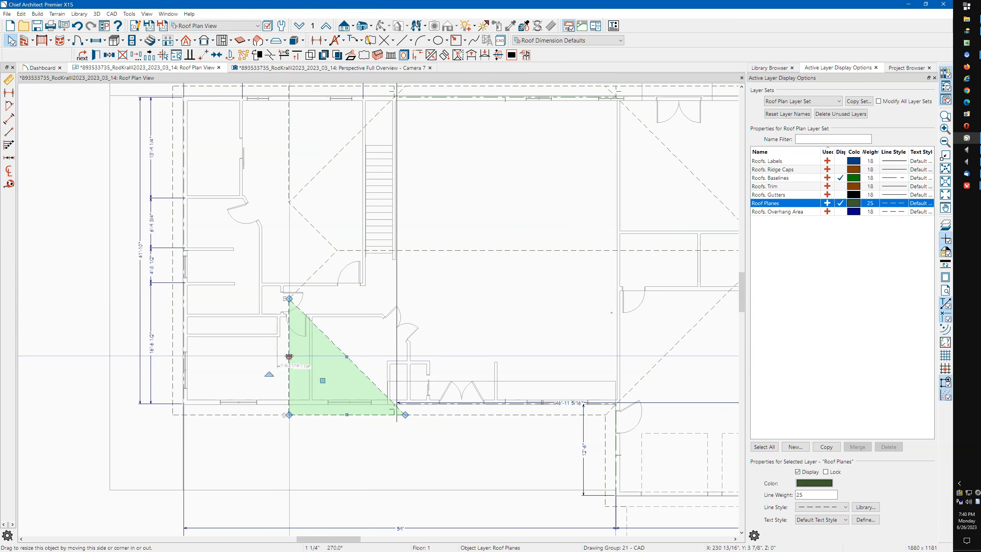
pyautogui.click(286, 193)
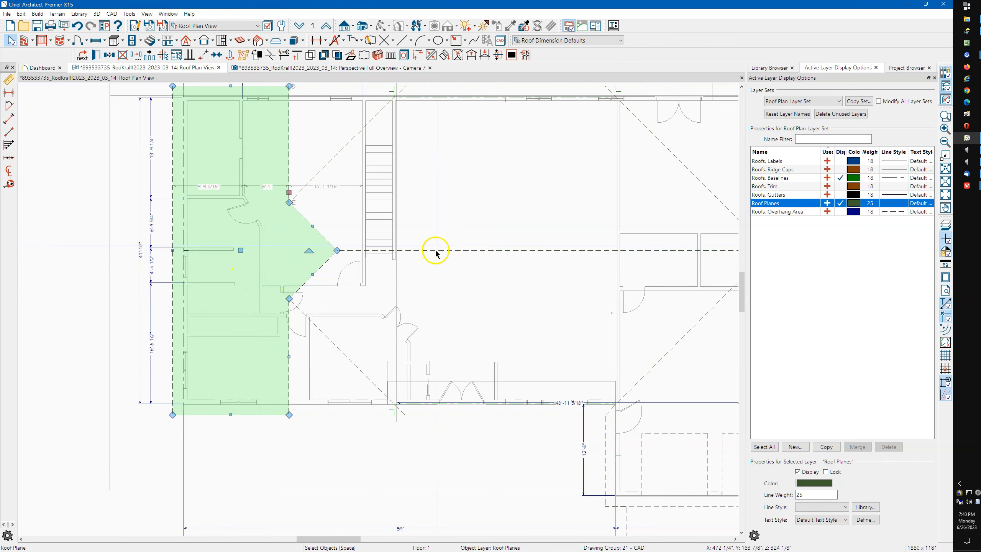
pyautogui.click(448, 263)
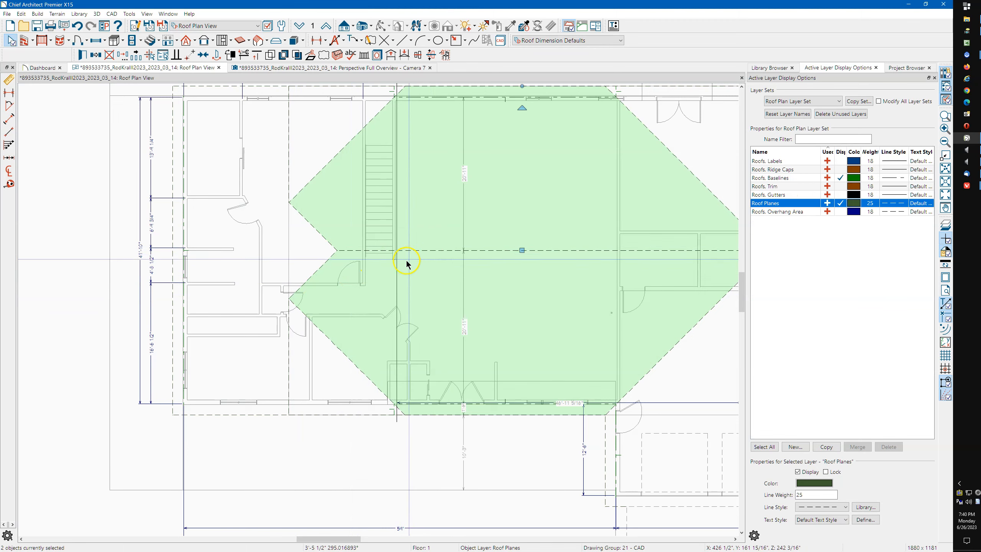
pyautogui.click(290, 372)
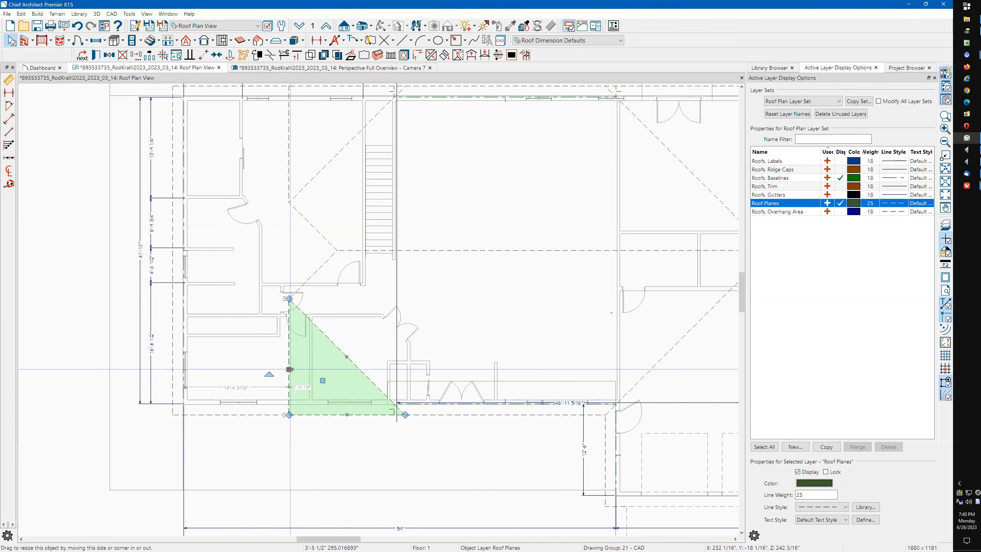
pyautogui.doubleClick(290, 369)
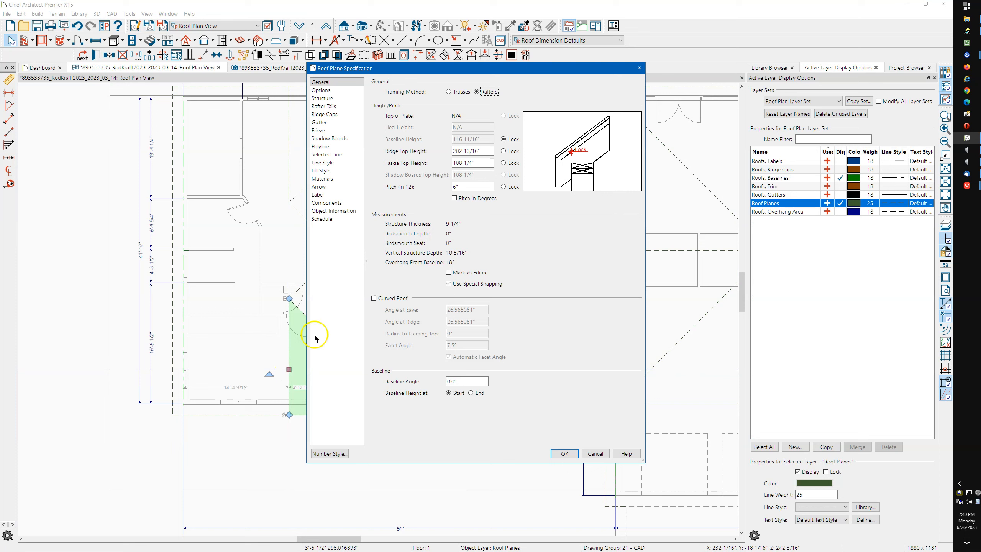
# Close the triangular roof plane's specifications without changes
pyautogui.click(486, 161)
pyautogui.click(490, 163)
pyautogui.click(640, 68)
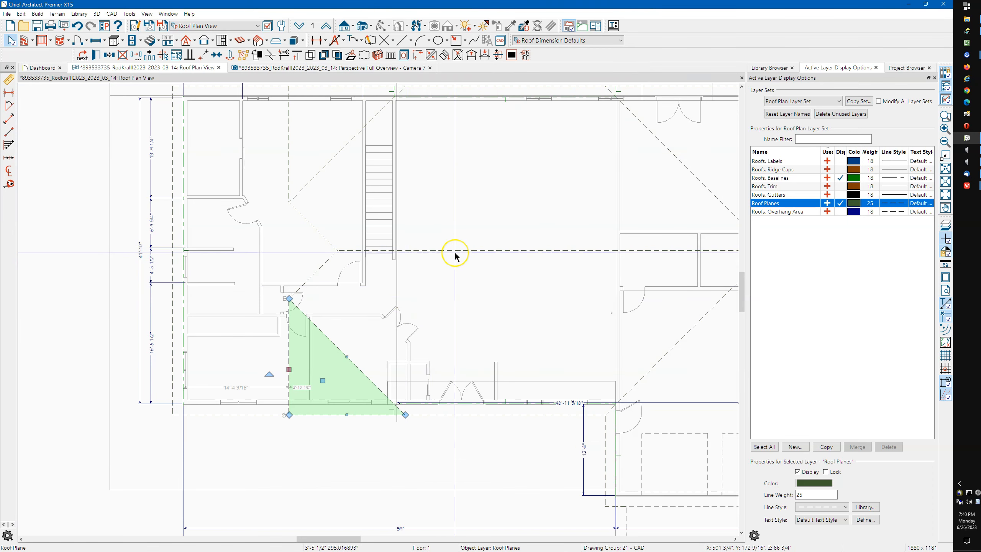
# Try a 108.25 ridge top height on the central planes with fascia height locked, then cancel
pyautogui.moveTo(427, 234); pyautogui.dragTo(441, 260)
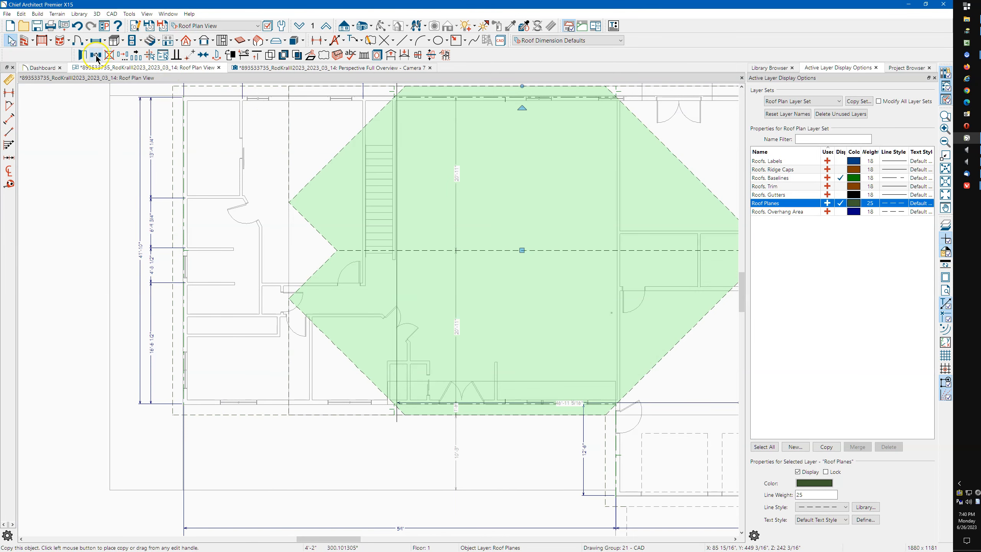
pyautogui.doubleClick(495, 181)
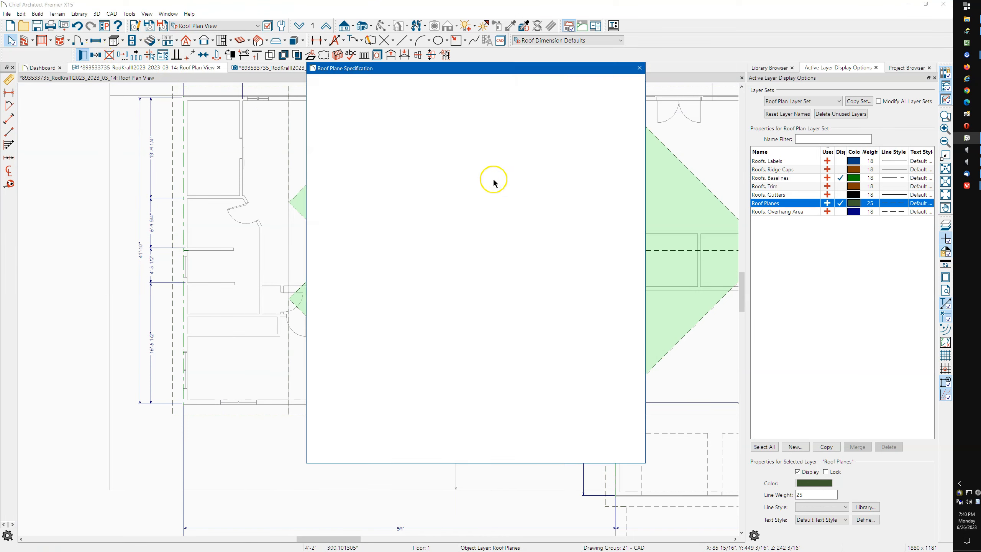
pyautogui.click(316, 82)
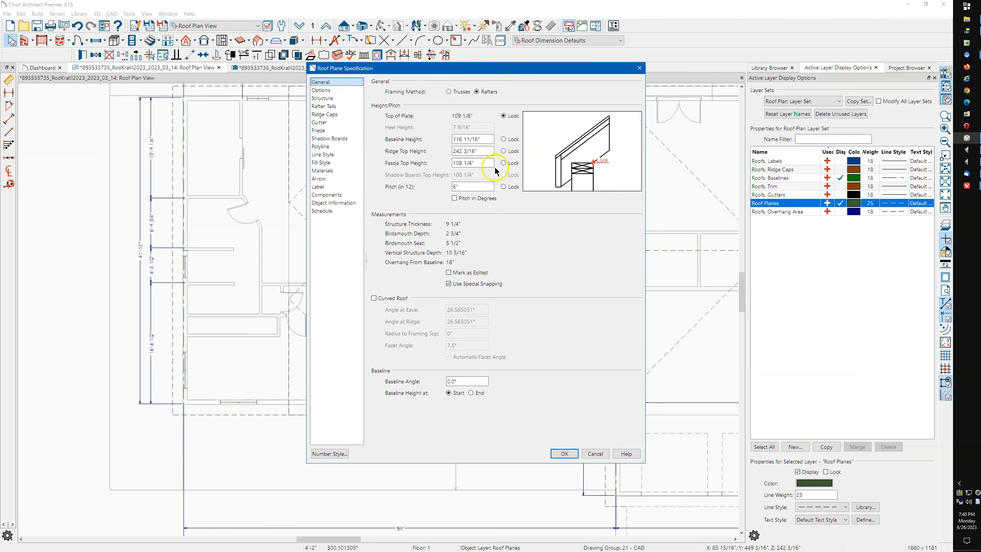
pyautogui.click(503, 164)
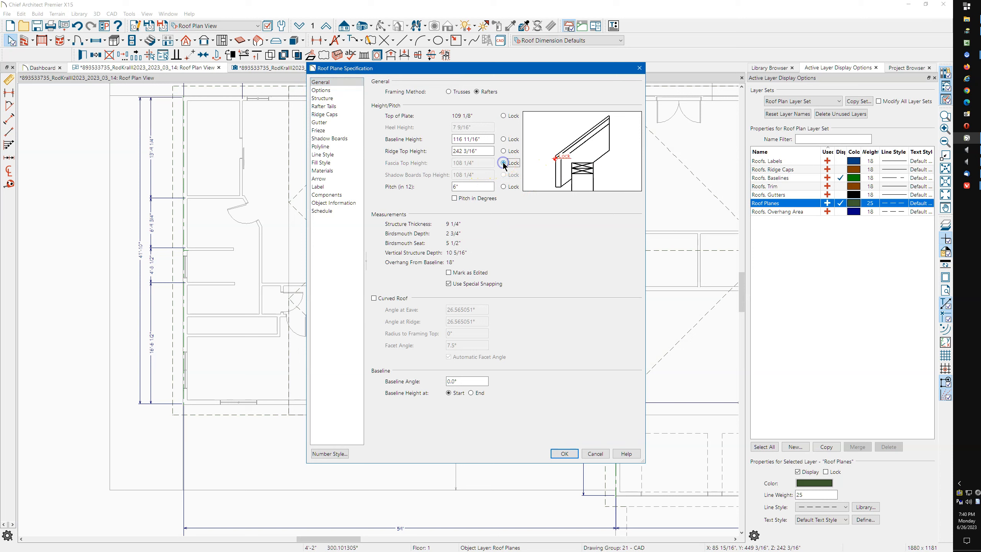
pyautogui.moveTo(483, 149); pyautogui.dragTo(430, 156)
pyautogui.write('10')
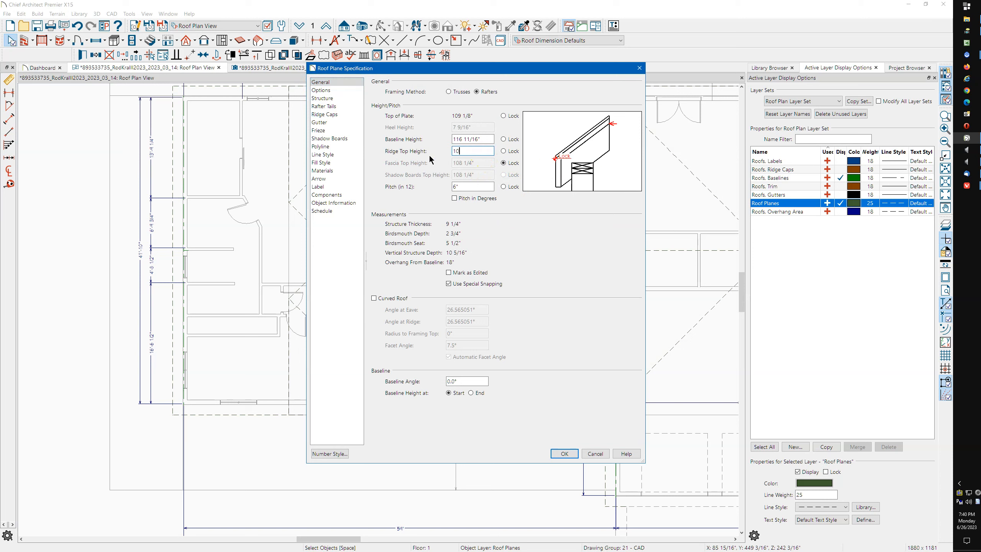
pyautogui.write('8.25')
pyautogui.click(481, 188)
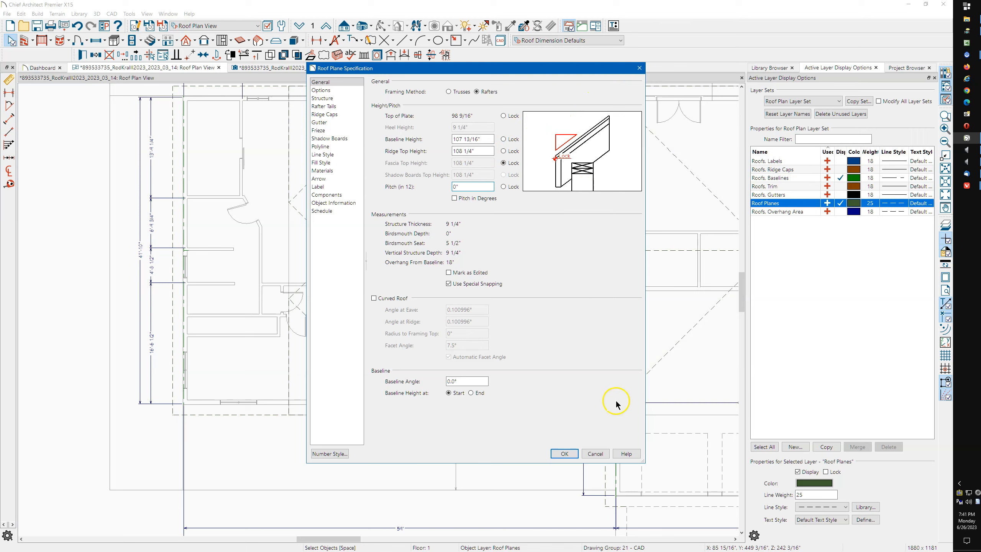
pyautogui.click(596, 453)
pyautogui.click(326, 370)
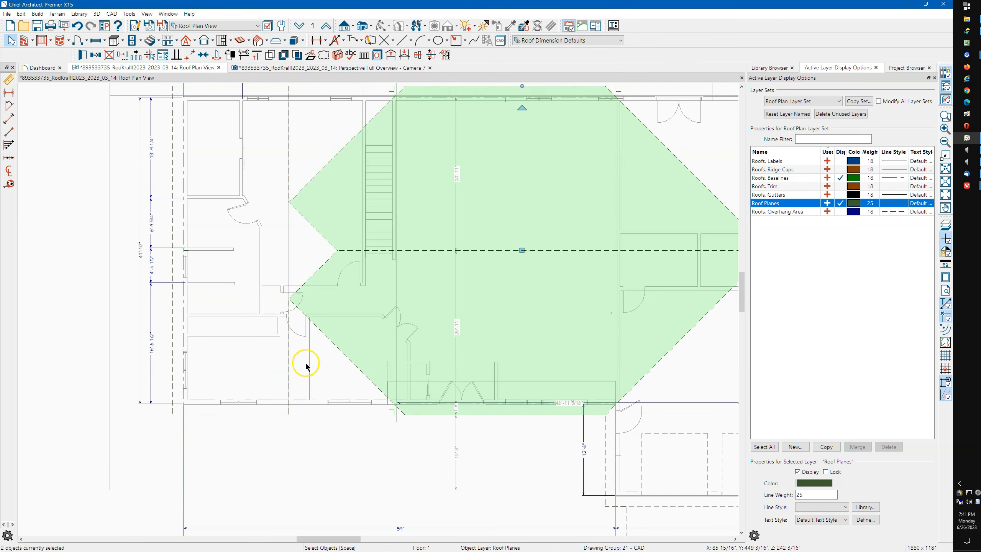
pyautogui.doubleClick(289, 368)
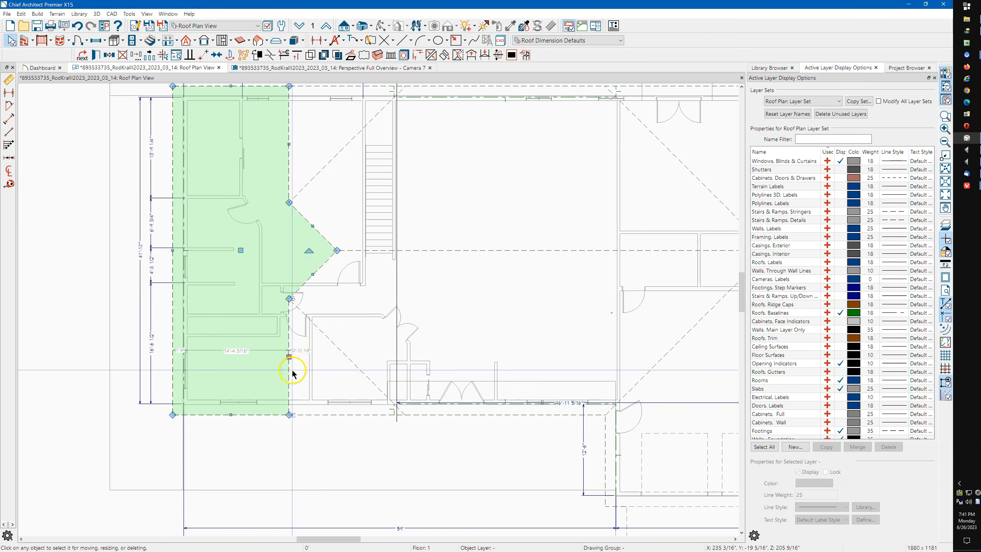
pyautogui.click(288, 372)
pyautogui.doubleClick(289, 371)
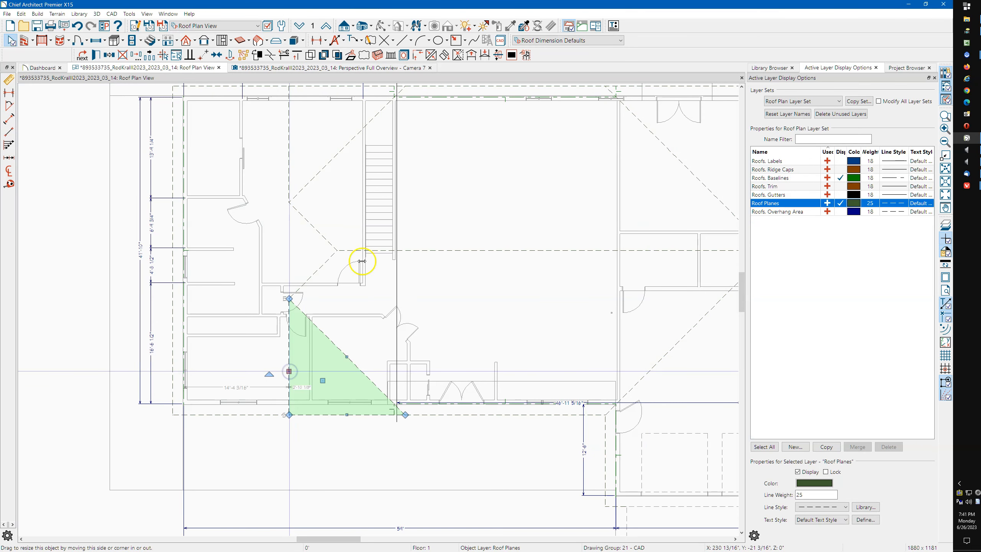
pyautogui.moveTo(488, 151); pyautogui.dragTo(447, 152)
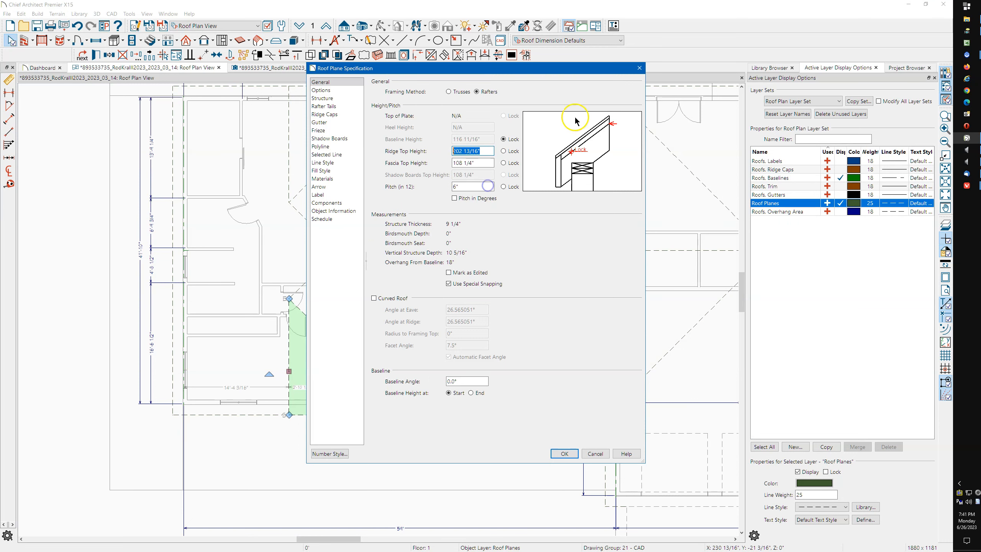
pyautogui.click(639, 68)
pyautogui.moveTo(440, 220); pyautogui.dragTo(465, 277)
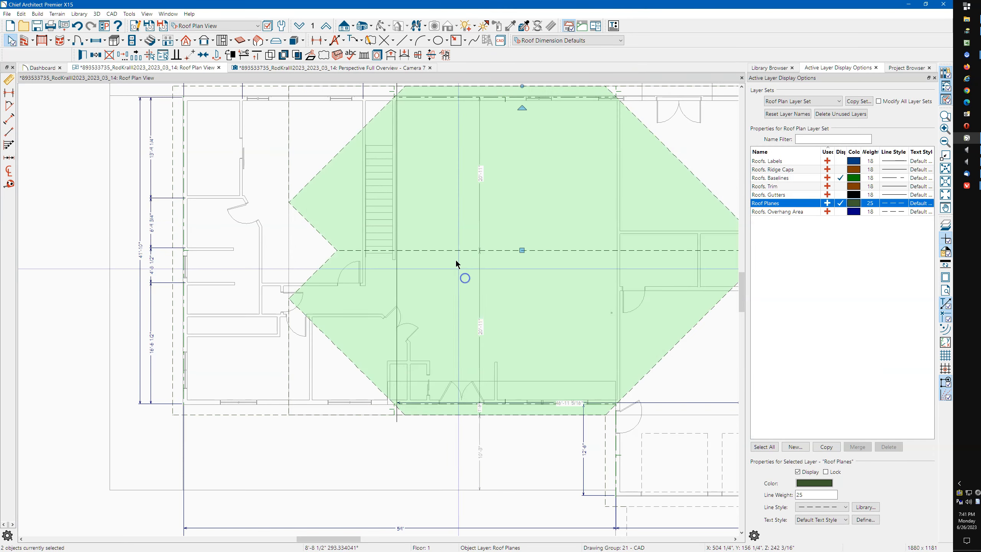
# Lock fascia height, set the central planes' ridge top height to 202 13/16", declining auto-rebuild shutoff
pyautogui.click(88, 61)
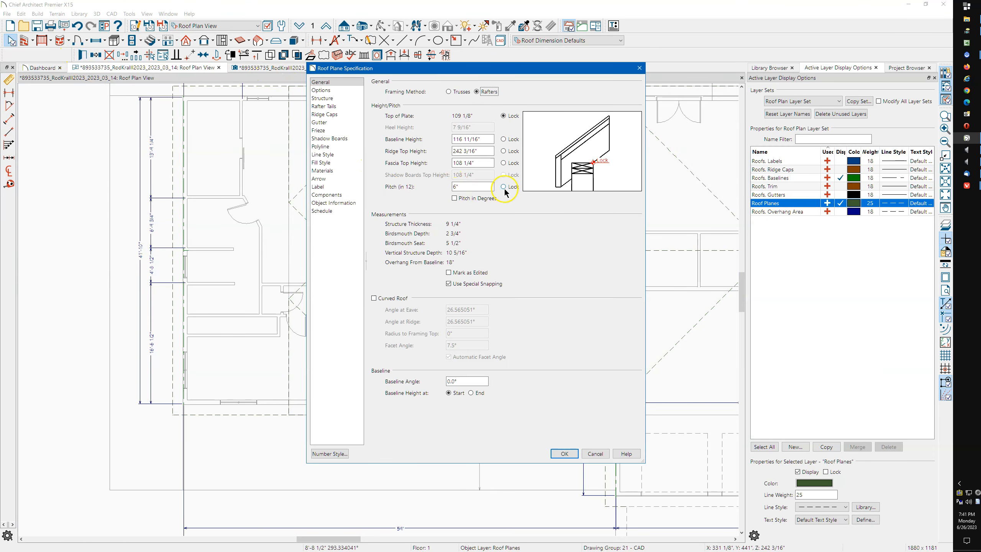
pyautogui.click(504, 164)
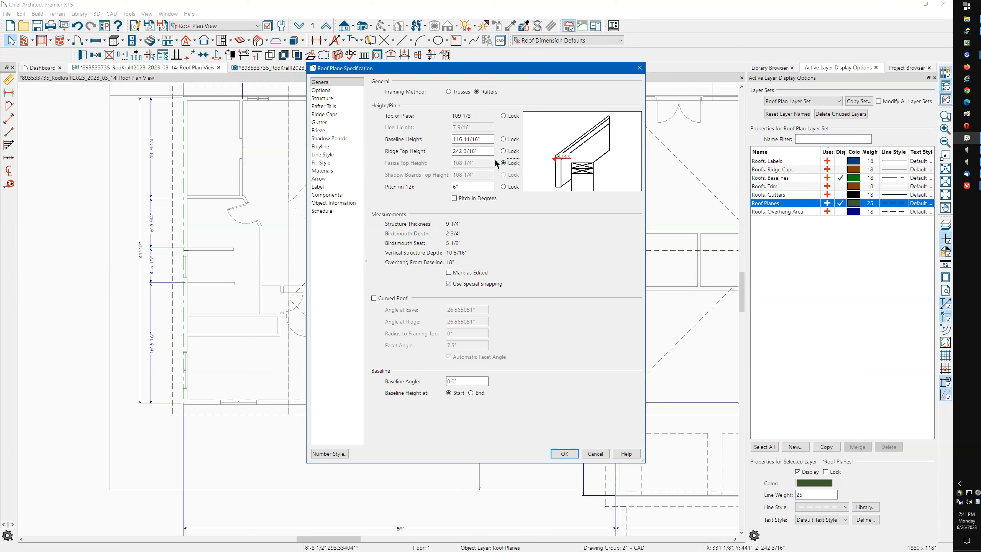
pyautogui.moveTo(485, 150); pyautogui.dragTo(456, 148)
pyautogui.write('202 13/16"')
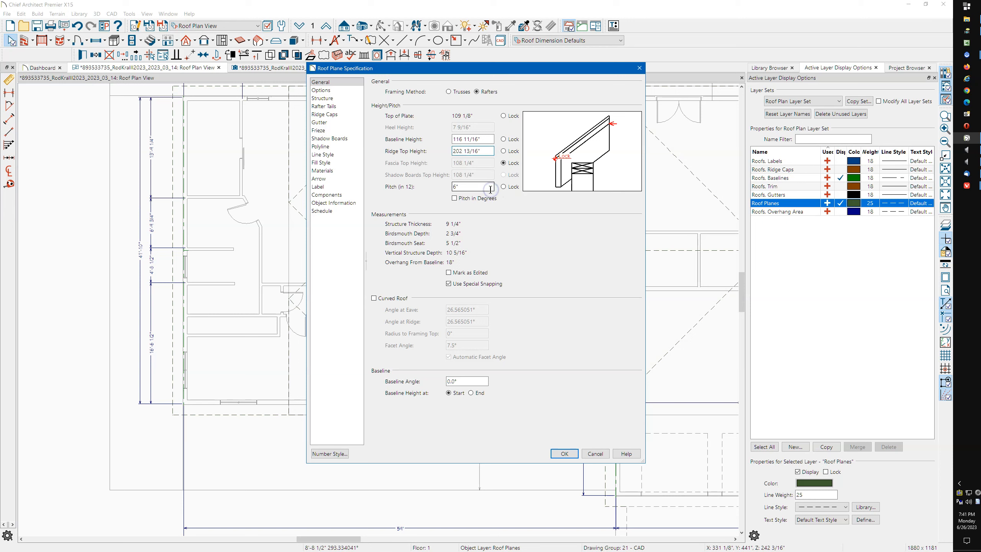
pyautogui.click(465, 183)
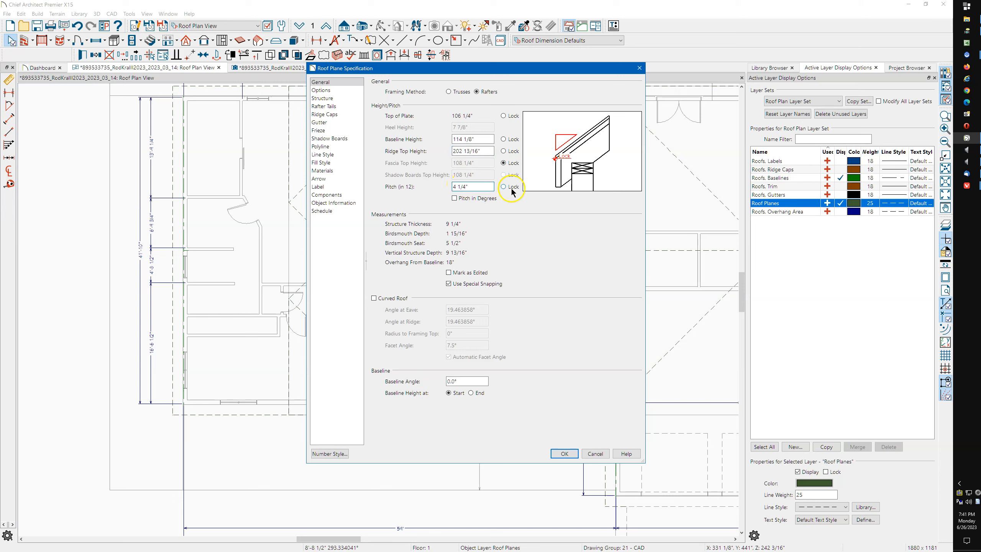
pyautogui.click(563, 454)
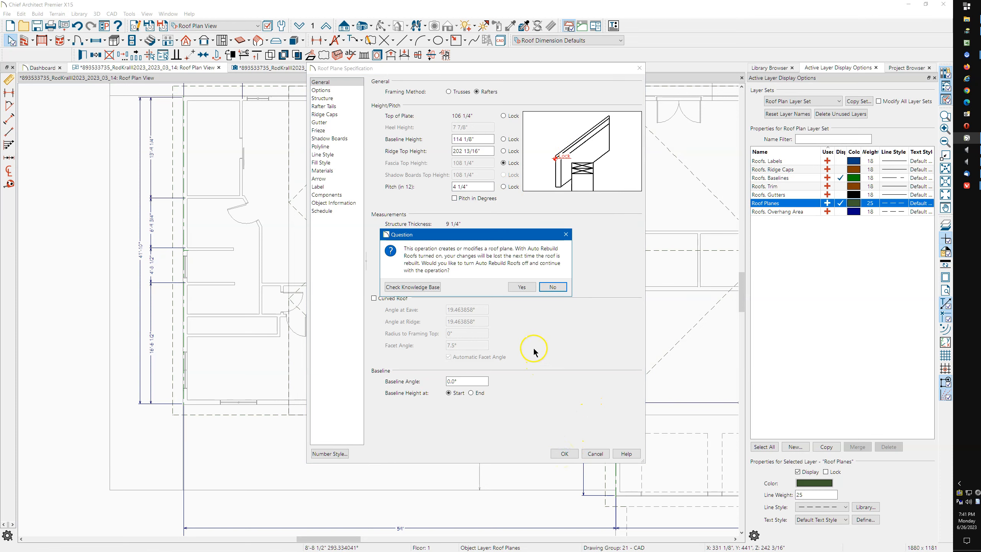
pyautogui.click(557, 290)
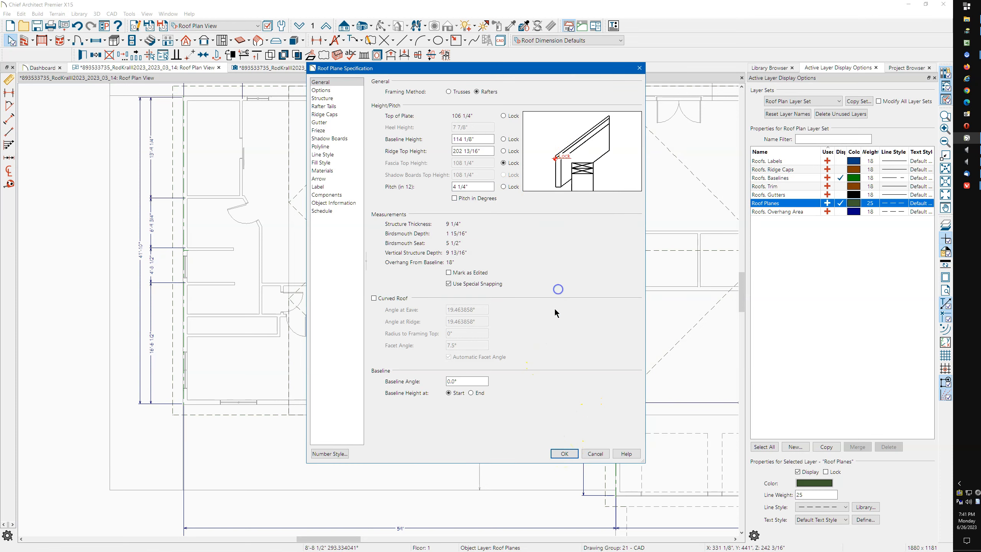
pyautogui.click(595, 453)
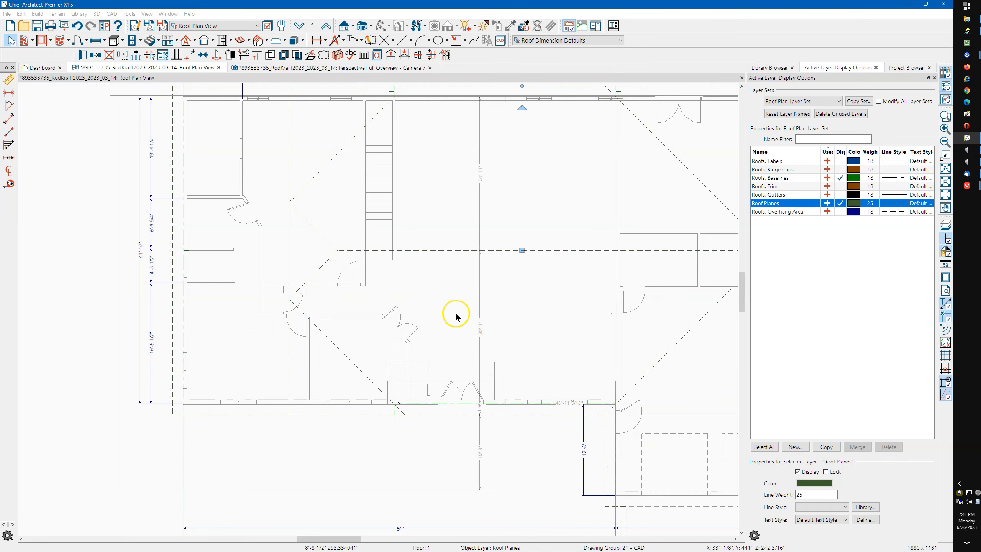
# Set the central section's bottom wall roof pitch to 4.25 in 12
pyautogui.click(437, 246)
pyautogui.scroll(5, 418, 406)
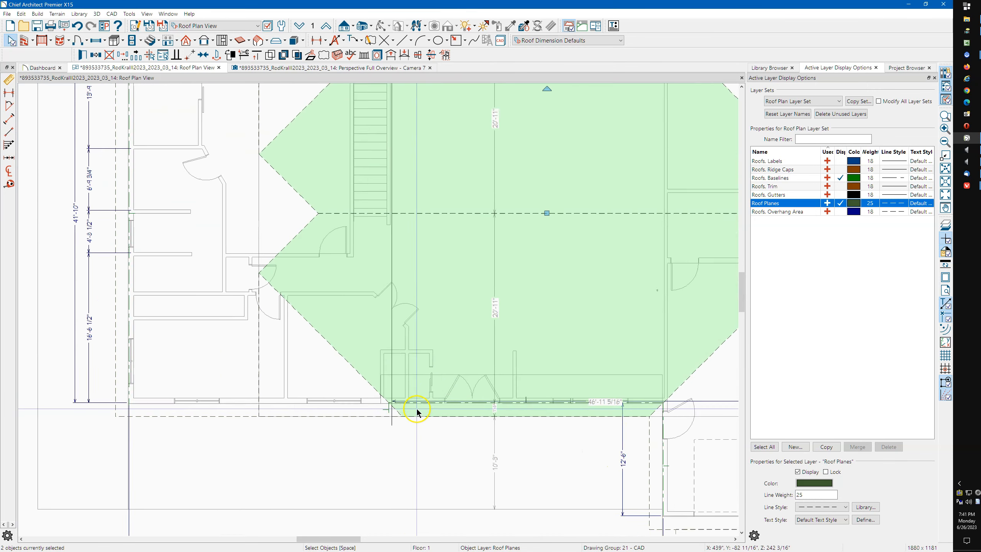
pyautogui.click(458, 384)
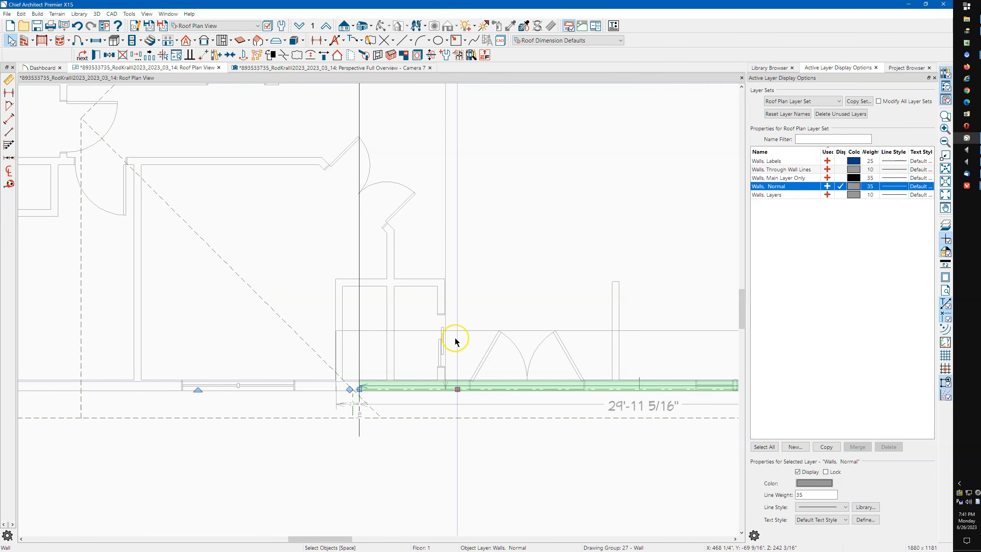
pyautogui.hotkey('ctrl', 'e')
pyautogui.moveTo(385, 183); pyautogui.dragTo(288, 199)
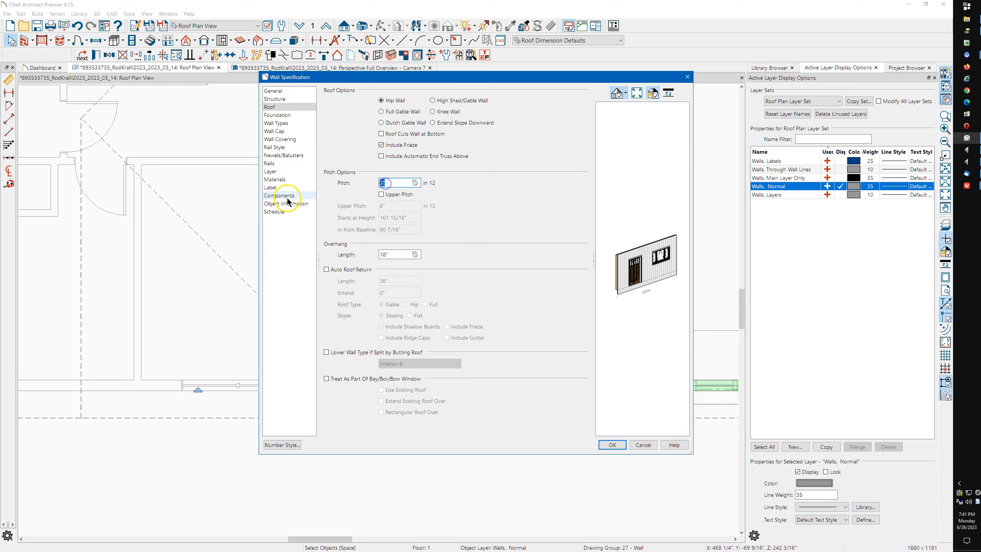
pyautogui.write('4.2')
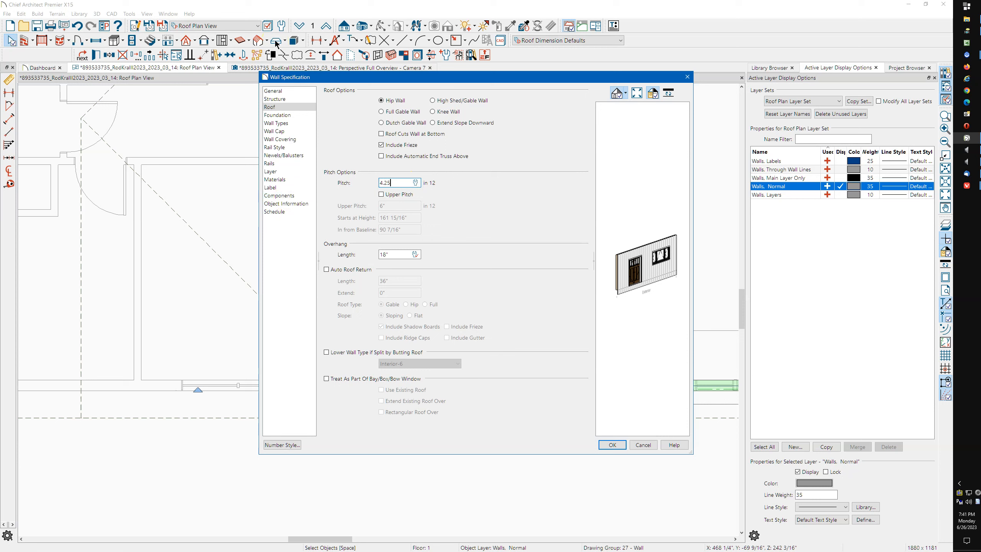
pyautogui.click(613, 444)
# Lower the roof pitch on the central section's top wall as well
pyautogui.scroll(-4, 371, 459)
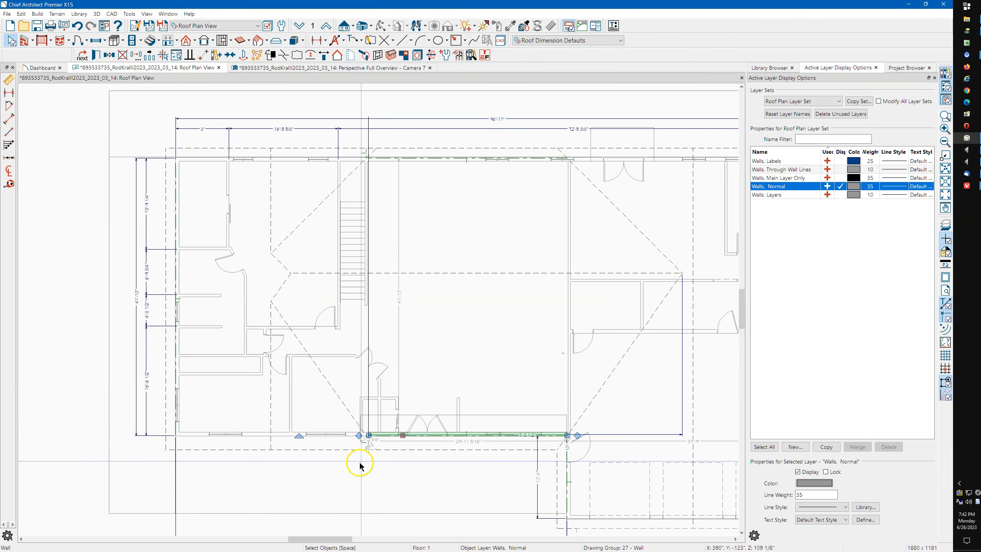
pyautogui.click(430, 164)
pyautogui.doubleClick(430, 167)
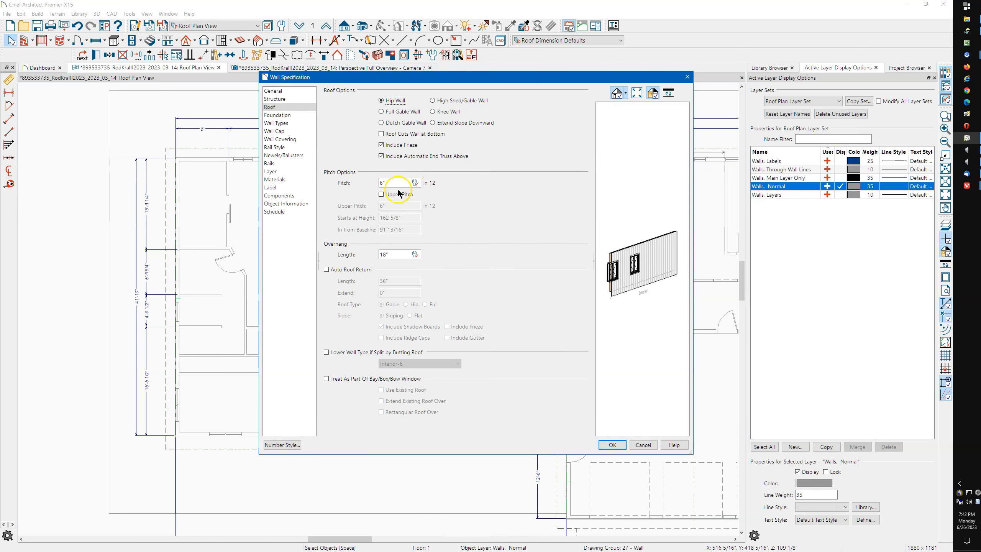
pyautogui.doubleClick(380, 181)
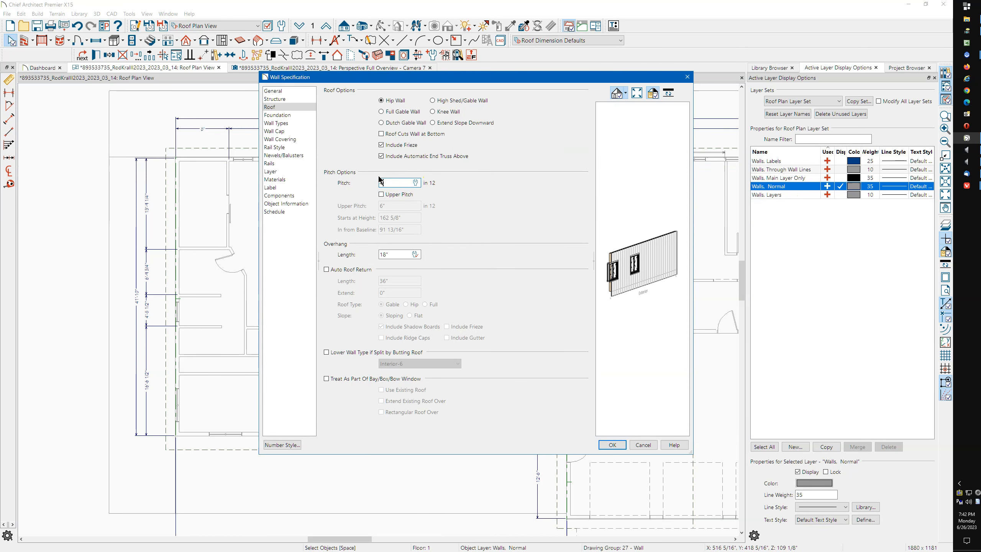
pyautogui.press('Return')
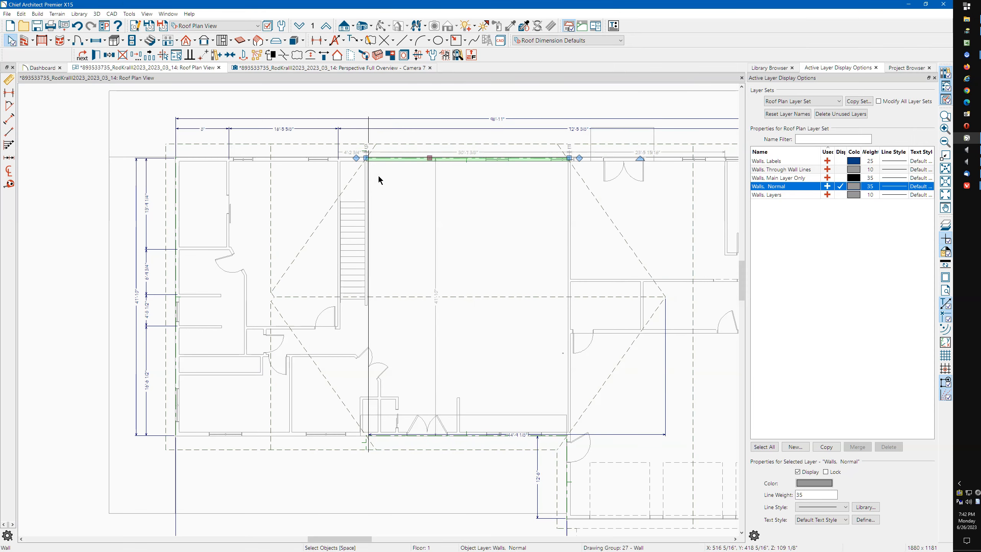
pyautogui.scroll(5, 259, 325)
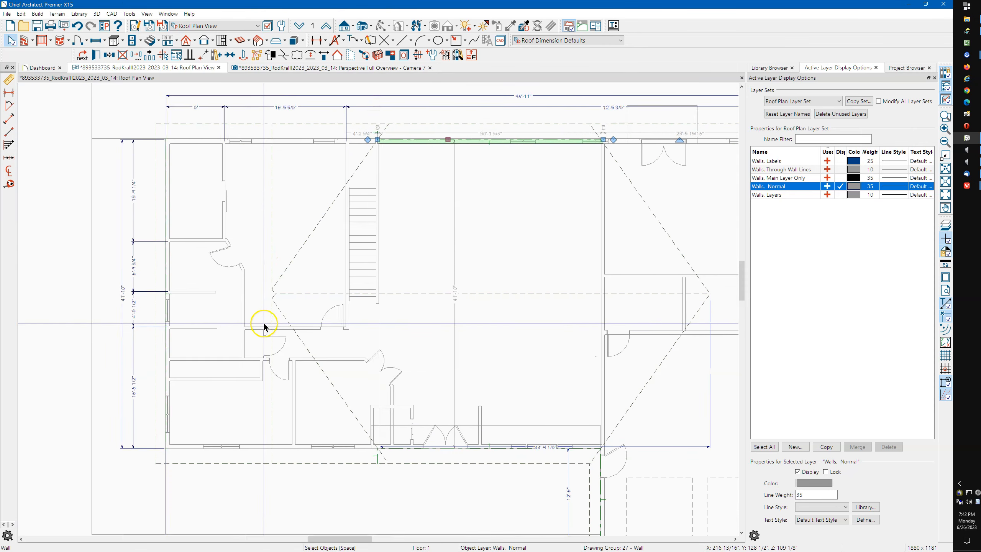
pyautogui.scroll(3, 264, 313)
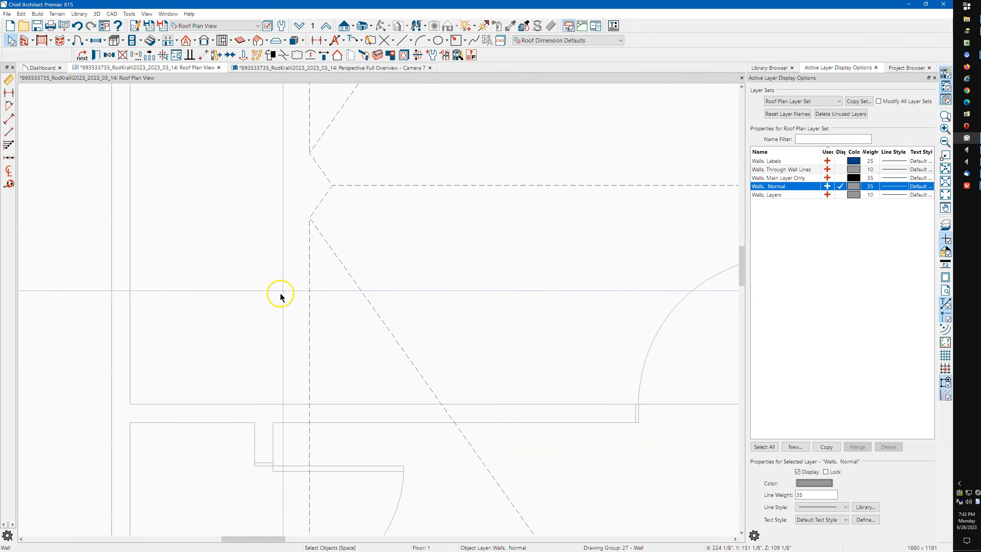
pyautogui.scroll(-2, 244, 206)
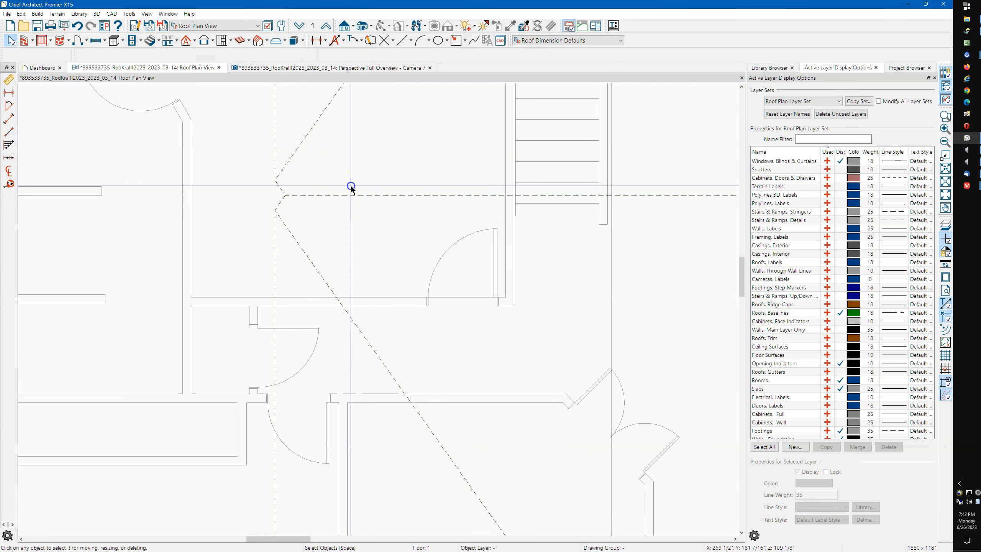
pyautogui.click(382, 216)
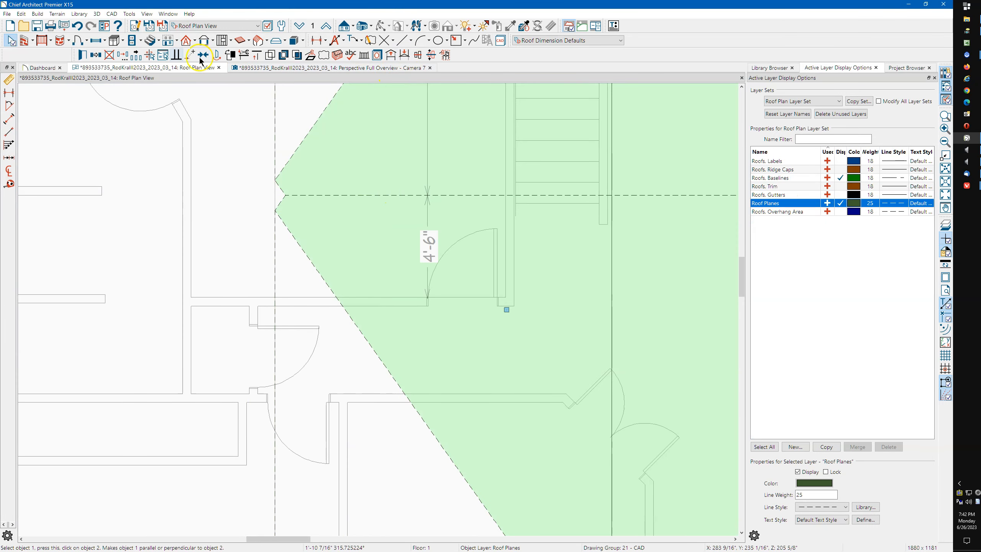
pyautogui.click(283, 69)
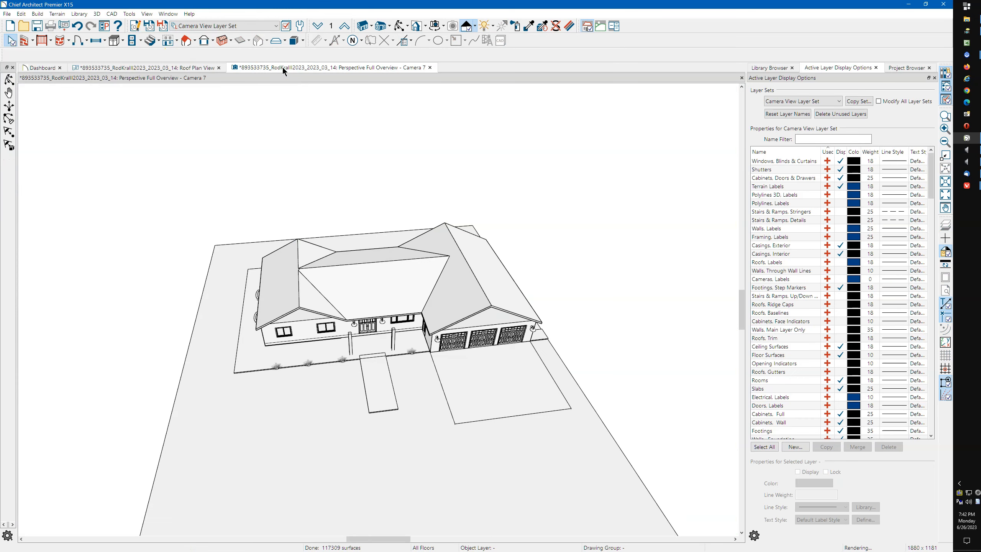
pyautogui.click(175, 69)
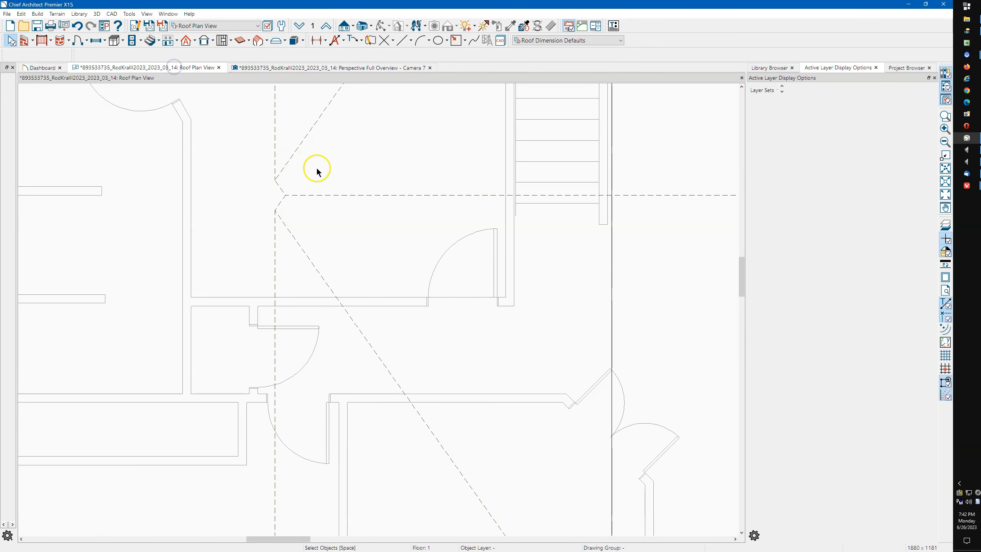
pyautogui.moveTo(344, 167); pyautogui.dragTo(370, 214)
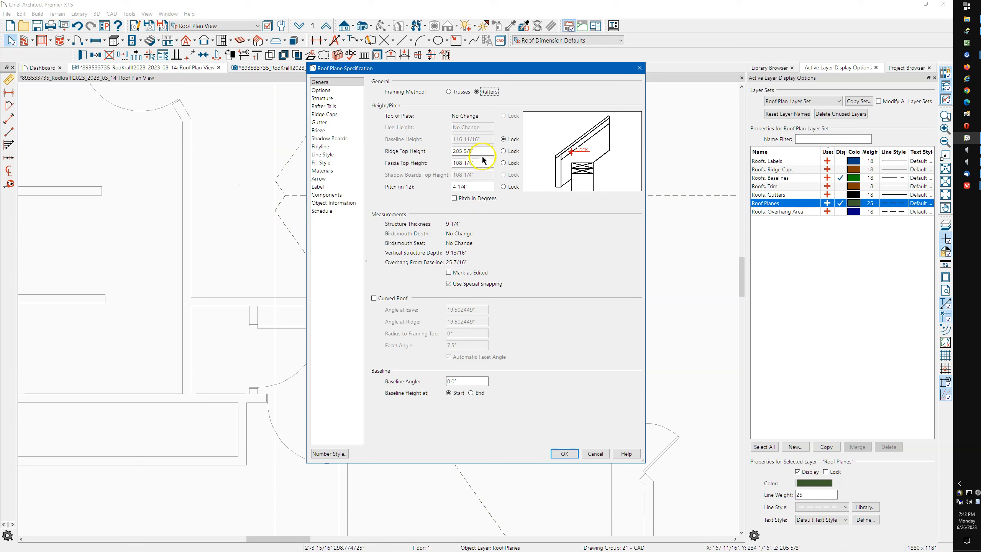
pyautogui.click(503, 163)
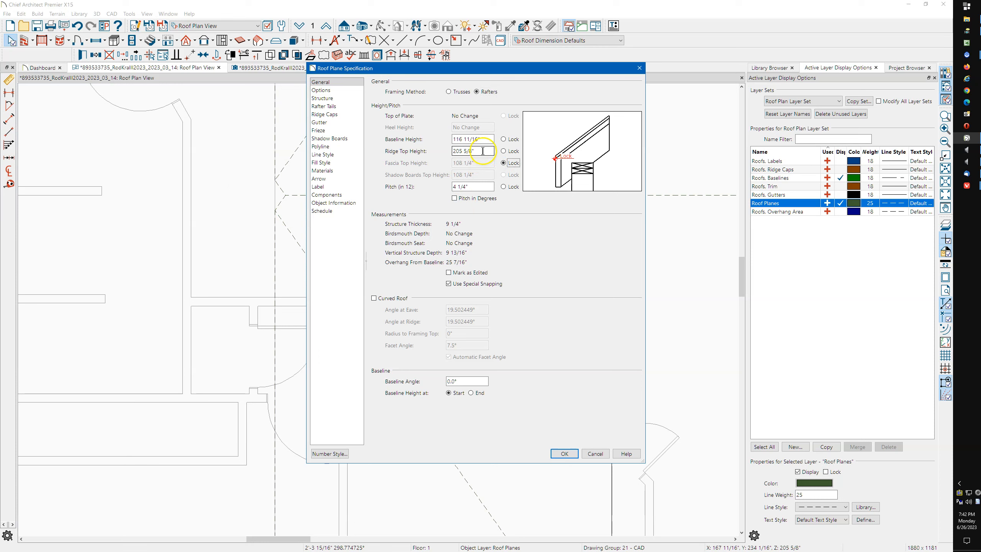
pyautogui.moveTo(483, 151); pyautogui.dragTo(444, 151)
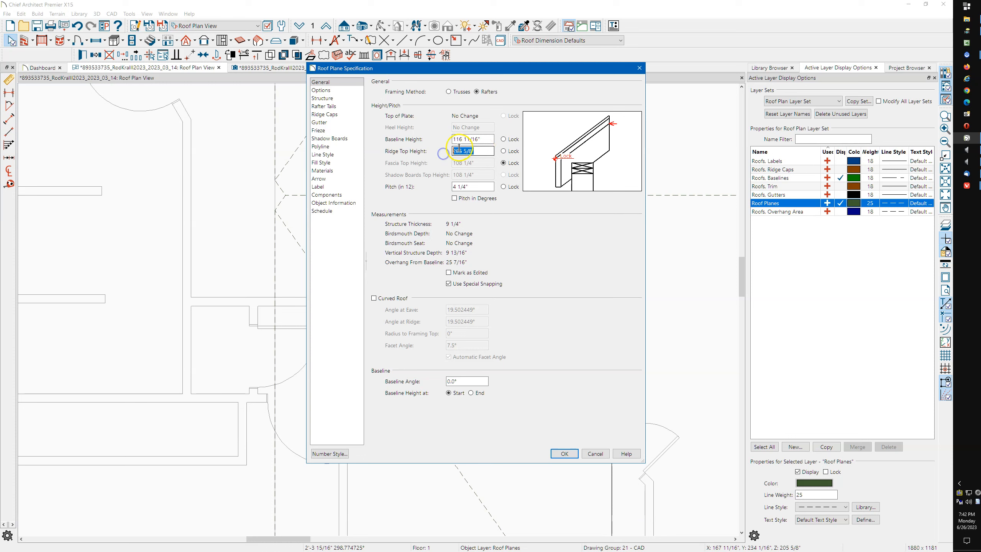
pyautogui.rightClick(463, 152)
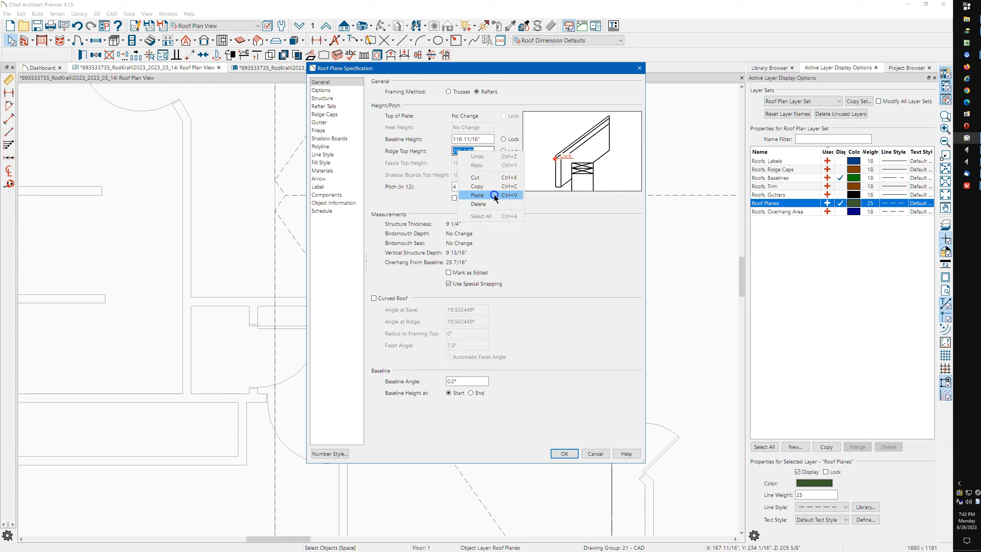
pyautogui.click(494, 196)
pyautogui.click(468, 185)
pyautogui.click(478, 184)
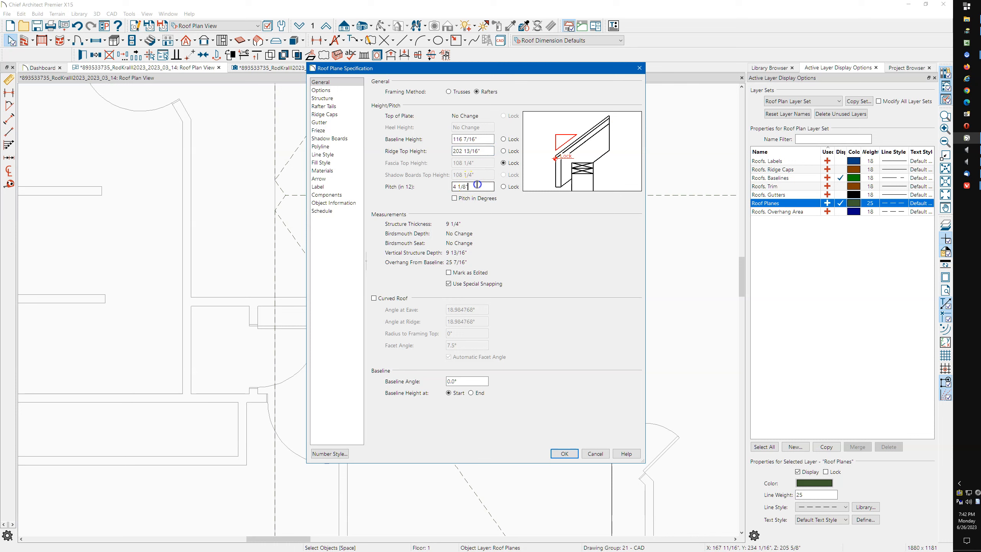
pyautogui.click(505, 171)
pyautogui.click(566, 453)
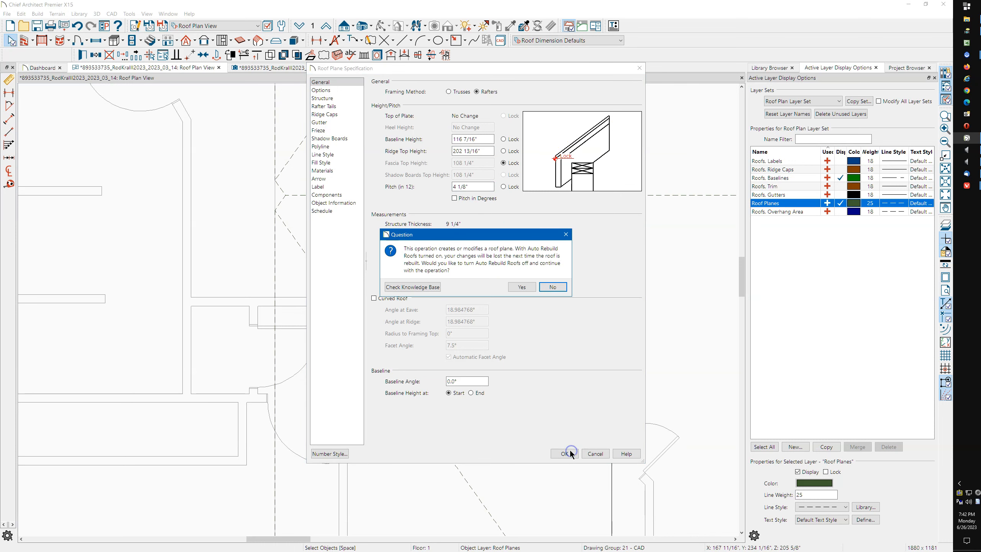
pyautogui.click(594, 454)
pyautogui.click(553, 286)
pyautogui.click(594, 453)
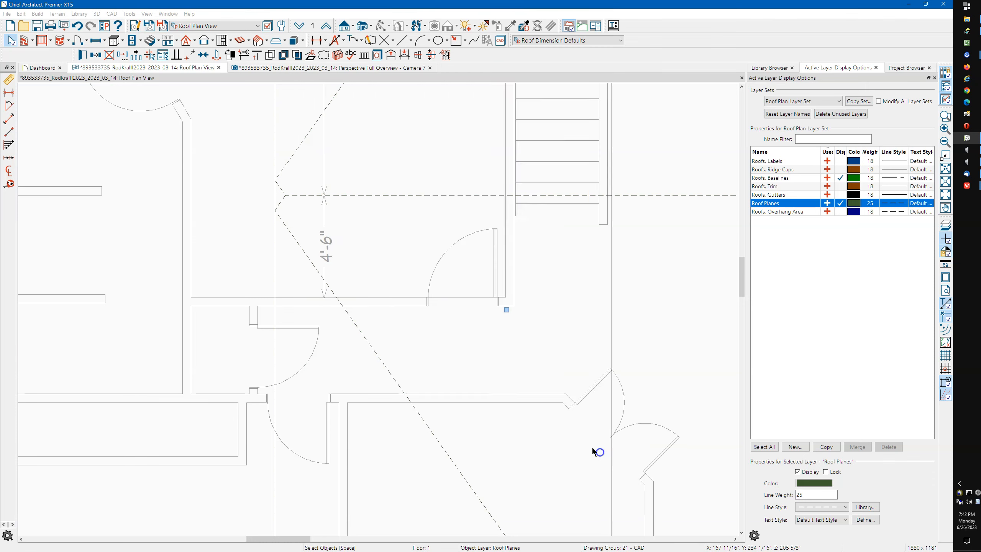
# Select the top and bottom central walls together and highlight their shared 4 1/4 pitch
pyautogui.click(346, 215)
pyautogui.scroll(-6, 346, 214)
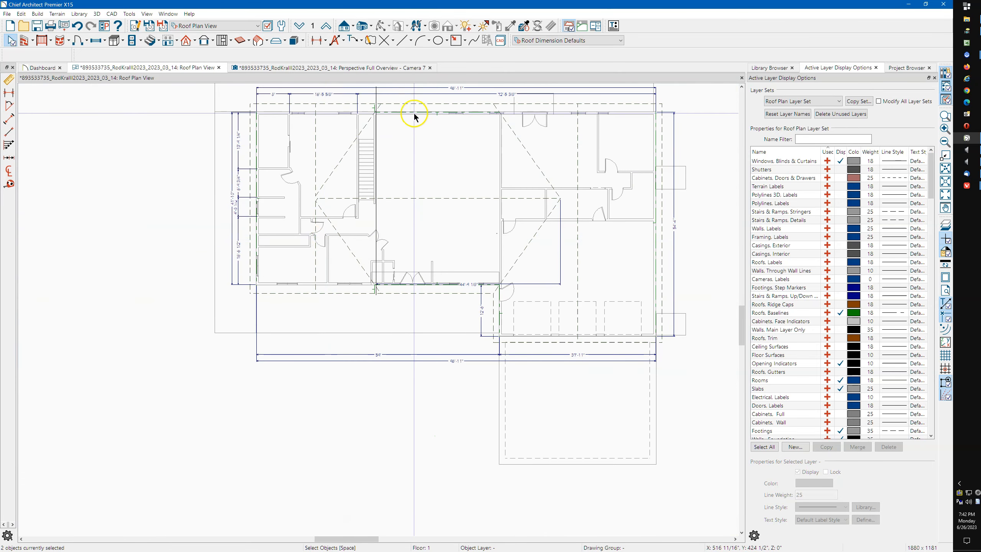
pyautogui.click(413, 114)
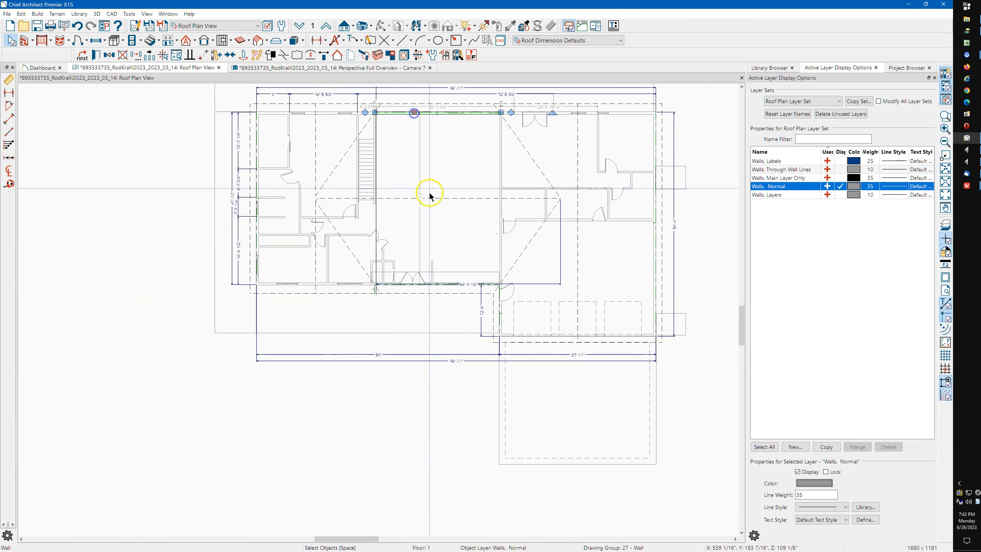
pyautogui.click(432, 287)
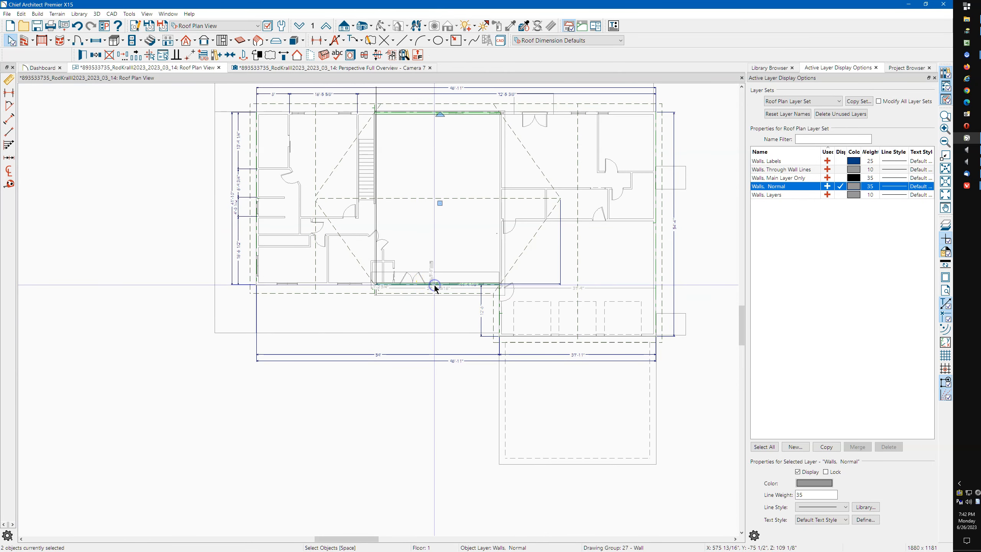
pyautogui.click(83, 54)
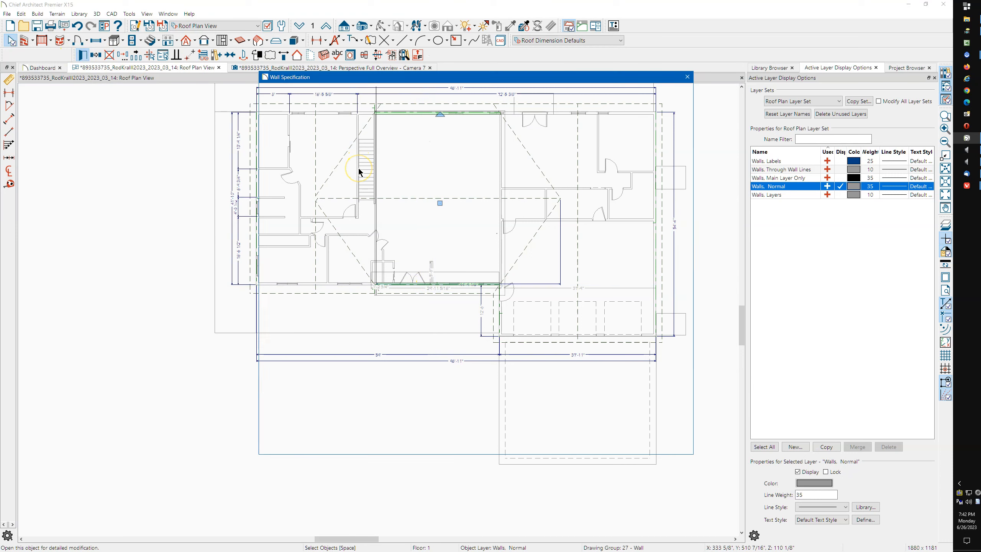
pyautogui.click(397, 184)
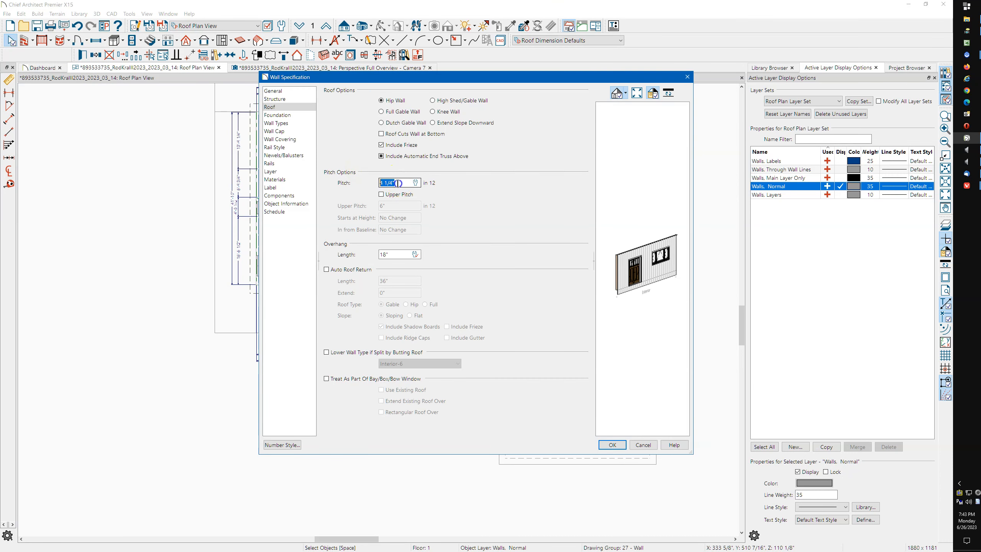
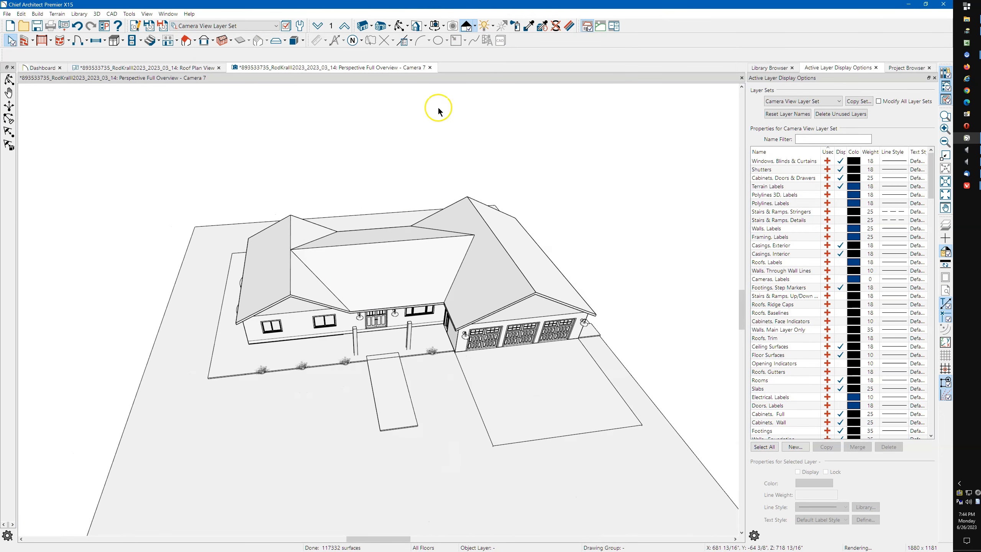
# Orbit the 3D camera to face the house front, then return to a zoomed roof plan view
pyautogui.click(400, 26)
pyautogui.moveTo(421, 228); pyautogui.dragTo(240, 296)
pyautogui.scroll(5, 240, 295)
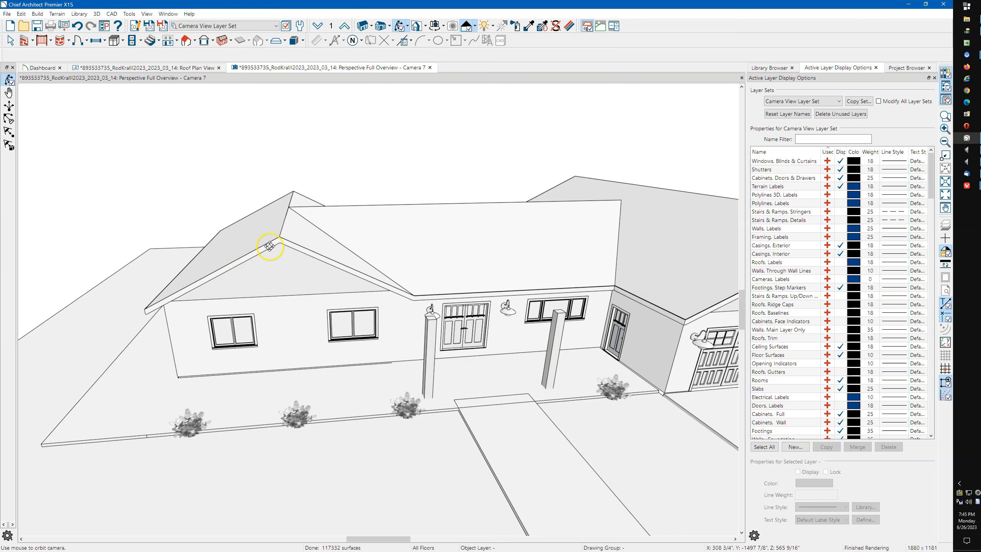
pyautogui.scroll(-4, 324, 285)
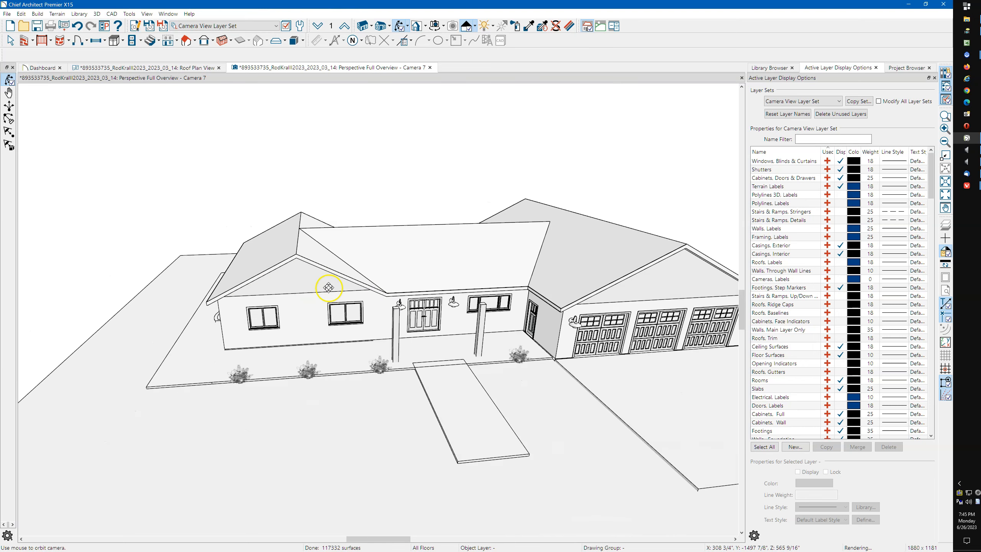
pyautogui.moveTo(321, 265); pyautogui.dragTo(309, 267)
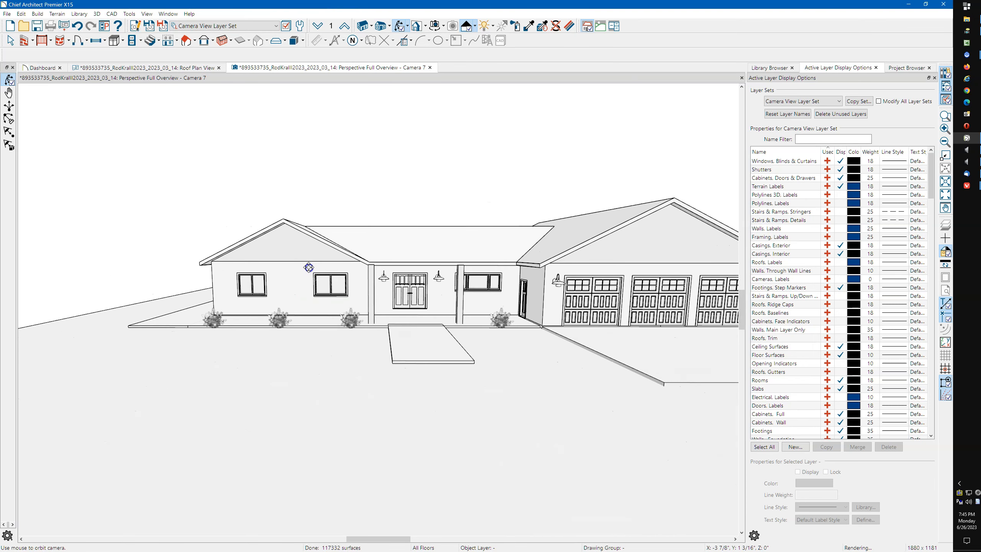
pyautogui.click(146, 67)
pyautogui.scroll(4, 307, 372)
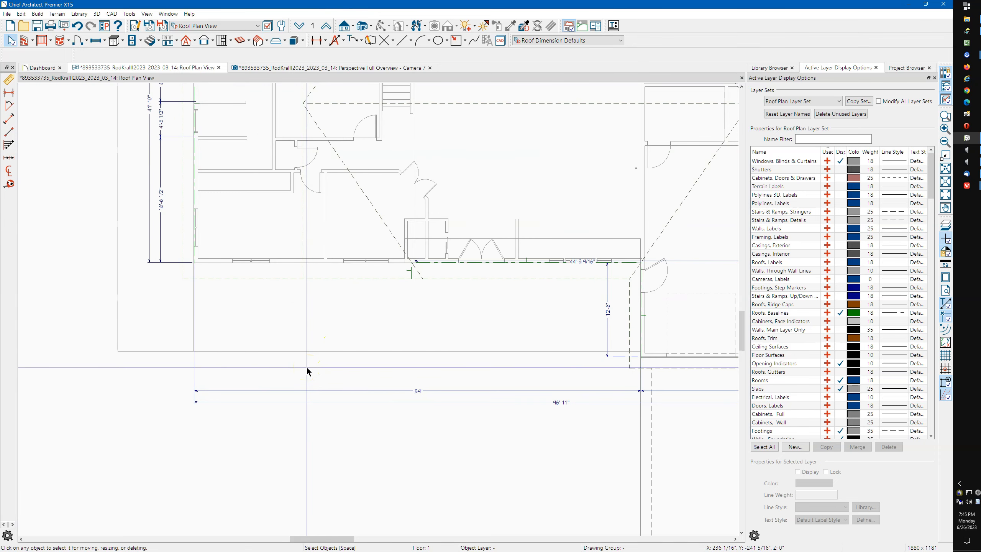
# Draw a manual roof plane in front of the porch, turning off Auto Rebuild Roofs
pyautogui.press('r')
pyautogui.moveTo(316, 351); pyautogui.dragTo(528, 356)
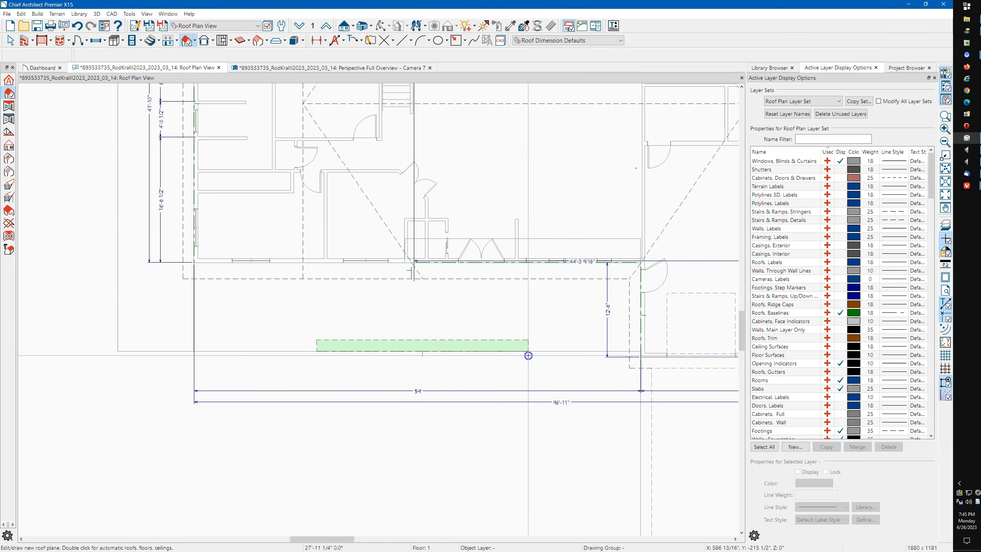
pyautogui.click(531, 310)
pyautogui.click(531, 310)
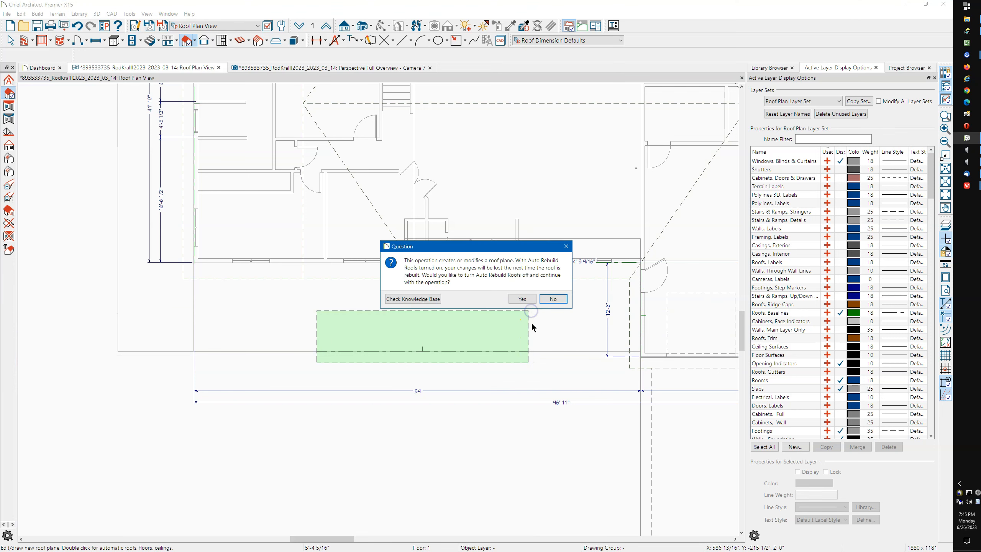
pyautogui.click(534, 300)
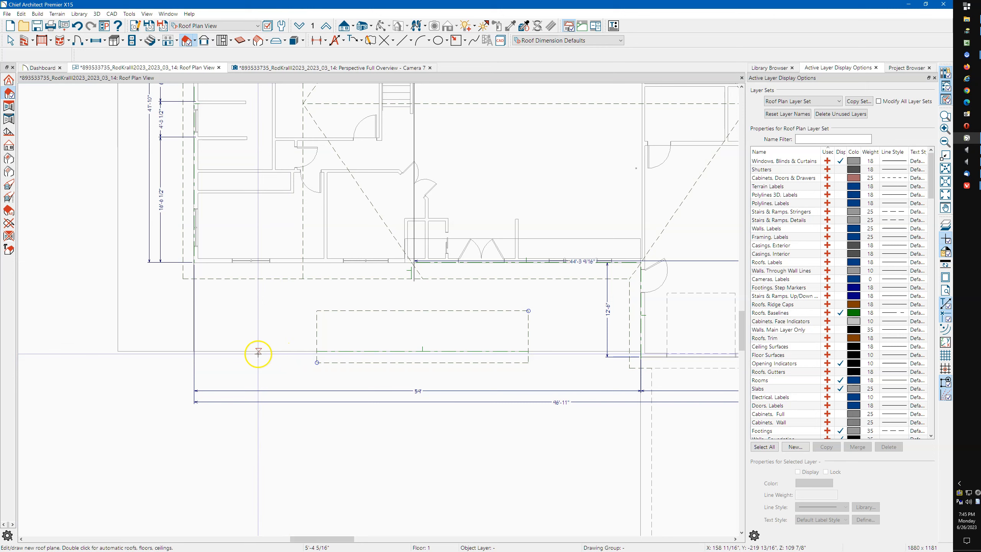
pyautogui.press('space')
# Draw a tall manual roof plane along the house's left side and select it
pyautogui.scroll(-1, 504, 350)
pyautogui.scroll(-1, 504, 350)
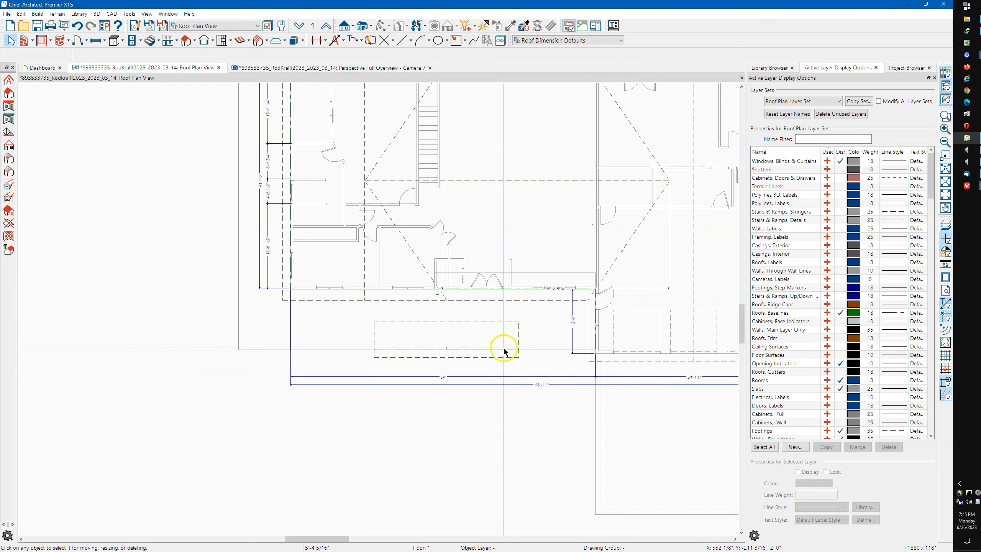
pyautogui.scroll(-1, 409, 333)
pyautogui.press('space')
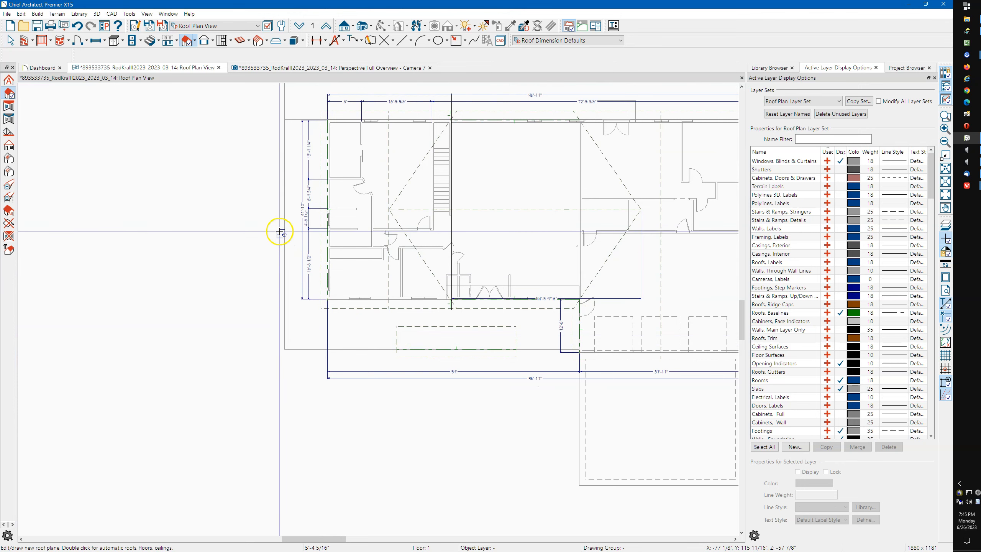
pyautogui.moveTo(280, 233); pyautogui.dragTo(284, 313)
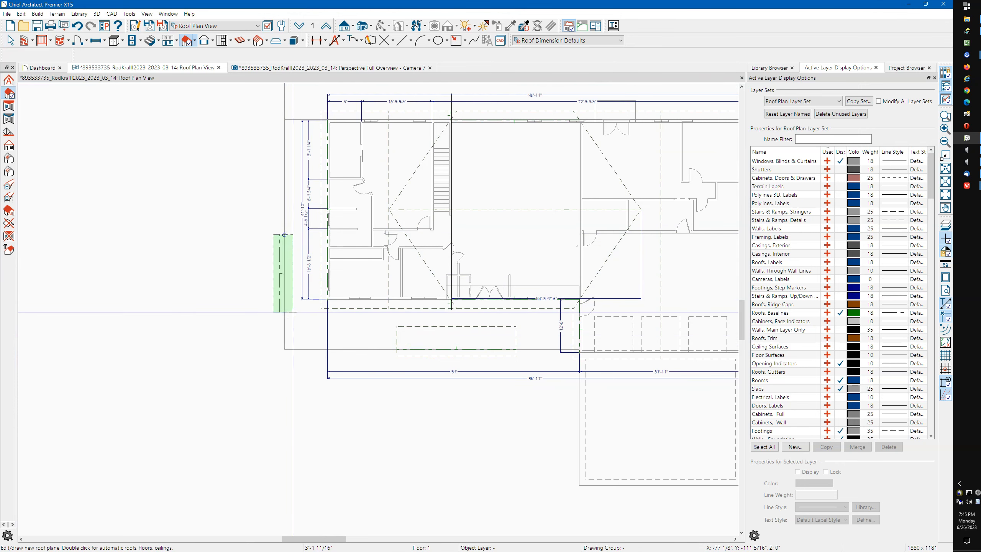
pyautogui.press('Escape')
pyautogui.moveTo(284, 234); pyautogui.dragTo(289, 303)
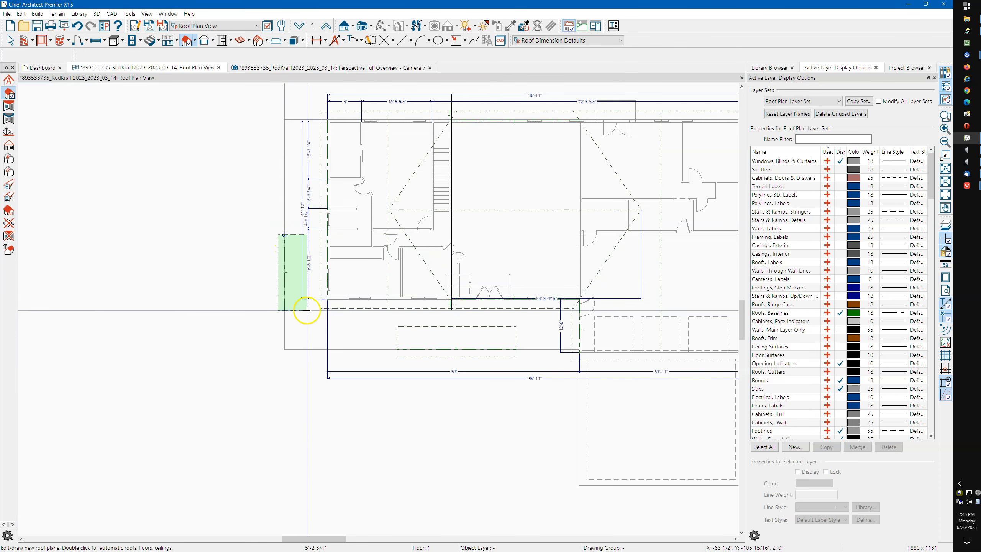
pyautogui.click(306, 311)
pyautogui.press('space')
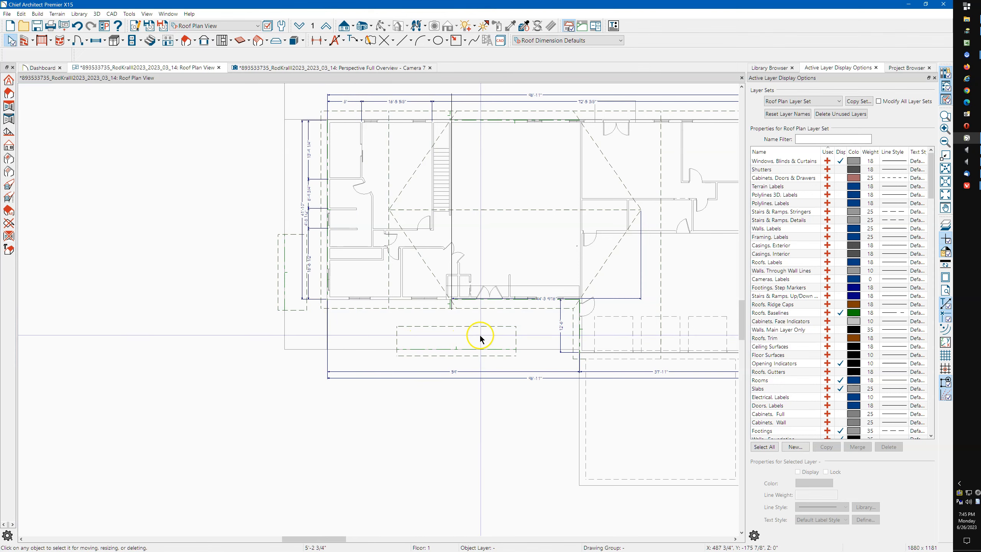
pyautogui.scroll(4, 524, 325)
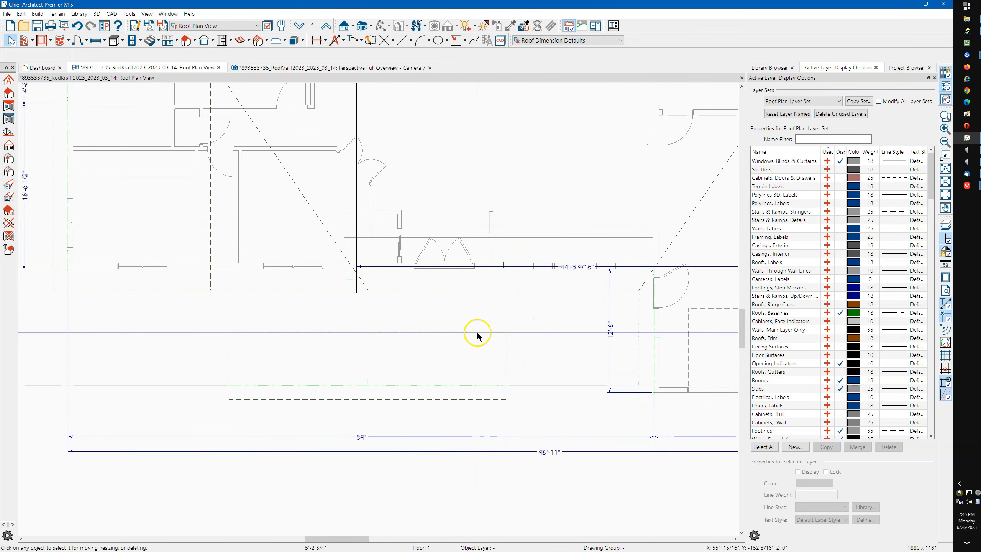
pyautogui.scroll(-1, 462, 337)
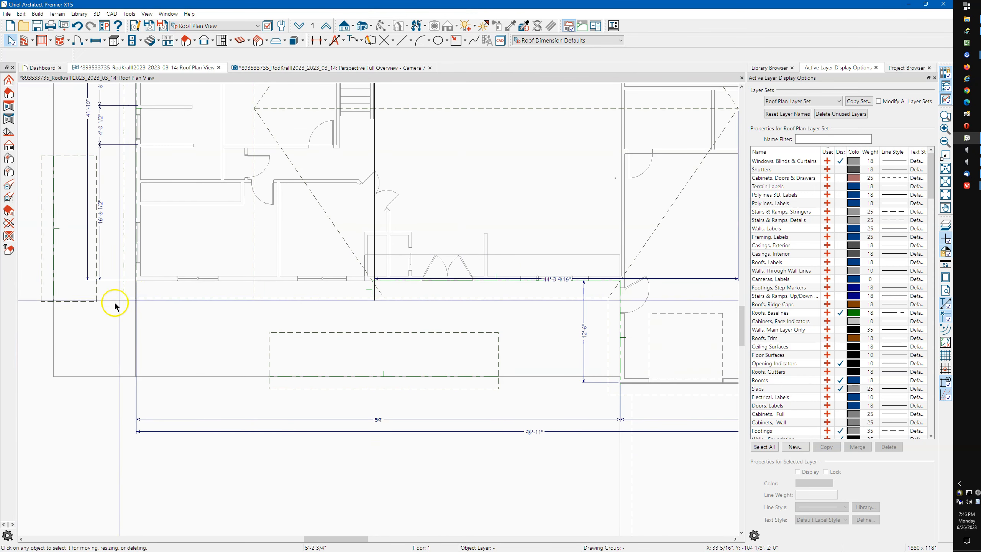
pyautogui.click(89, 304)
# Give the porch roof plane a locked 100" fascia top height and a lower pitch
pyautogui.keyDown('shift'); pyautogui.click(351, 333); pyautogui.keyUp('shift')
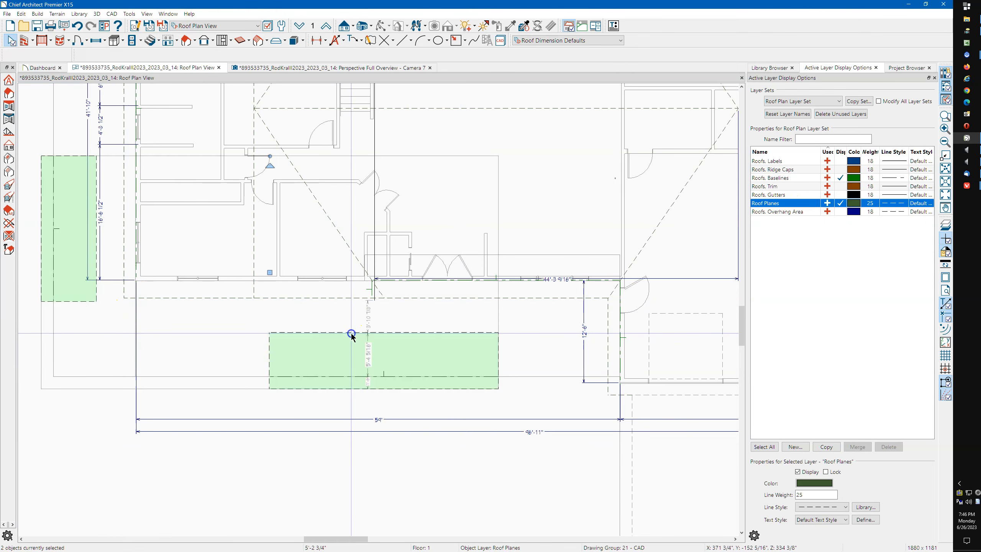
pyautogui.click(82, 54)
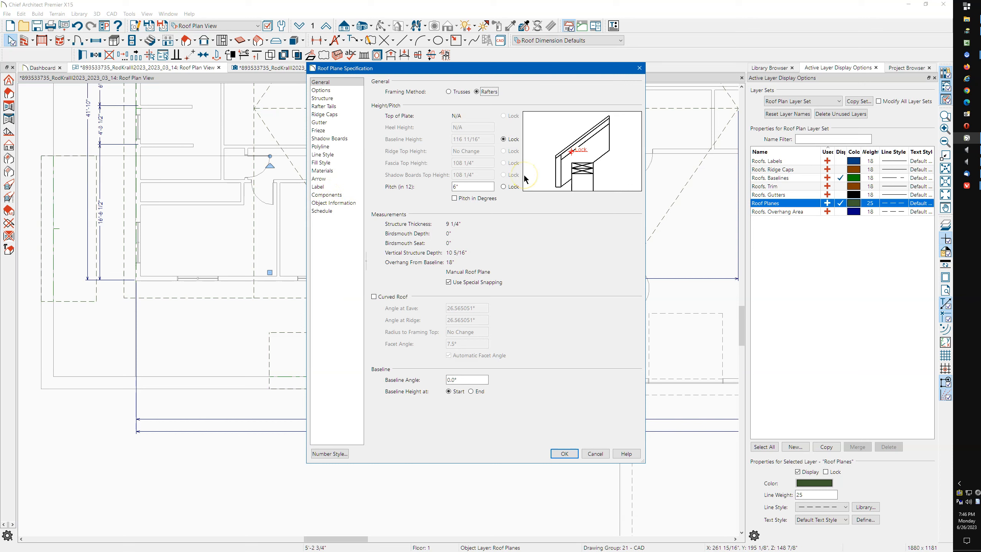
pyautogui.click(639, 68)
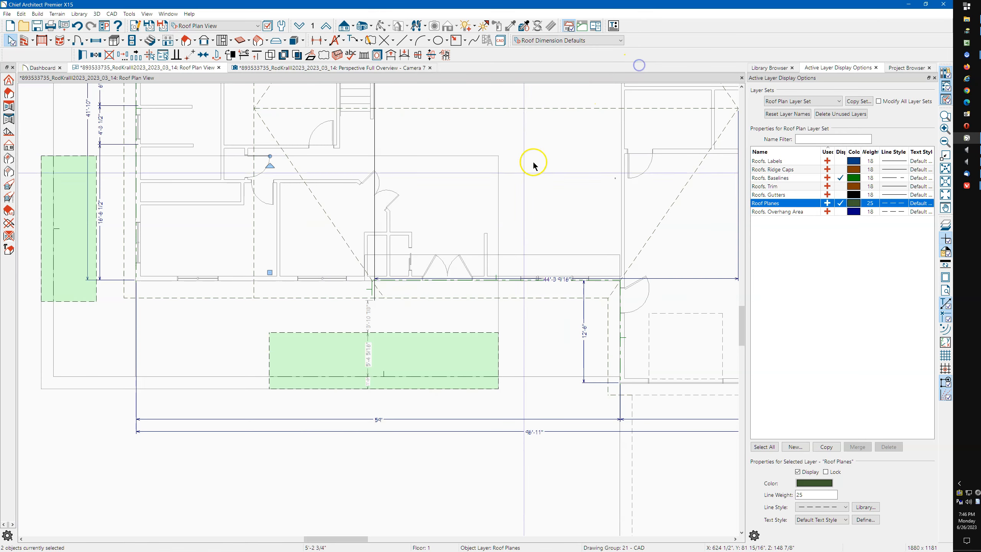
pyautogui.click(411, 332)
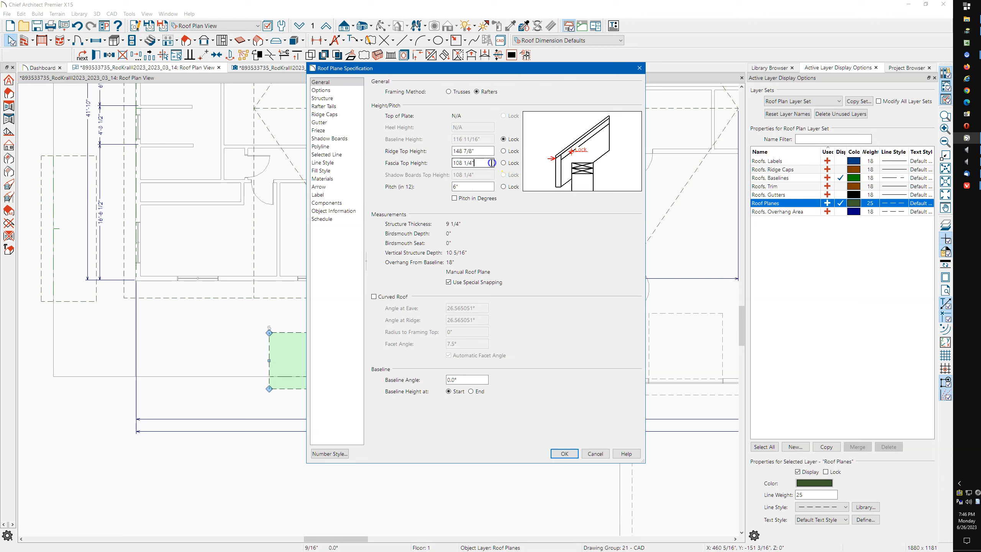
pyautogui.moveTo(487, 163); pyautogui.dragTo(435, 168)
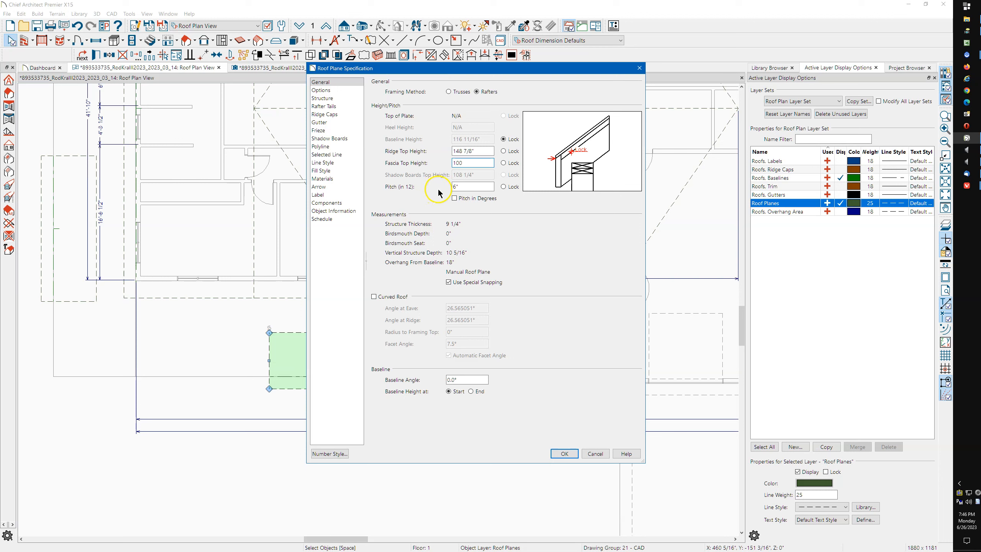
pyautogui.click(504, 163)
pyautogui.moveTo(487, 186); pyautogui.dragTo(413, 205)
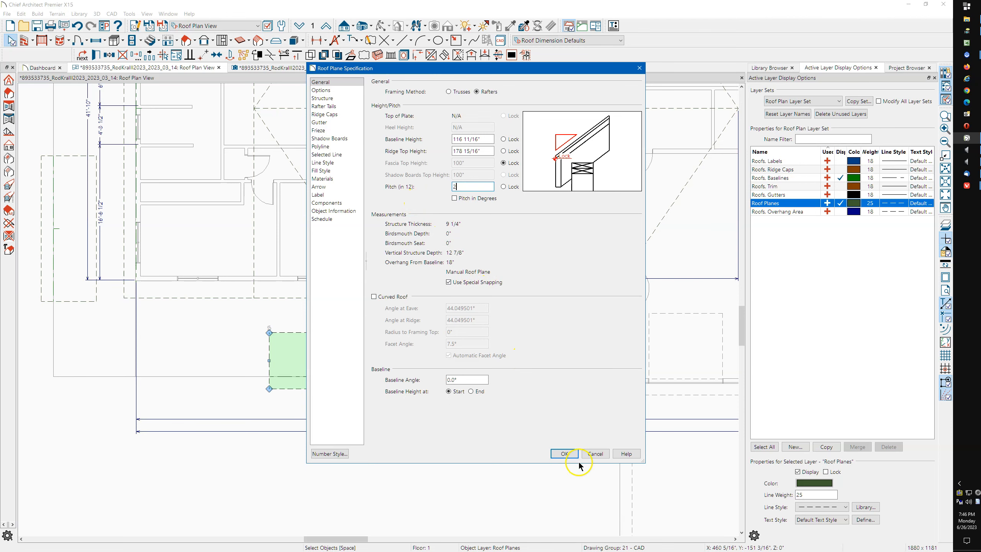
pyautogui.click(566, 455)
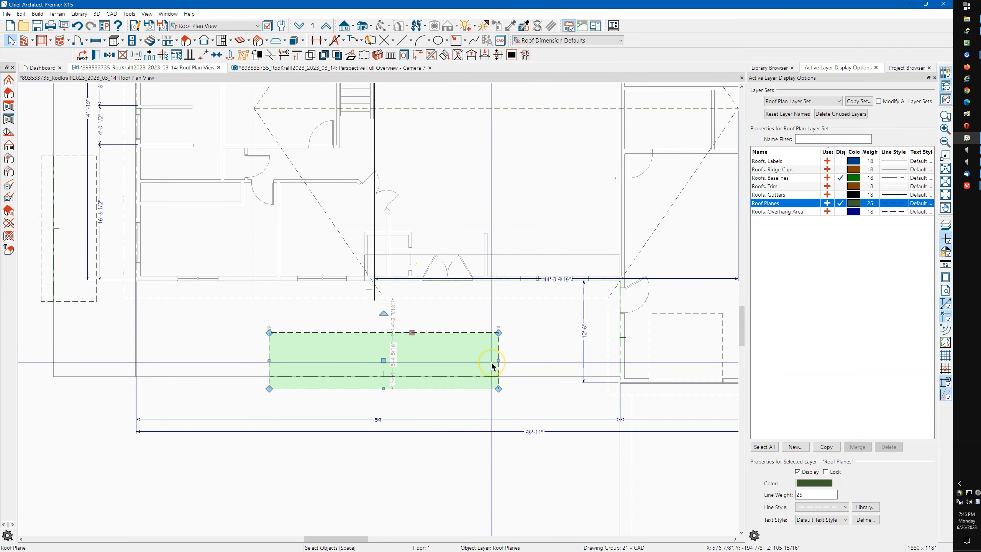
# Give the left roof plane a locked 100" fascia top height and a 4 in 12 pitch
pyautogui.scroll(-1, 521, 350)
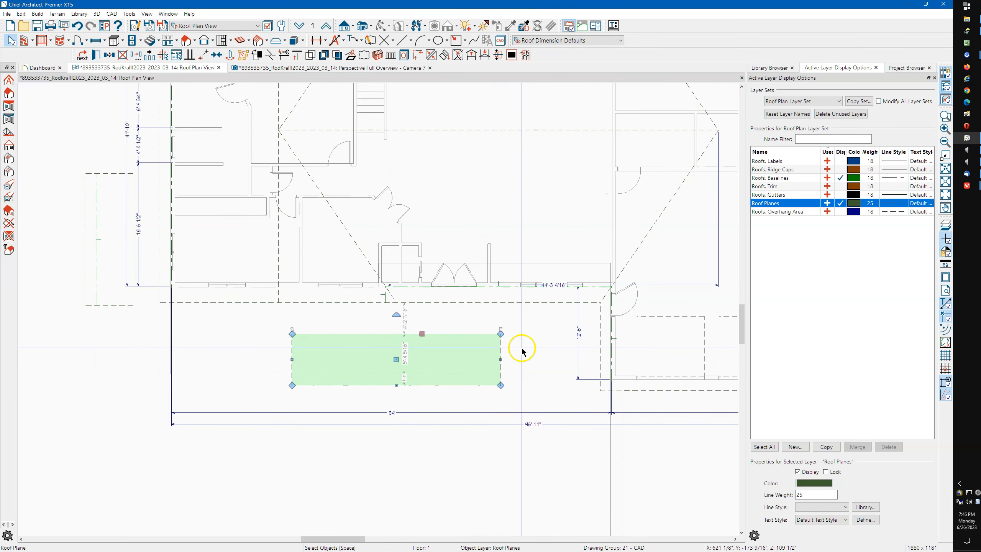
pyautogui.scroll(-1, 522, 349)
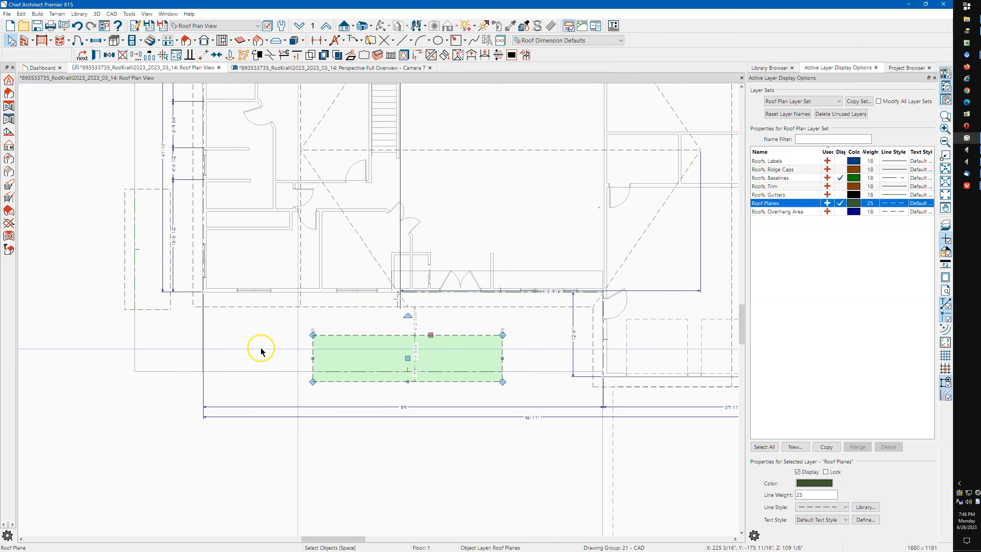
pyautogui.click(154, 309)
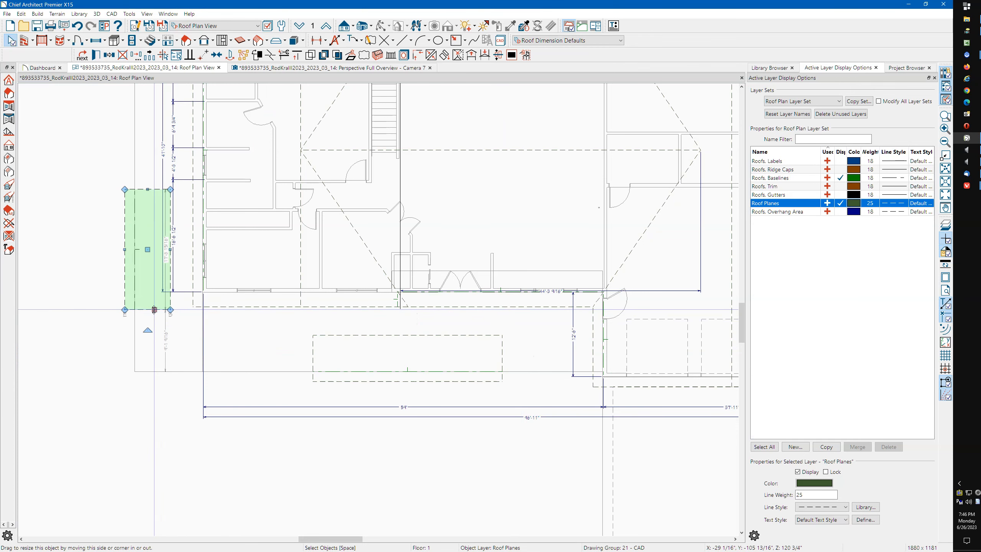
pyautogui.doubleClick(154, 309)
pyautogui.click(464, 163)
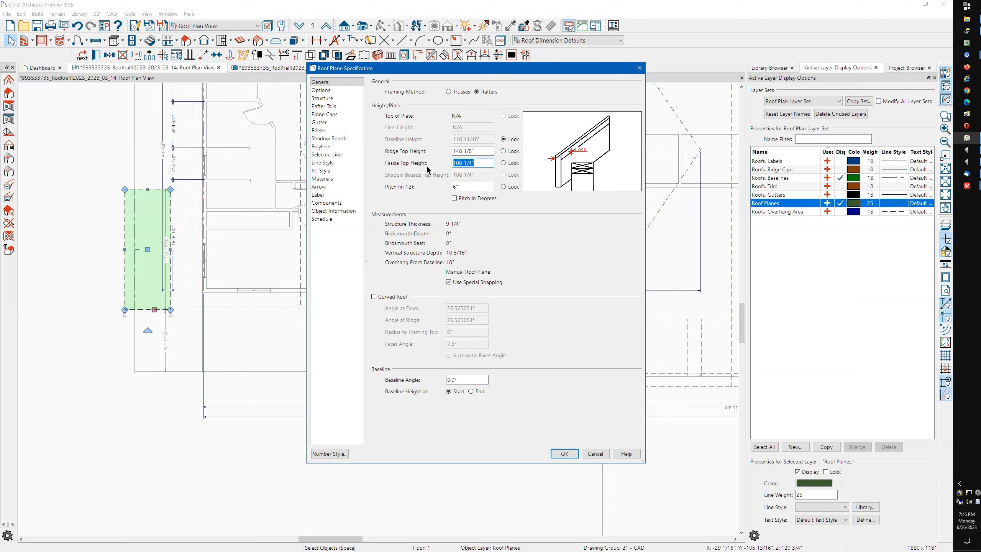
pyautogui.click(504, 163)
pyautogui.moveTo(480, 189); pyautogui.dragTo(407, 193)
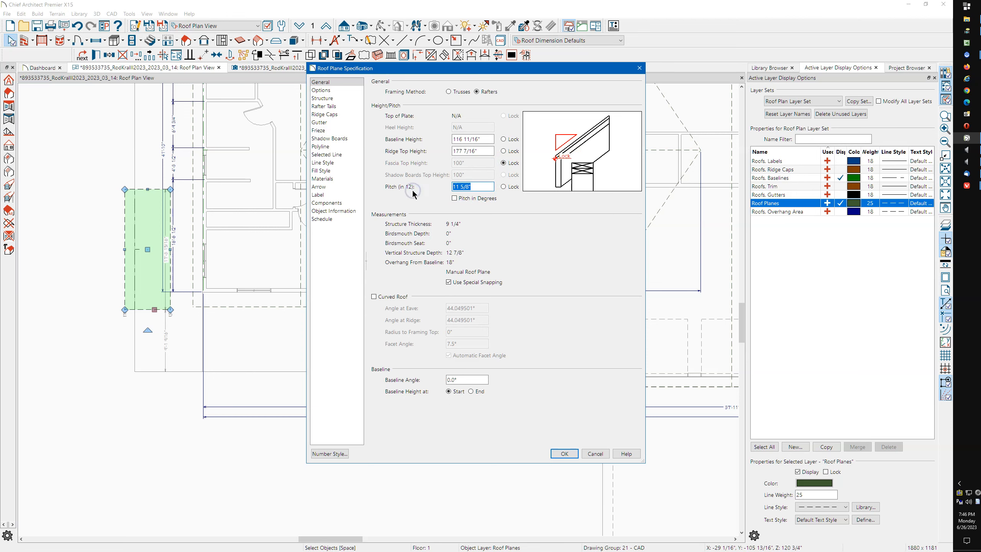
pyautogui.click(566, 453)
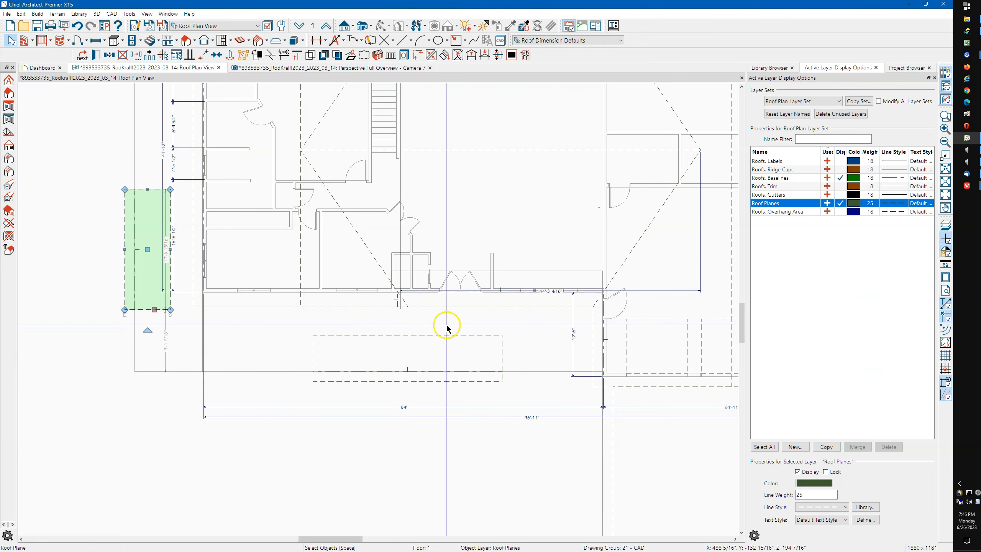
# Stretch the porch roof plane back toward the house
pyautogui.click(488, 336)
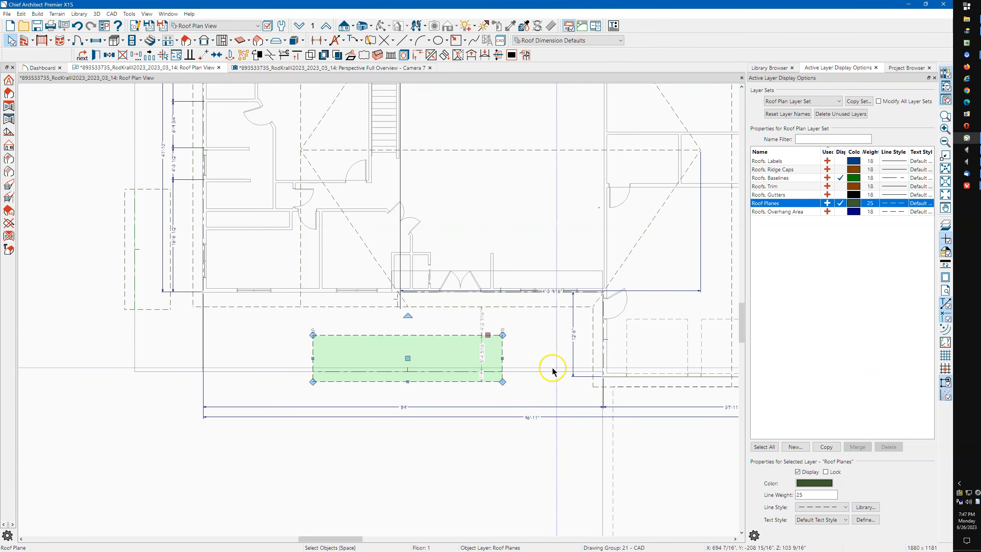
pyautogui.moveTo(613, 342); pyautogui.dragTo(502, 334, button='middle')
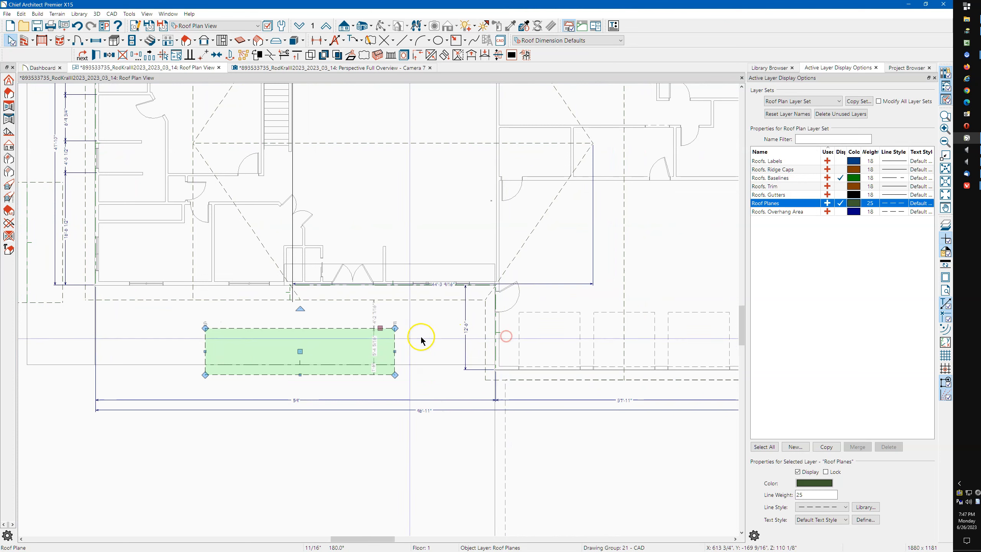
pyautogui.moveTo(378, 328); pyautogui.dragTo(481, 315)
pyautogui.scroll(4, 496, 299)
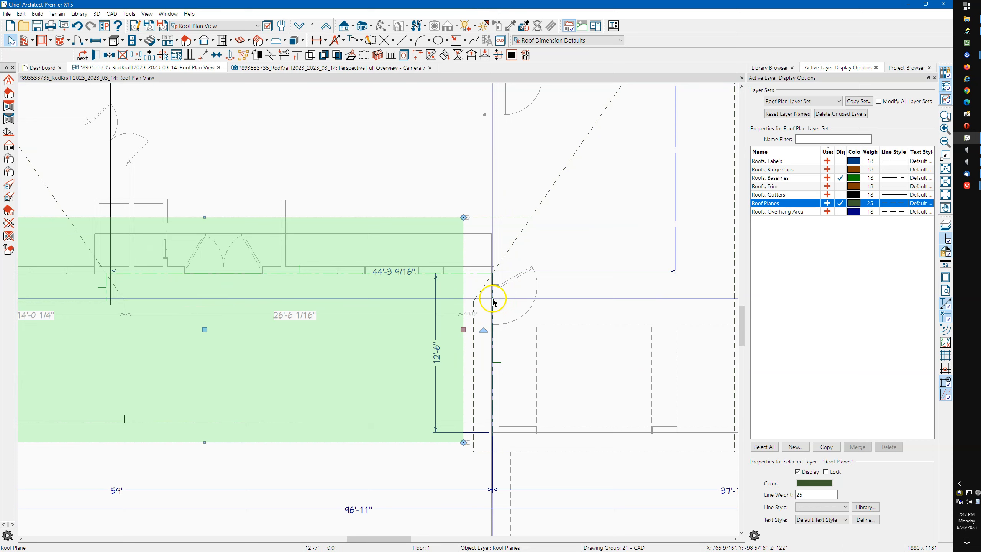
pyautogui.scroll(2, 493, 301)
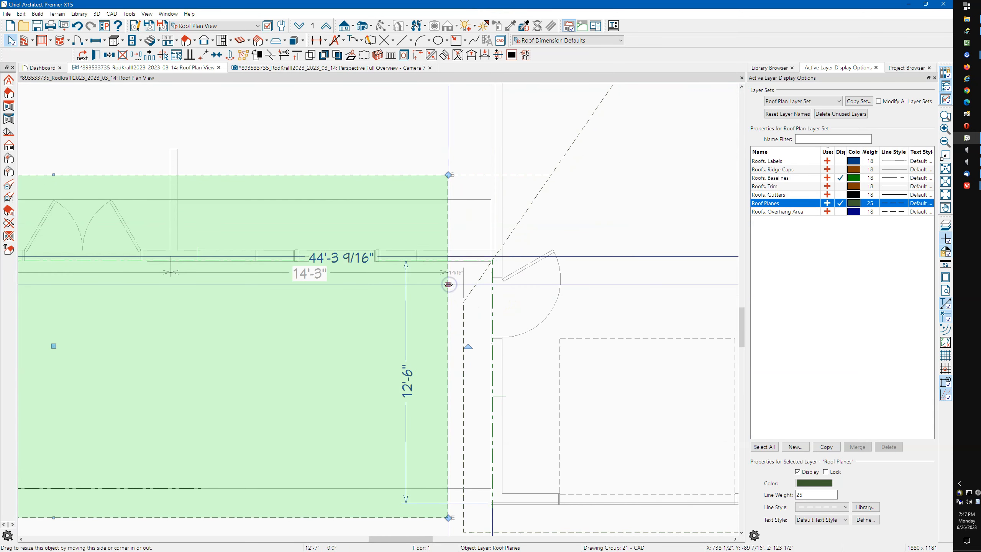
# Trim the porch plane's right end to a diagonal along the hip and shift its lower corner outward
pyautogui.moveTo(449, 285); pyautogui.dragTo(504, 234)
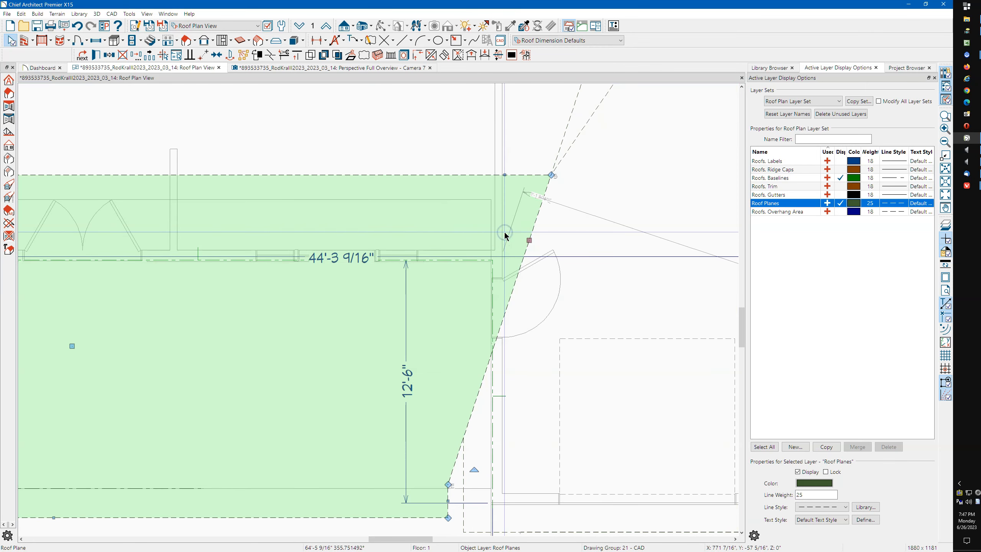
pyautogui.scroll(-1, 452, 287)
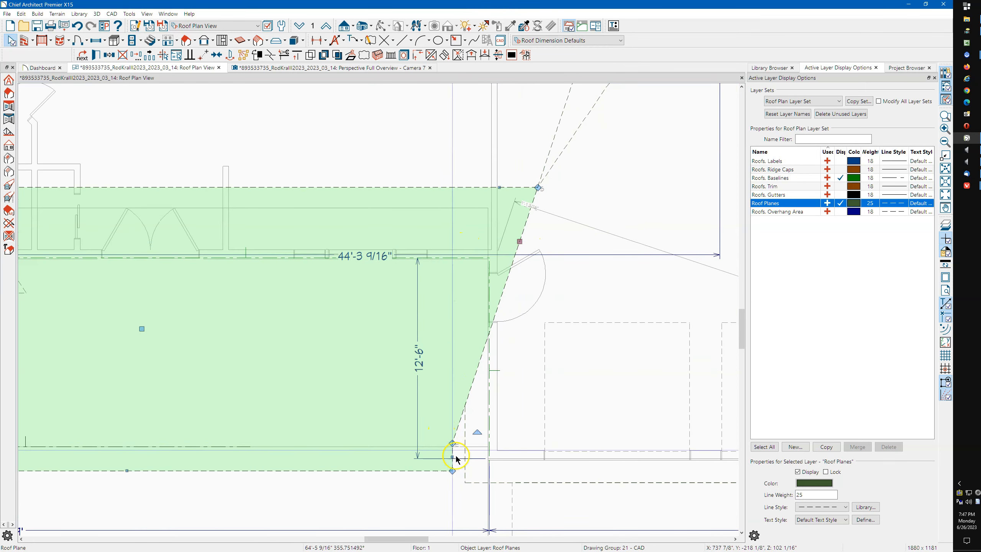
pyautogui.scroll(2, 454, 461)
pyautogui.moveTo(449, 453); pyautogui.dragTo(474, 448)
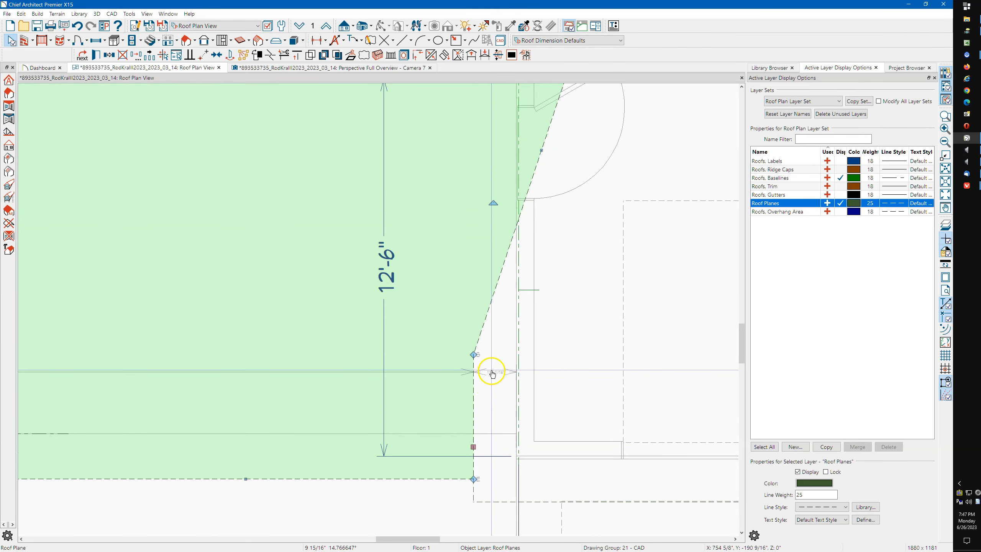
pyautogui.scroll(-3, 526, 377)
pyautogui.scroll(-3, 525, 378)
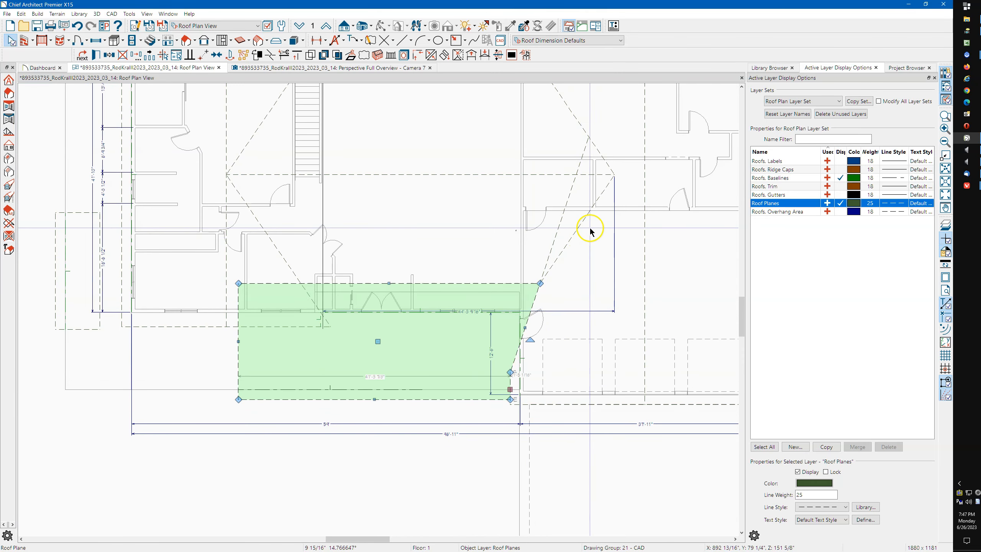
pyautogui.scroll(3, 569, 228)
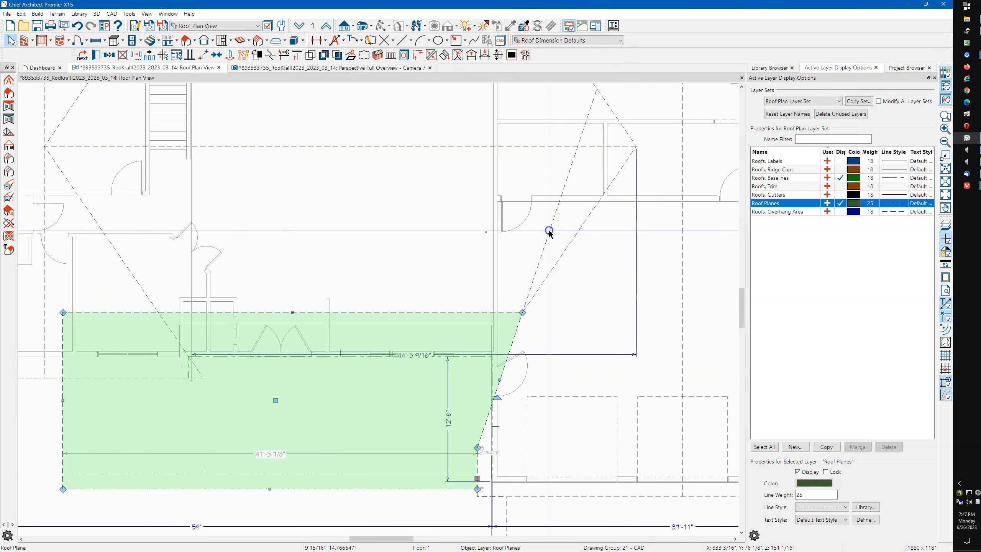
# Check the neighbouring right and upper hip roof planes, then clear the selection
pyautogui.click(548, 230)
pyautogui.scroll(-2, 519, 325)
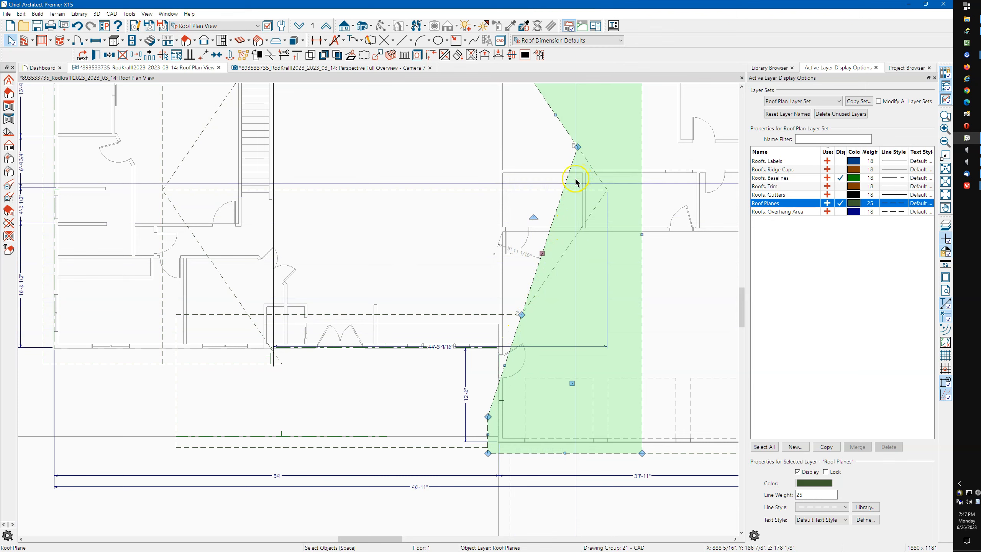
pyautogui.click(568, 255)
pyautogui.click(567, 254)
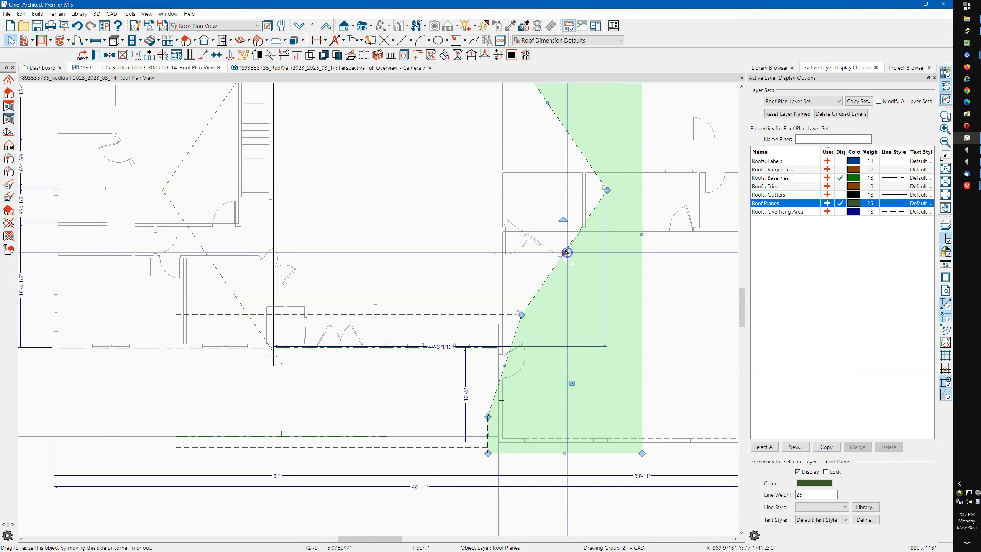
pyautogui.press('Escape')
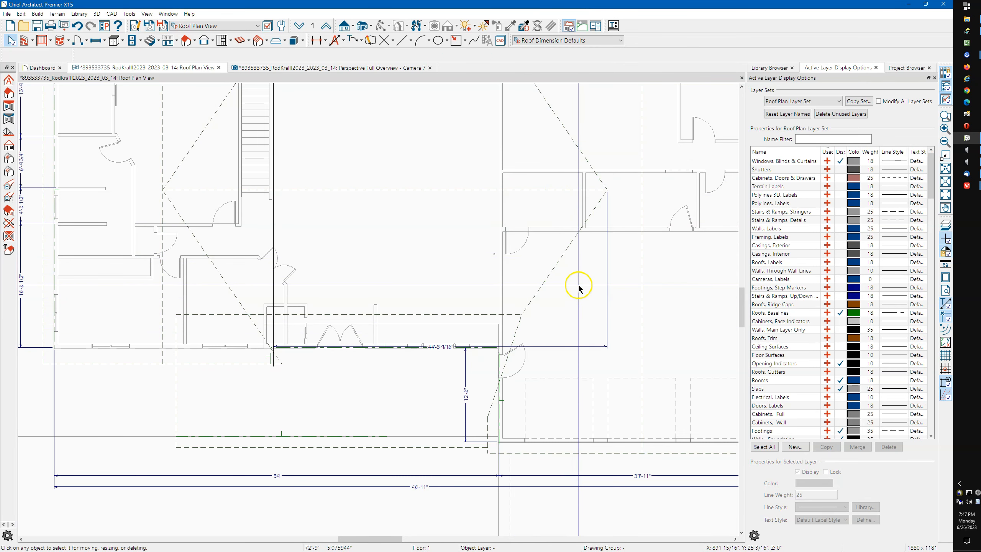
# In the Camera 7 perspective overview, orbit from a low front view up to look over the roof
pyautogui.click(370, 68)
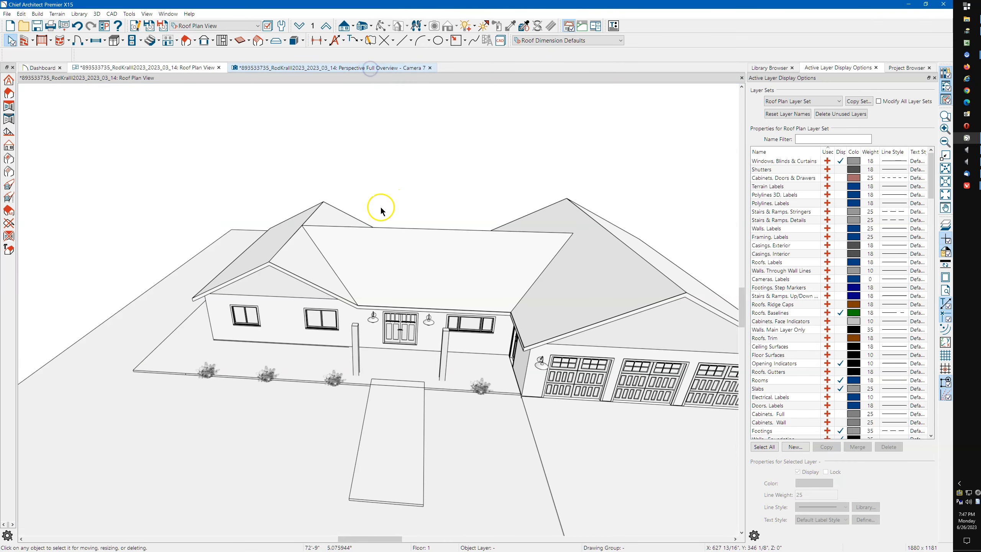
pyautogui.moveTo(402, 283); pyautogui.dragTo(578, 256)
pyautogui.scroll(5, 556, 271)
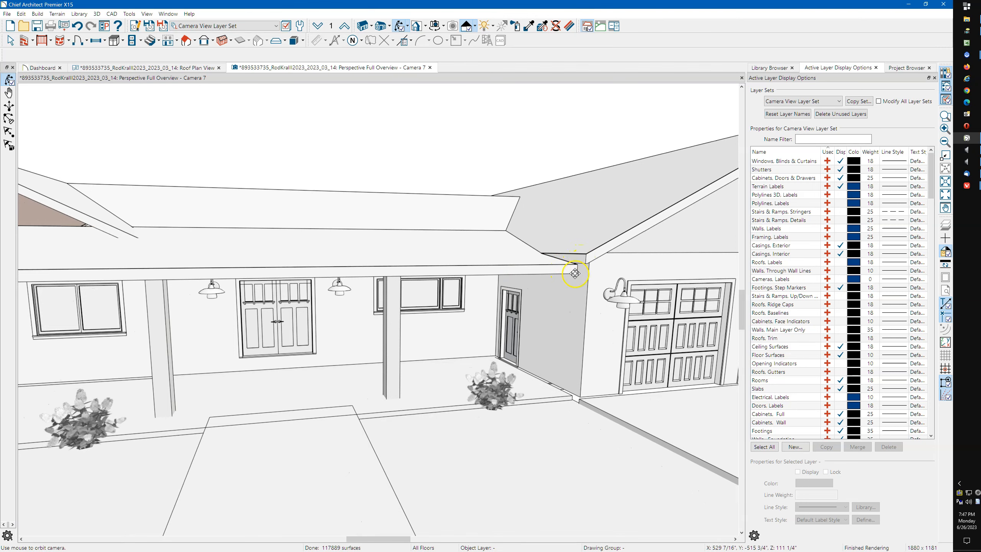
pyautogui.scroll(-5, 545, 267)
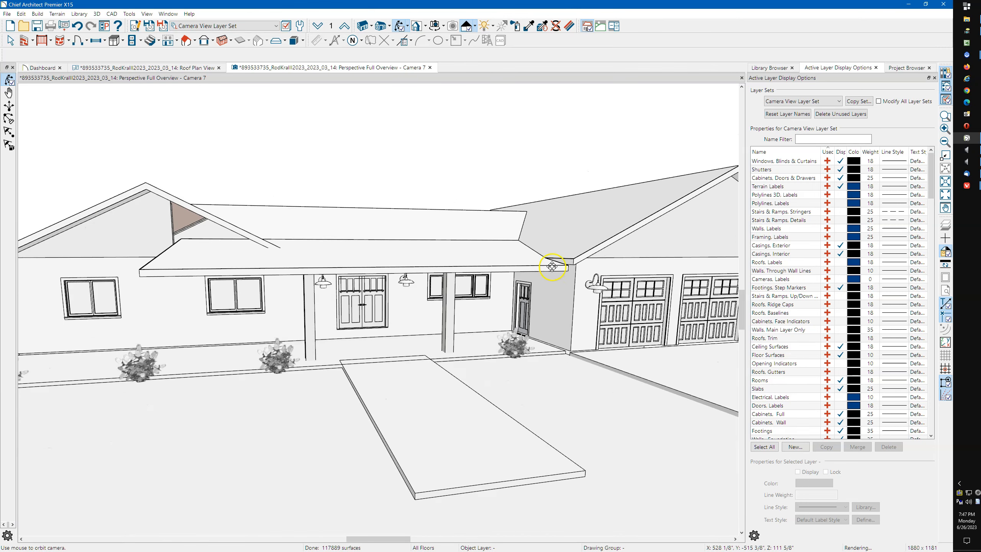
pyautogui.moveTo(529, 267); pyautogui.dragTo(586, 259)
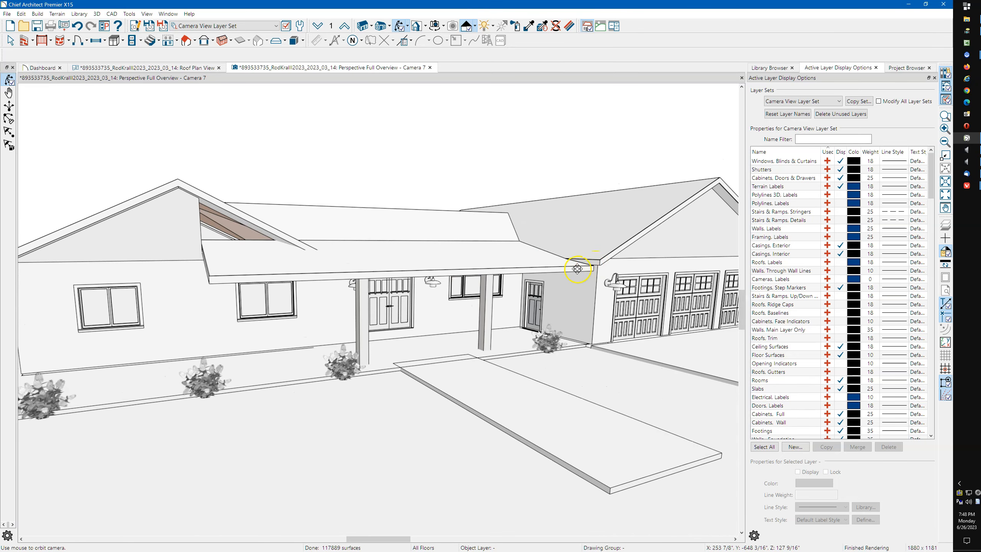
pyautogui.scroll(-4, 577, 268)
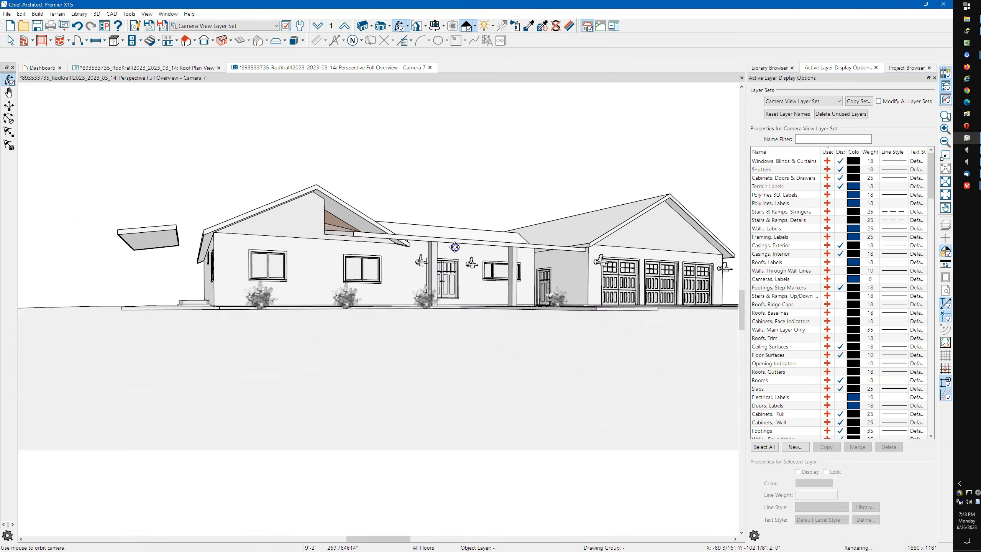
pyautogui.moveTo(455, 247); pyautogui.dragTo(376, 341)
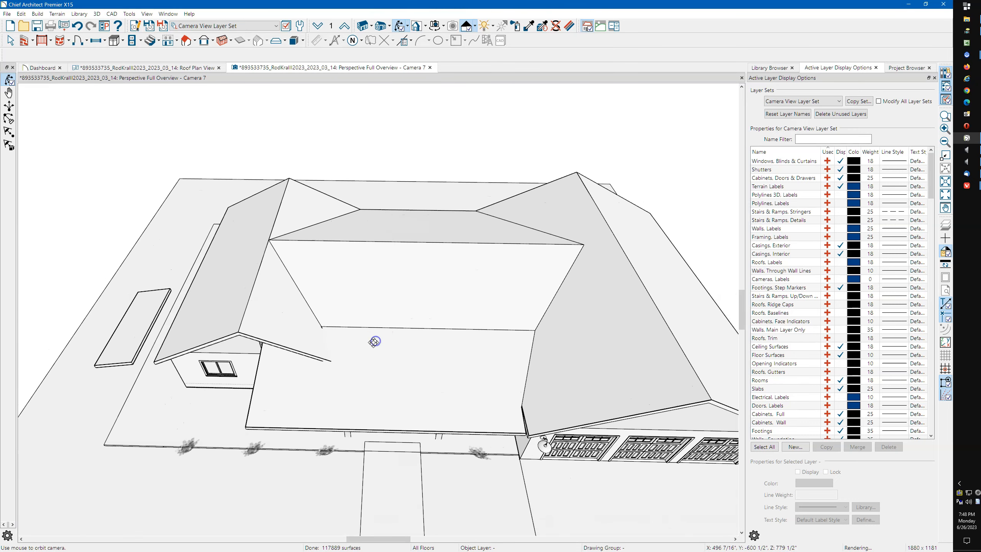
pyautogui.press('space')
# Notch the porch roof plane's upper left edge and pull its corner up under the gable roof
pyautogui.click(281, 386)
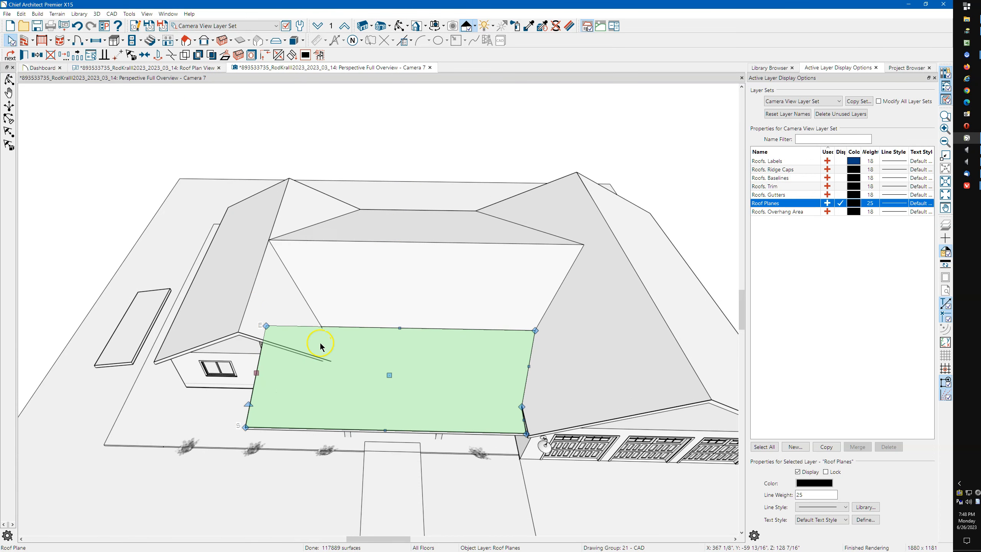
pyautogui.press('Delete')
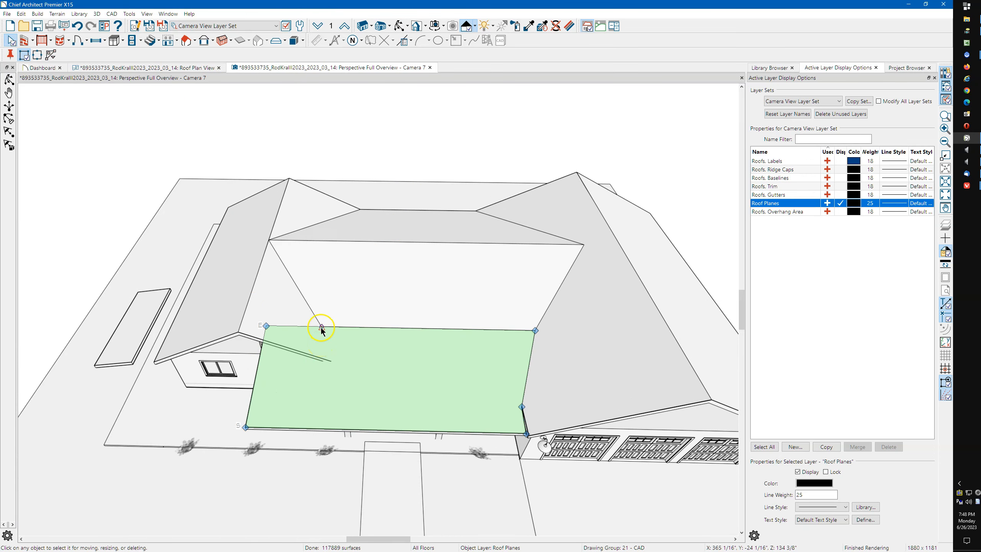
pyautogui.click(321, 328)
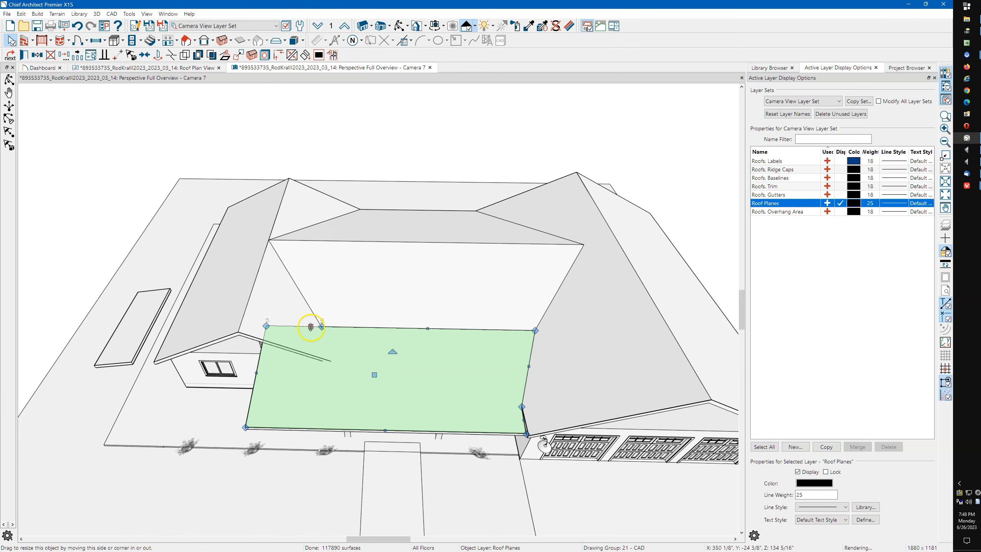
pyautogui.moveTo(309, 327); pyautogui.dragTo(308, 372)
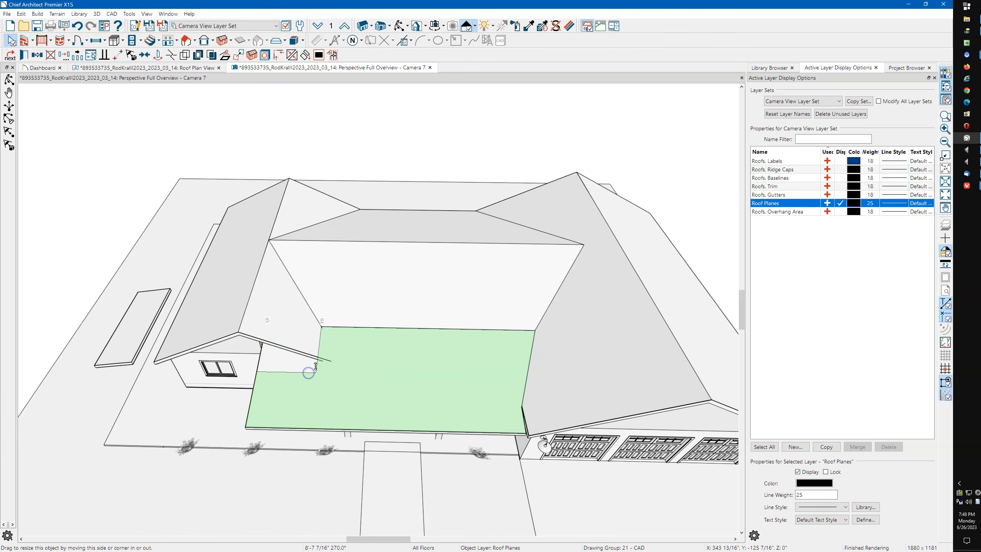
pyautogui.scroll(5, 319, 356)
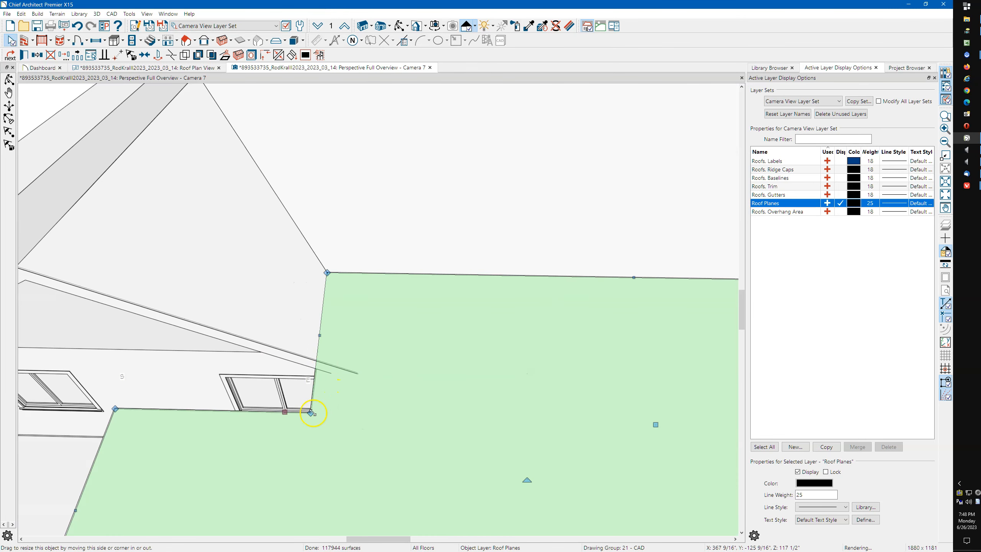
pyautogui.moveTo(311, 413); pyautogui.dragTo(397, 413)
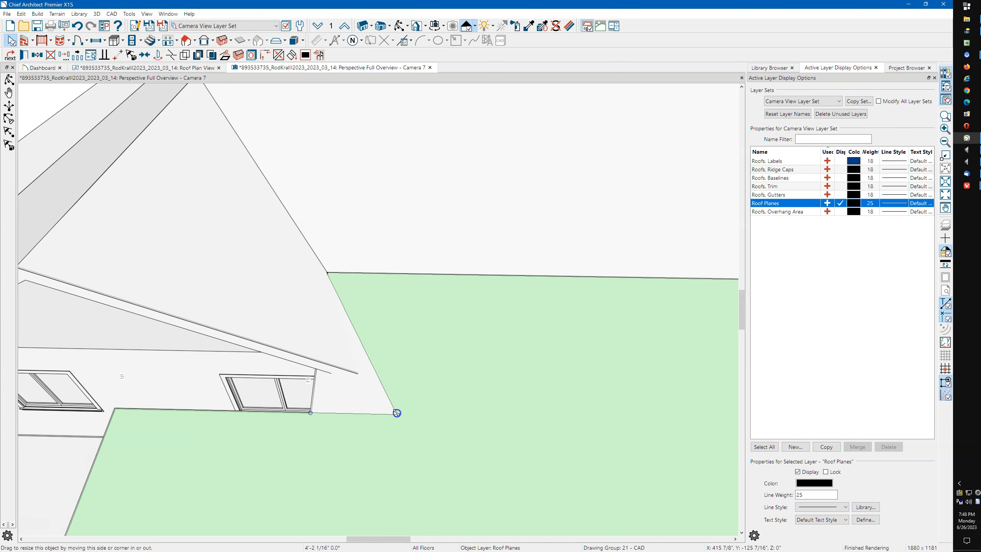
# Join the porch roof plane with the triangular gable plane above it, back in roof plan
pyautogui.click(331, 300)
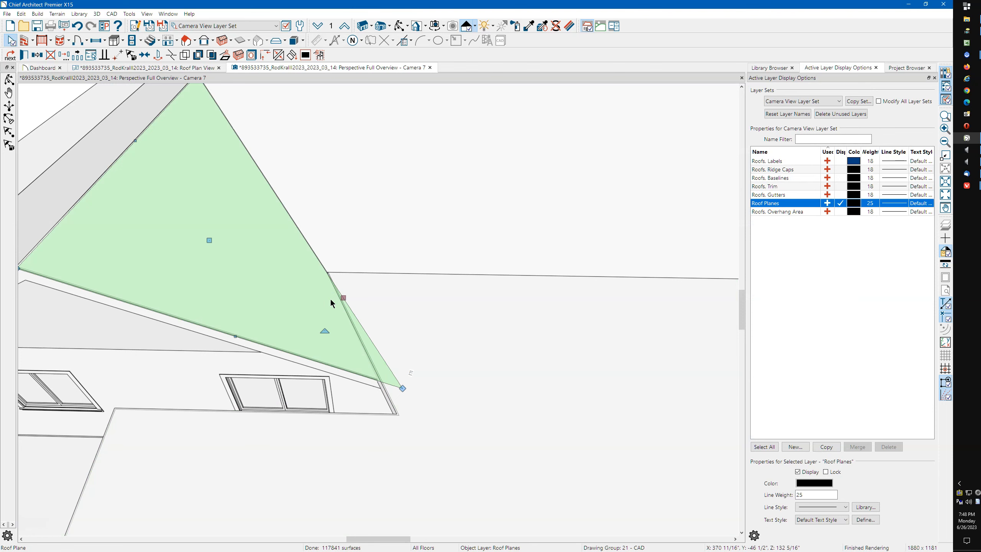
pyautogui.press('Escape')
pyautogui.click(326, 275)
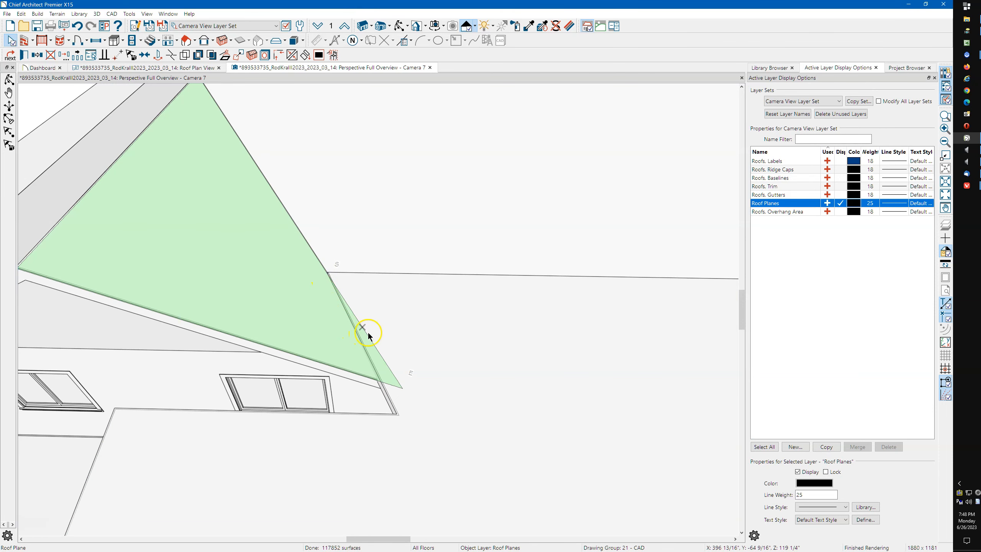
pyautogui.click(366, 340)
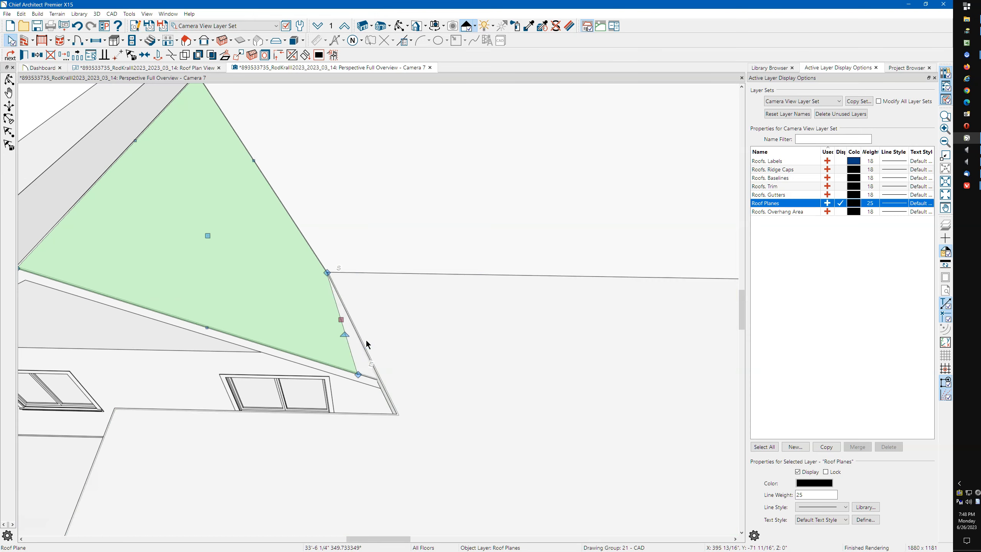
pyautogui.click(163, 68)
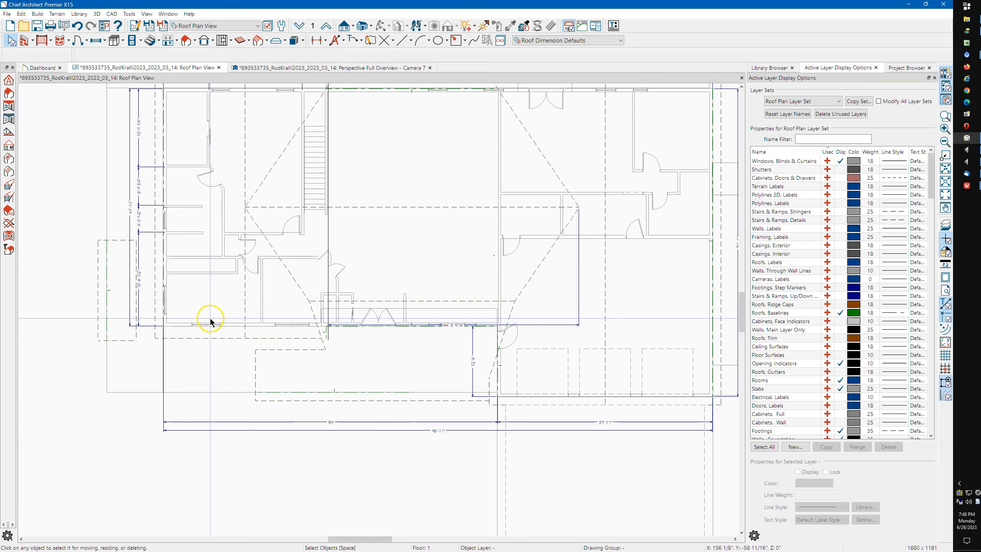
# Pull the selected roof plane's lower edge up to the wall line
pyautogui.scroll(5, 211, 321)
pyautogui.click(337, 366)
pyautogui.moveTo(318, 332); pyautogui.dragTo(318, 309)
pyautogui.scroll(-2, 520, 308)
pyautogui.scroll(2, 377, 308)
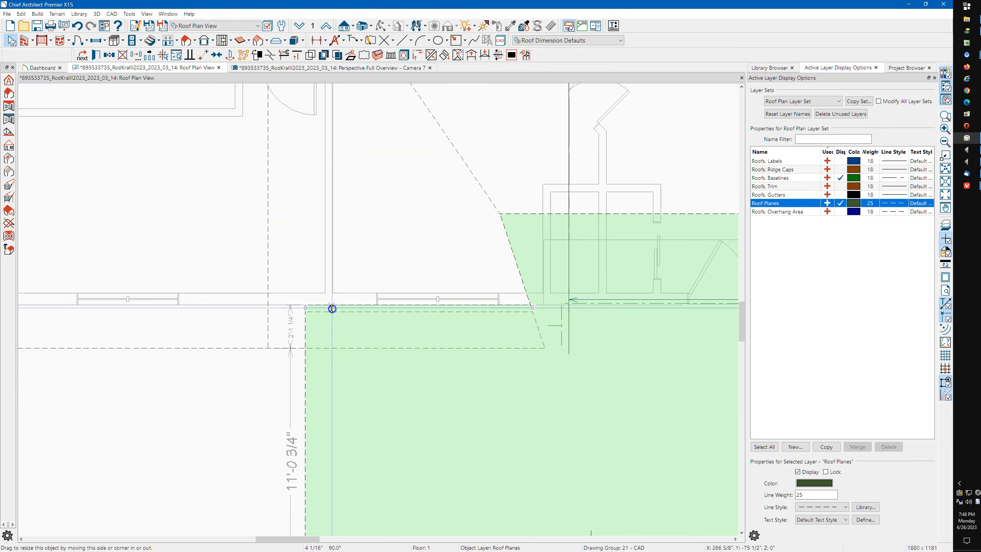
pyautogui.scroll(-3, 502, 279)
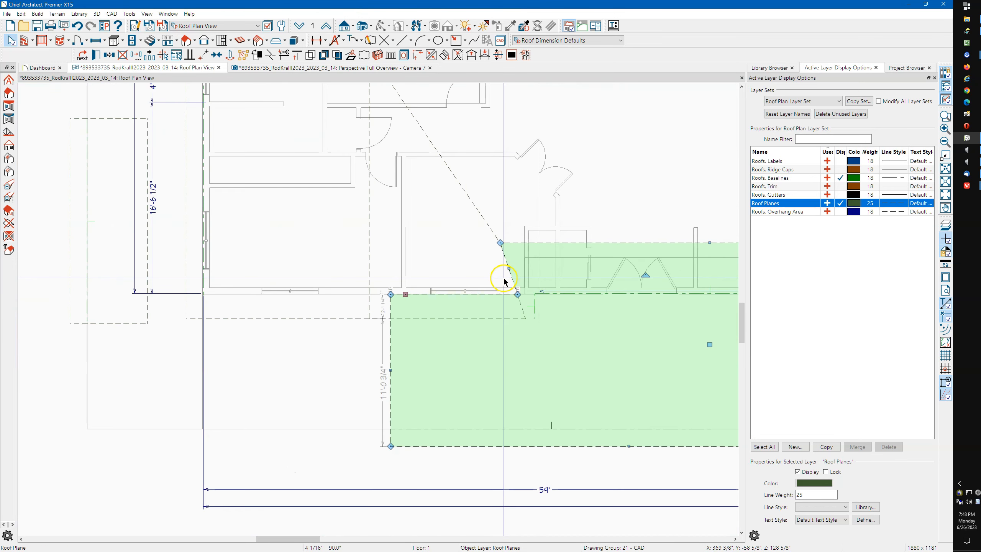
pyautogui.scroll(-1, 501, 283)
# Extend the roof plane's left edge far left and widen the narrow left plane to the right
pyautogui.click(419, 346)
pyautogui.moveTo(418, 346); pyautogui.dragTo(216, 319)
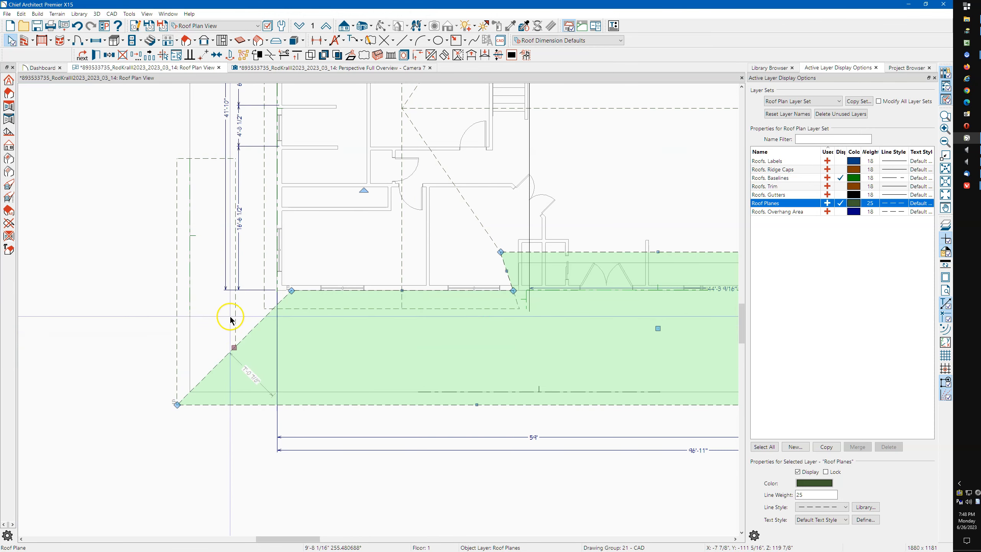
pyautogui.click(236, 306)
pyautogui.moveTo(237, 306); pyautogui.dragTo(275, 262)
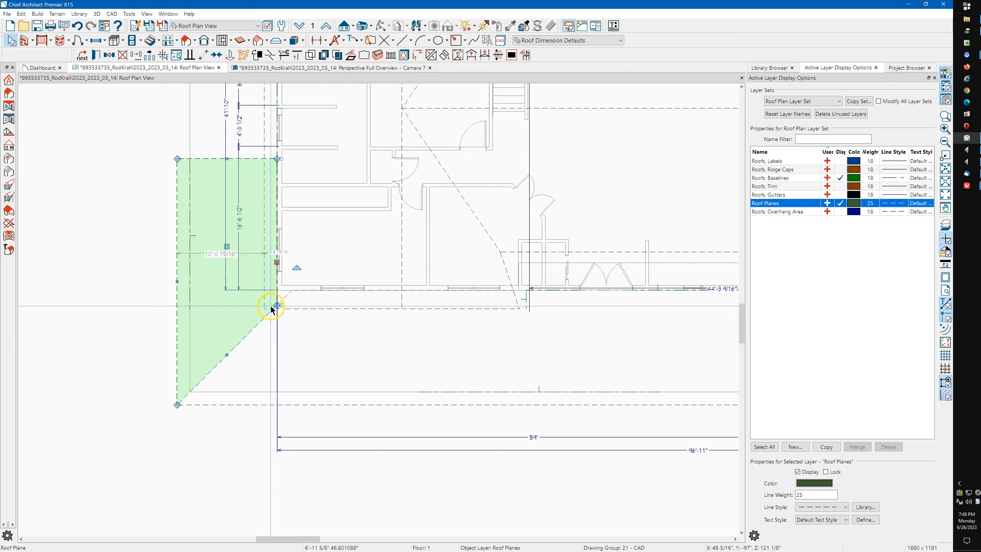
pyautogui.scroll(5, 274, 306)
pyautogui.press('Escape')
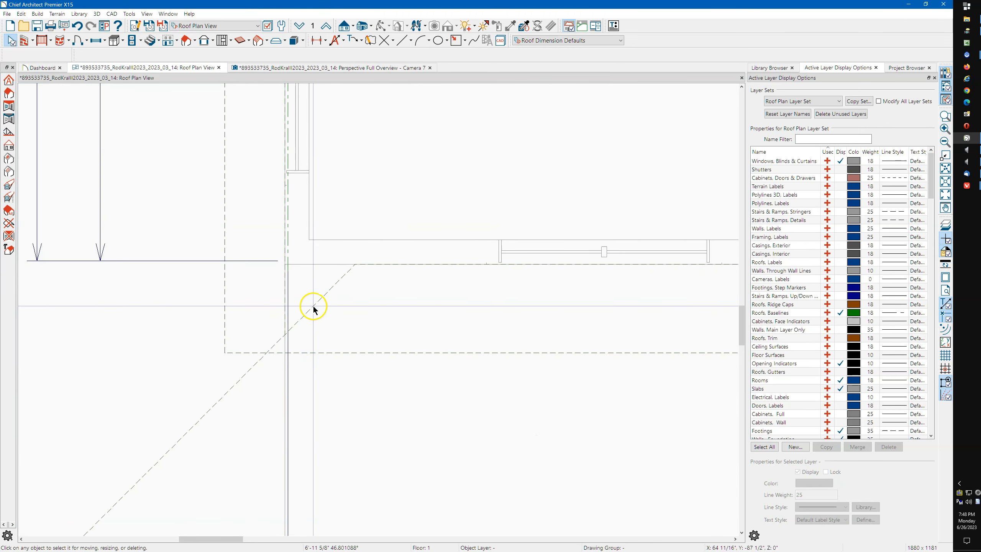
# Check the lower, left and bottom roof planes and the slab at the plan's left edge
pyautogui.click(313, 307)
pyautogui.scroll(-4, 327, 284)
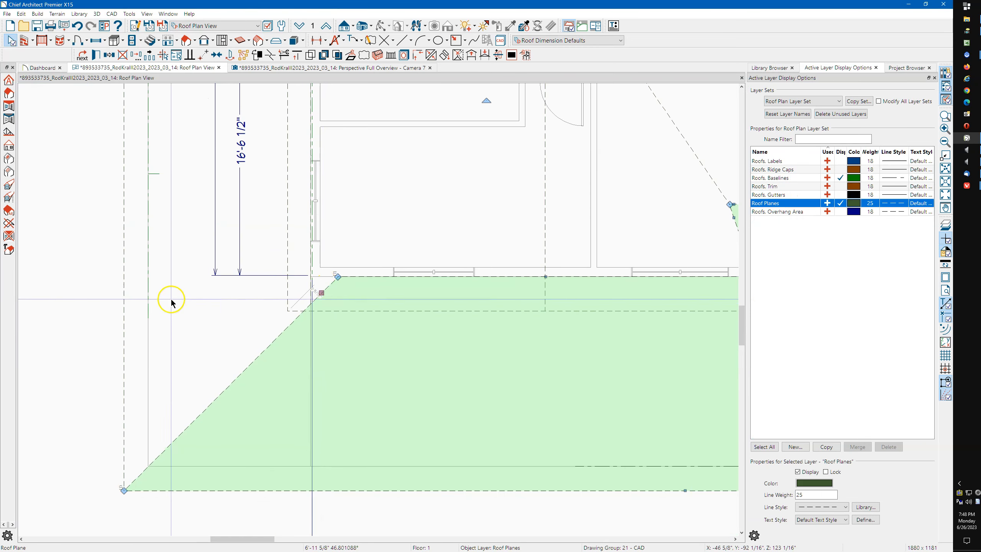
pyautogui.click(125, 305)
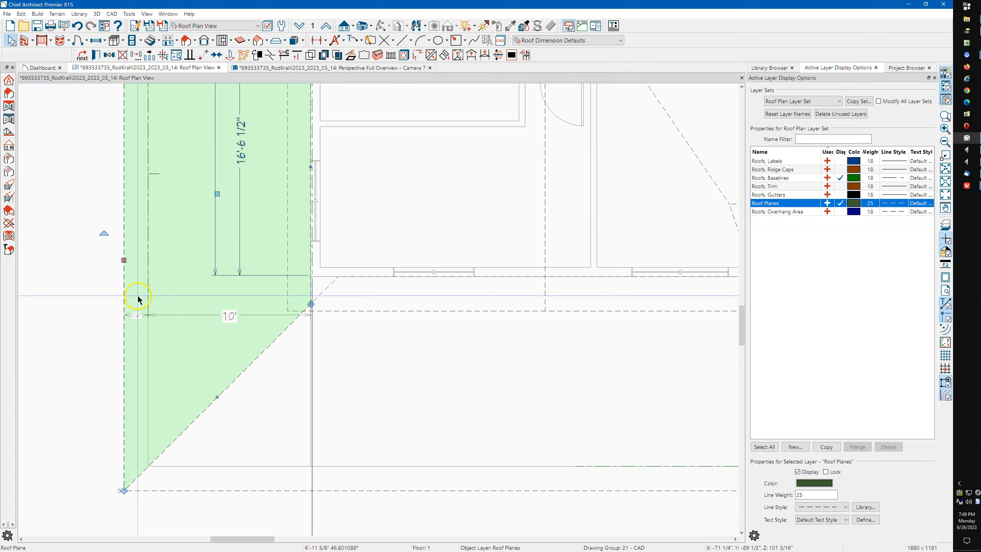
pyautogui.scroll(-1, 181, 350)
pyautogui.scroll(-1, 181, 350)
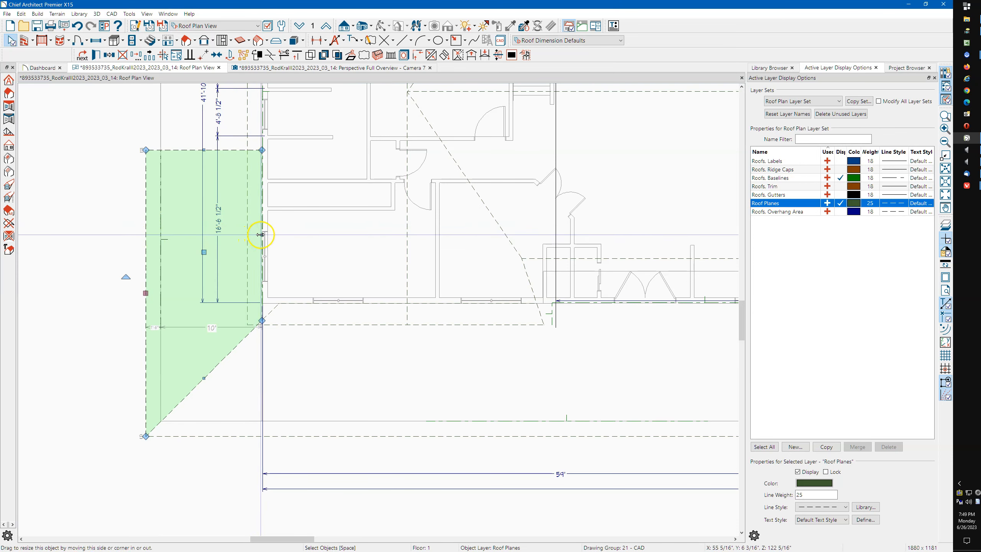
pyautogui.click(337, 435)
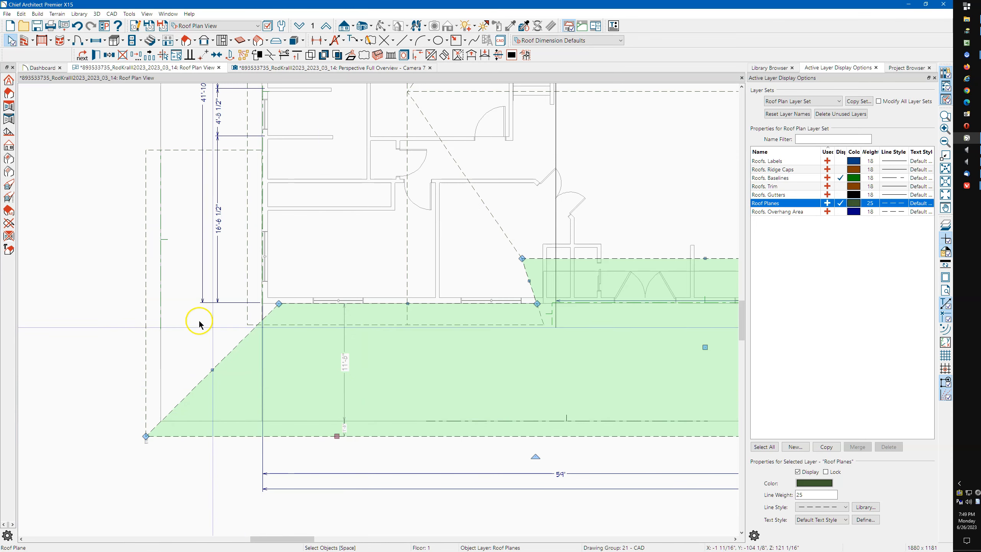
pyautogui.click(160, 220)
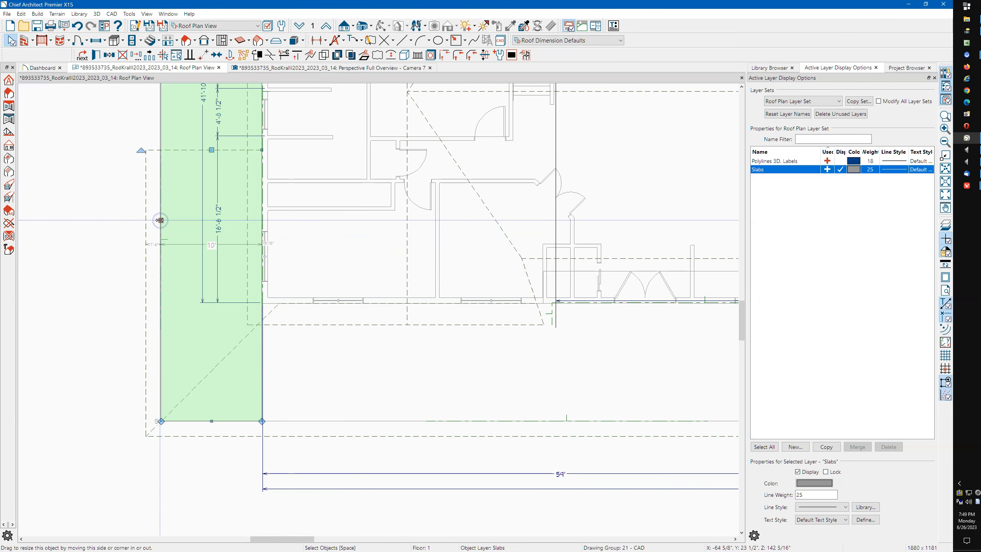
pyautogui.scroll(4, 146, 220)
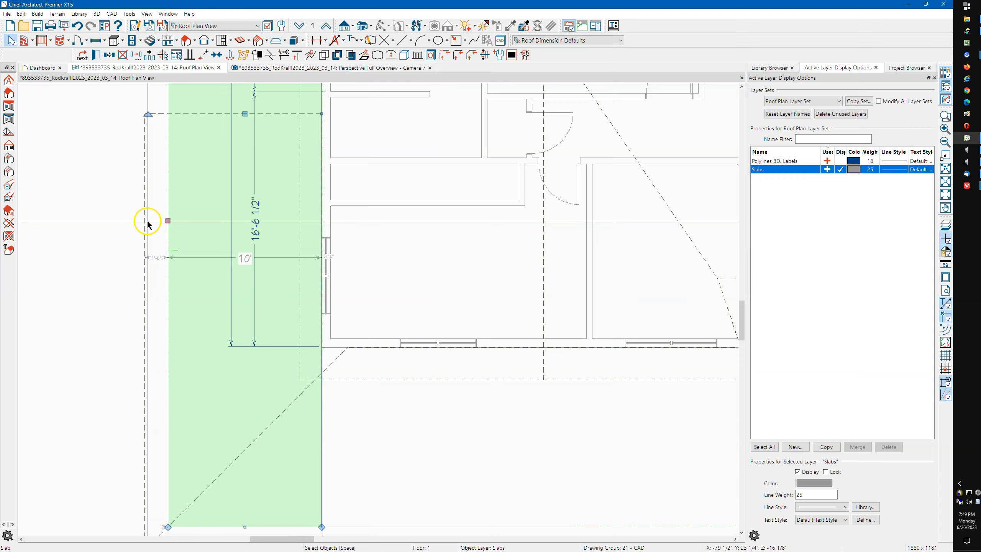
pyautogui.scroll(-2, 146, 220)
pyautogui.scroll(2, 182, 245)
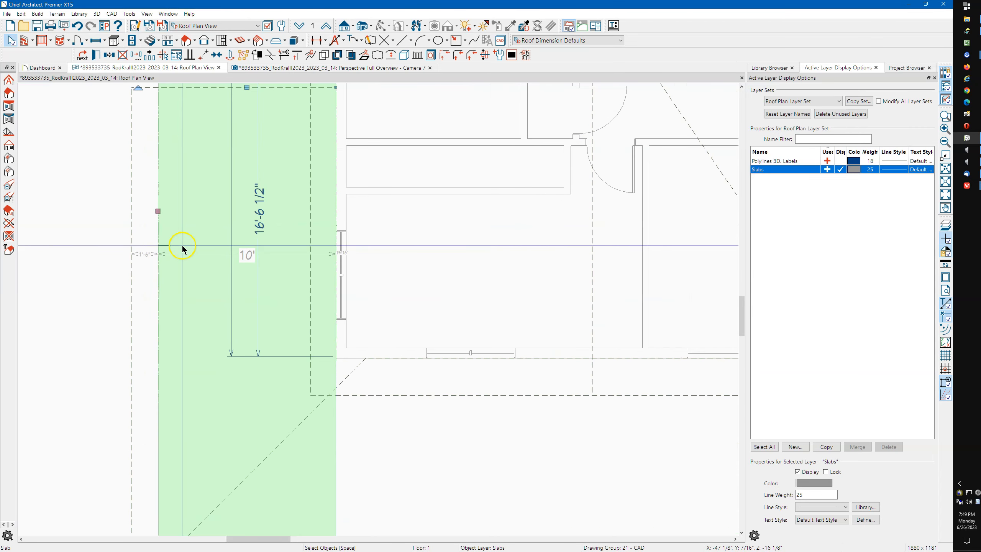
pyautogui.scroll(-2, 183, 245)
pyautogui.scroll(-3, 189, 239)
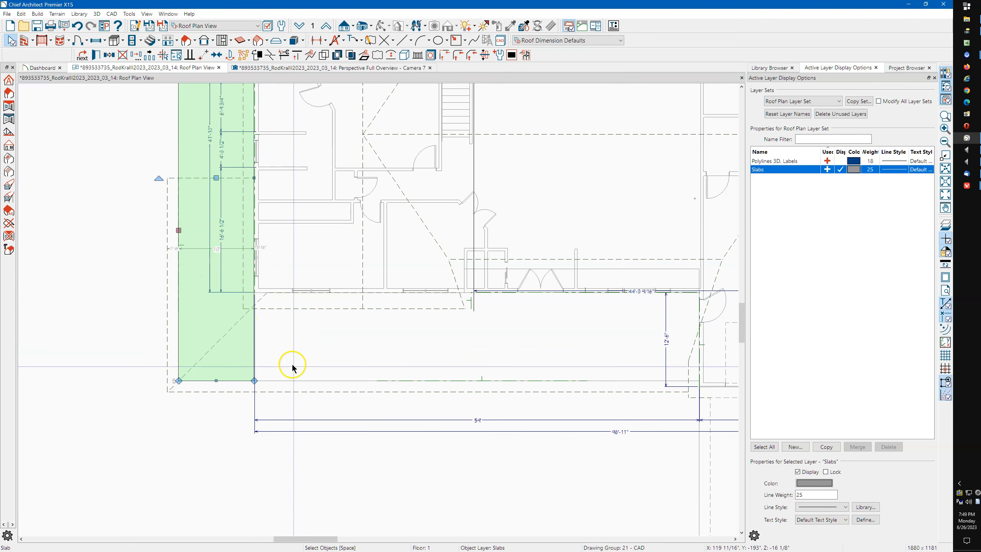
# Reshape the front roof plane by moving its edge
pyautogui.click(294, 394)
pyautogui.click(294, 394)
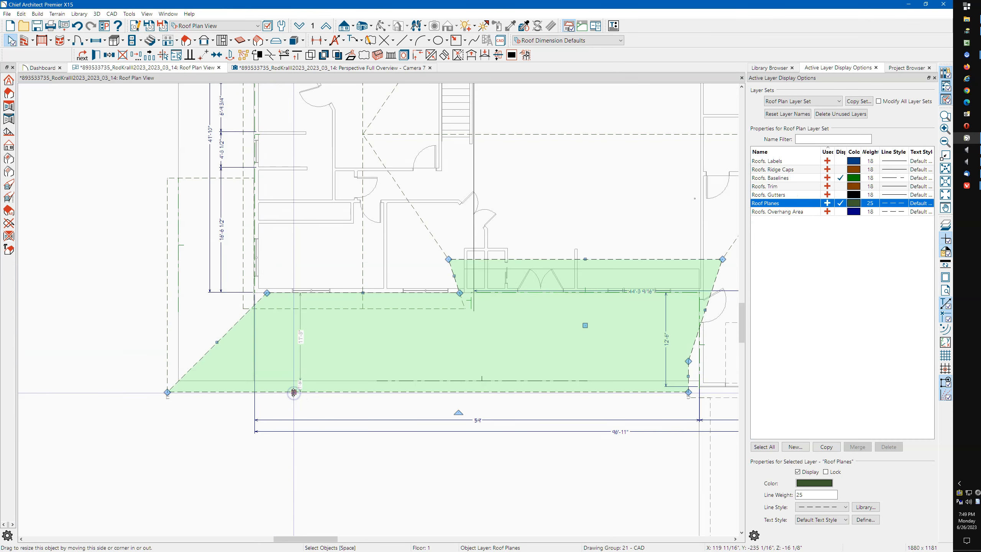
pyautogui.scroll(2, 563, 317)
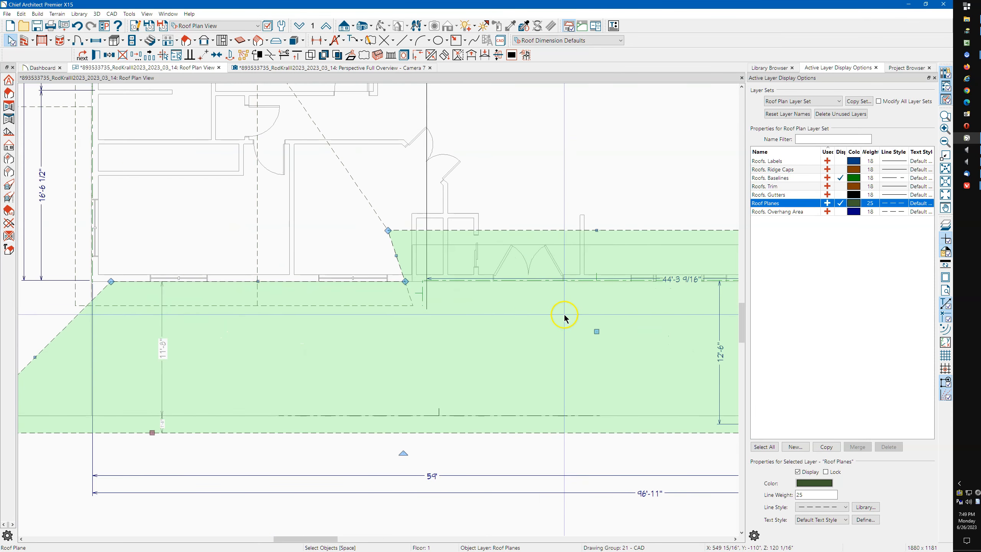
pyautogui.moveTo(597, 231); pyautogui.dragTo(401, 280)
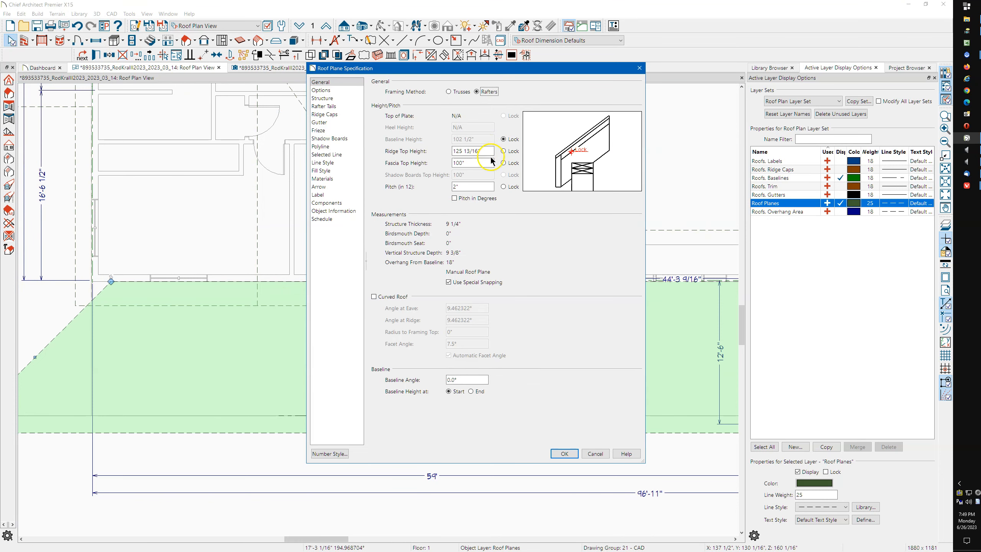
# Copy the front roof plane's 125 13/16" ridge top height and close its dialog
pyautogui.rightClick(457, 150)
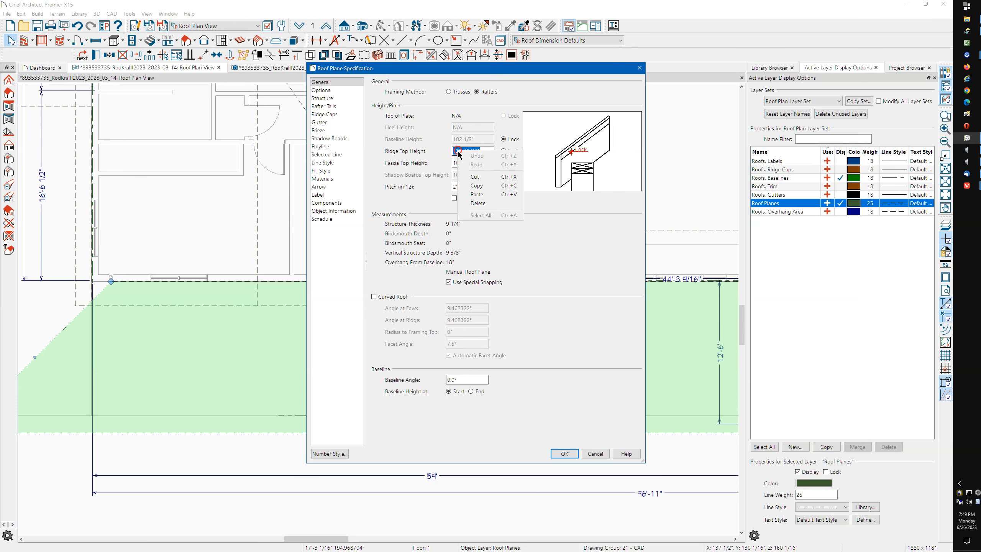
pyautogui.click(492, 186)
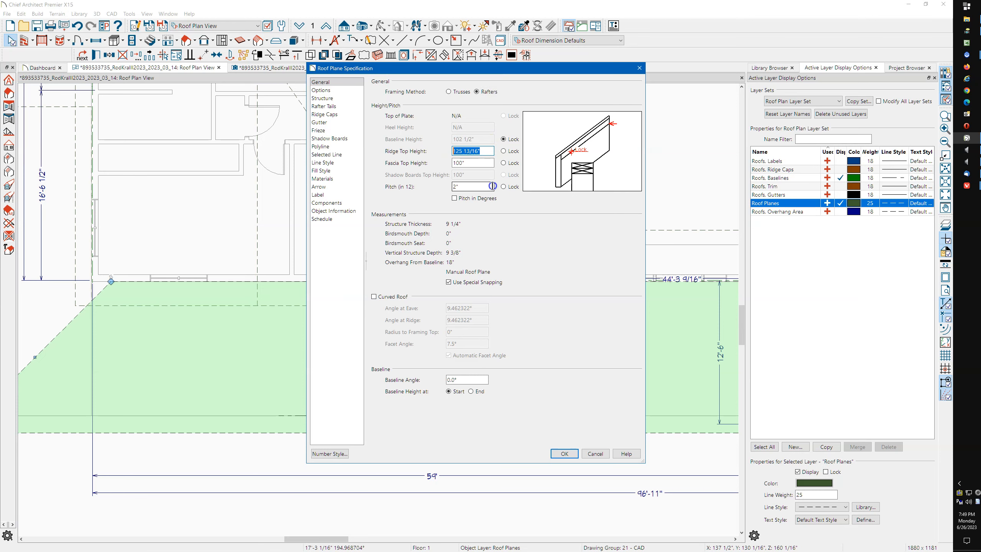
pyautogui.click(639, 71)
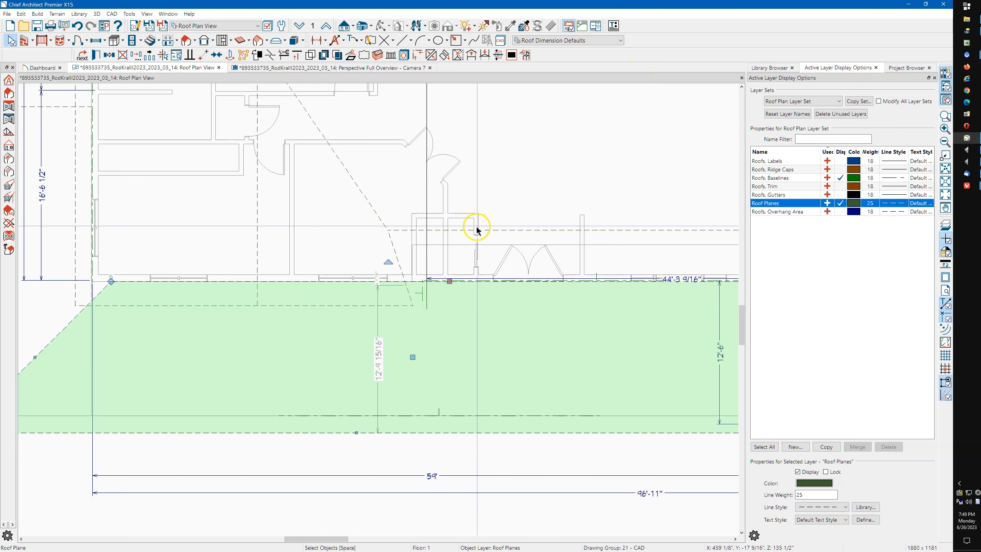
pyautogui.press('Escape')
# Lock the left side plane's fascia height and paste 125 13/16" as its ridge top height
pyautogui.scroll(-7, 592, 268)
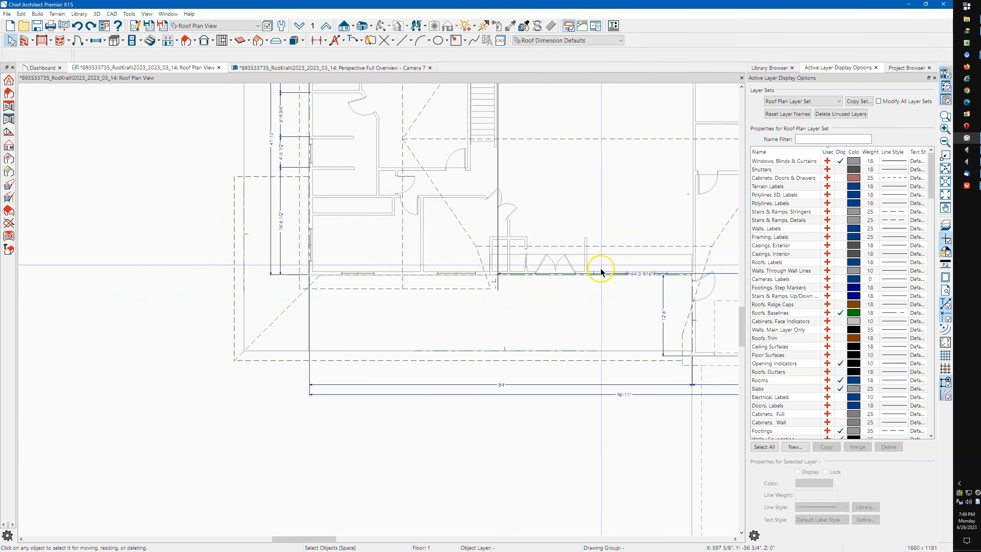
pyautogui.click(268, 282)
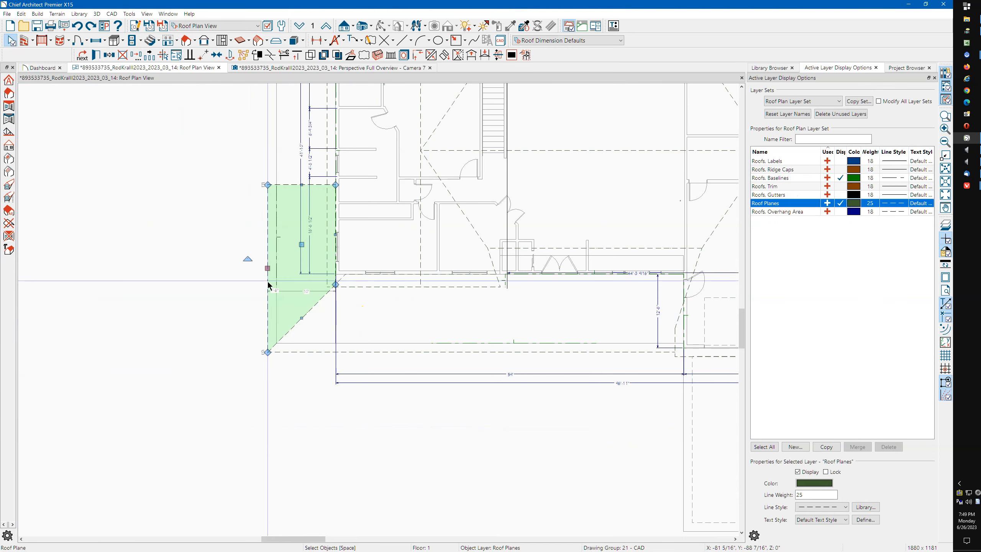
pyautogui.doubleClick(269, 286)
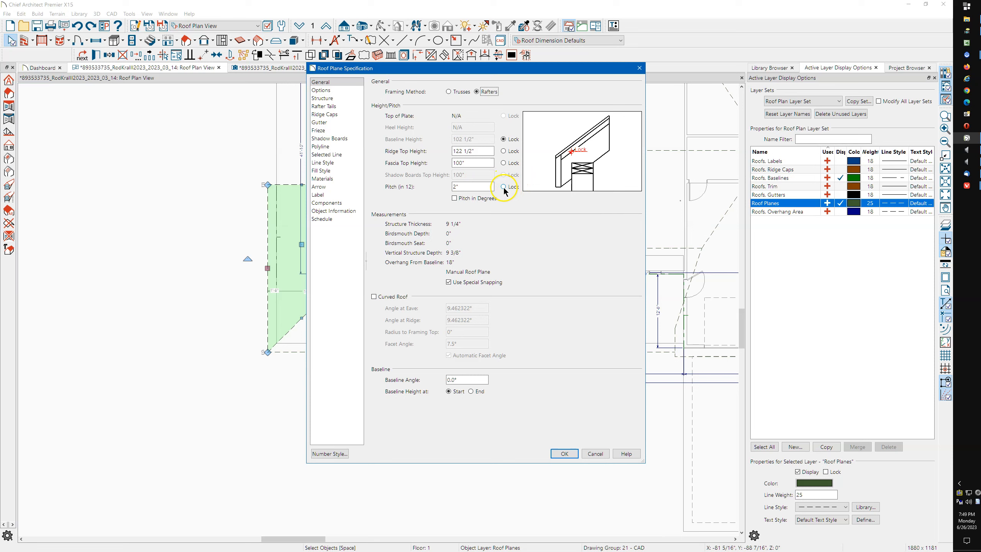
pyautogui.click(503, 163)
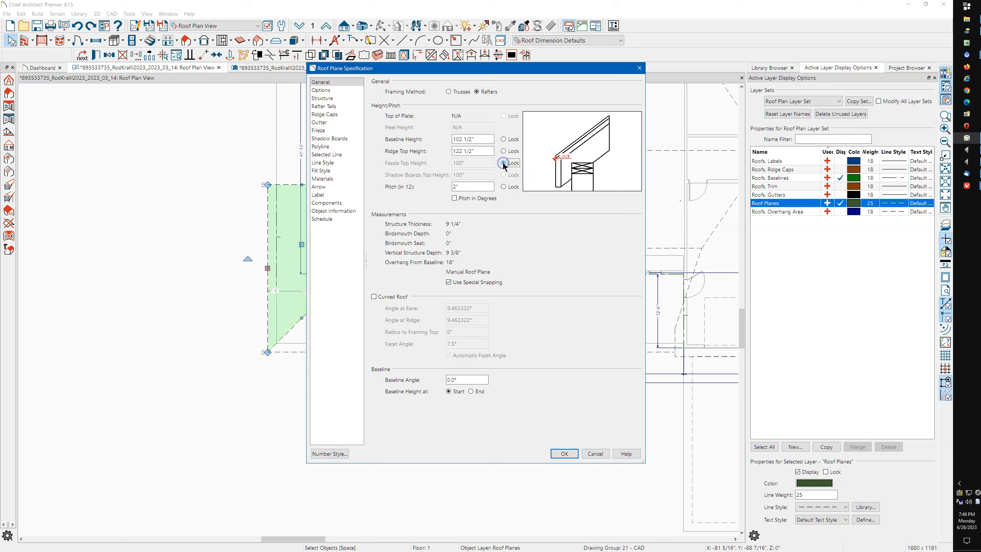
pyautogui.rightClick(464, 151)
pyautogui.click(481, 197)
pyautogui.click(562, 458)
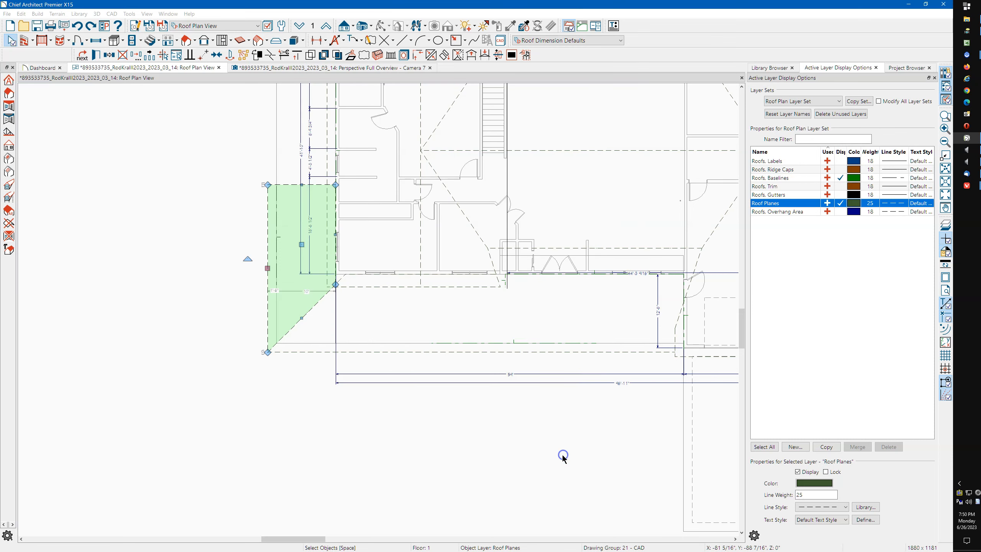
pyautogui.click(363, 67)
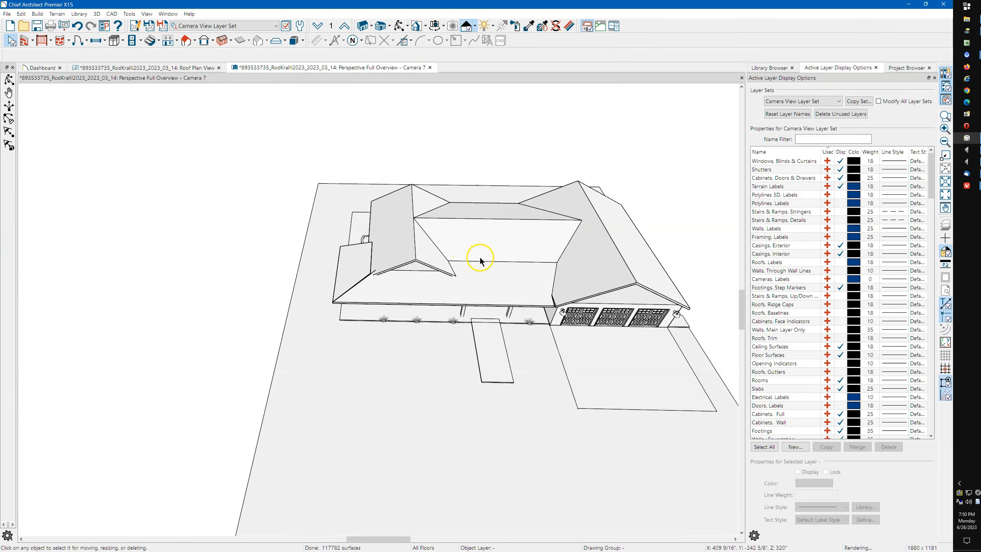
pyautogui.scroll(5, 321, 269)
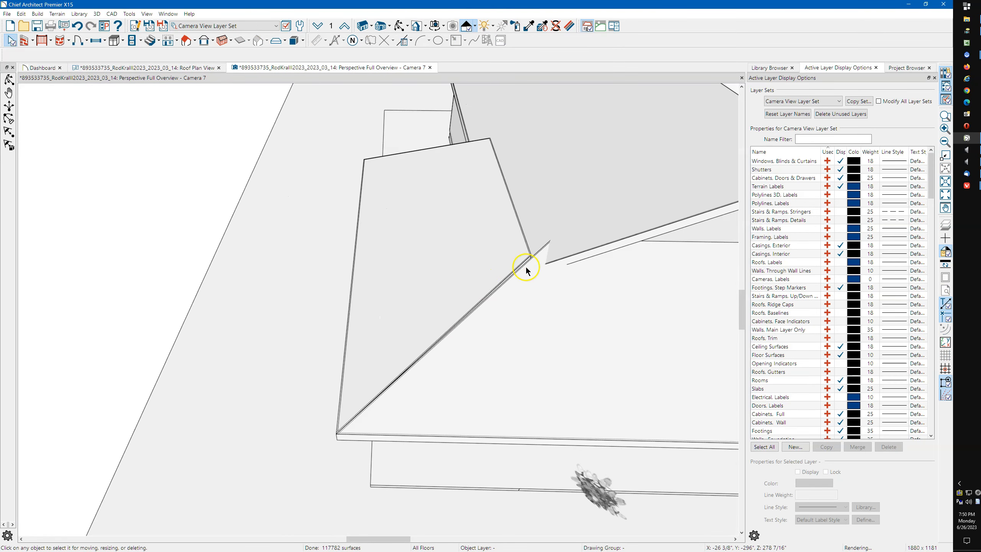
pyautogui.click(433, 360)
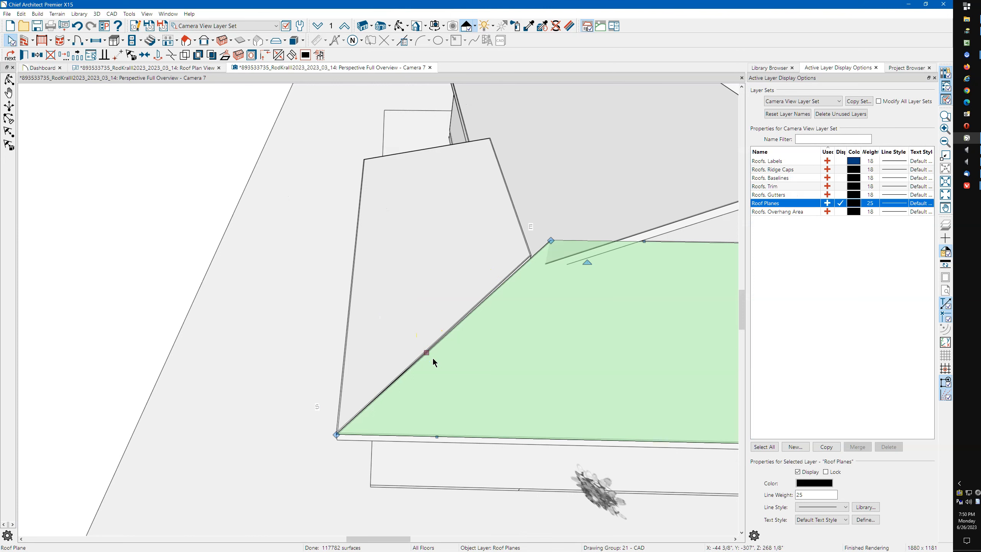
pyautogui.keyDown('shift'); pyautogui.click(425, 358); pyautogui.keyUp('shift')
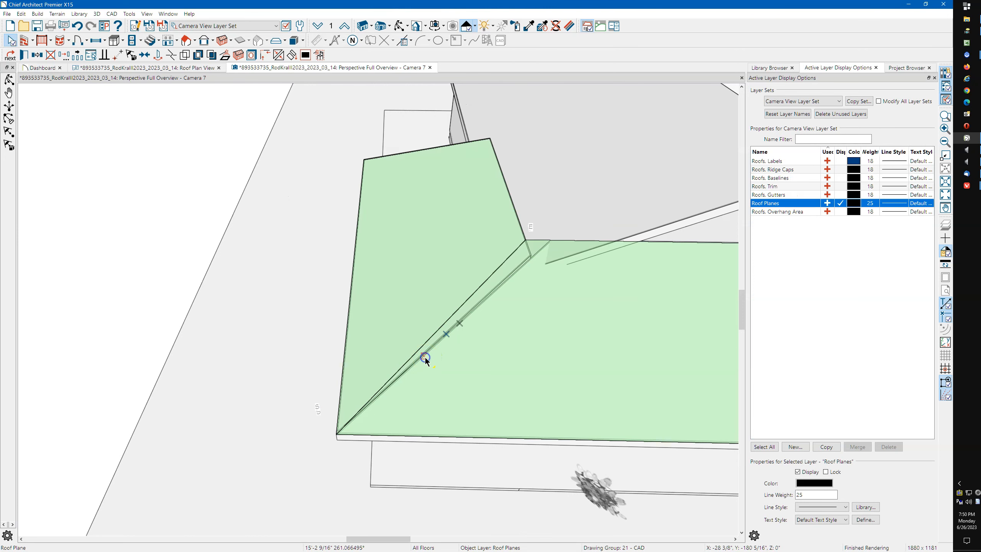
pyautogui.click(425, 358)
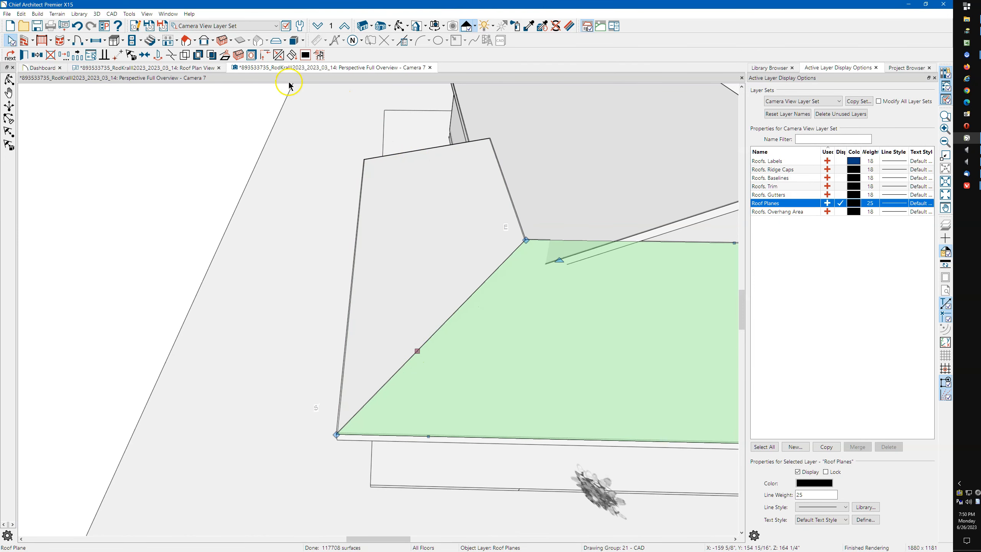
pyautogui.click(178, 73)
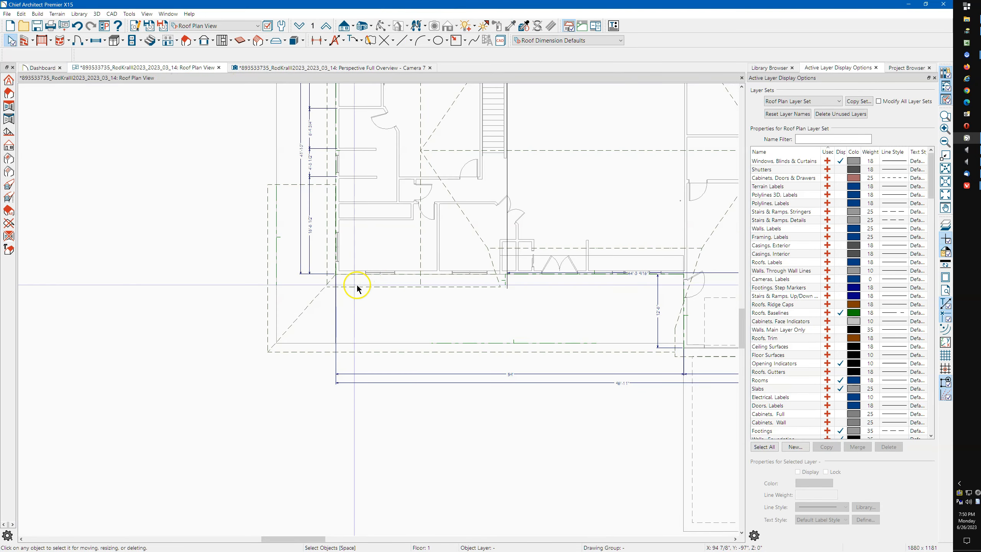
# Inspect the front and left side roof planes at the porch corner, then return to the Camera 7 perspective
pyautogui.scroll(6, 316, 300)
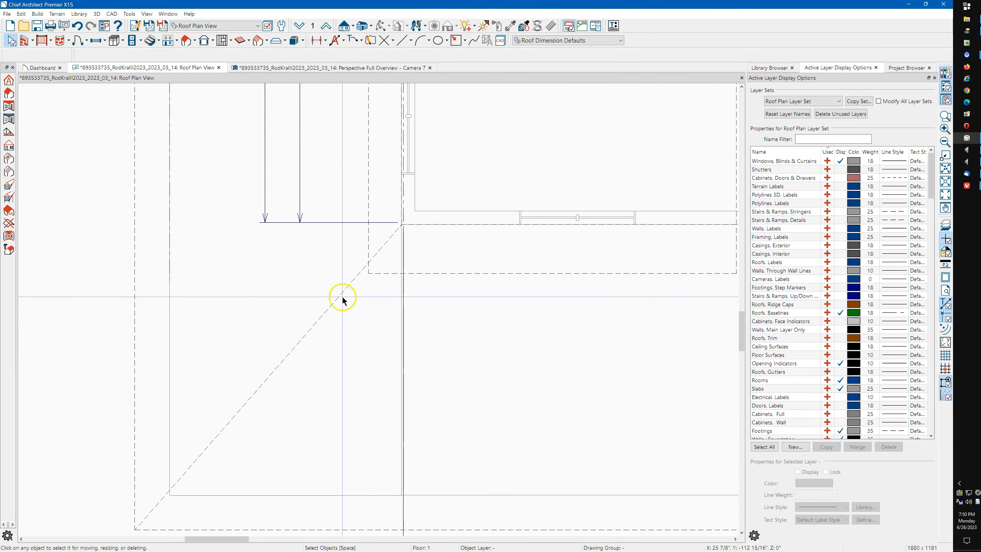
pyautogui.click(341, 297)
pyautogui.scroll(4, 401, 223)
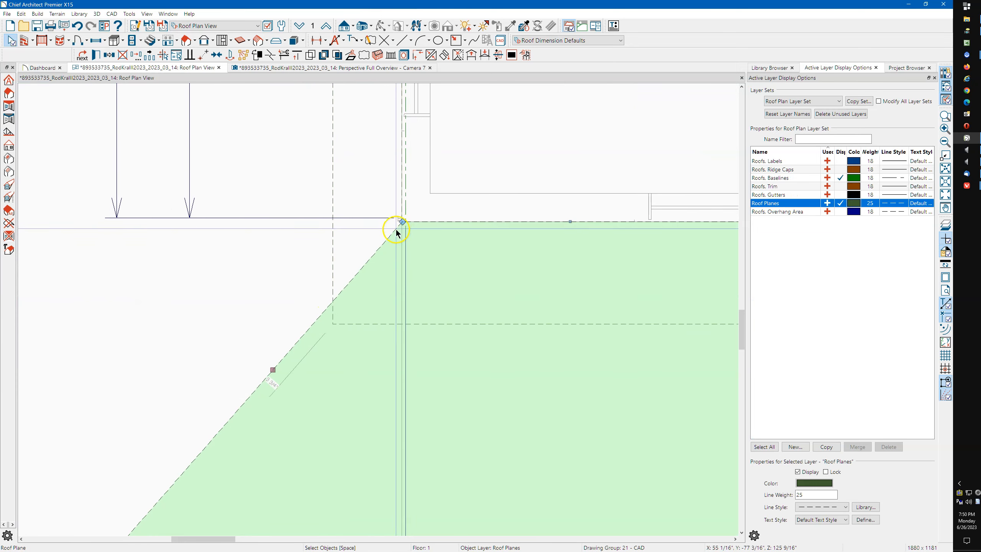
pyautogui.press('Escape')
pyautogui.click(365, 257)
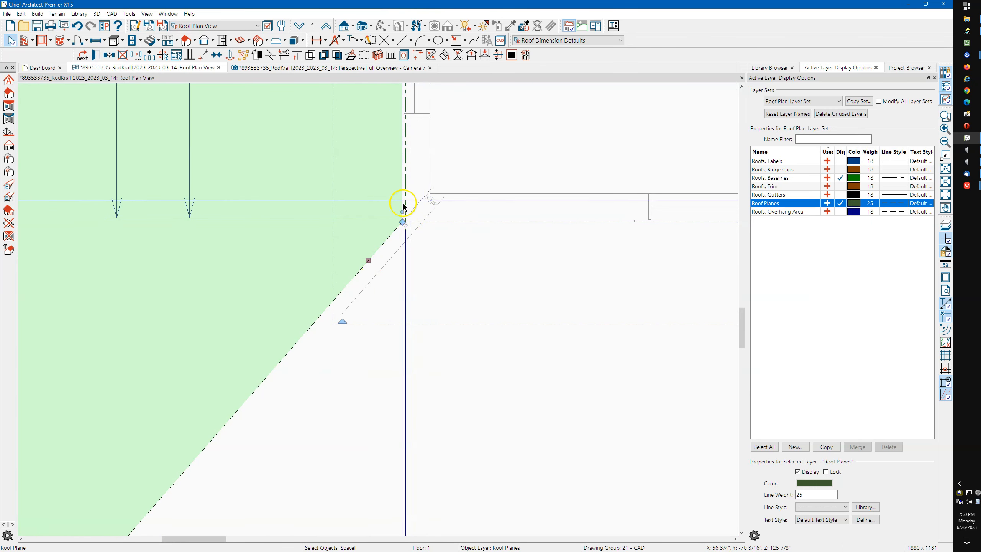
pyautogui.scroll(-4, 423, 226)
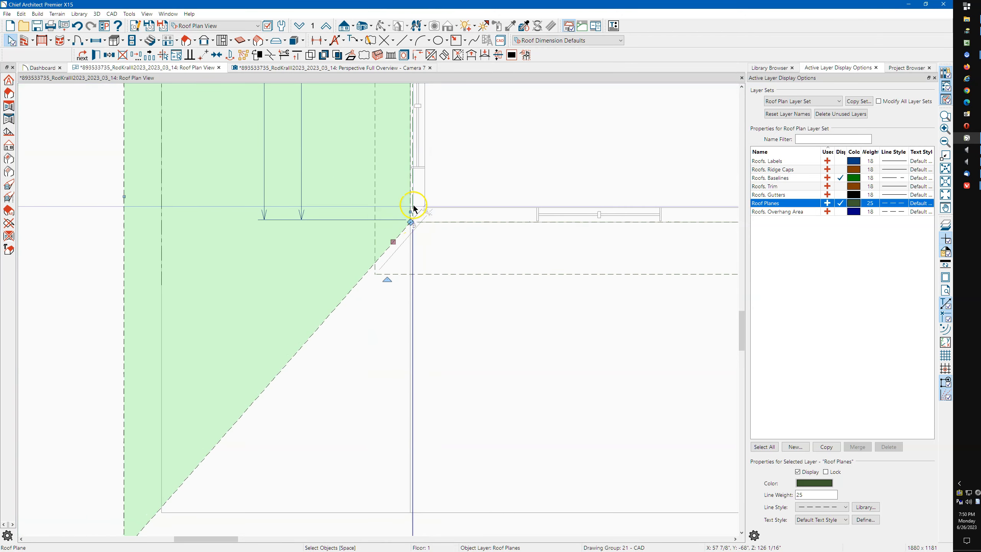
pyautogui.scroll(-4, 417, 239)
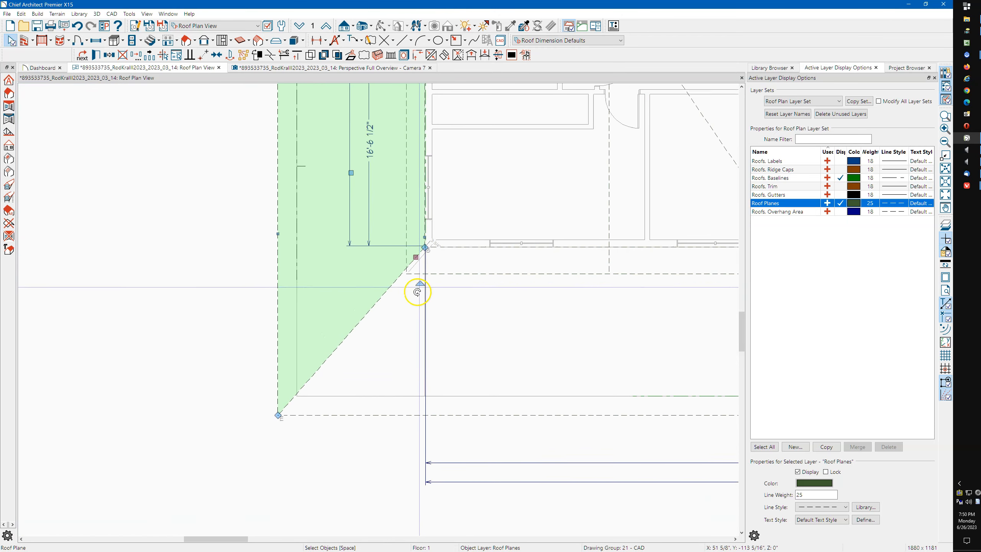
pyautogui.scroll(-4, 330, 395)
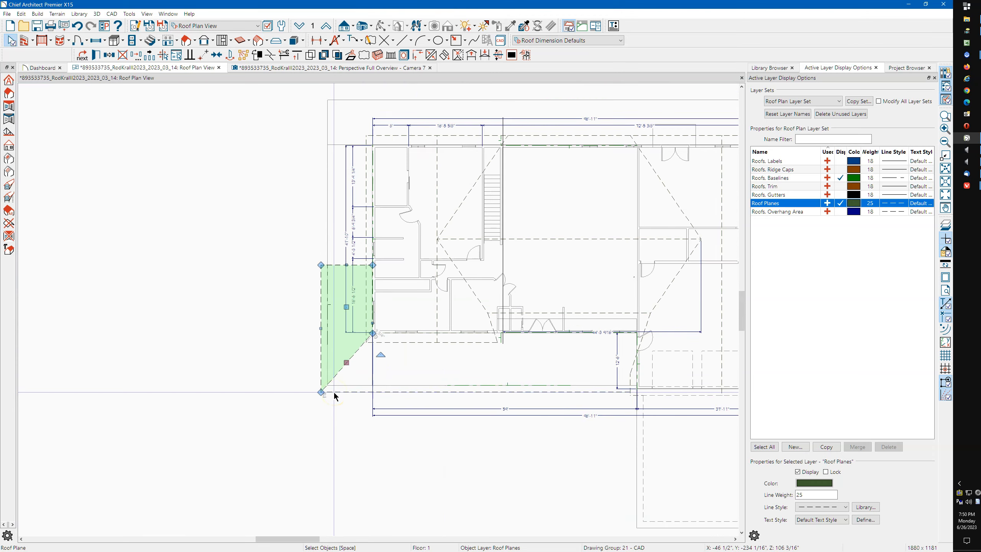
pyautogui.scroll(-2, 380, 149)
pyautogui.click(266, 67)
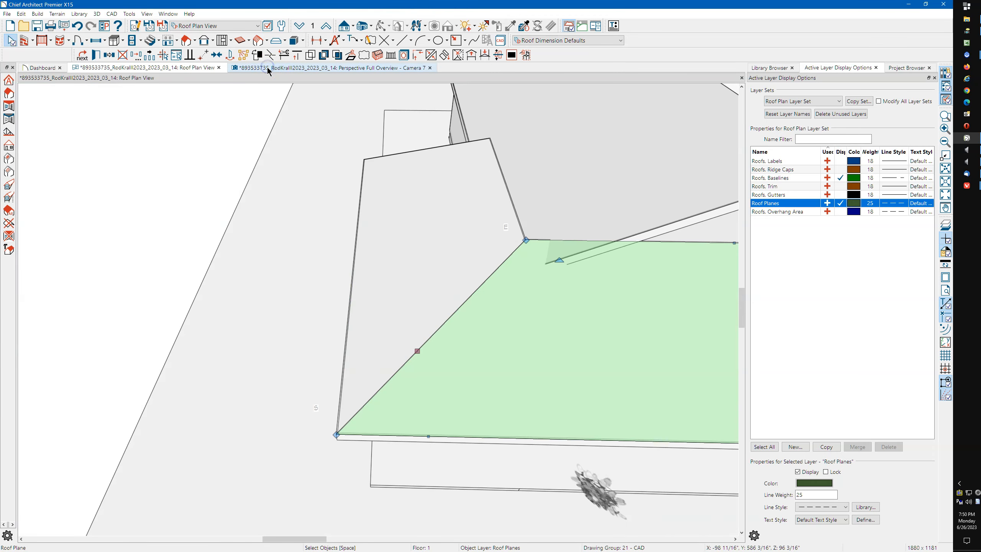
# Nudge the side porch roof plane's edge toward the main roof
pyautogui.scroll(-2, 197, 269)
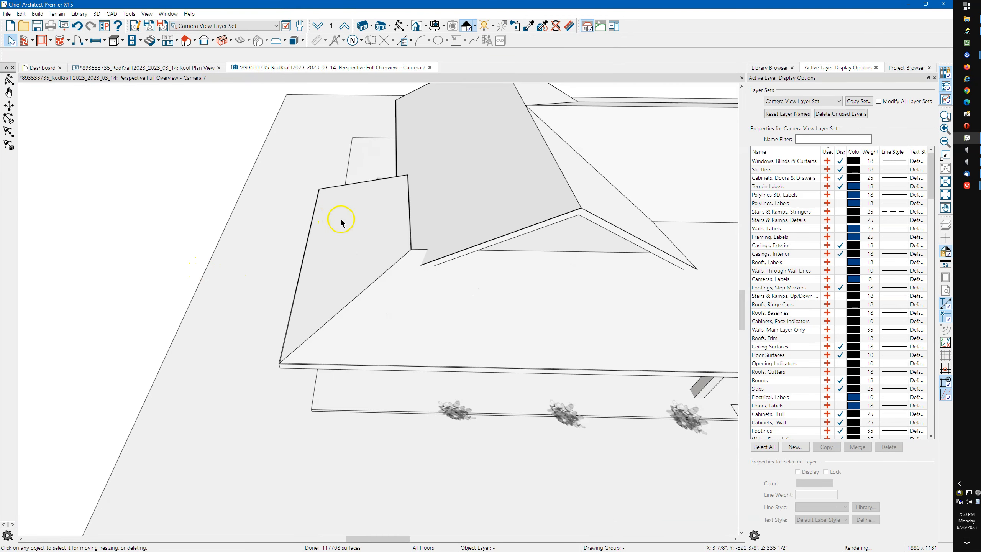
pyautogui.scroll(2, 338, 234)
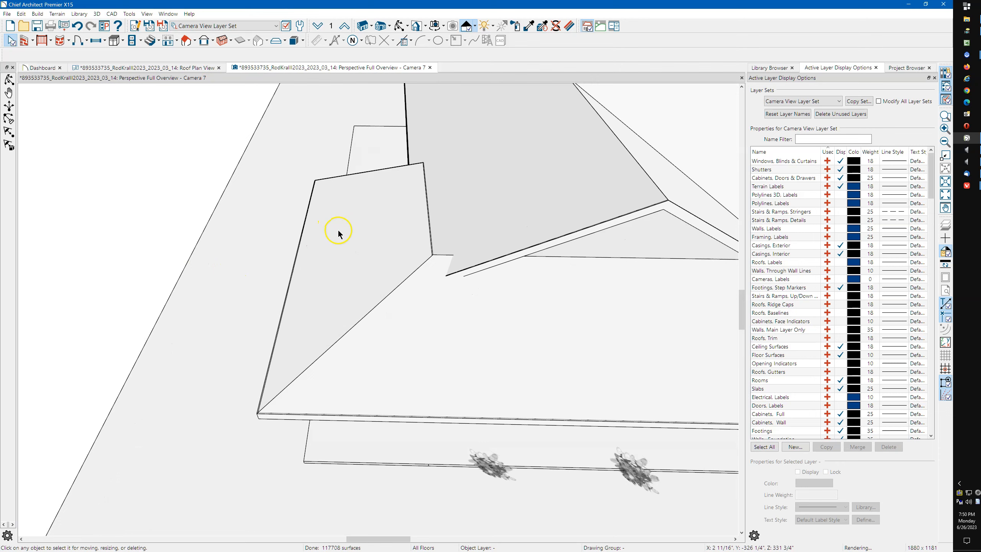
pyautogui.click(434, 198)
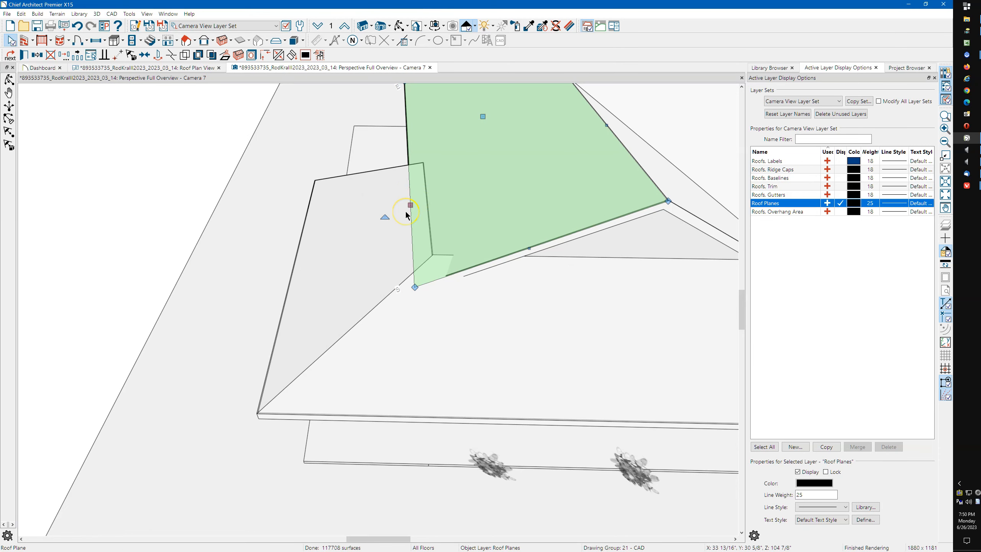
pyautogui.moveTo(413, 207); pyautogui.dragTo(416, 206)
pyautogui.scroll(1, 408, 217)
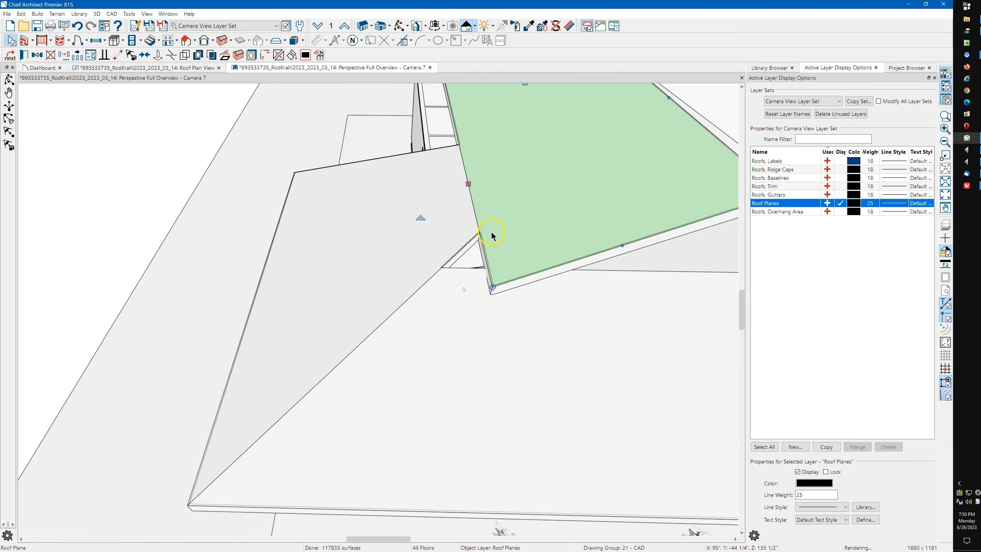
# Extend the porch roof plane's corner down to the valley
pyautogui.click(489, 238)
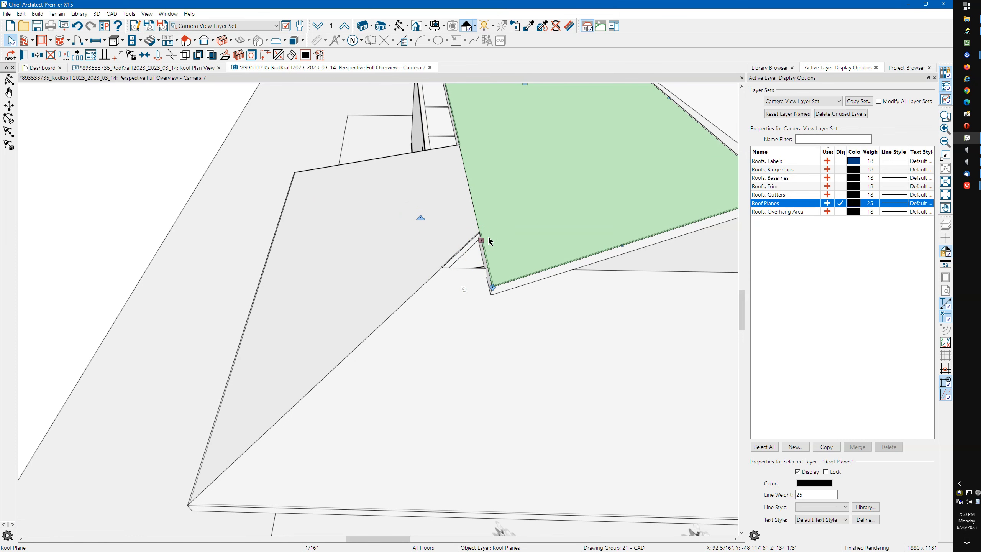
pyautogui.click(488, 237)
pyautogui.click(492, 287)
pyautogui.moveTo(492, 287); pyautogui.dragTo(458, 303)
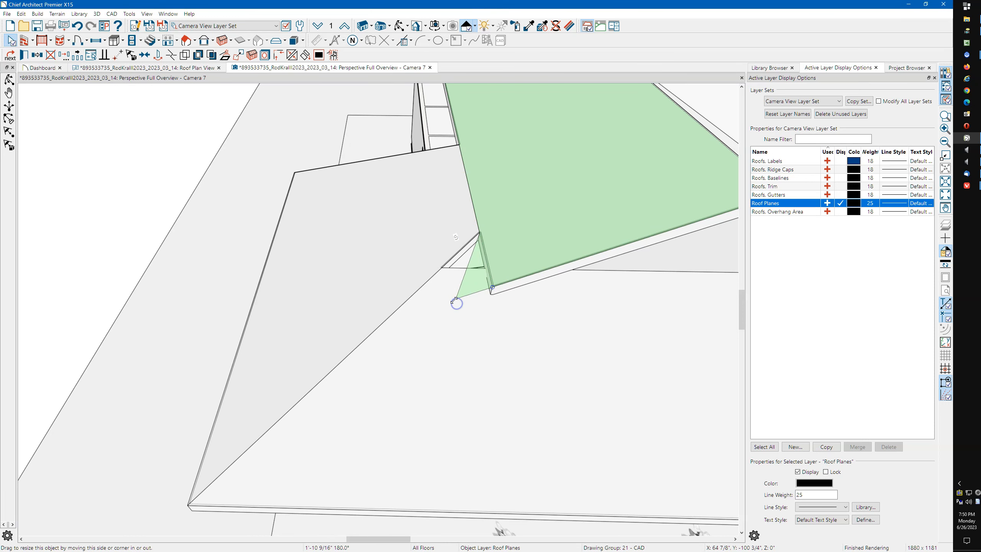
pyautogui.scroll(3, 419, 277)
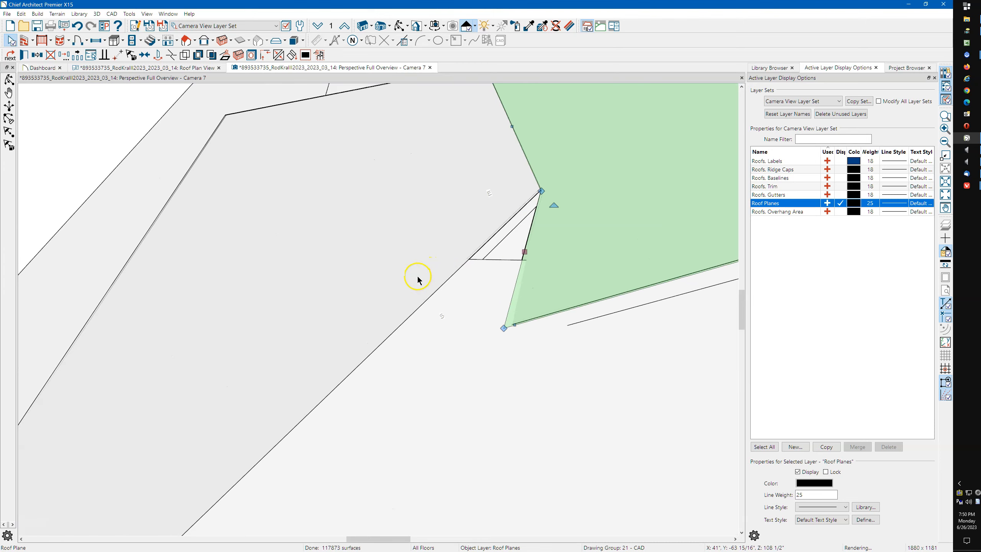
# Pull the front roof plane's corner up along the valley to the gable's corner
pyautogui.click(473, 285)
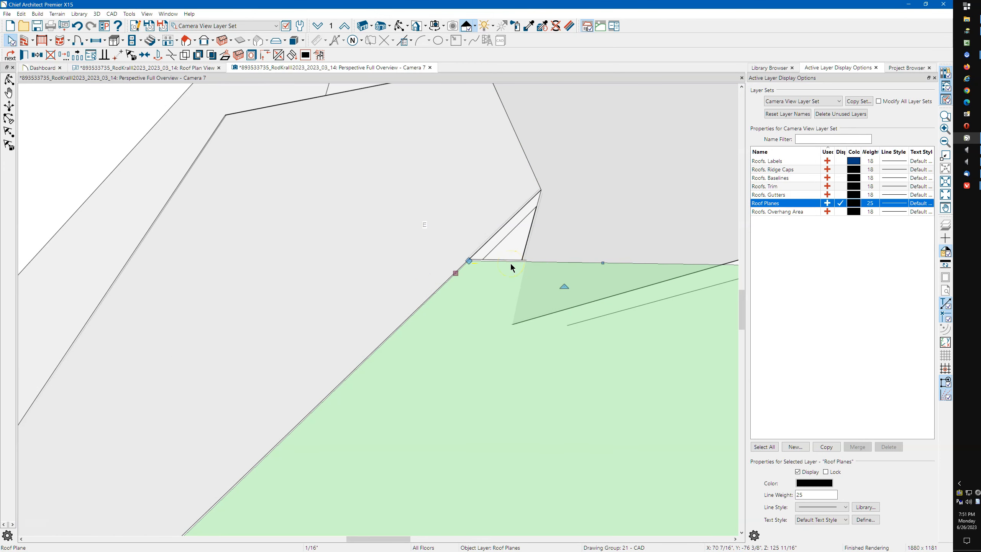
pyautogui.press('Escape')
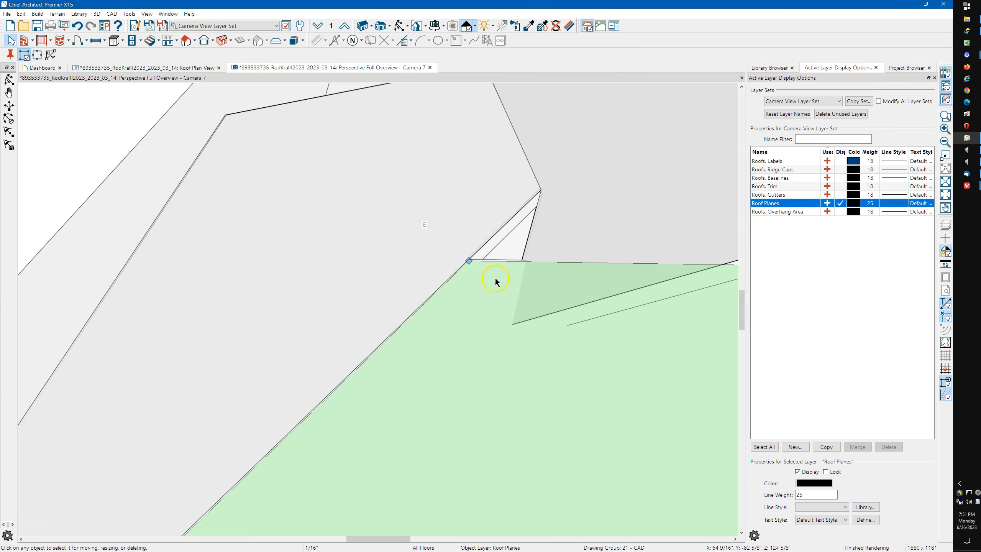
pyautogui.scroll(-4, 496, 282)
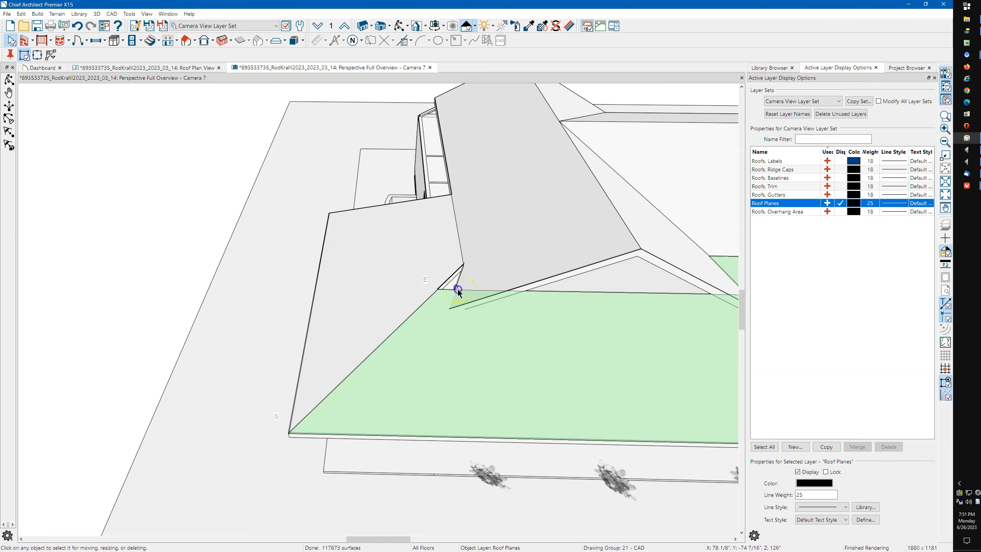
pyautogui.click(457, 289)
pyautogui.scroll(3, 457, 288)
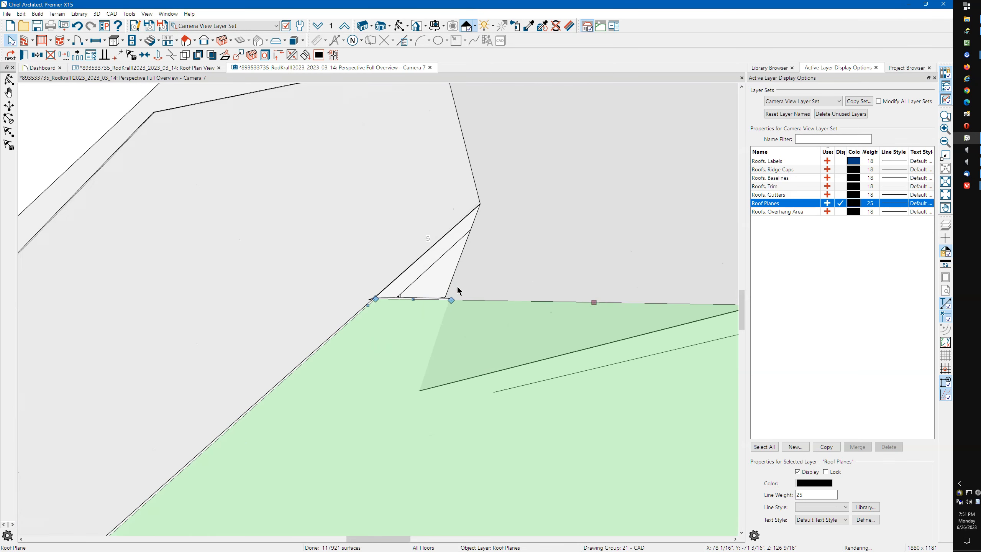
pyautogui.moveTo(375, 298); pyautogui.dragTo(448, 240)
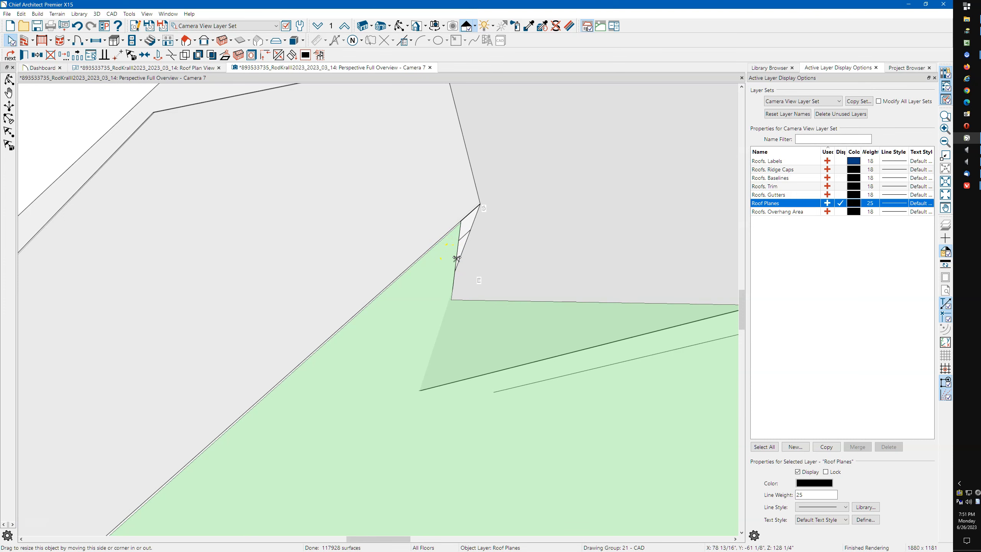
pyautogui.click(457, 259)
pyautogui.click(460, 258)
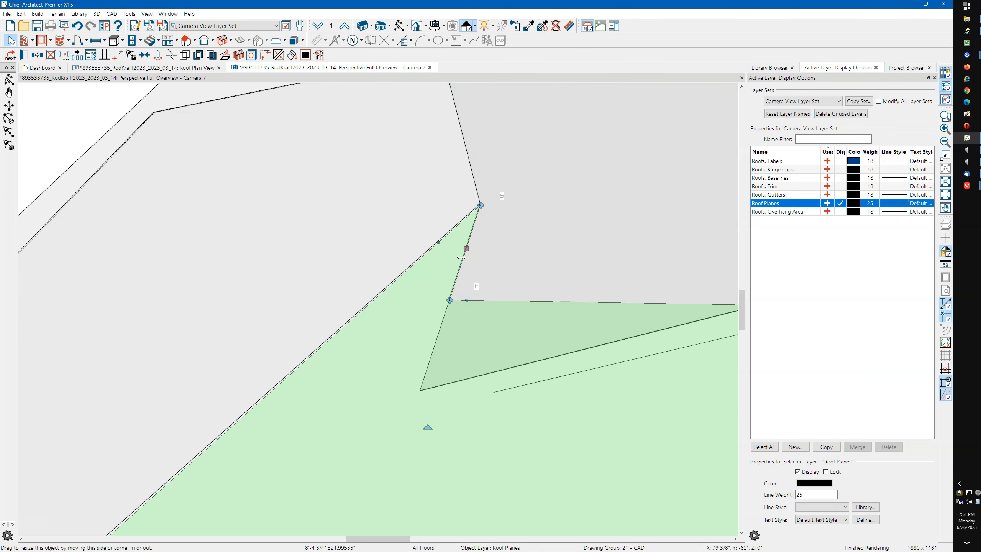
# Zoom out and orbit to a front-left view to inspect where the porch roof meets the gable and main roof
pyautogui.press('Escape')
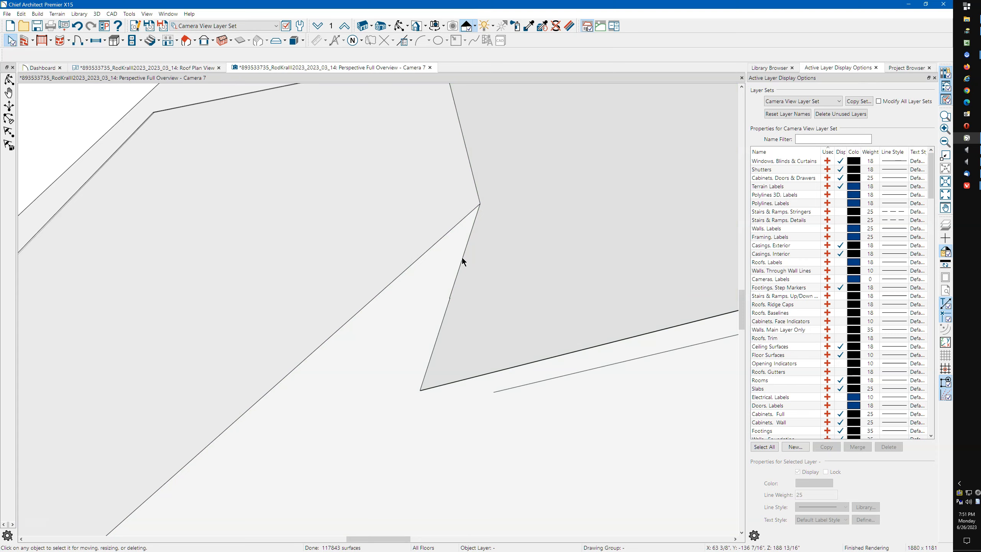
pyautogui.scroll(-8, 441, 245)
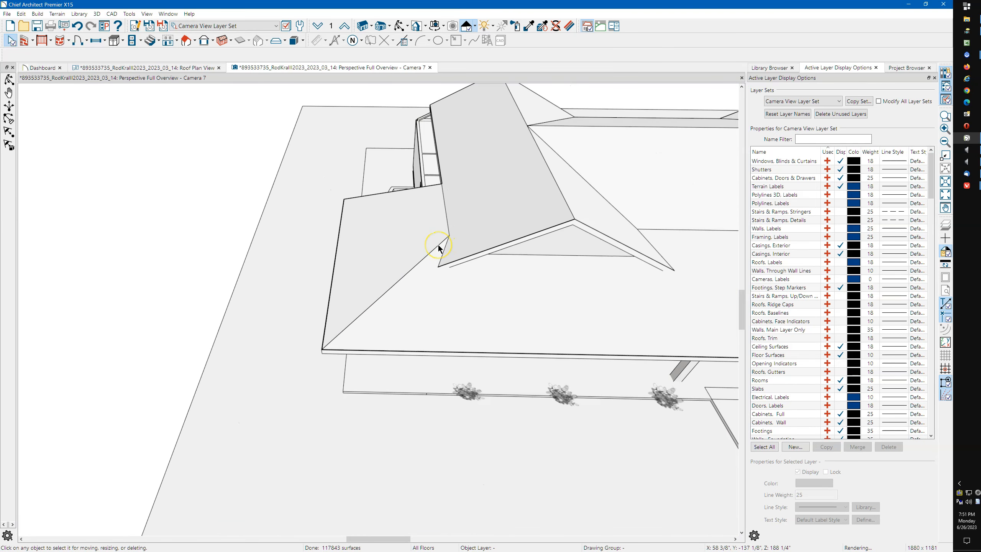
pyautogui.scroll(-2, 438, 245)
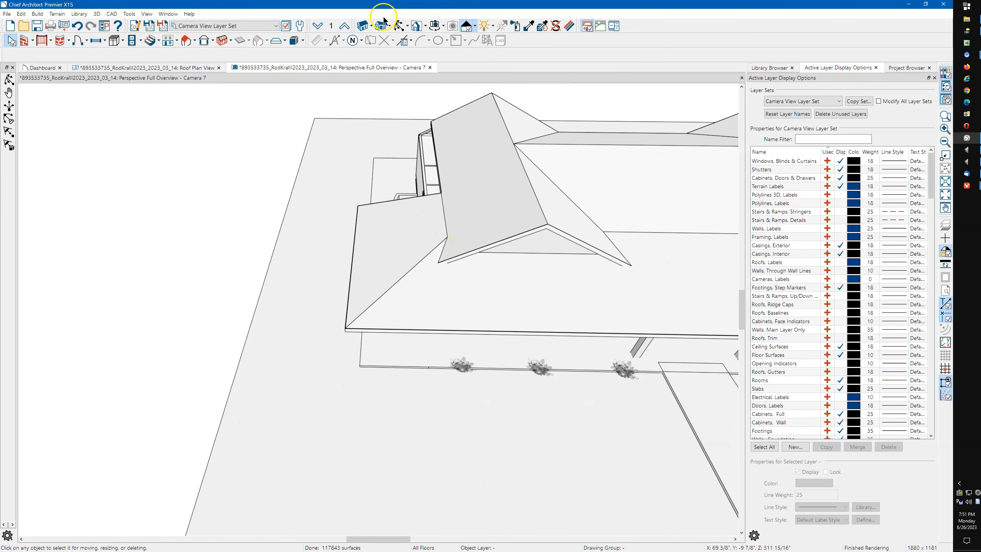
pyautogui.moveTo(470, 246); pyautogui.dragTo(467, 201)
pyautogui.moveTo(490, 182); pyautogui.dragTo(408, 193, button='middle')
pyautogui.moveTo(467, 193); pyautogui.dragTo(324, 260)
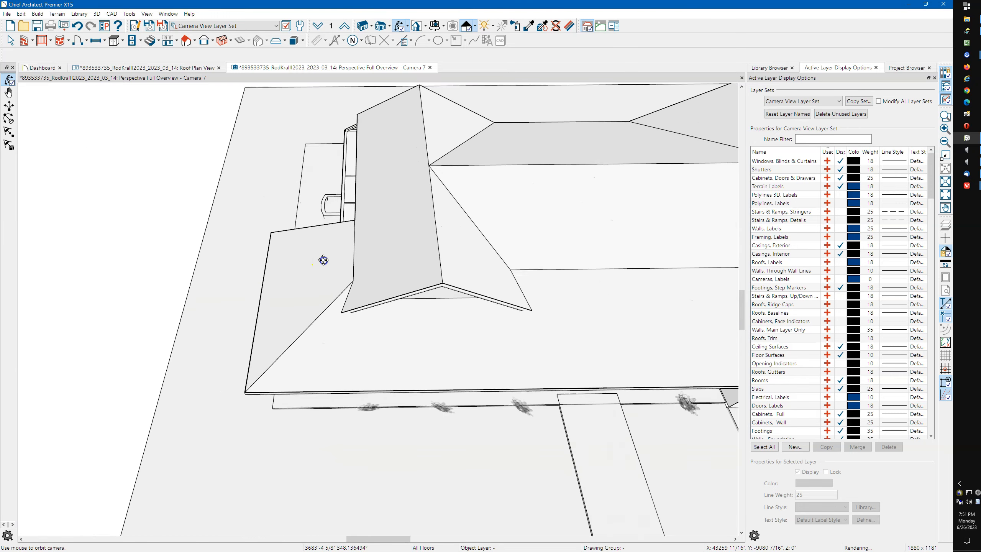
pyautogui.click(194, 66)
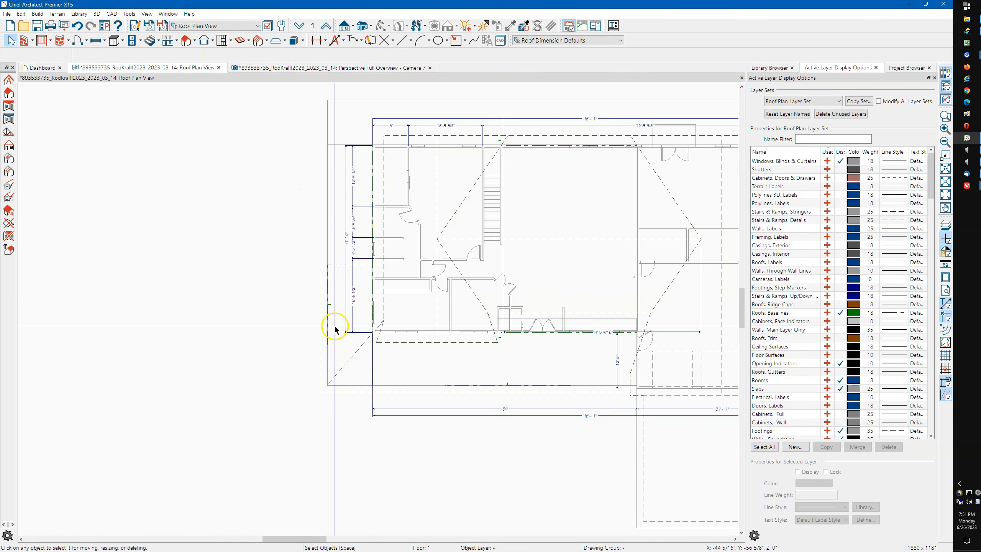
# Copy the left porch roof plane and drop the copy above the house's top-left corner
pyautogui.click(322, 303)
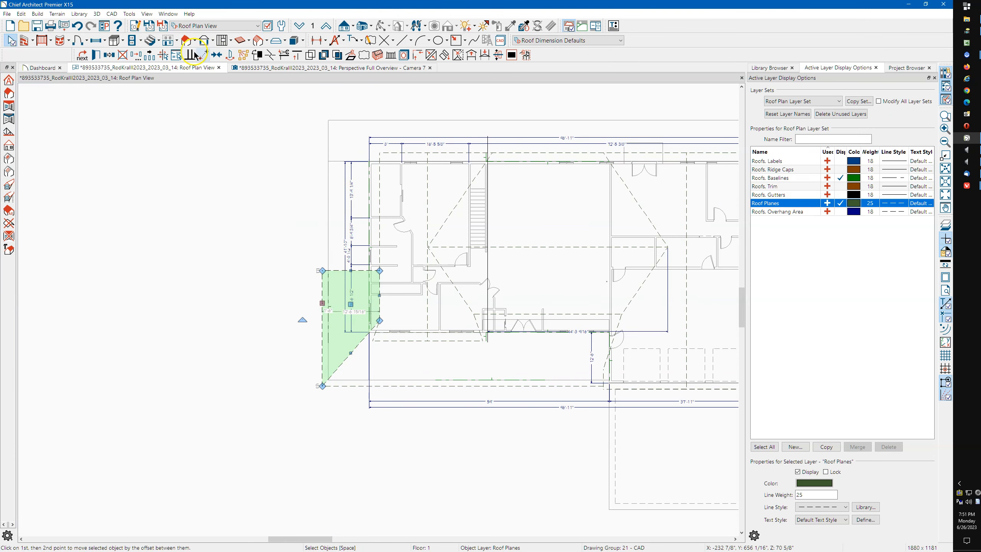
pyautogui.click(110, 55)
pyautogui.moveTo(350, 306); pyautogui.dragTo(374, 86)
pyautogui.scroll(-4, 333, 280)
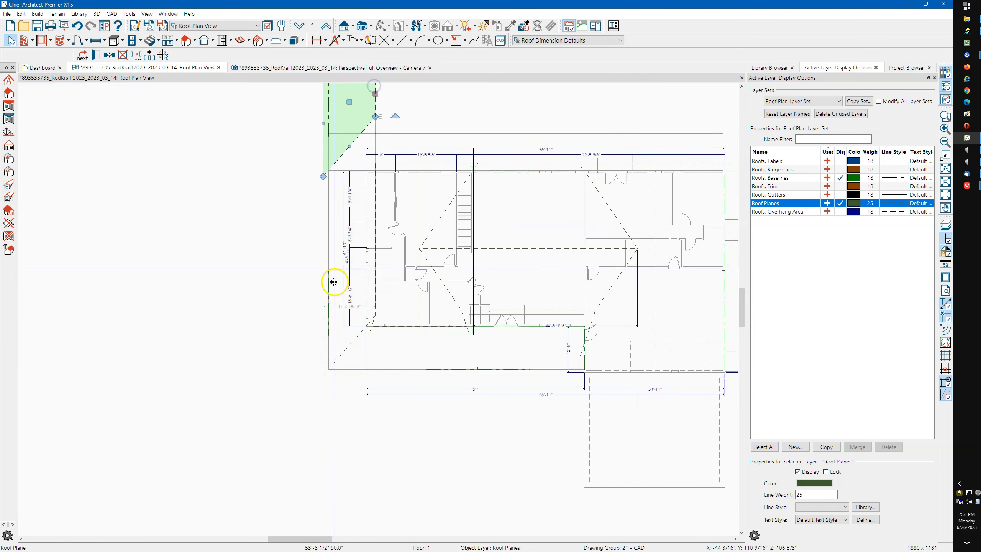
pyautogui.scroll(2, 339, 223)
pyautogui.scroll(1, 341, 224)
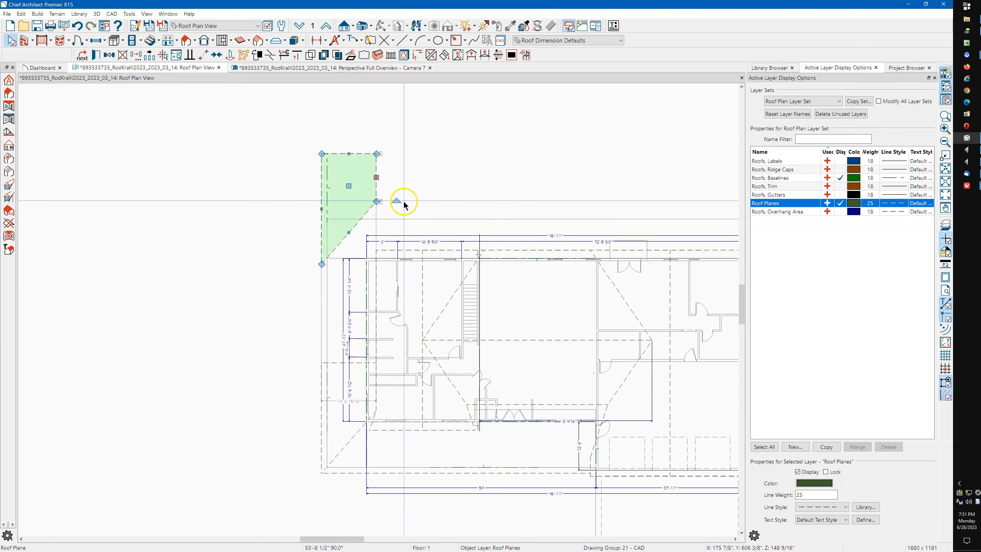
# Rotate the copied roof plane by -90°
pyautogui.moveTo(398, 201); pyautogui.dragTo(346, 234)
pyautogui.scroll(4, 349, 247)
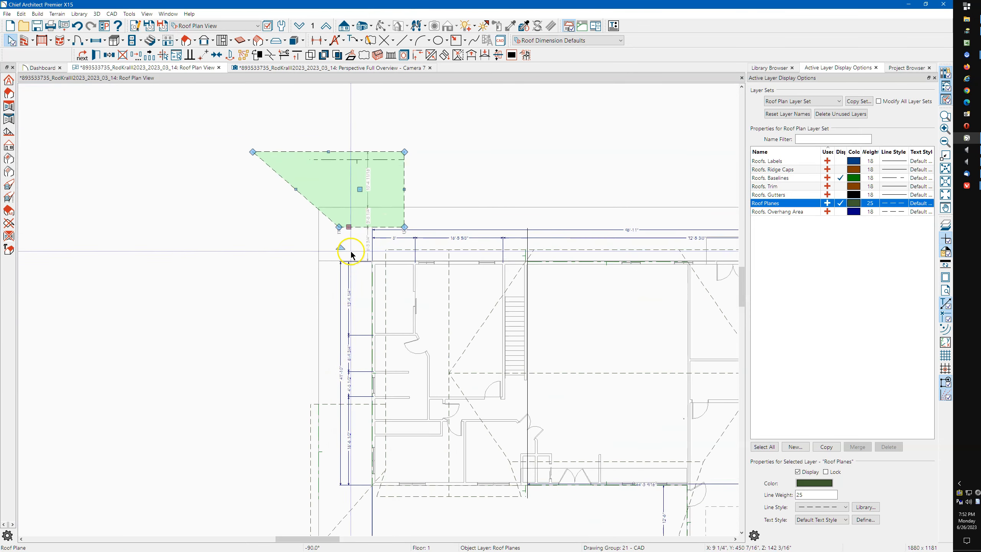
pyautogui.scroll(4, 365, 251)
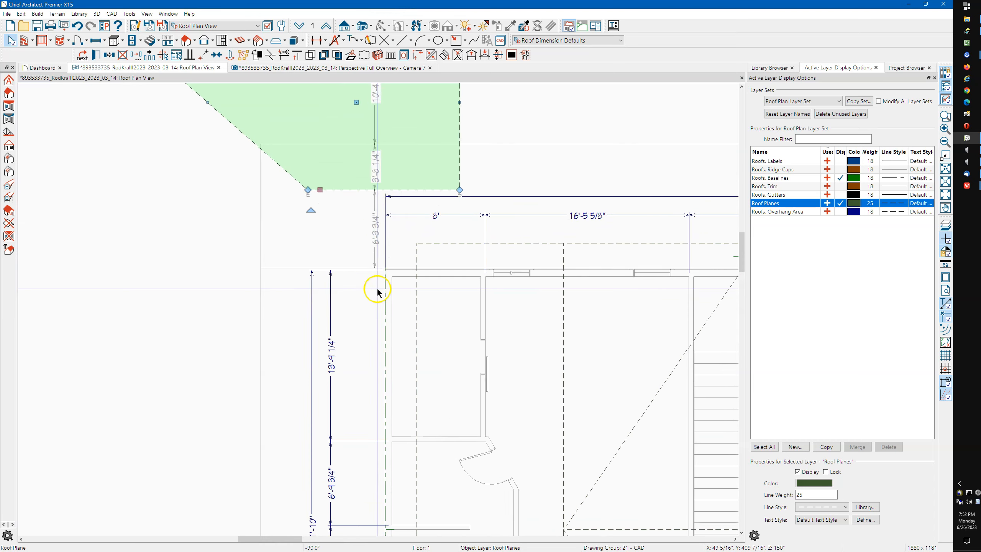
pyautogui.scroll(3, 369, 287)
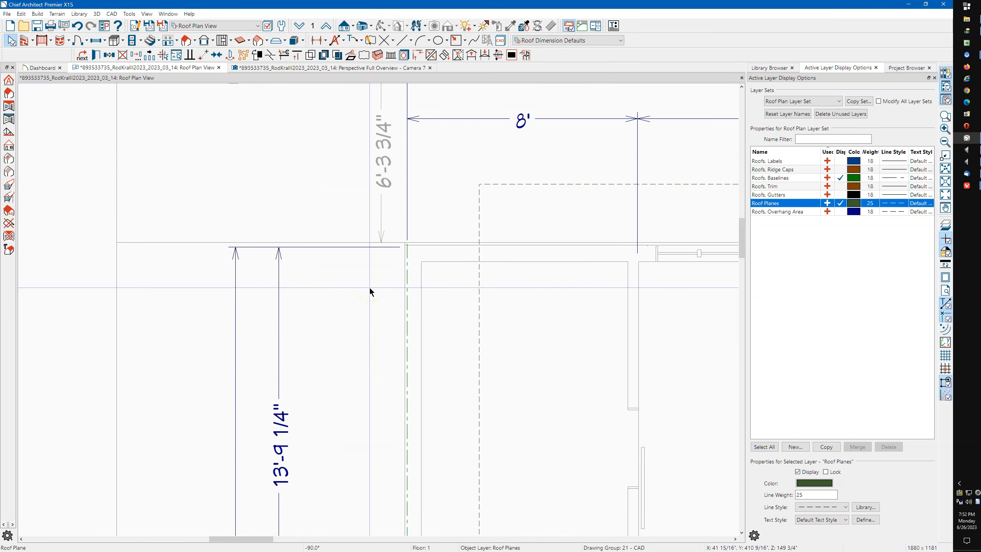
pyautogui.scroll(1, 370, 287)
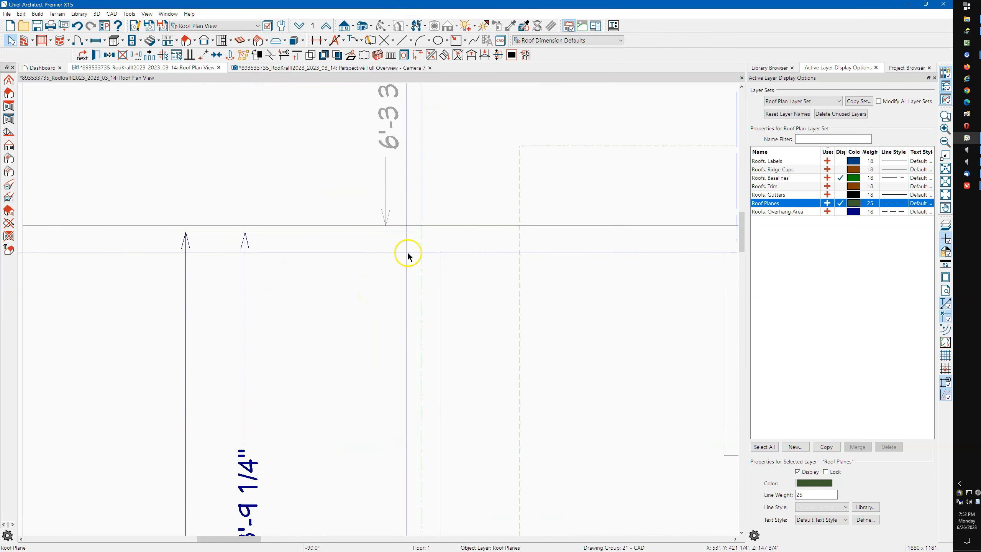
pyautogui.scroll(-5, 276, 203)
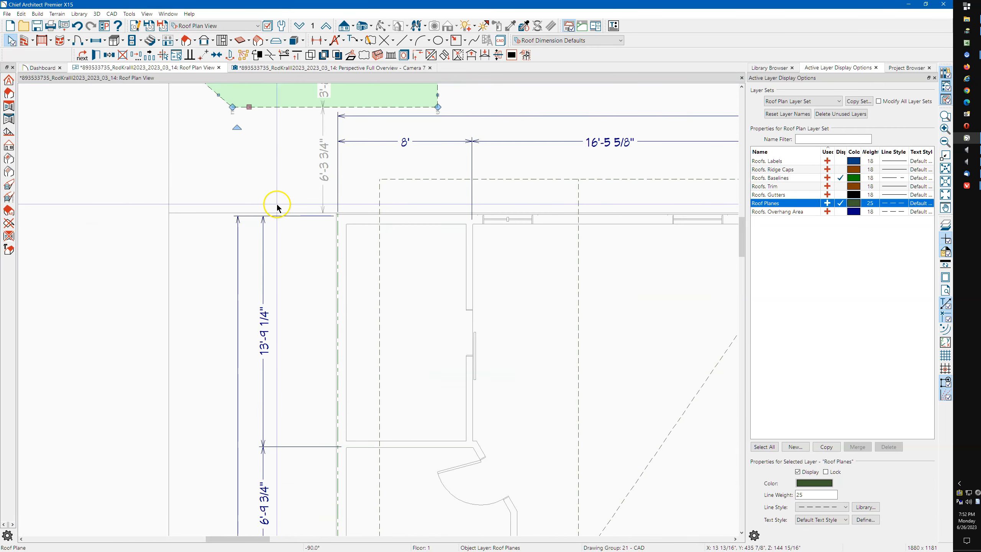
# Move the copy point-to-point so its corner lands on the house's upper-left corner
pyautogui.click(204, 56)
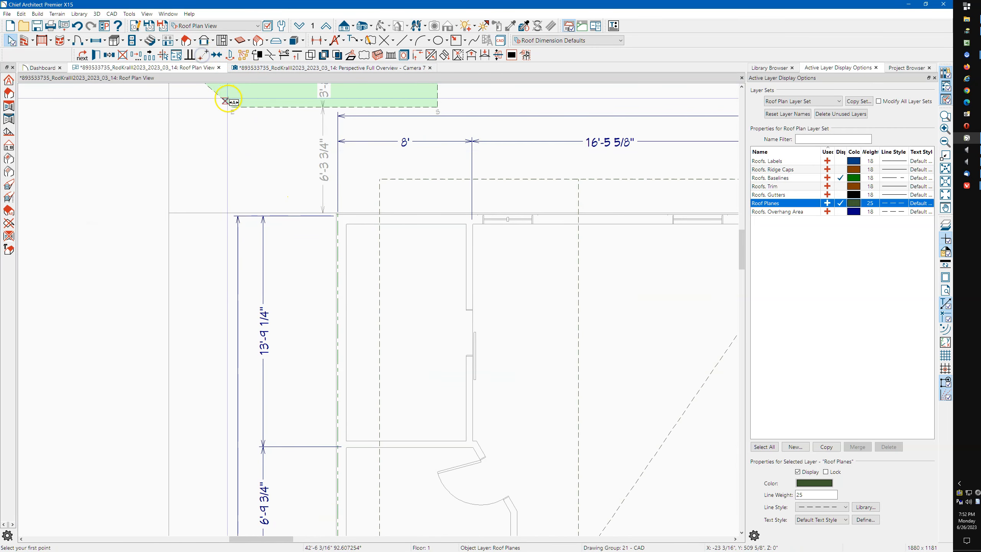
pyautogui.click(233, 106)
pyautogui.scroll(4, 313, 193)
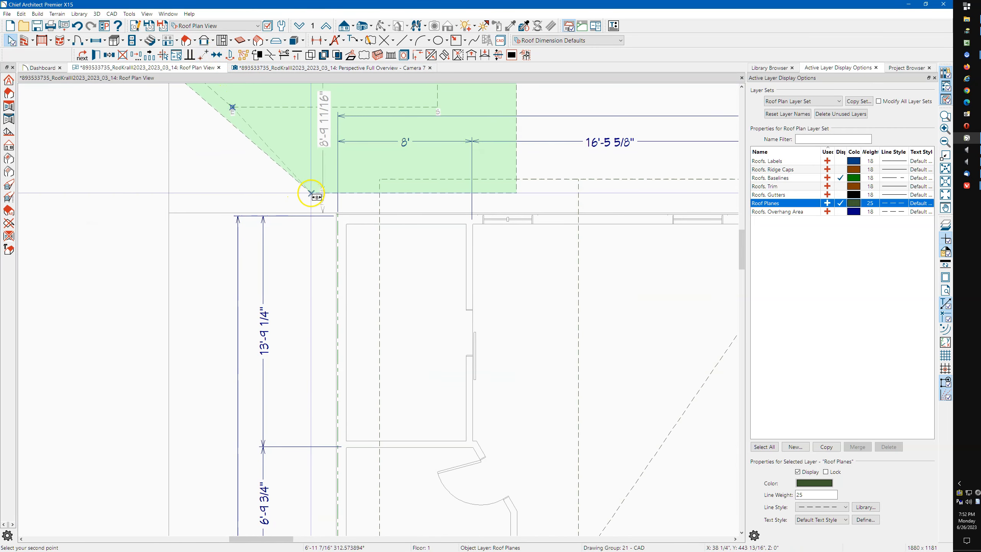
pyautogui.scroll(5, 339, 219)
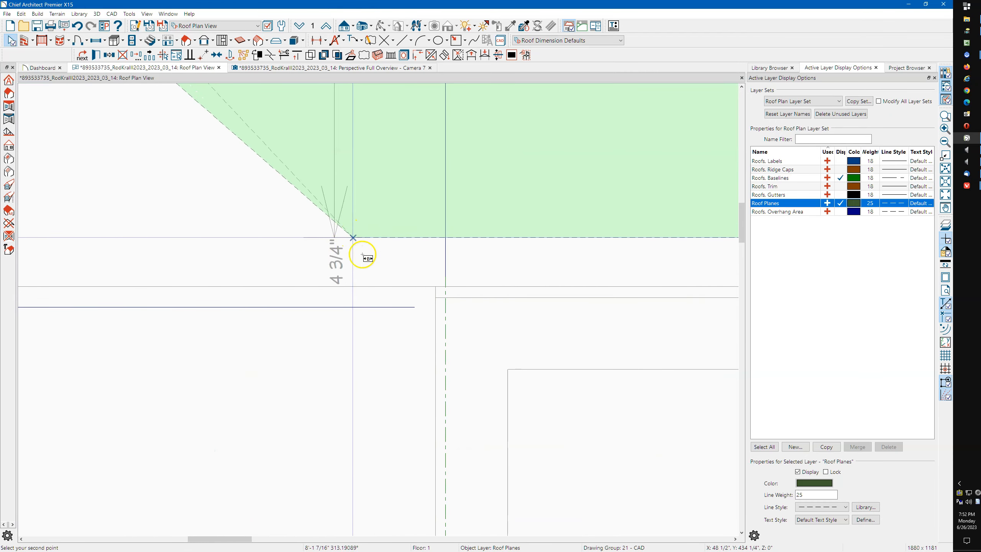
pyautogui.click(432, 297)
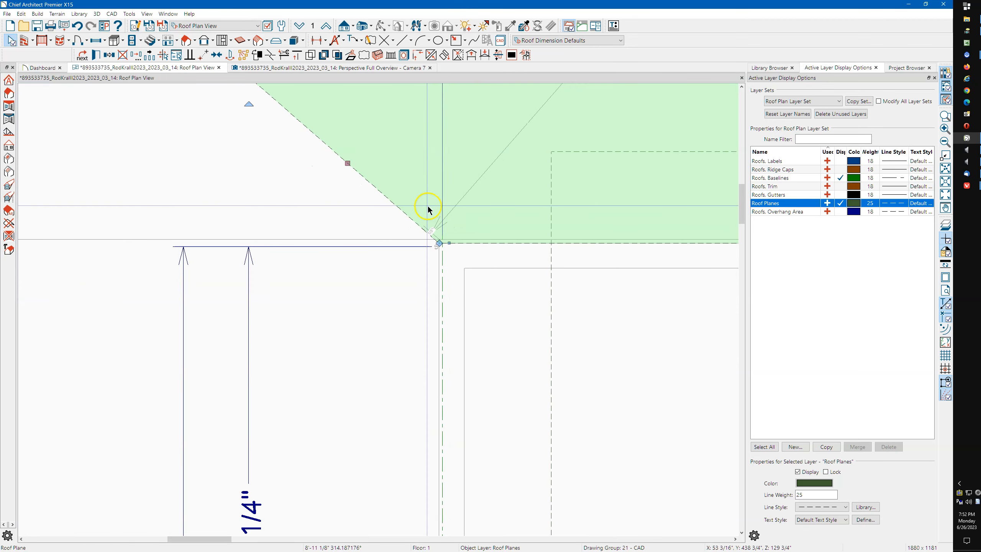
pyautogui.scroll(-5, 428, 209)
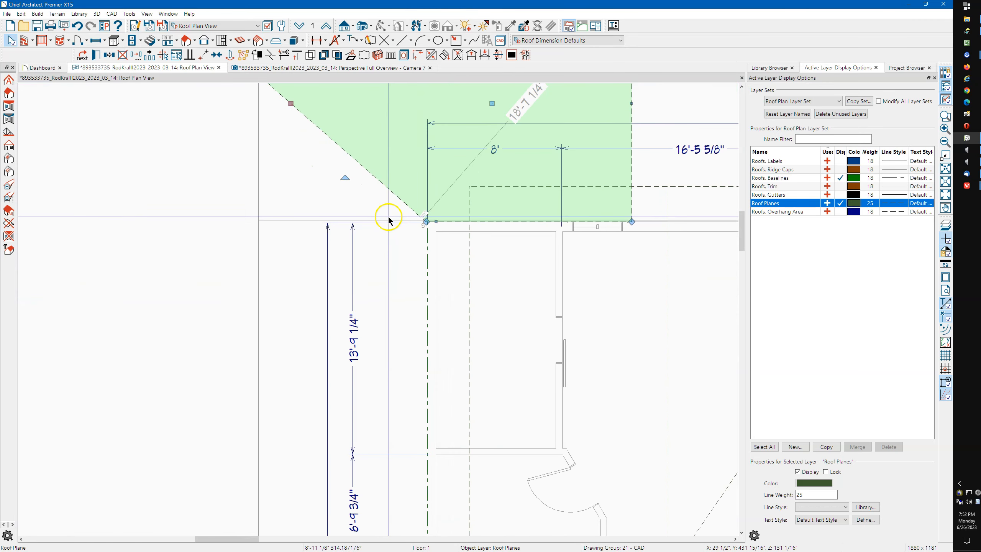
pyautogui.scroll(-1, 425, 221)
pyautogui.click(274, 199)
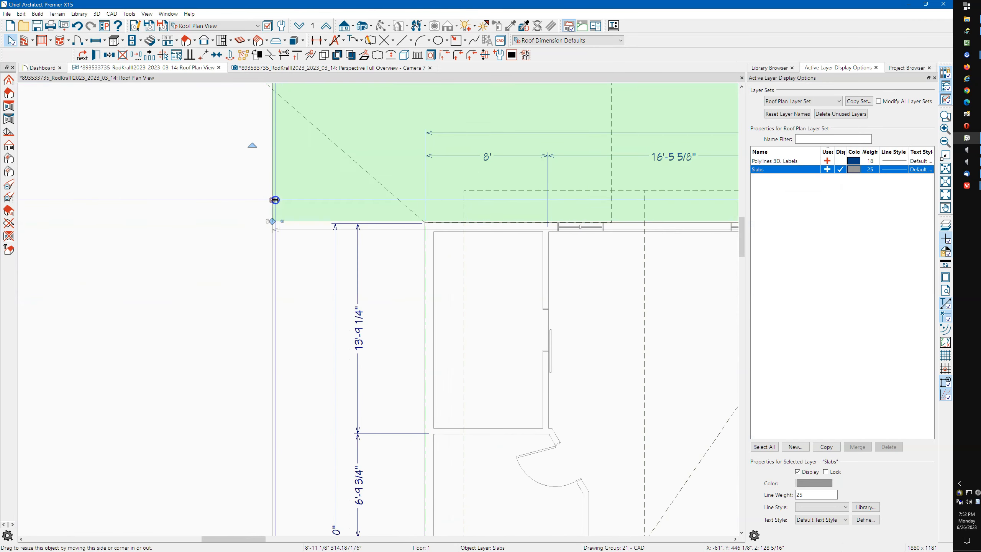
pyautogui.scroll(3, 305, 203)
pyautogui.scroll(-4, 283, 205)
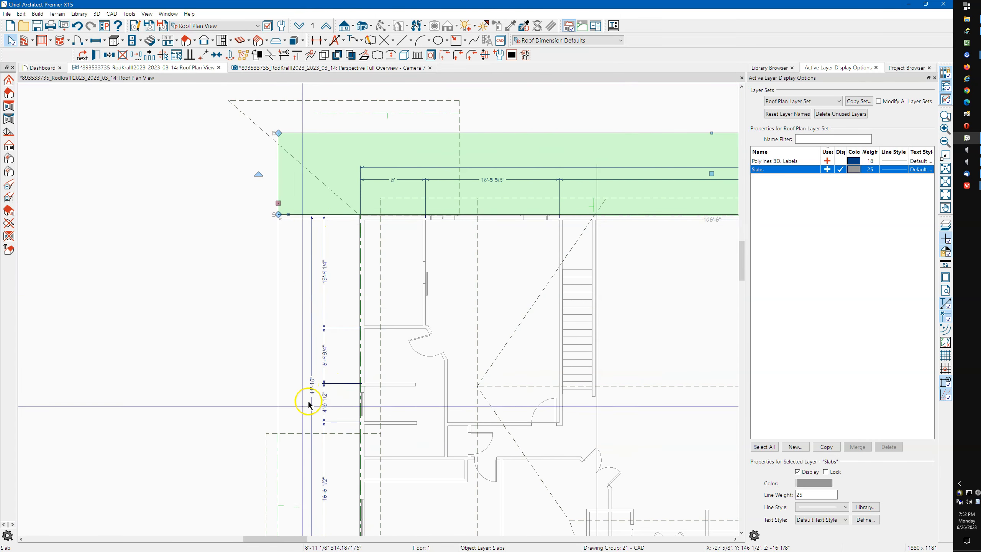
# Join the bottom-left roof plane up to the diagonal hip edge
pyautogui.click(285, 435)
pyautogui.press('j')
pyautogui.click(317, 188)
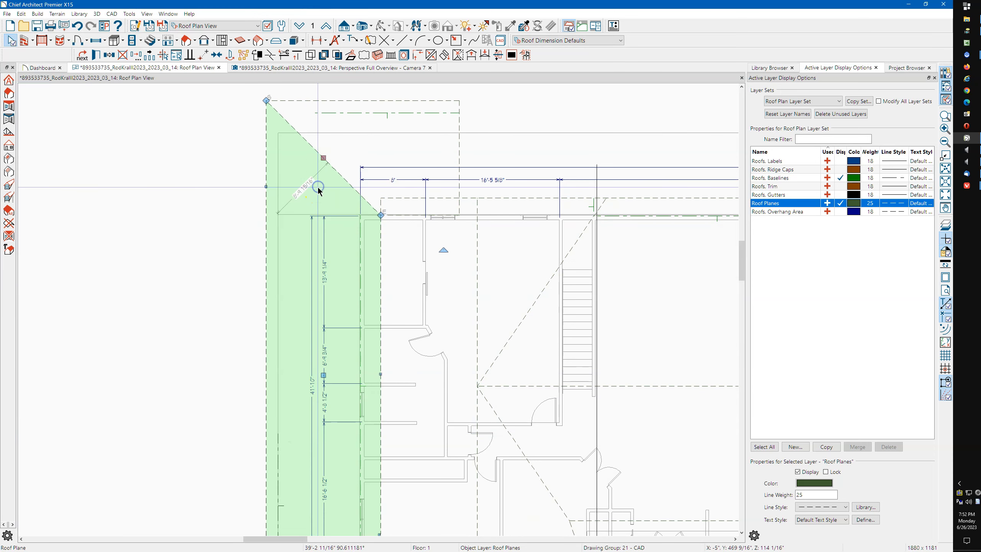
pyautogui.scroll(-1, 266, 193)
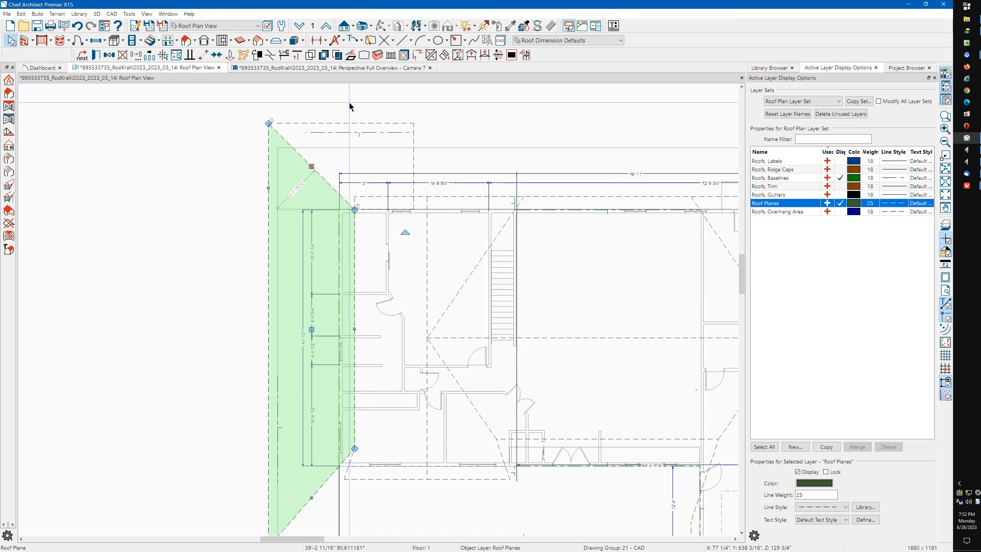
pyautogui.click(430, 148)
pyautogui.scroll(3, 431, 155)
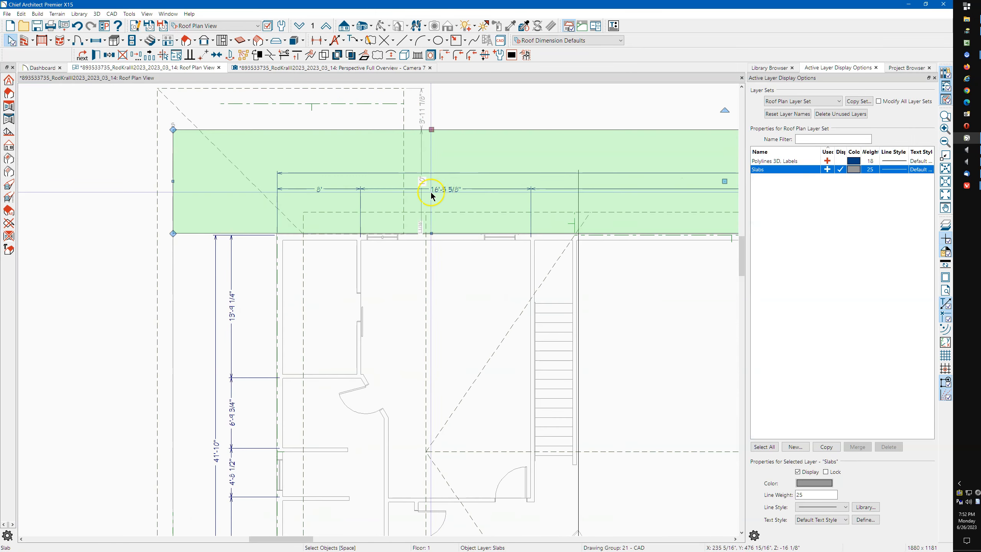
pyautogui.scroll(-2, 431, 195)
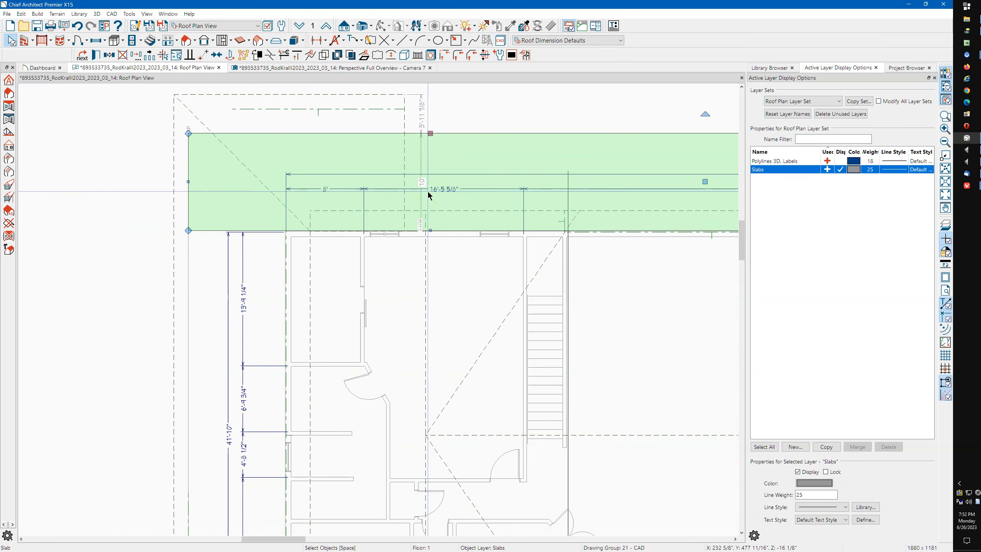
pyautogui.scroll(-3, 427, 192)
# Return to the Perspective Full Overview – Camera 7 and orbit toward the porch roof
pyautogui.press('Escape')
pyautogui.click(373, 73)
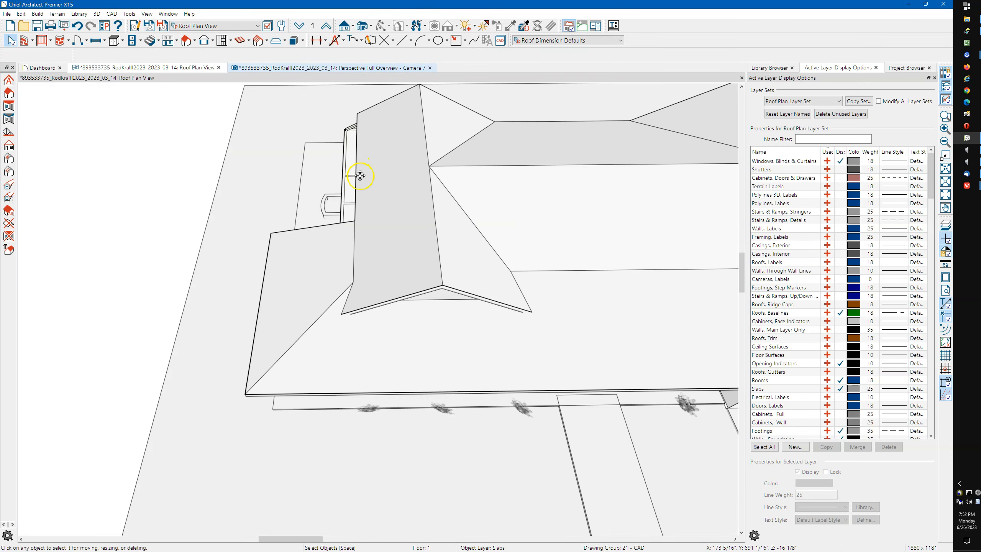
pyautogui.moveTo(351, 164); pyautogui.dragTo(375, 141)
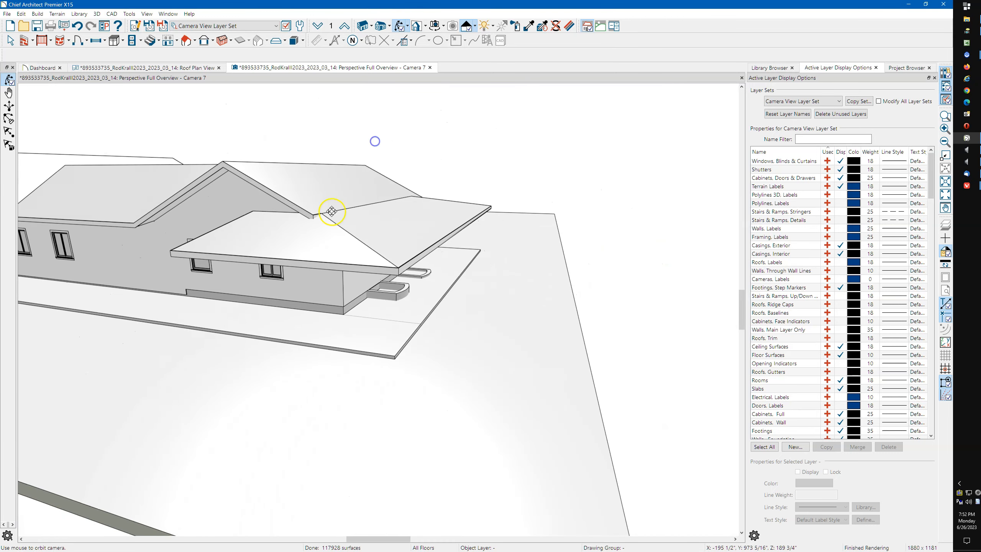
# Lock the front porch roof plane's fascia top height and lower its pitch to 2 in 12
pyautogui.press('space')
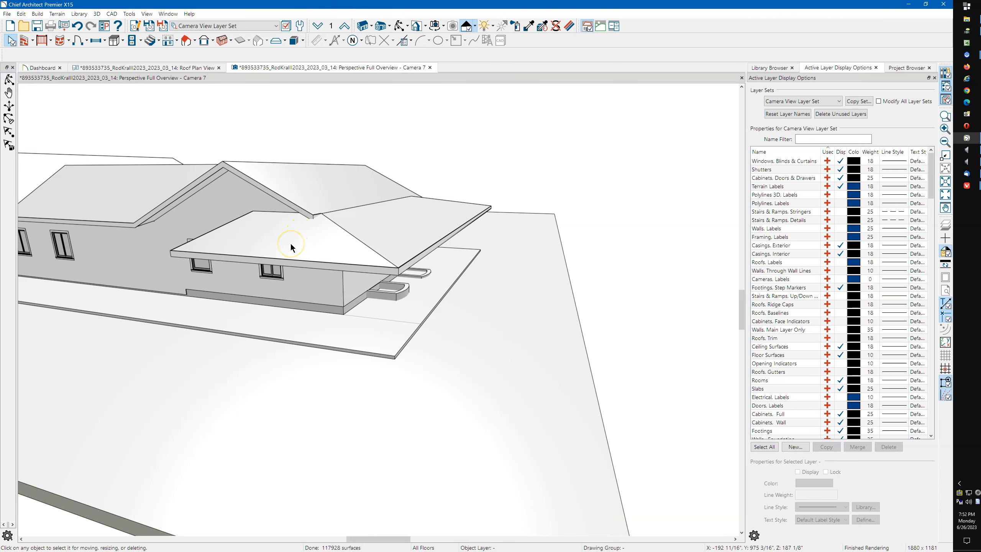
pyautogui.click(291, 246)
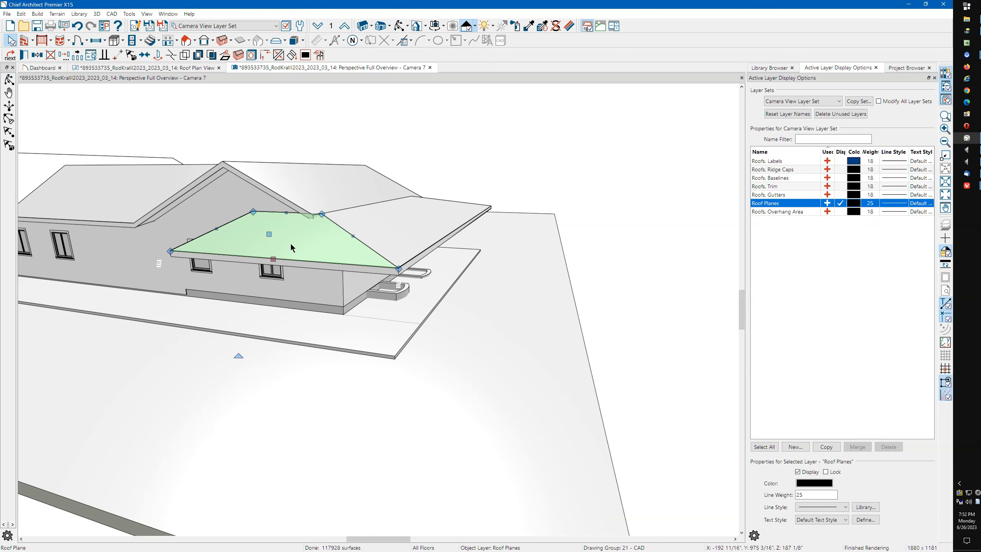
pyautogui.doubleClick(290, 244)
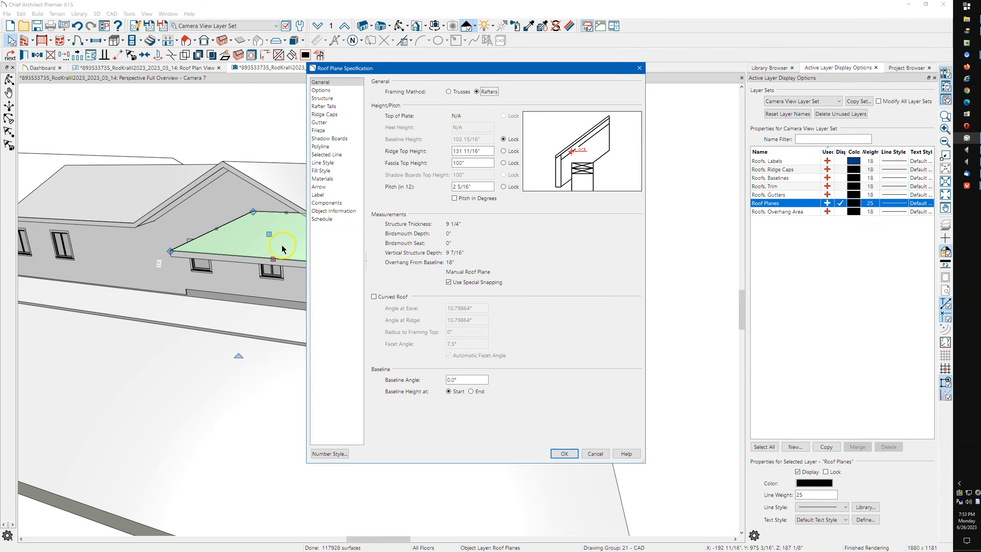
pyautogui.click(503, 164)
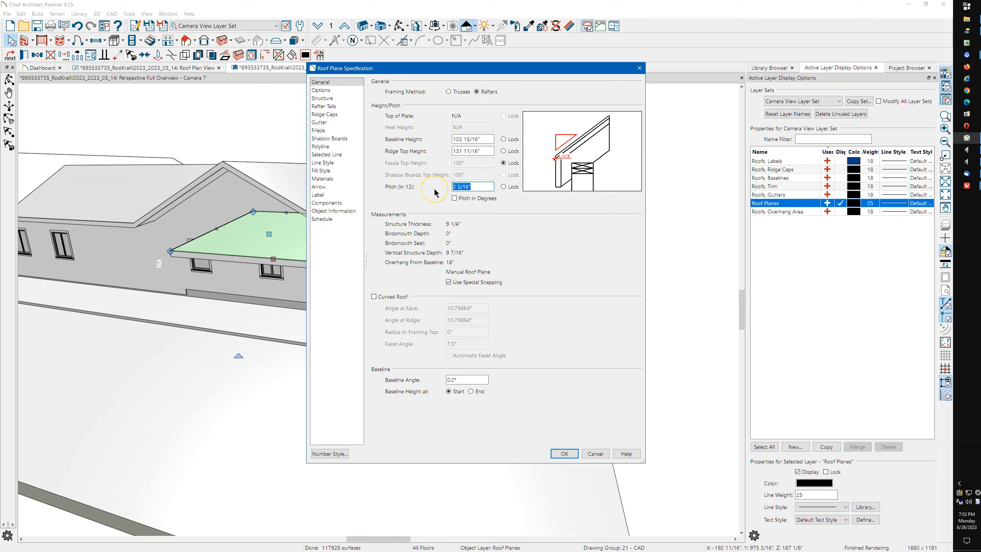
pyautogui.click(564, 454)
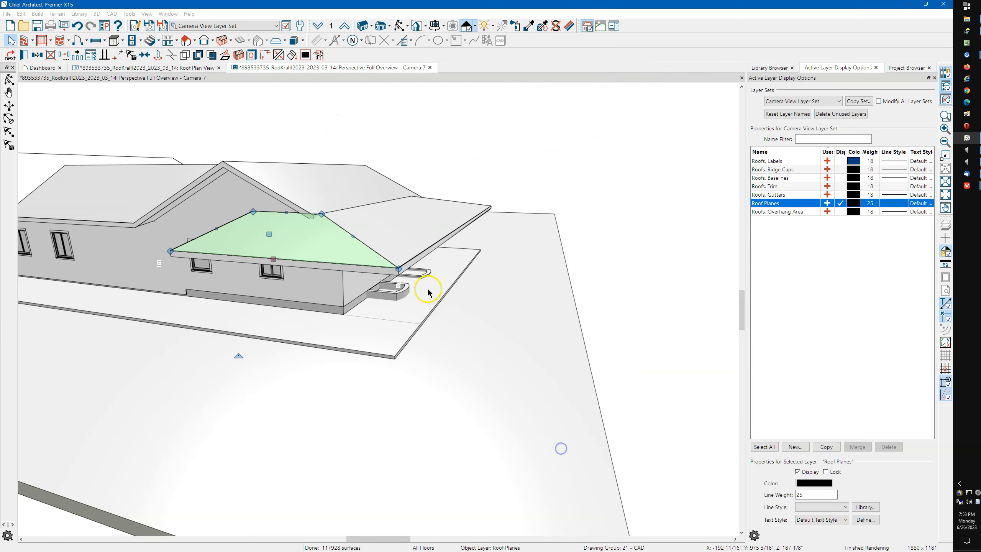
pyautogui.keyDown('shift'); pyautogui.click(357, 239); pyautogui.keyUp('shift')
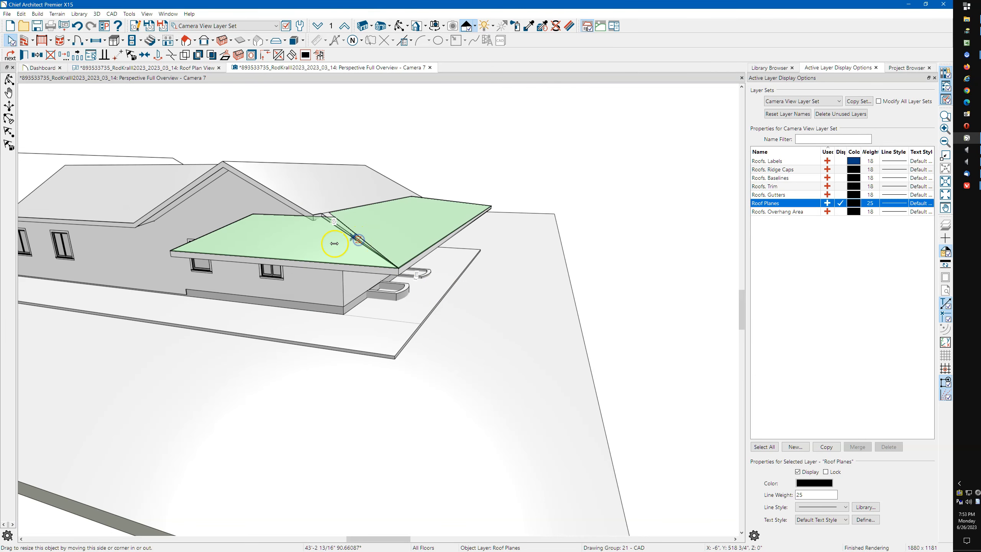
pyautogui.press('Escape')
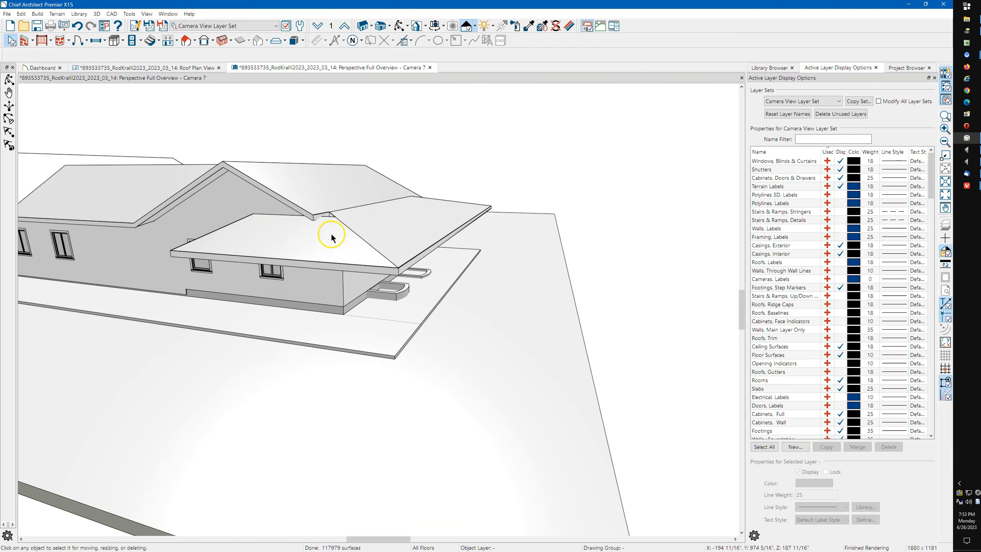
# Pull the upper roof plane's corner down into the valley at the eave junction
pyautogui.click(399, 27)
pyautogui.moveTo(387, 172); pyautogui.dragTo(390, 194)
pyautogui.scroll(2, 329, 283)
pyautogui.scroll(2, 329, 284)
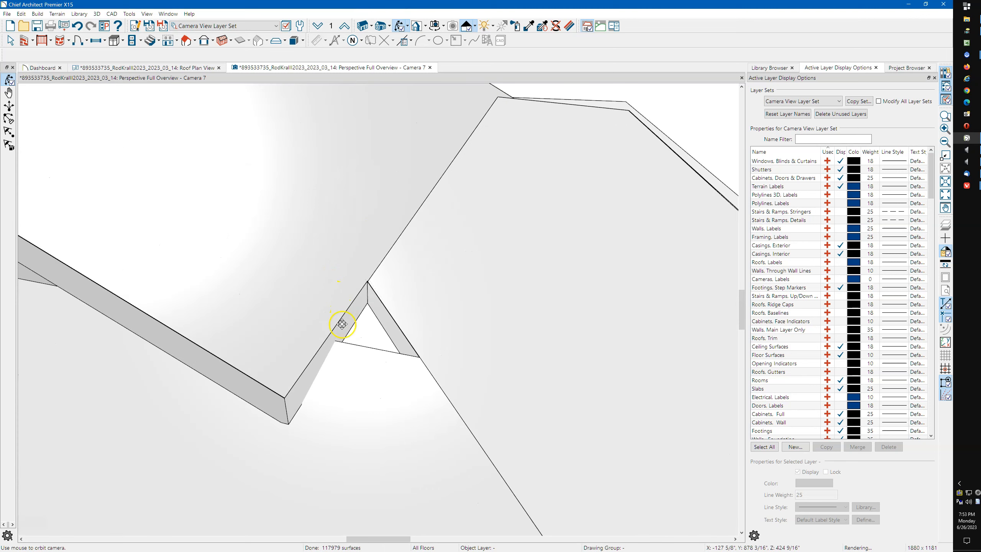
pyautogui.press('space')
pyautogui.click(291, 340)
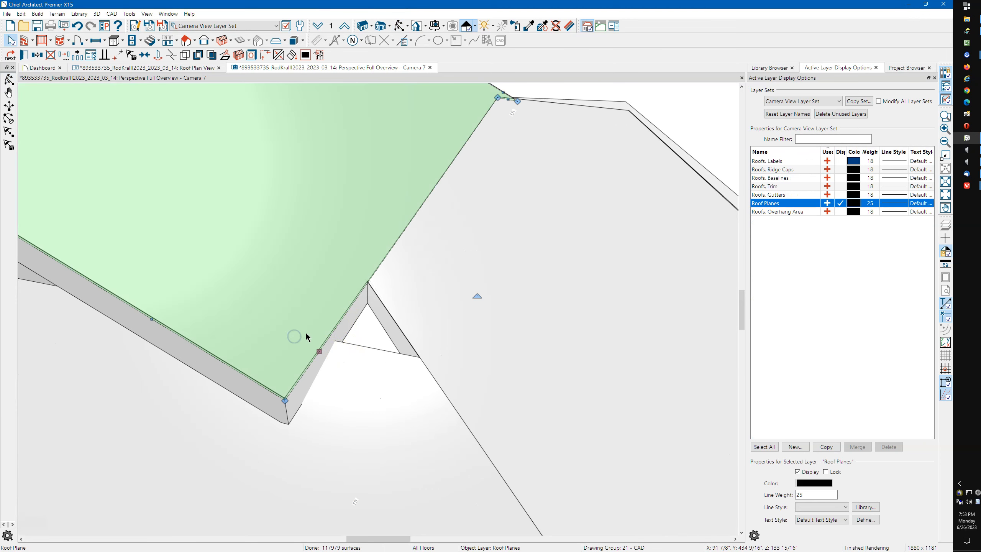
pyautogui.press('3')
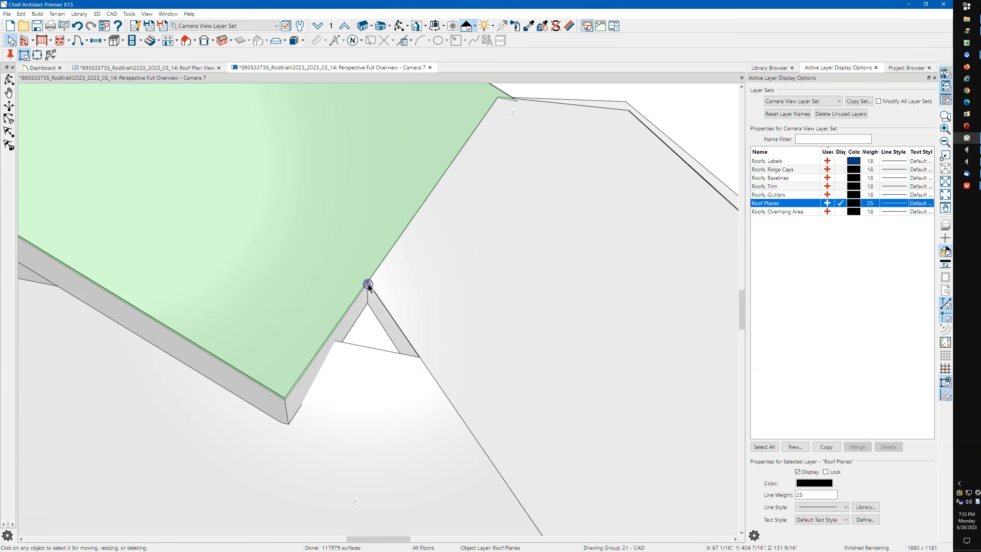
pyautogui.moveTo(285, 403); pyautogui.dragTo(401, 461)
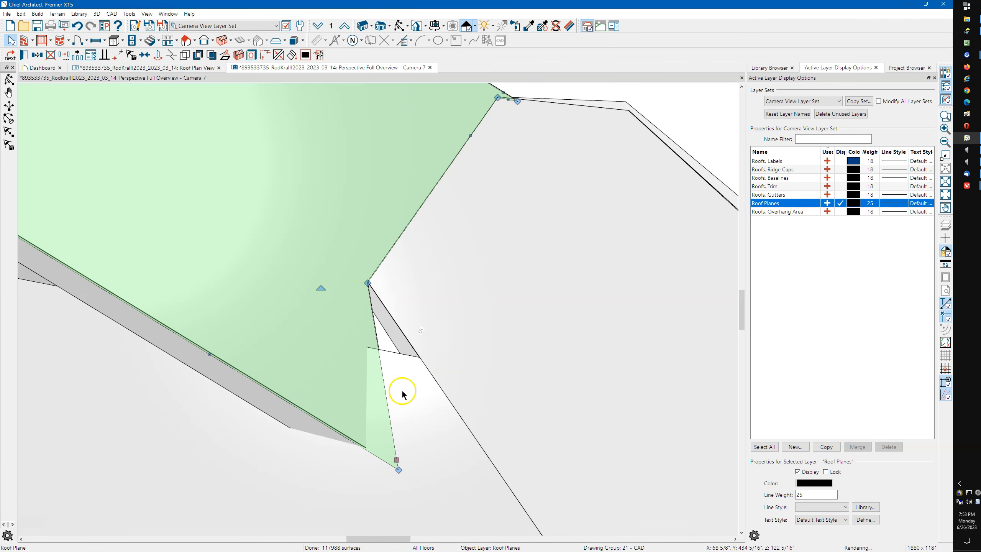
# Pull the lower roof plane's corner up to the junction and shift its edge to close the gap
pyautogui.click(401, 390)
pyautogui.press('Escape')
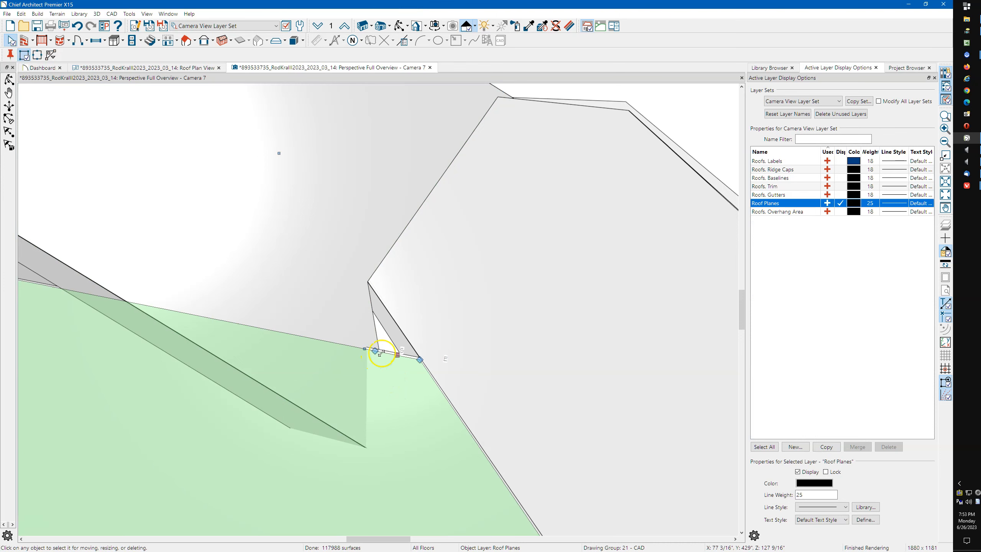
pyautogui.click(381, 352)
pyautogui.moveTo(420, 356); pyautogui.dragTo(382, 300)
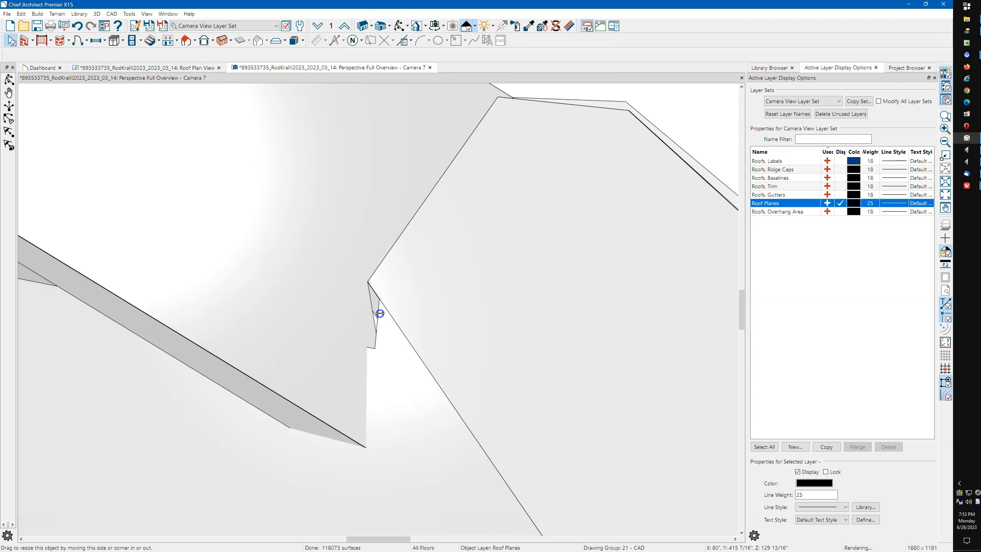
pyautogui.moveTo(377, 313); pyautogui.dragTo(371, 315)
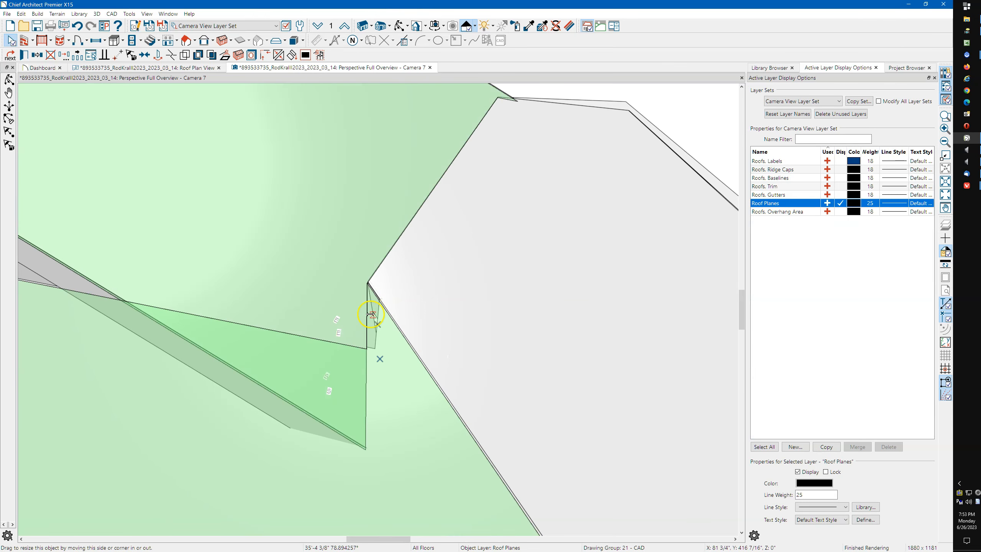
pyautogui.press('Escape')
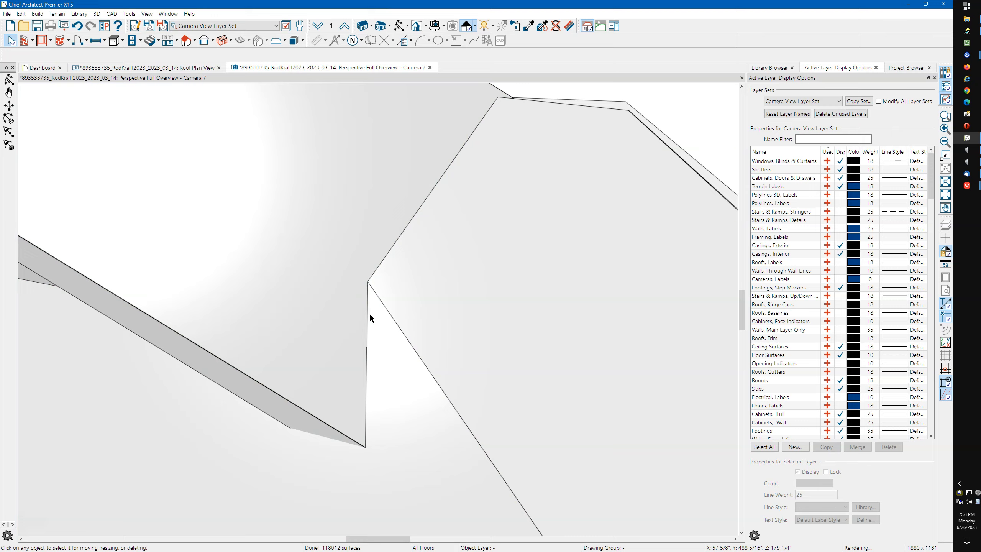
pyautogui.scroll(-4, 363, 307)
pyautogui.scroll(-2, 363, 307)
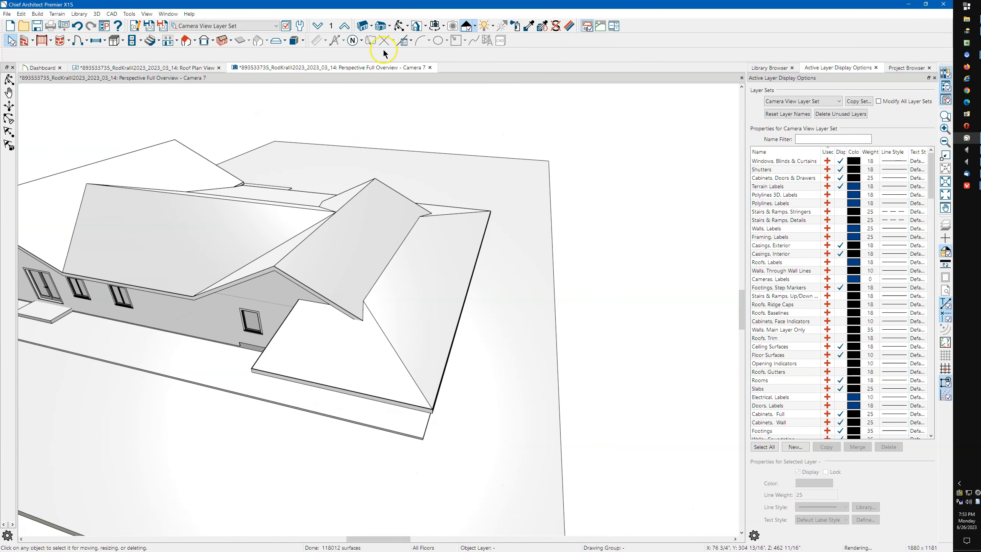
# From a top view, stretch the small rear roof plane across the back to the opposite corner
pyautogui.click(400, 26)
pyautogui.moveTo(389, 182); pyautogui.dragTo(420, 347)
pyautogui.press('space')
pyautogui.click(295, 221)
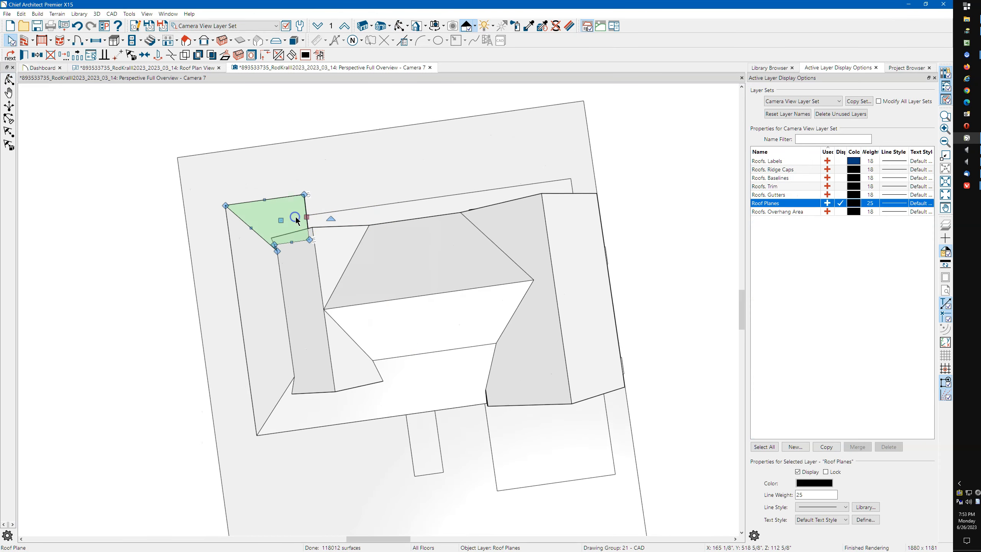
pyautogui.moveTo(319, 215); pyautogui.dragTo(587, 183)
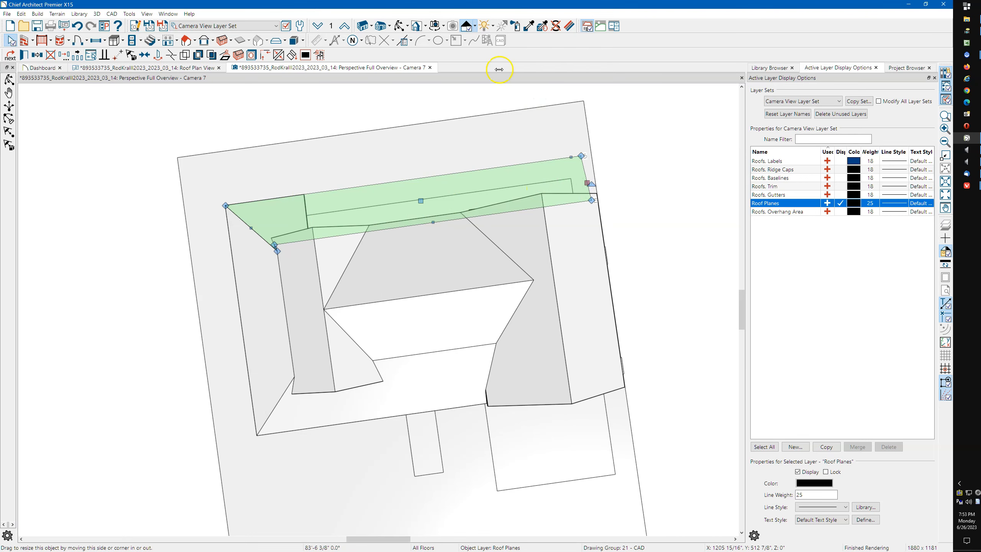
pyautogui.click(402, 30)
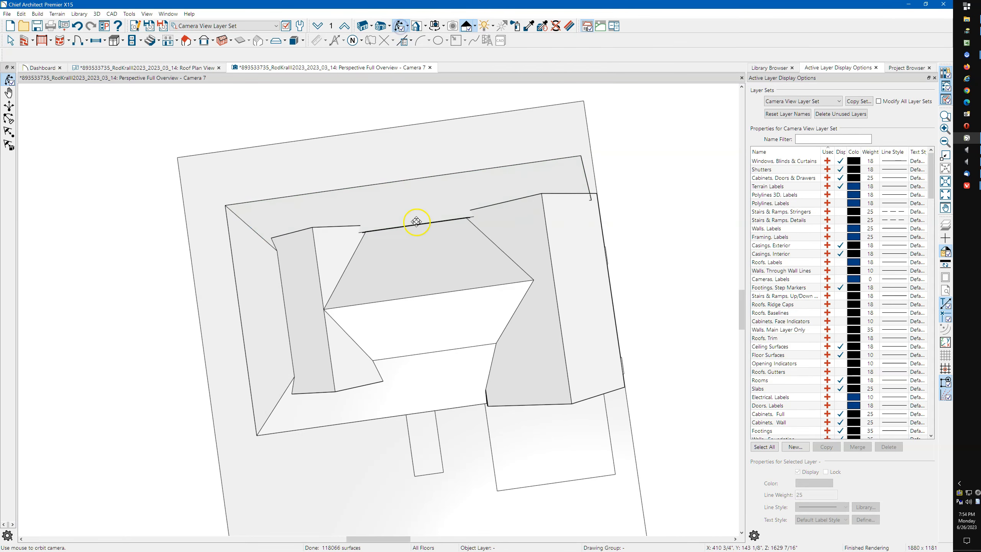
pyautogui.moveTo(419, 254); pyautogui.dragTo(405, 201)
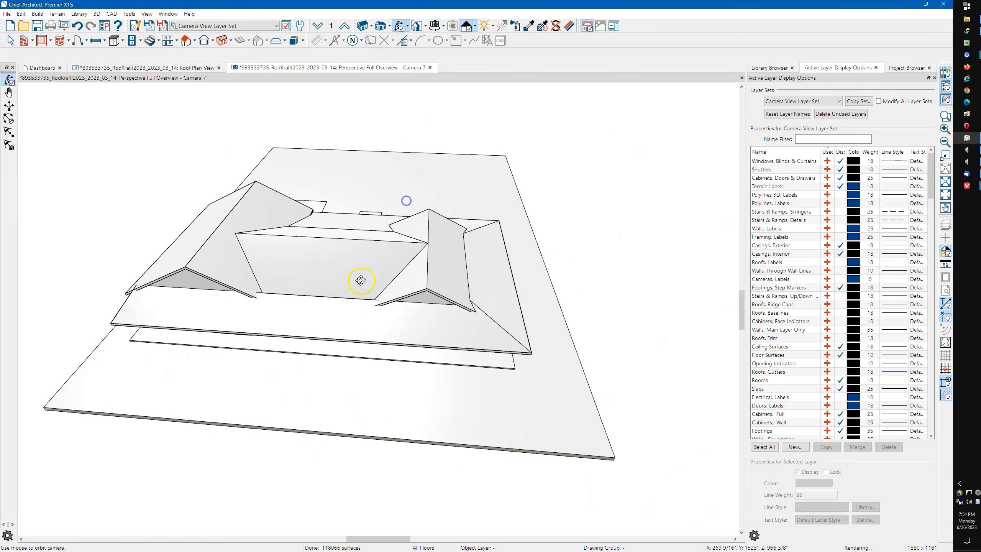
pyautogui.moveTo(316, 308); pyautogui.dragTo(333, 326)
pyautogui.press('space')
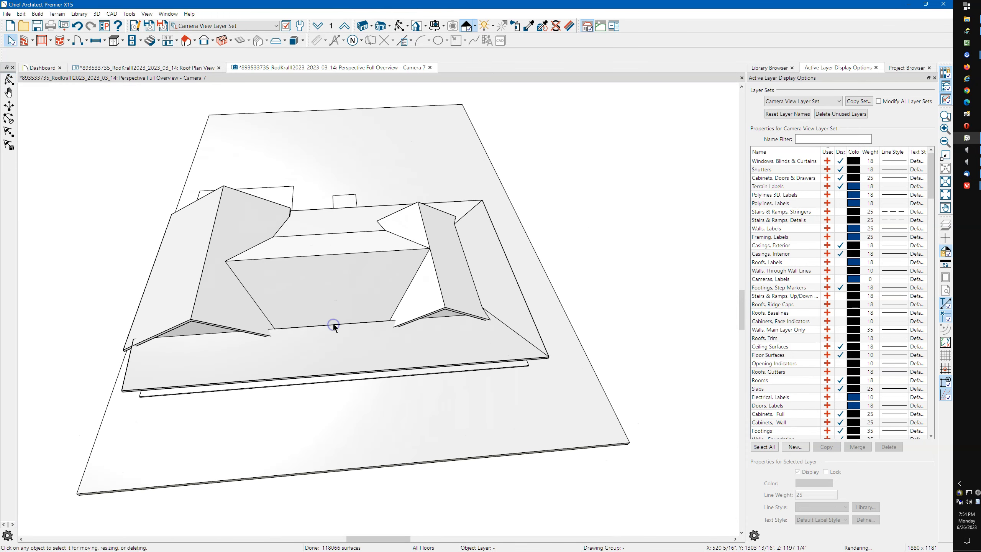
# Shrink the upper front roof plane and add a break point on the lower plane's top edge
pyautogui.scroll(4, 286, 320)
pyautogui.click(289, 320)
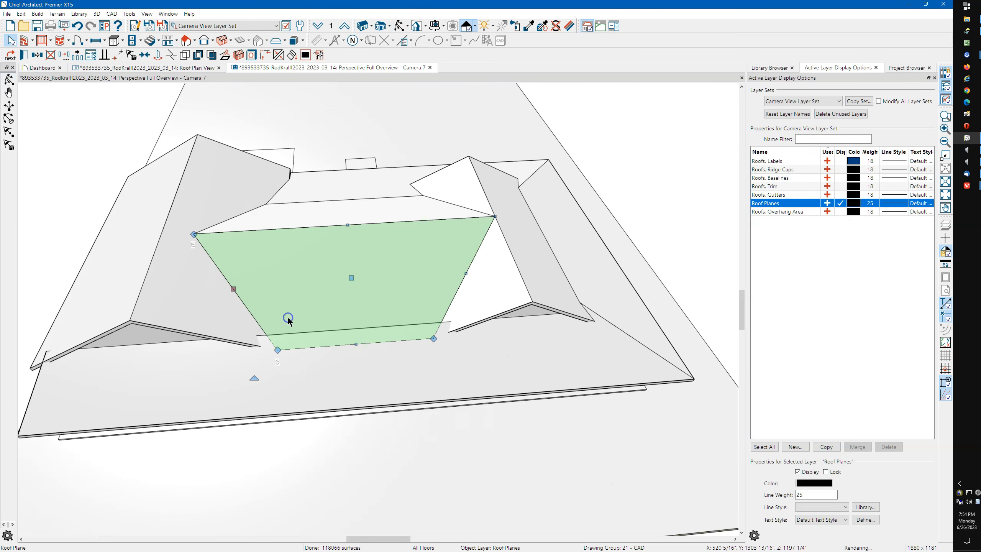
pyautogui.moveTo(356, 343); pyautogui.dragTo(350, 303)
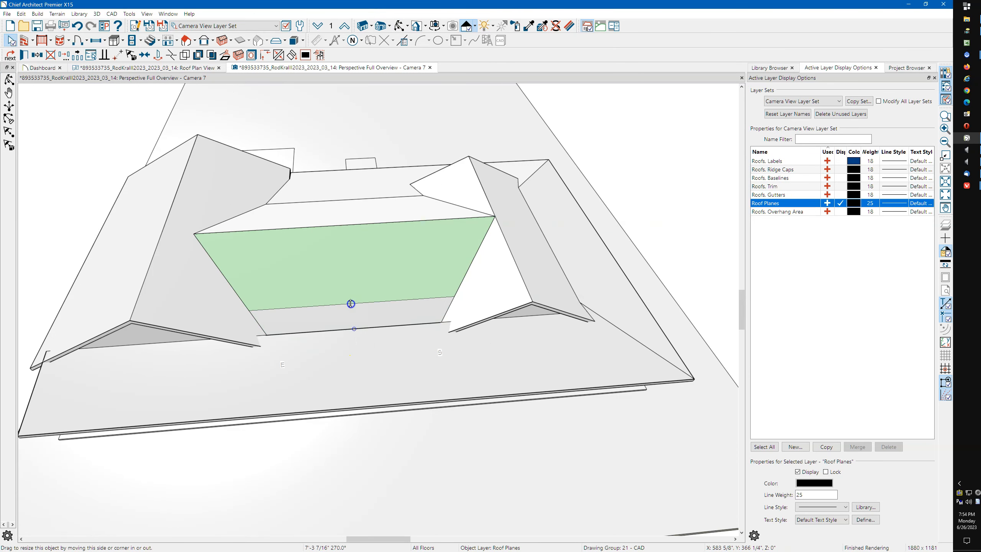
pyautogui.click(285, 340)
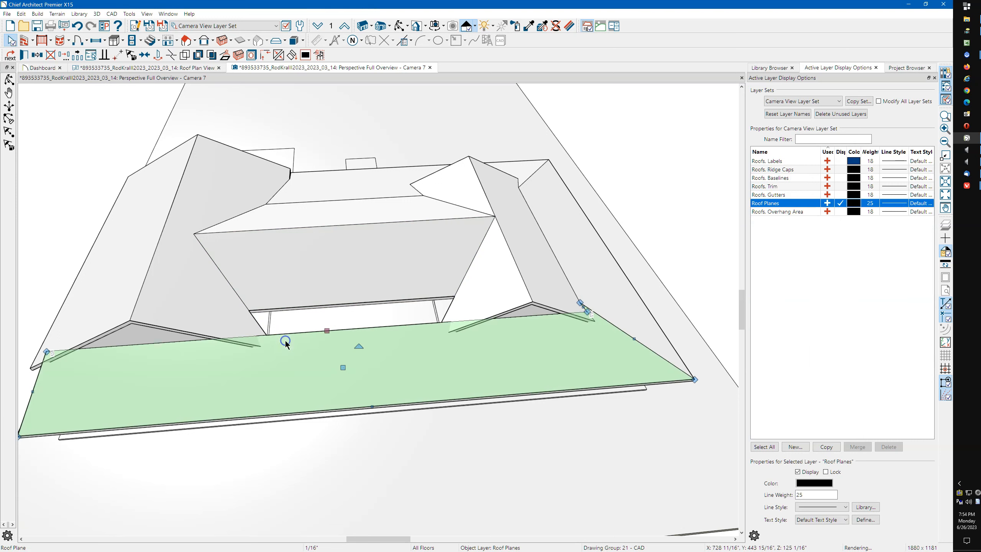
pyautogui.click(281, 339)
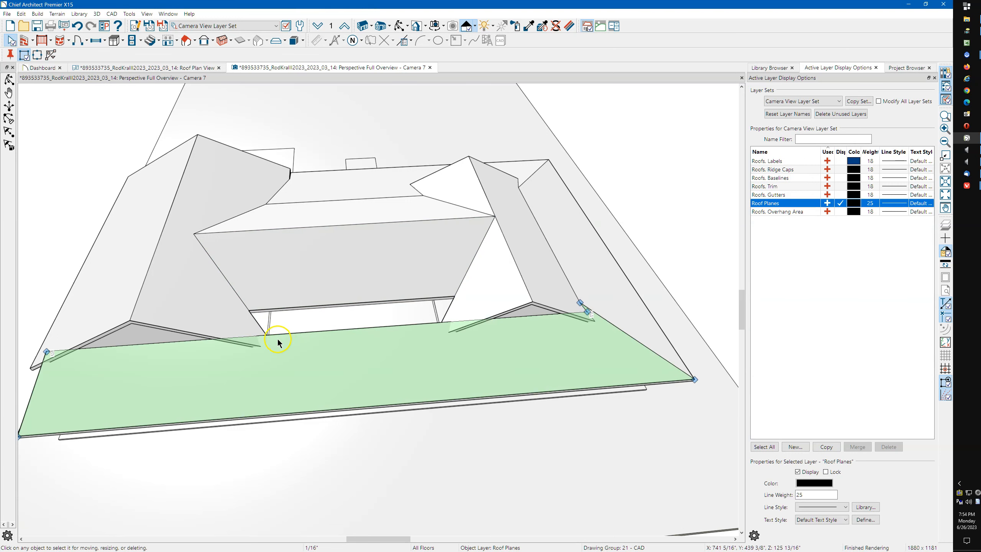
pyautogui.click(274, 339)
pyautogui.press('3')
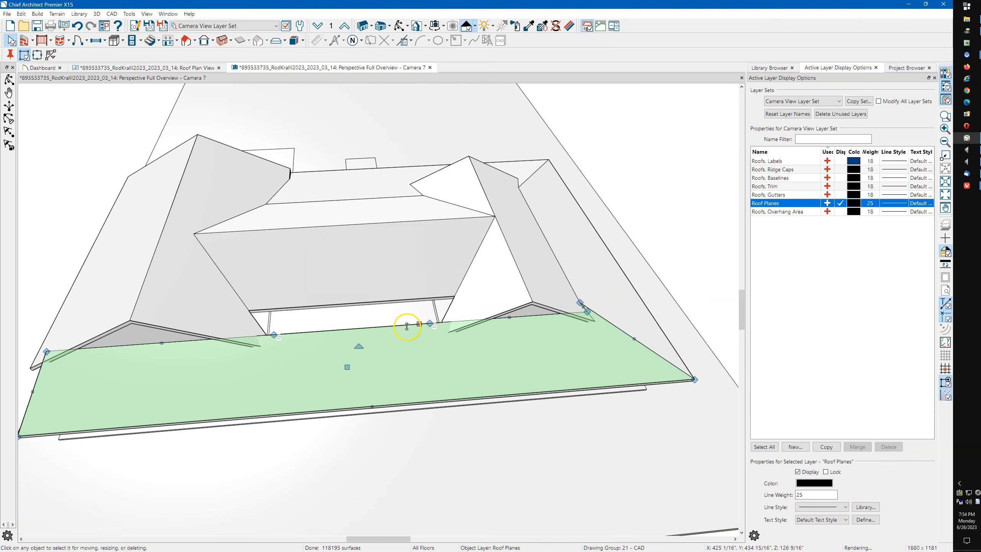
# Raise the porch roof plane's back edge up to meet the main roof
pyautogui.click(416, 324)
pyautogui.moveTo(419, 324); pyautogui.dragTo(422, 300)
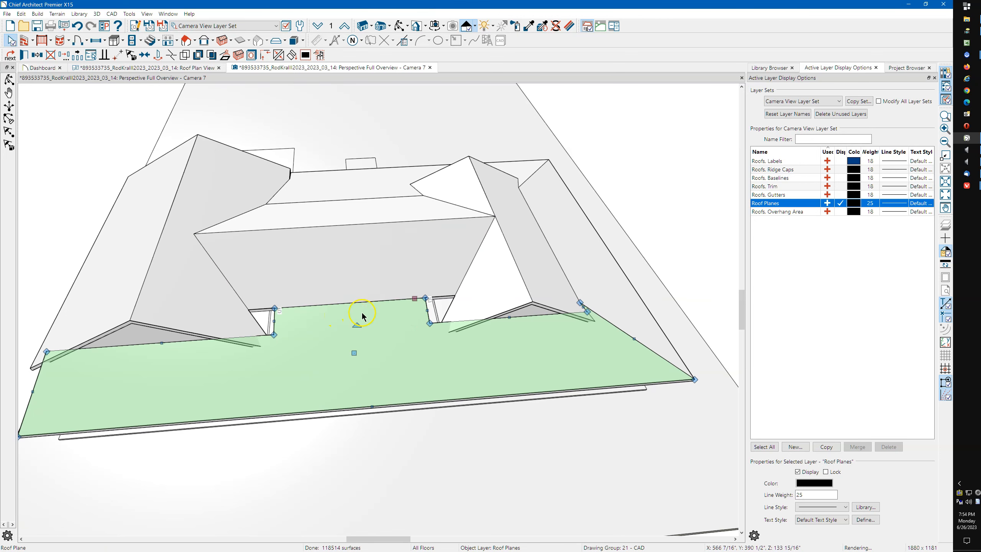
pyautogui.scroll(2, 434, 309)
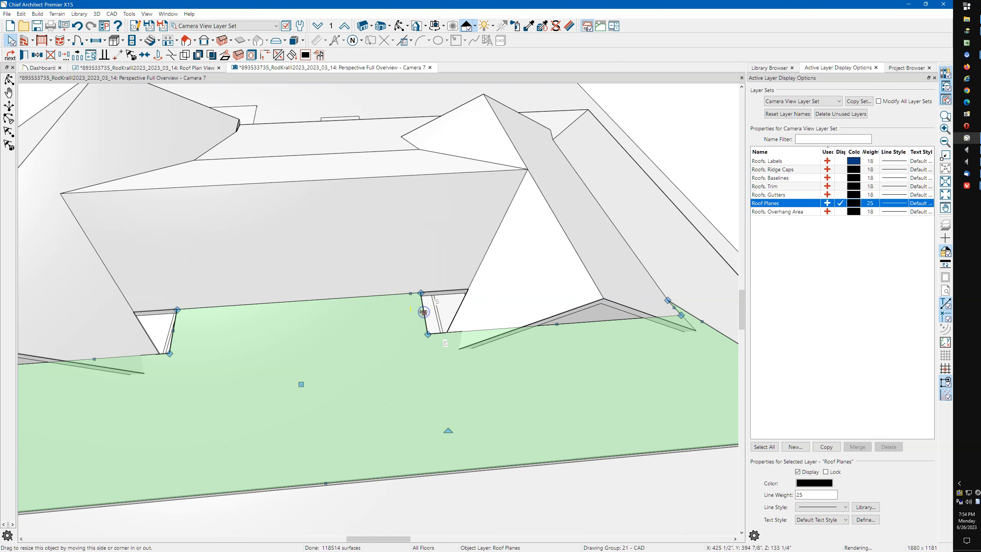
# Stretch the porch plane's notch edge right to the triangular gable roof plane and select that plane
pyautogui.moveTo(452, 311); pyautogui.dragTo(456, 312)
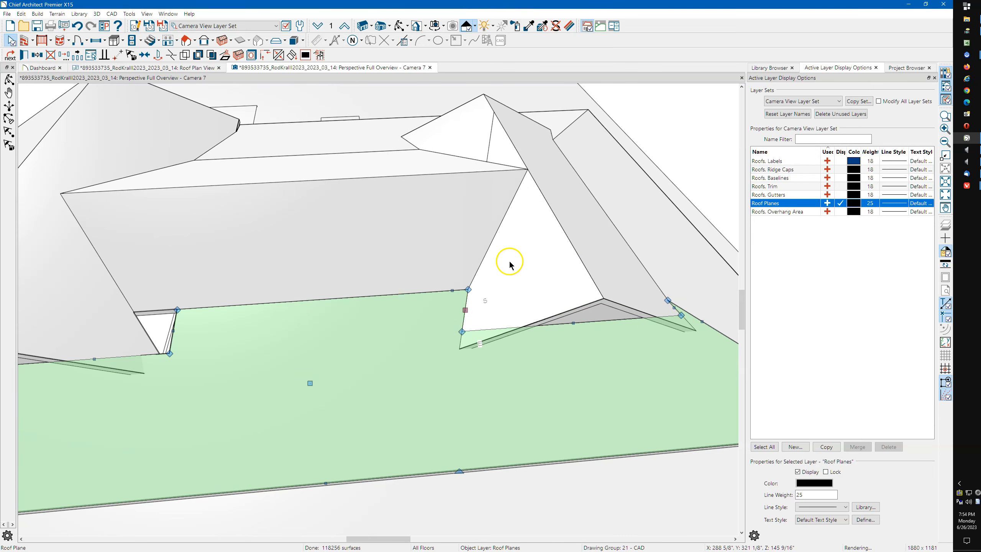
pyautogui.click(510, 264)
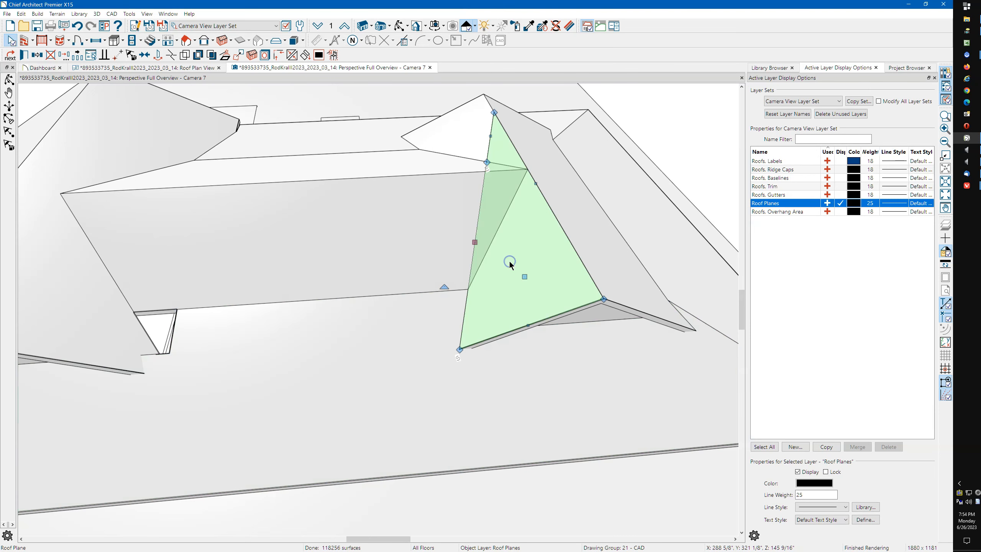
pyautogui.click(475, 296)
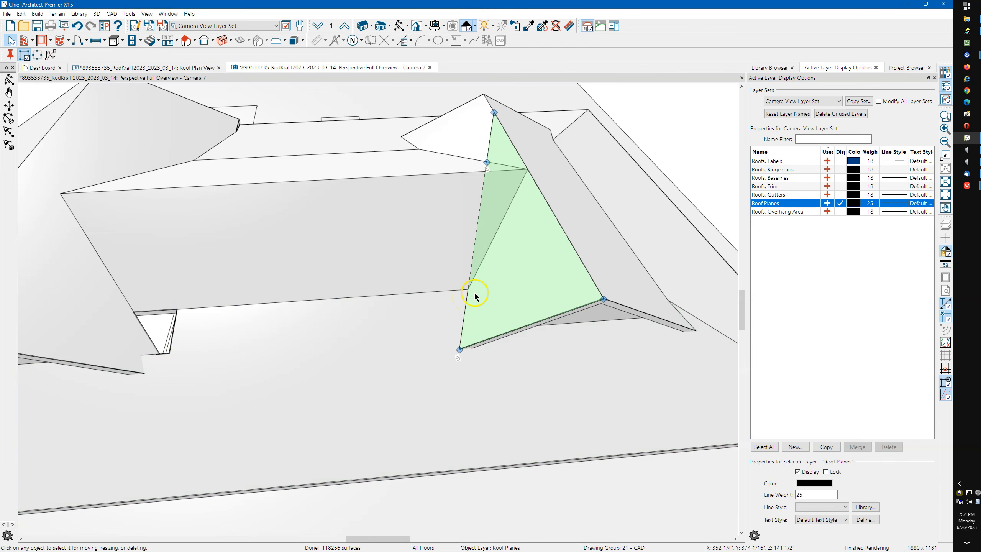
pyautogui.click(469, 289)
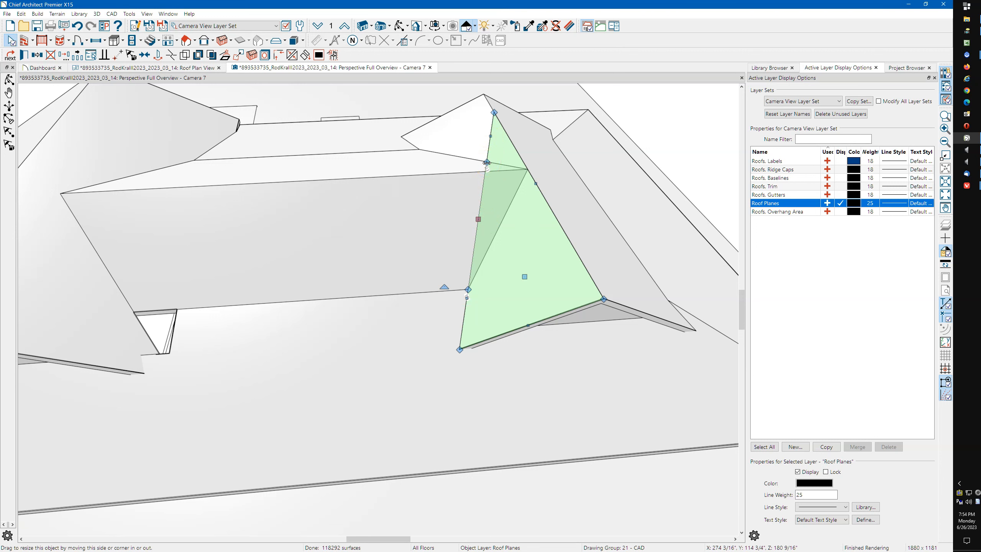
# Join two edges of the triangular gable plane with Intersect/Join Two Lines, accepting the warning
pyautogui.click(279, 57)
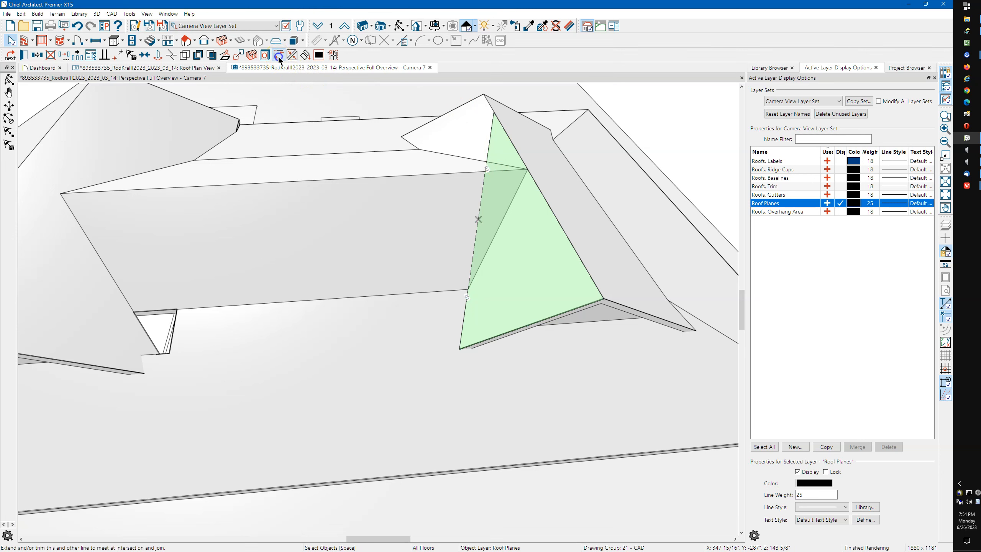
pyautogui.click(512, 150)
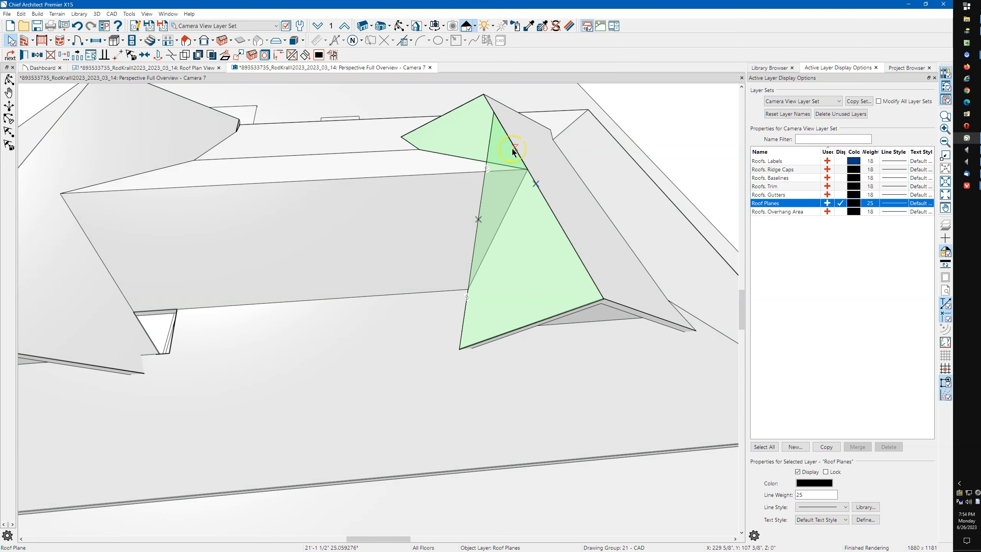
pyautogui.click(516, 149)
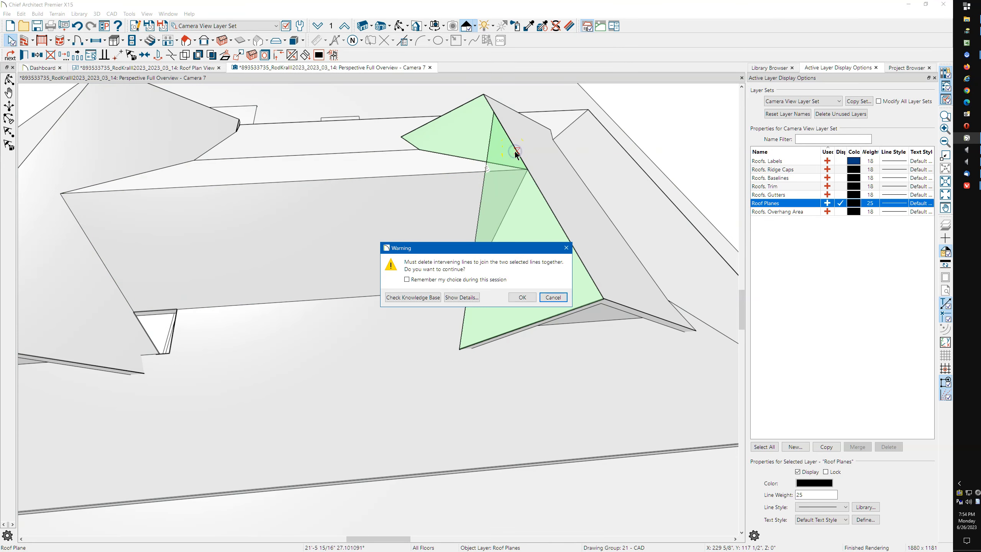
pyautogui.click(518, 297)
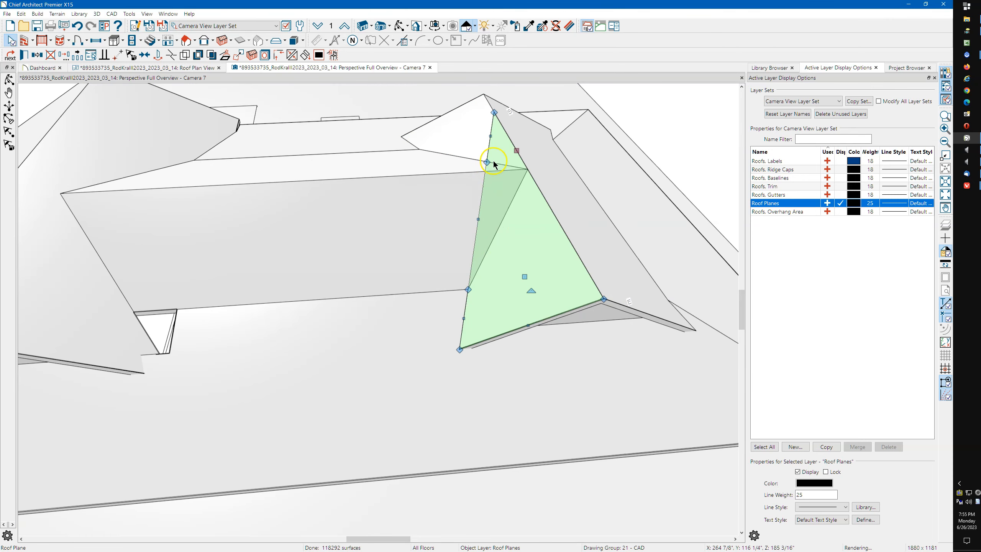
pyautogui.scroll(2, 495, 158)
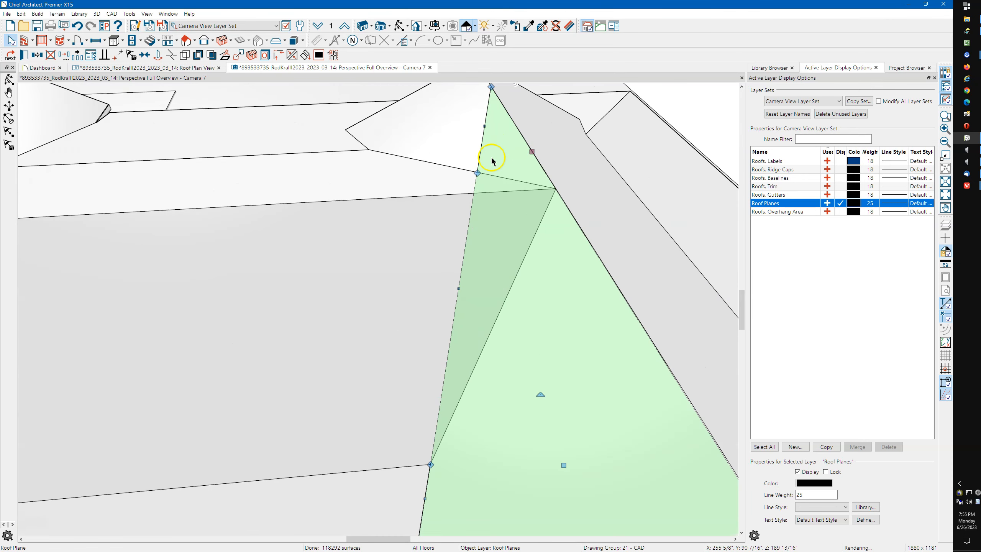
pyautogui.scroll(-3, 491, 160)
pyautogui.press('Escape')
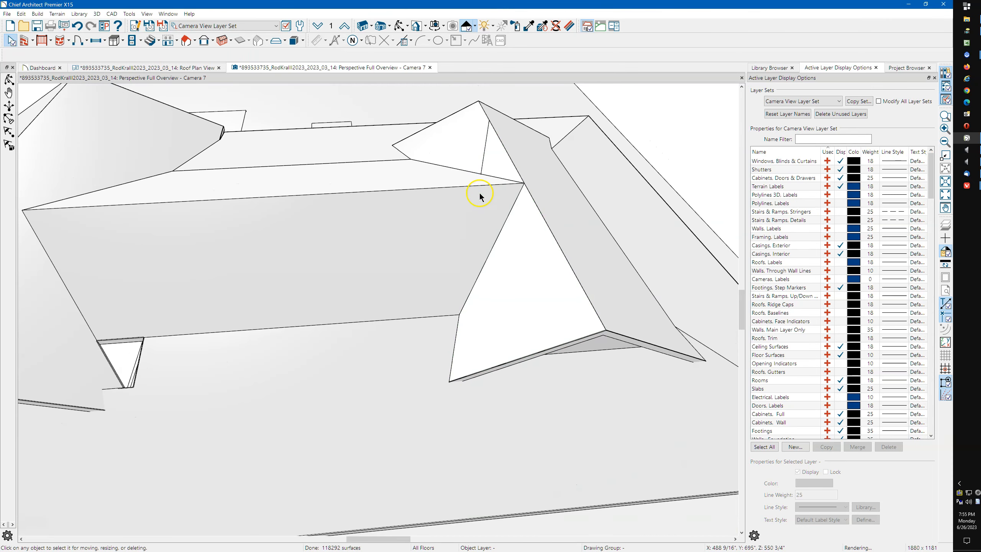
# Drag the triangular plane's top corner down along its edge to near the ridge
pyautogui.click(497, 279)
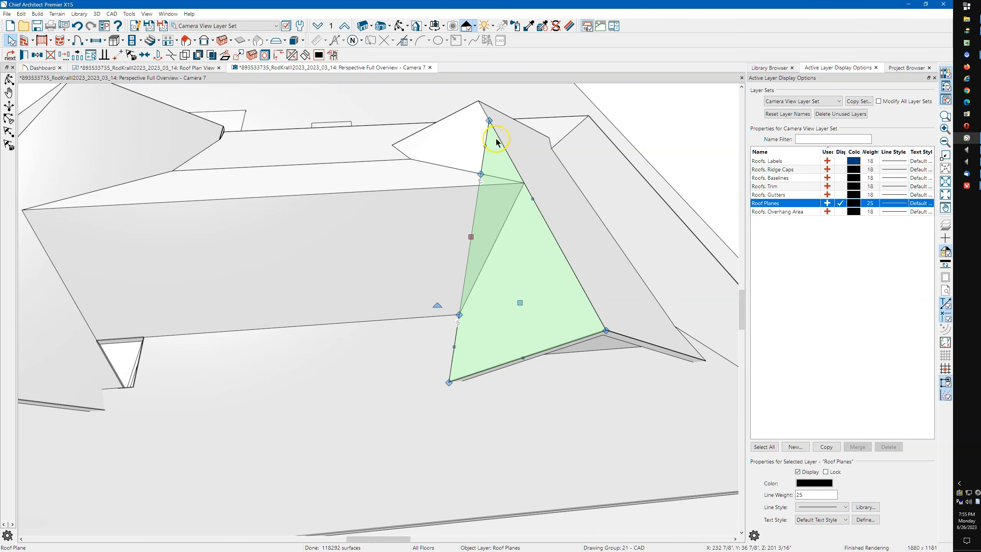
pyautogui.moveTo(489, 120); pyautogui.dragTo(505, 156)
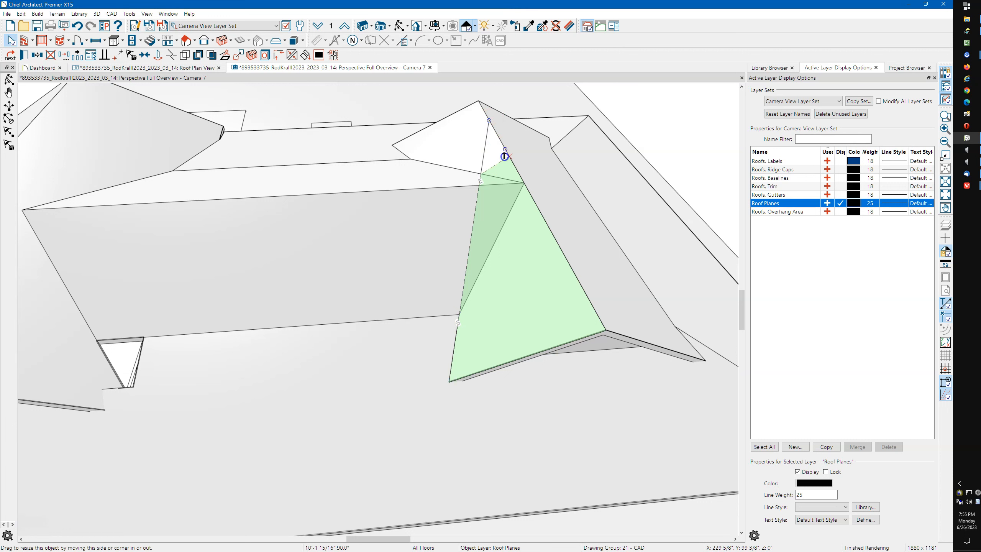
pyautogui.moveTo(504, 156); pyautogui.dragTo(508, 157)
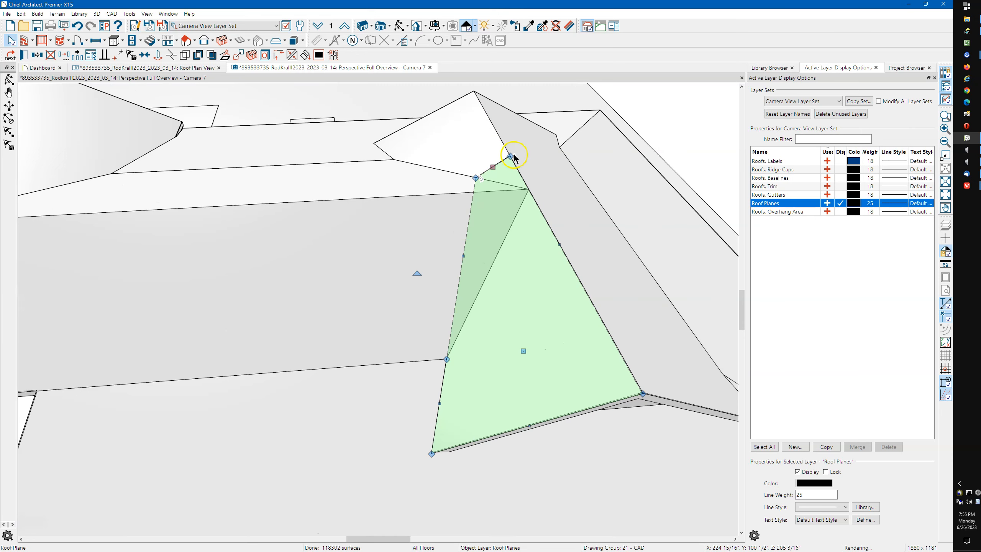
# Join the triangle's left edge to the adjacent main roof plane's edge with Join Edge
pyautogui.click(463, 256)
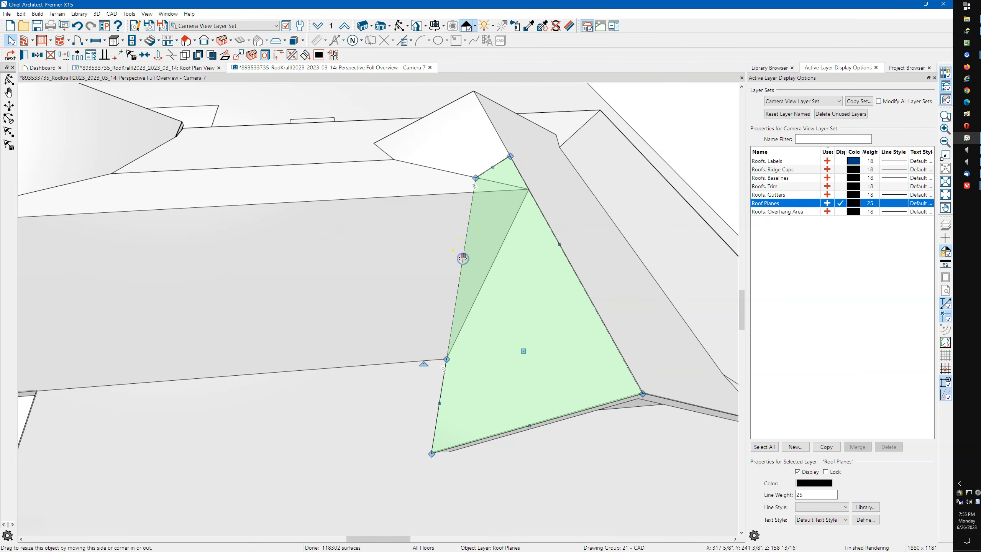
pyautogui.click(292, 55)
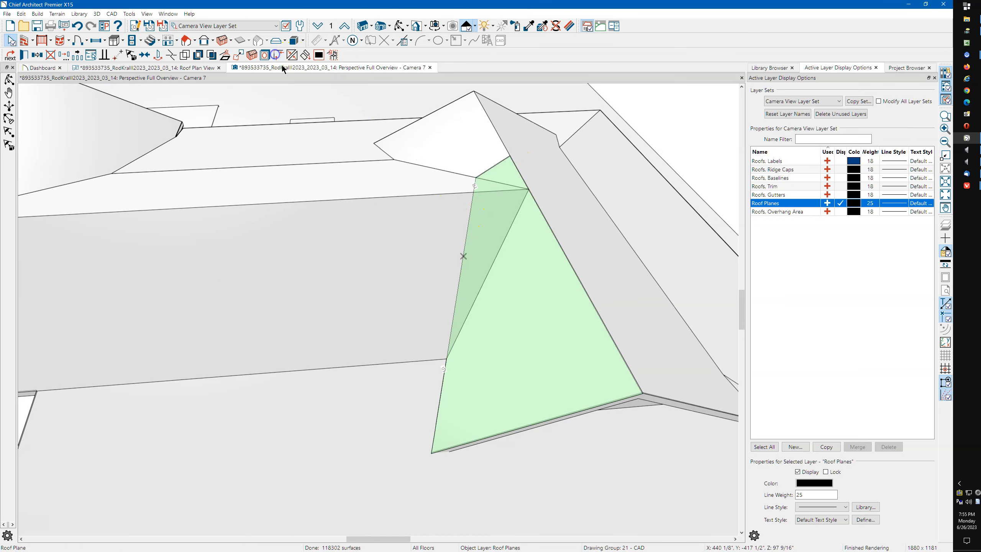
pyautogui.click(547, 209)
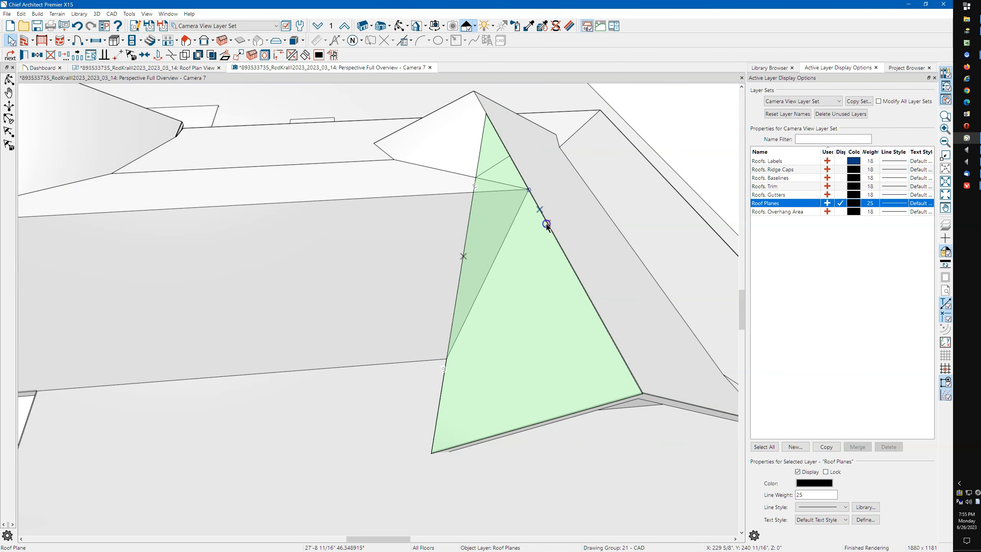
pyautogui.click(547, 226)
pyautogui.click(513, 295)
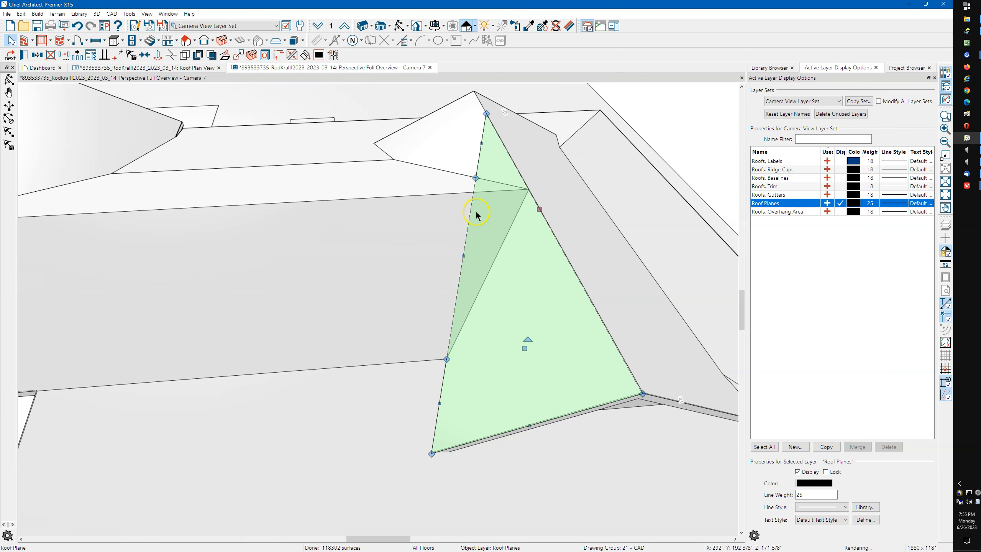
# Pull the triangle's top vertices down from the peak onto the ridge line
pyautogui.click(475, 177)
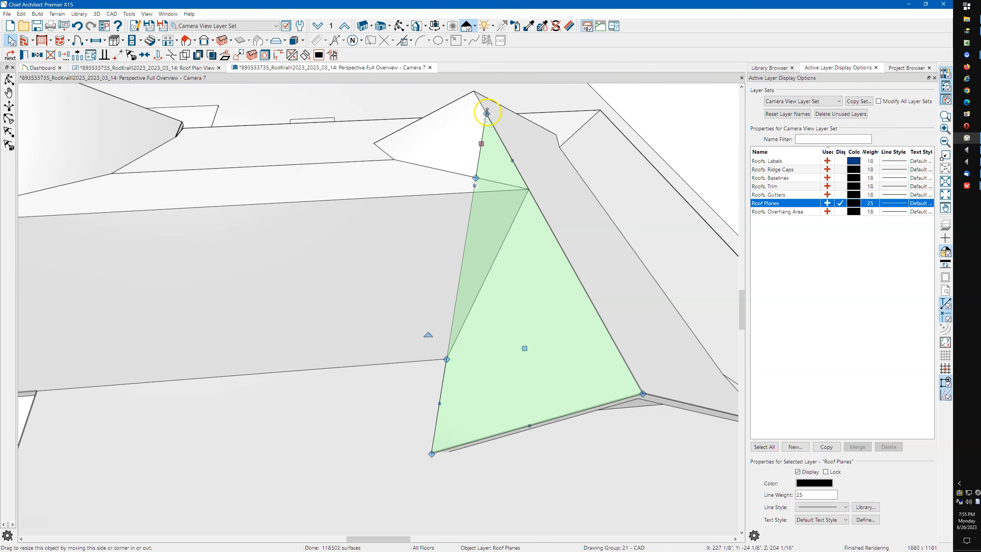
pyautogui.moveTo(488, 113); pyautogui.dragTo(530, 191)
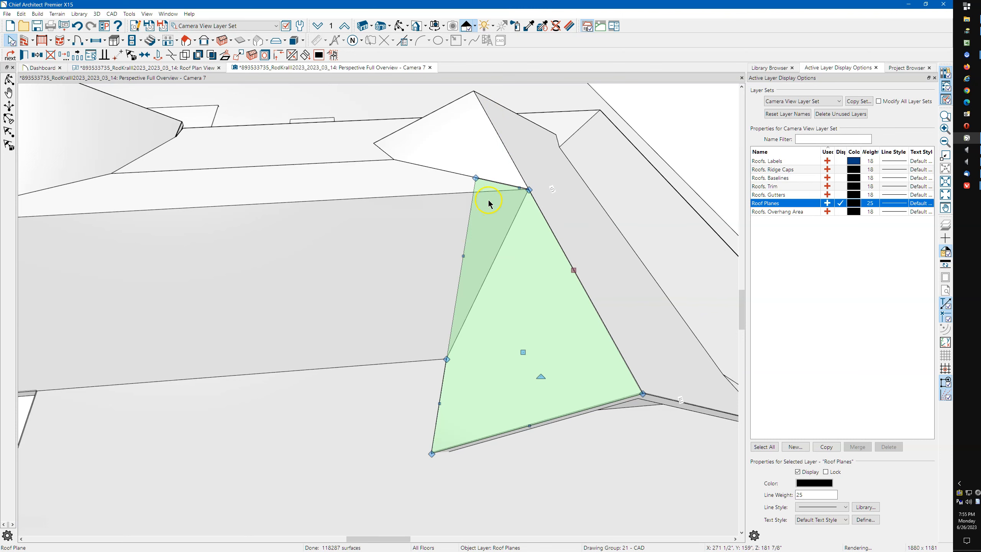
pyautogui.moveTo(476, 176); pyautogui.dragTo(474, 213)
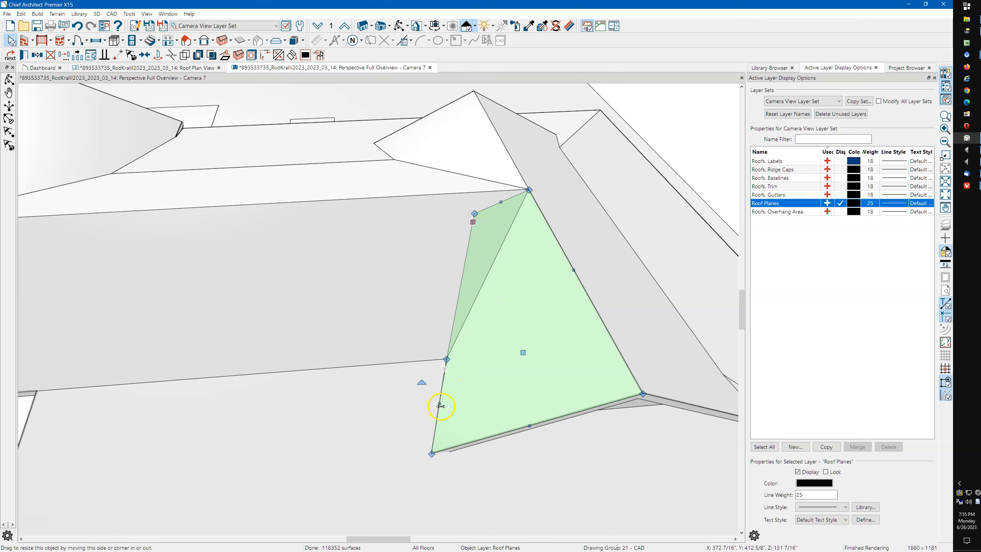
pyautogui.moveTo(441, 405); pyautogui.dragTo(438, 405)
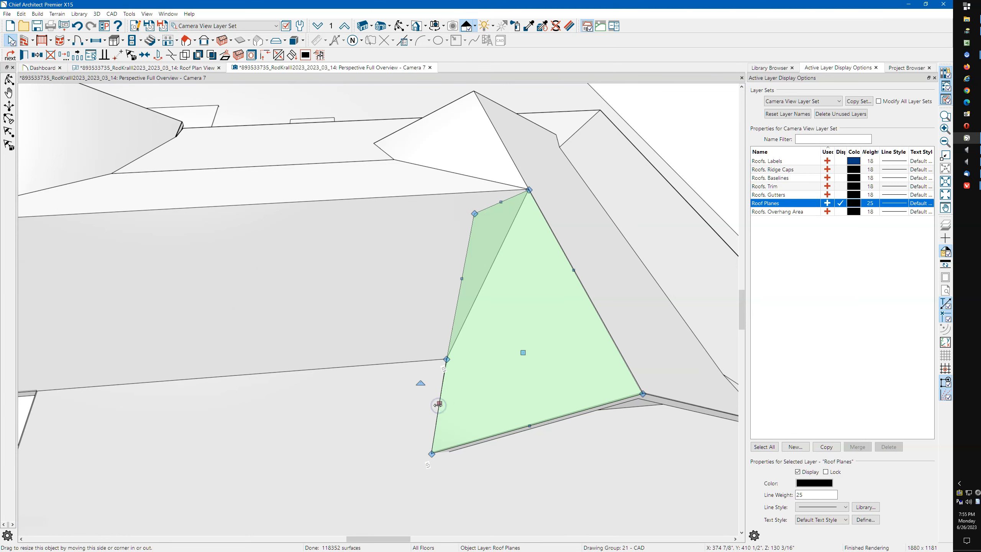
# Intersect and join the remaining two roof lines, accepting the warning to finish the valley
pyautogui.click(266, 56)
pyautogui.click(462, 215)
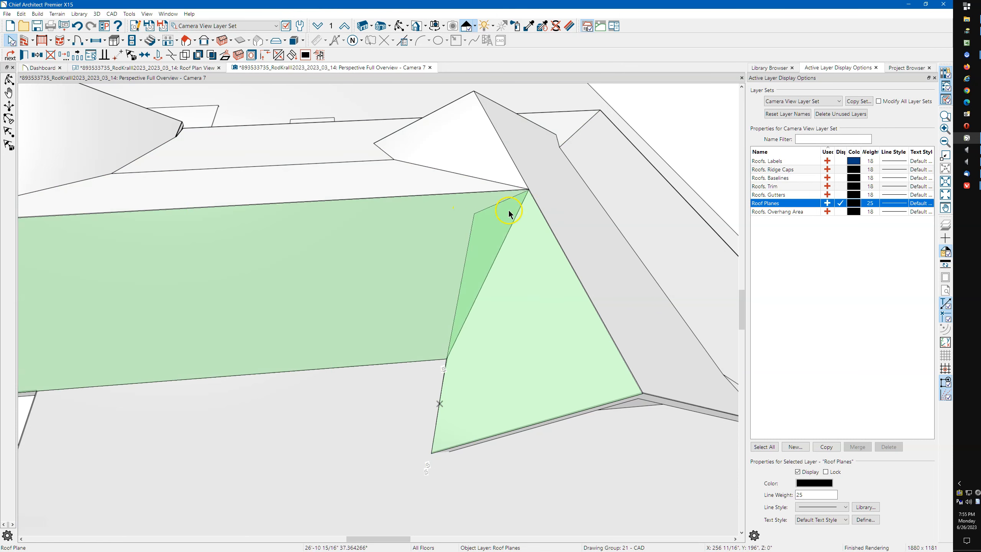
pyautogui.click(531, 209)
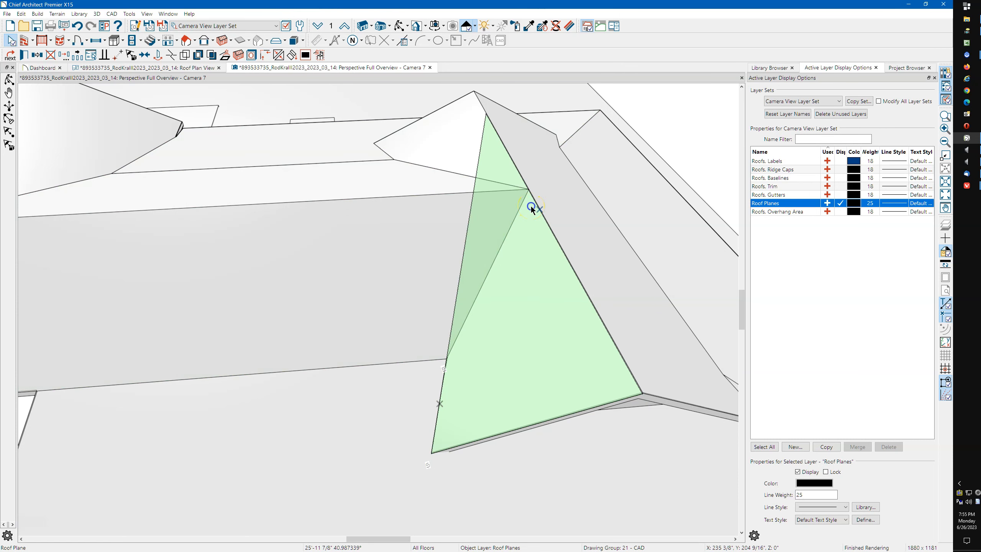
pyautogui.click(521, 295)
pyautogui.click(521, 295)
pyautogui.scroll(-5, 512, 277)
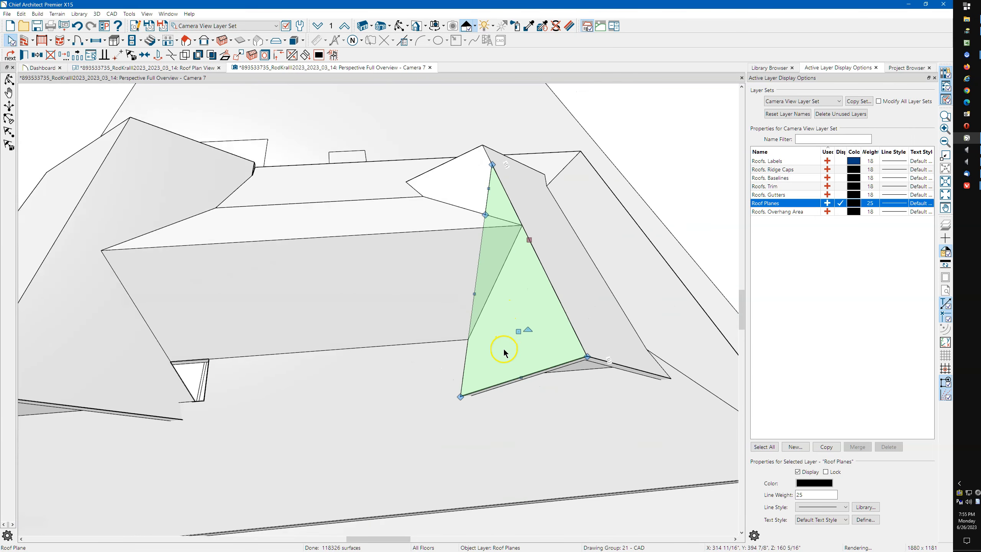
pyautogui.scroll(4, 493, 252)
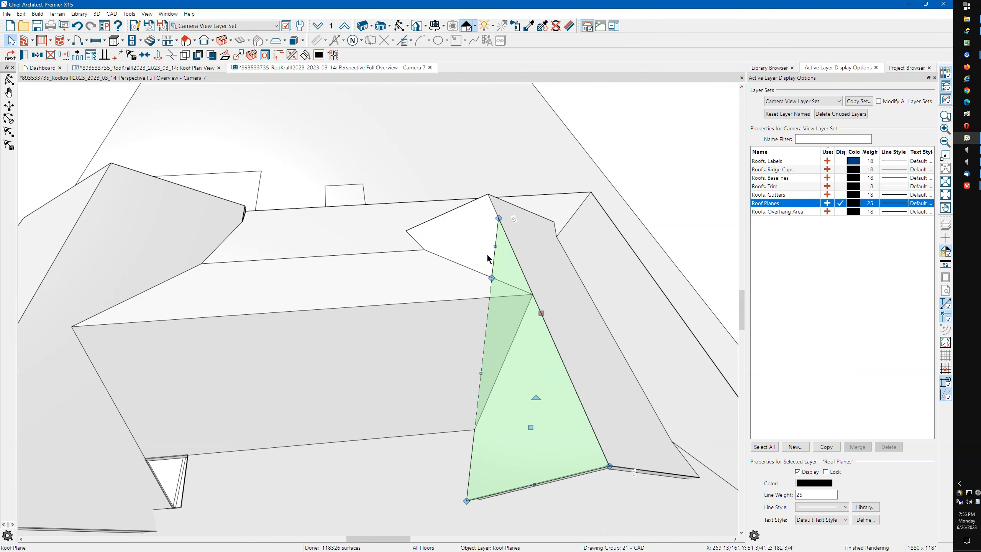
pyautogui.press('Escape')
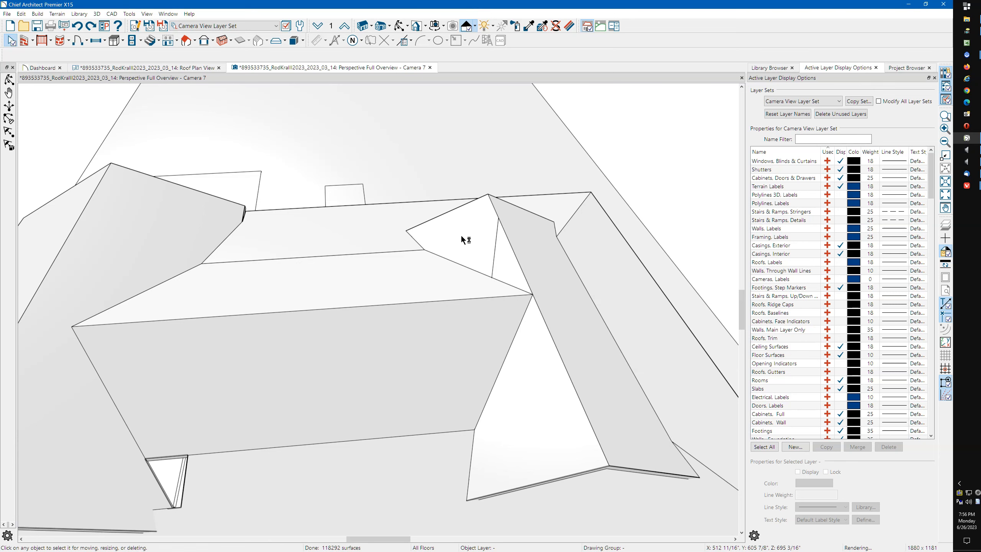
# Undo the stray strip along the building's bottom edge and select the lower porch and front roof planes
pyautogui.click(459, 221)
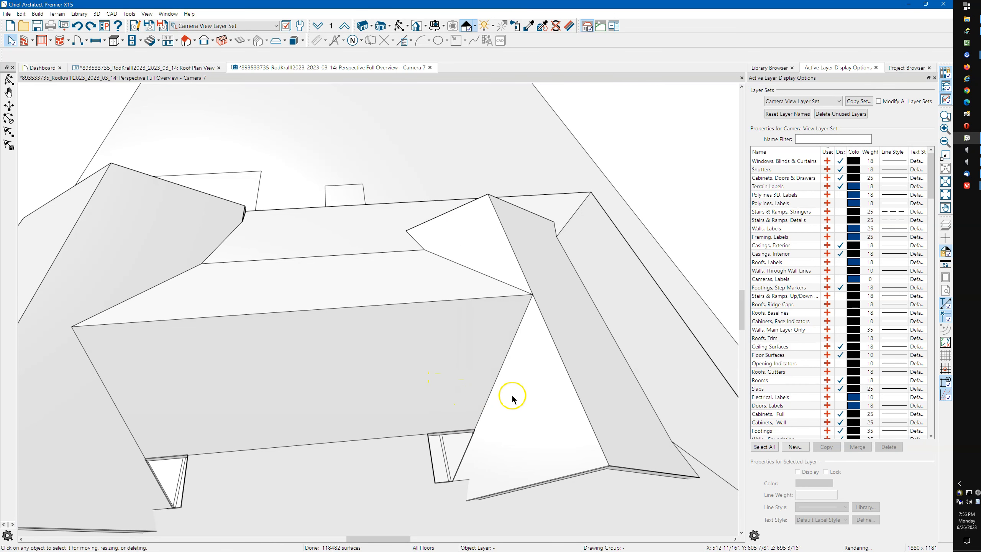
pyautogui.hotkey('ctrl', 'z')
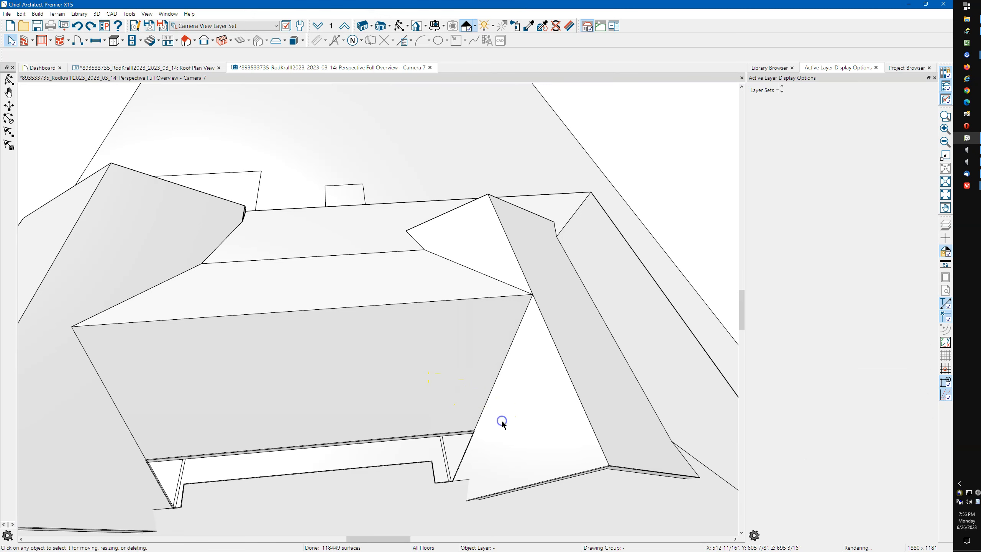
pyautogui.scroll(-3, 325, 480)
pyautogui.click(327, 474)
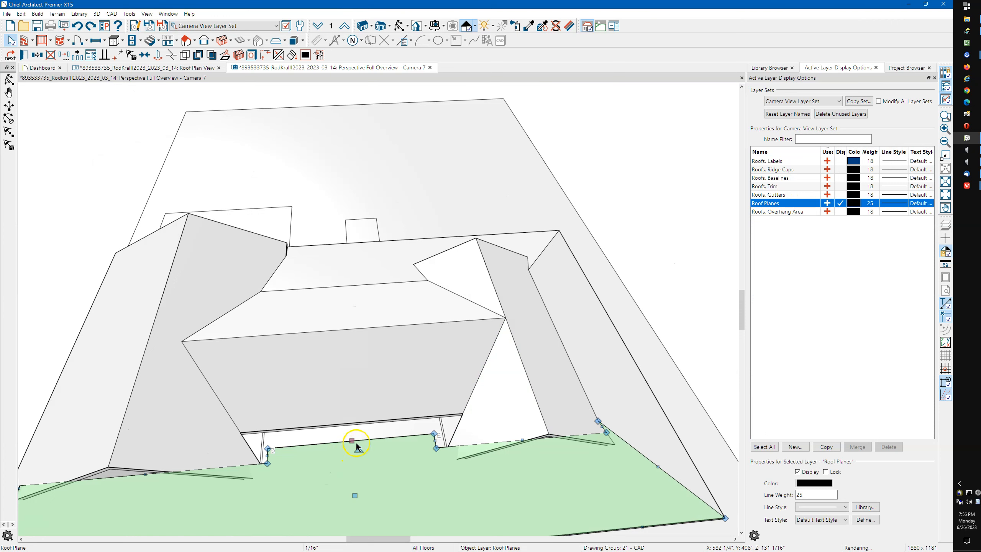
pyautogui.keyDown('shift'); pyautogui.click(371, 417); pyautogui.keyUp('shift')
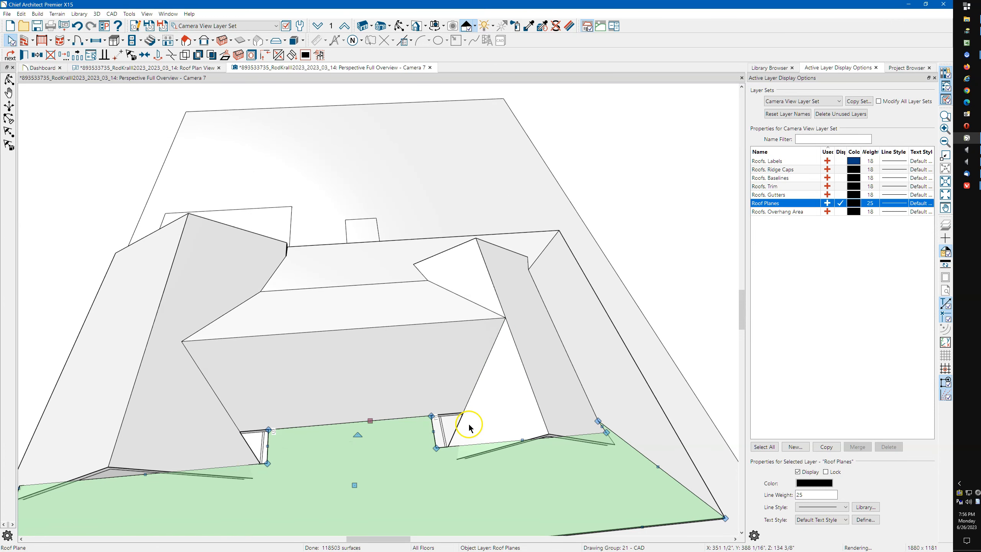
pyautogui.scroll(1, 488, 414)
# Select the triangular roof plane and start the Break tool with the 3 hotkey on its edge
pyautogui.click(487, 413)
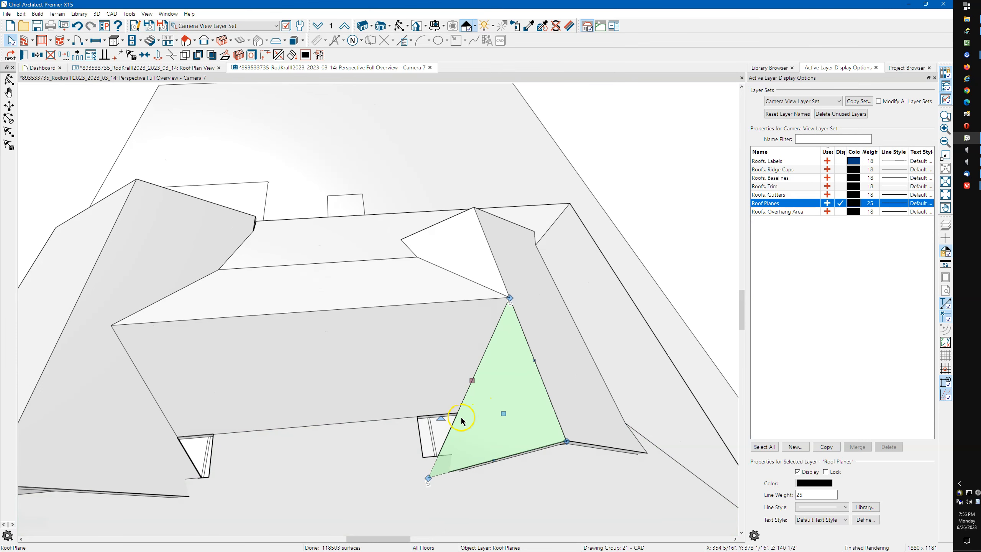
pyautogui.scroll(1, 462, 418)
pyautogui.scroll(1, 462, 418)
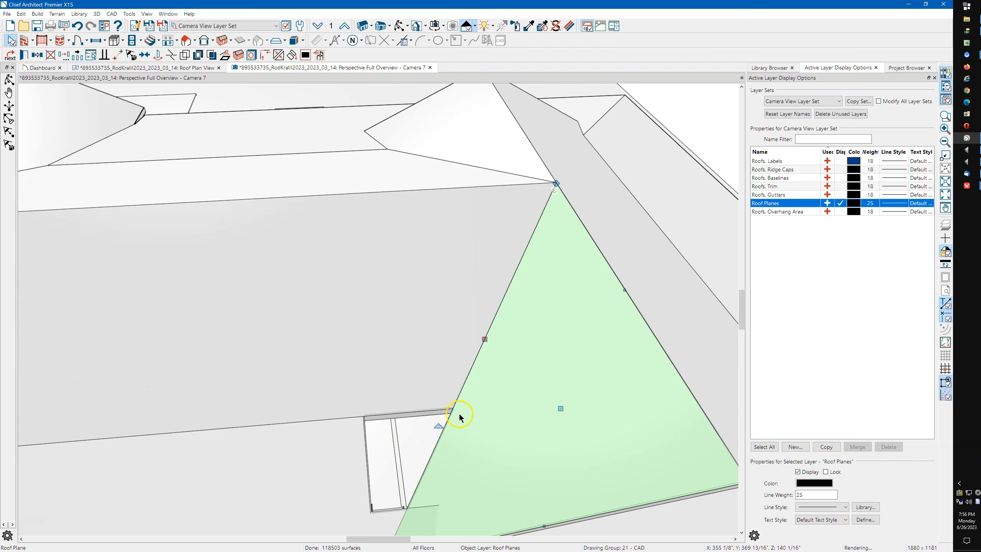
pyautogui.press('3')
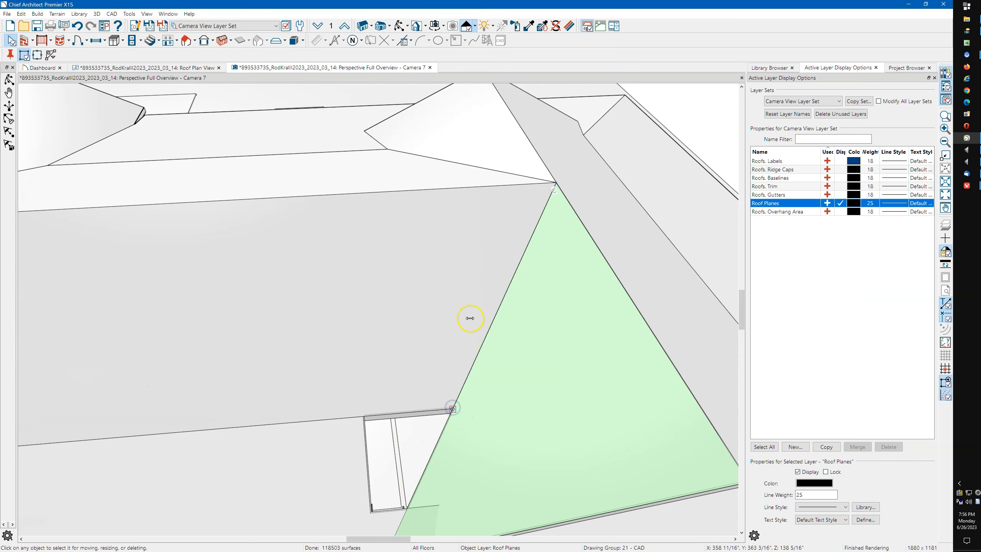
pyautogui.scroll(-1, 474, 301)
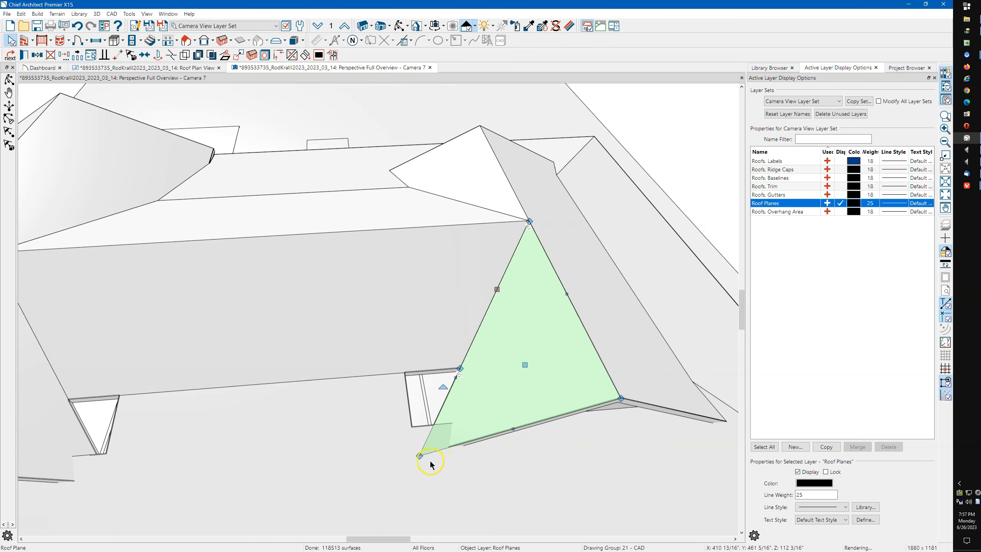
# Pull the triangular plane's lower corner in to the porch roof edge
pyautogui.moveTo(418, 456); pyautogui.dragTo(438, 450)
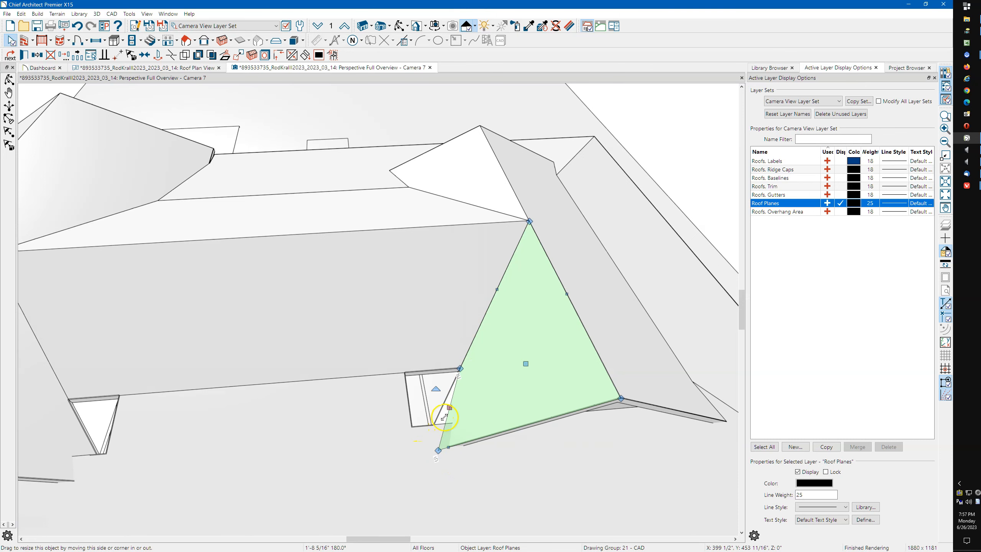
pyautogui.click(410, 402)
pyautogui.click(359, 408)
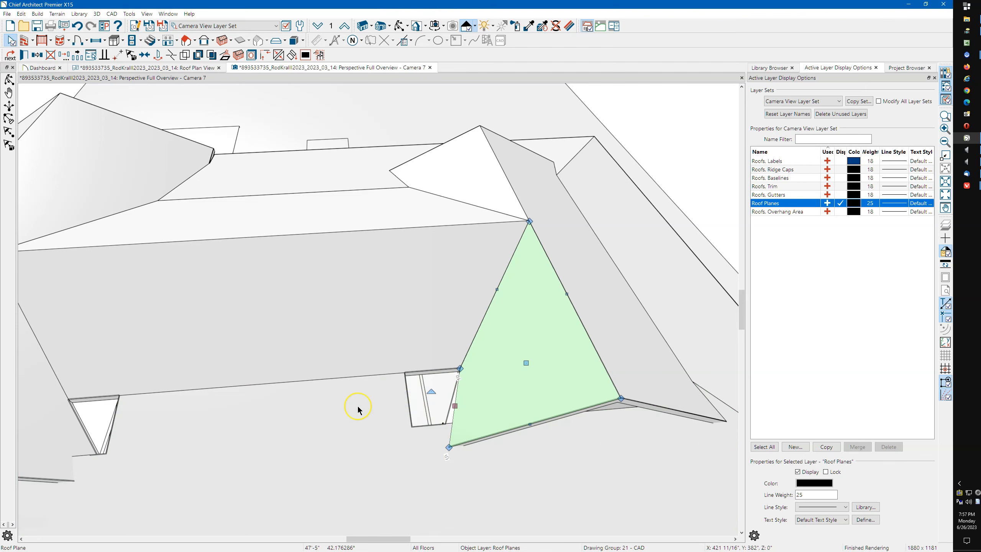
pyautogui.press('Escape')
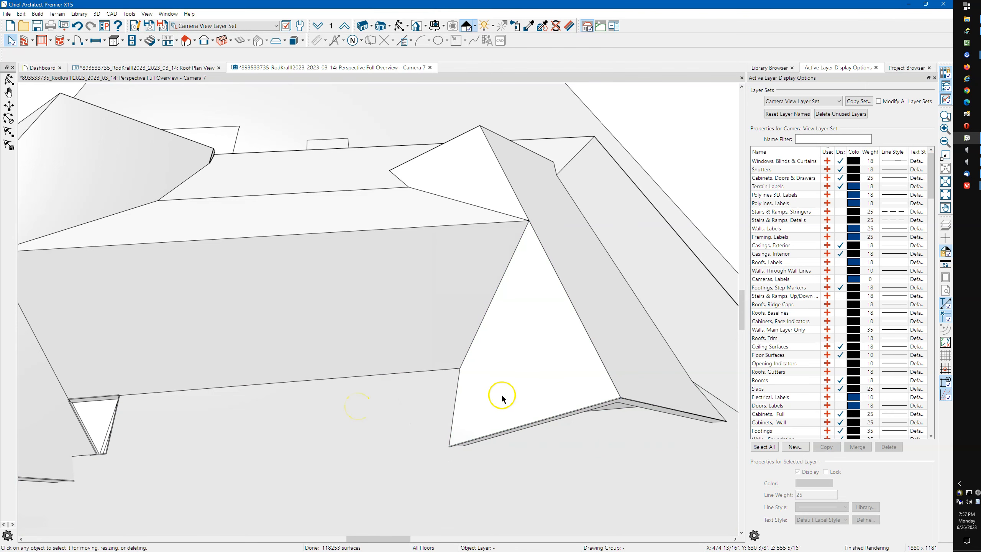
pyautogui.scroll(-2, 520, 382)
pyautogui.scroll(3, 261, 404)
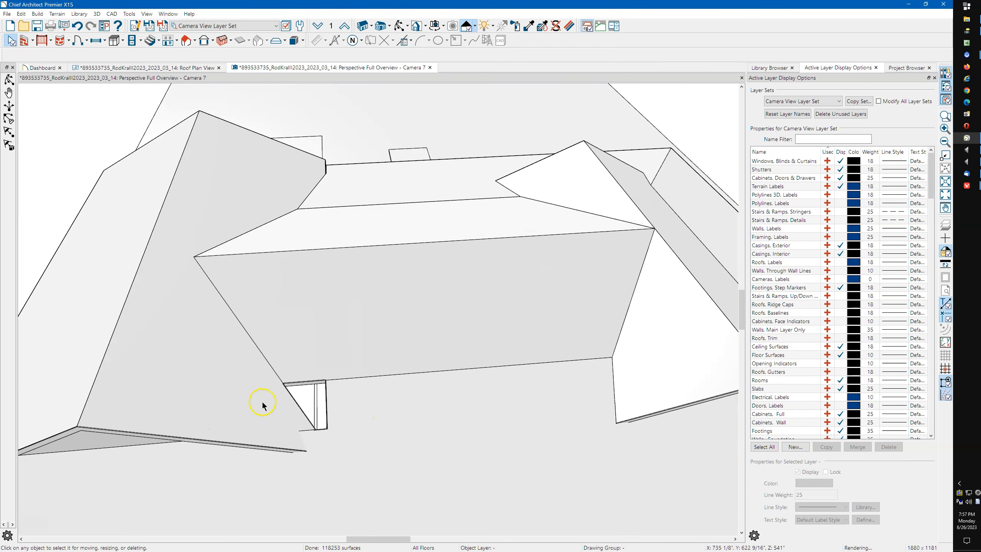
# Break the left porch plane's edge and stretch its side left to cover the gap
pyautogui.click(285, 407)
pyautogui.press('3')
pyautogui.click(290, 378)
pyautogui.click(346, 403)
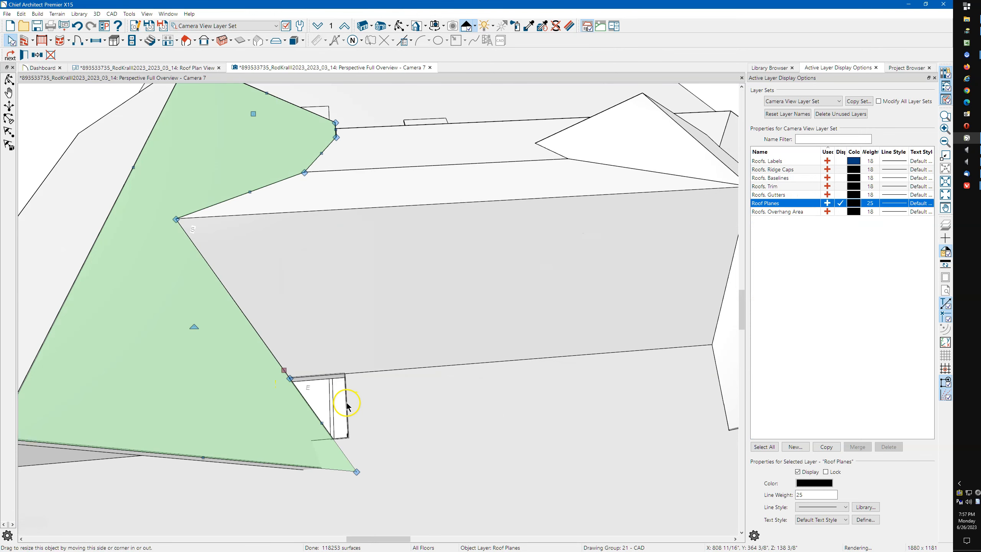
pyautogui.moveTo(346, 403); pyautogui.dragTo(316, 411)
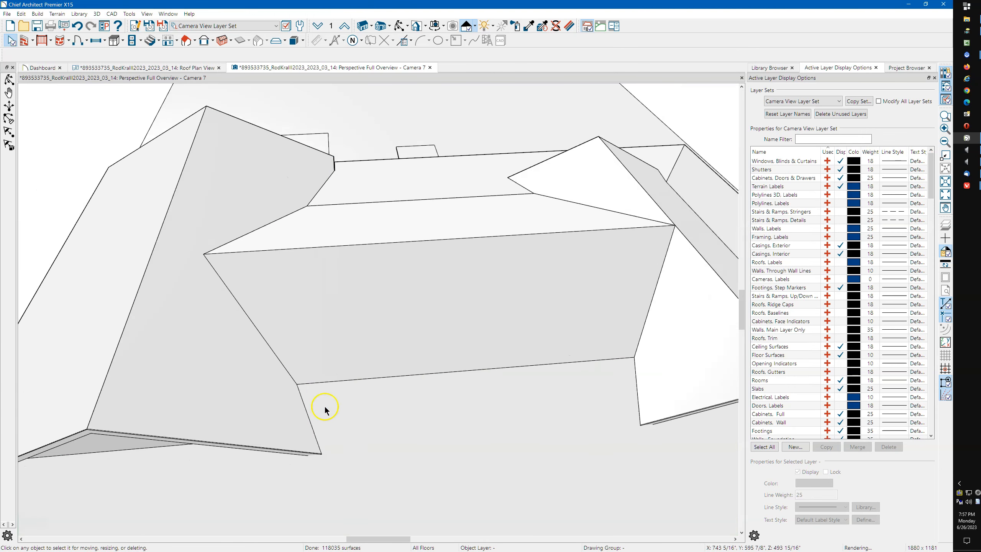
pyautogui.scroll(-5, 325, 407)
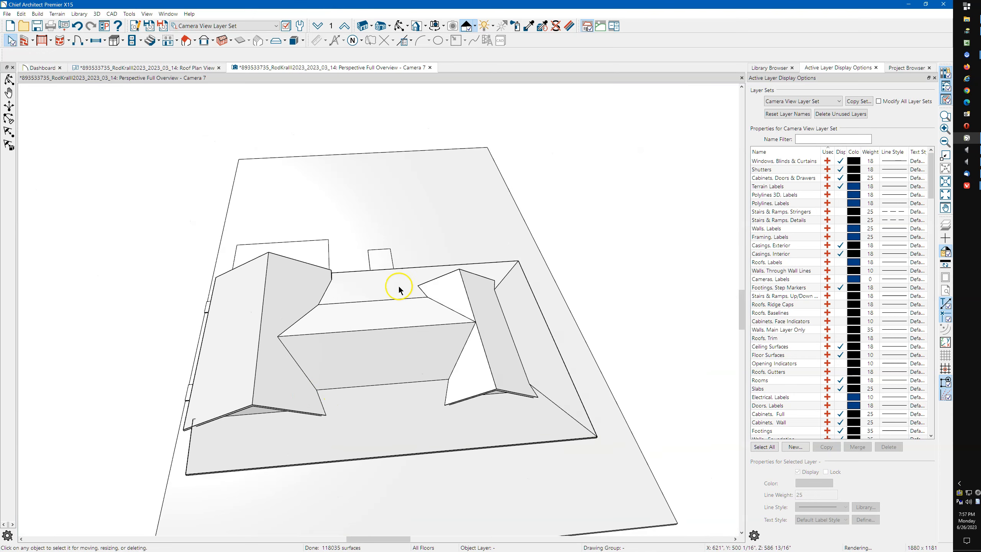
# Orbit the camera around the house, past the garage side, to an elevated front view of the roof
pyautogui.click(400, 26)
pyautogui.moveTo(411, 253); pyautogui.dragTo(398, 195)
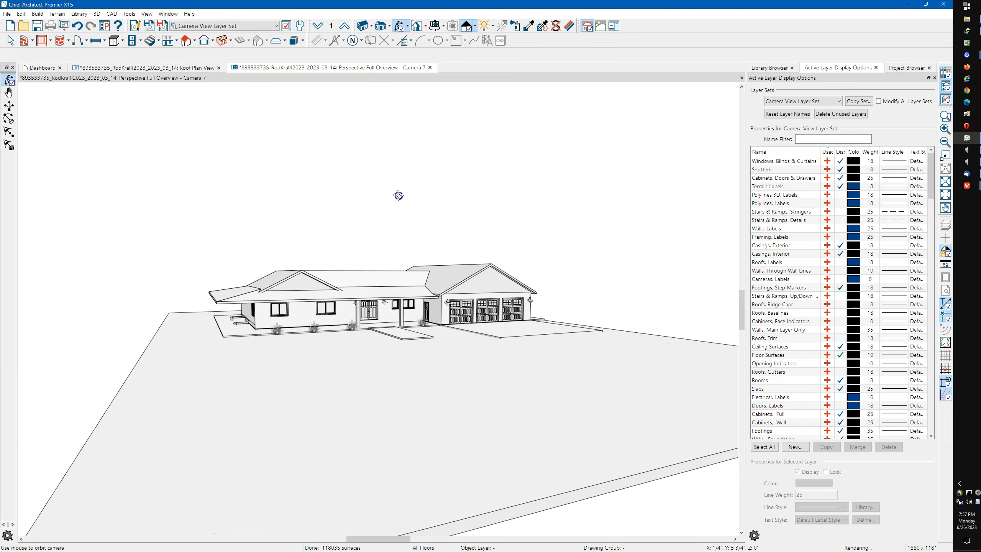
pyautogui.moveTo(400, 196); pyautogui.dragTo(473, 263)
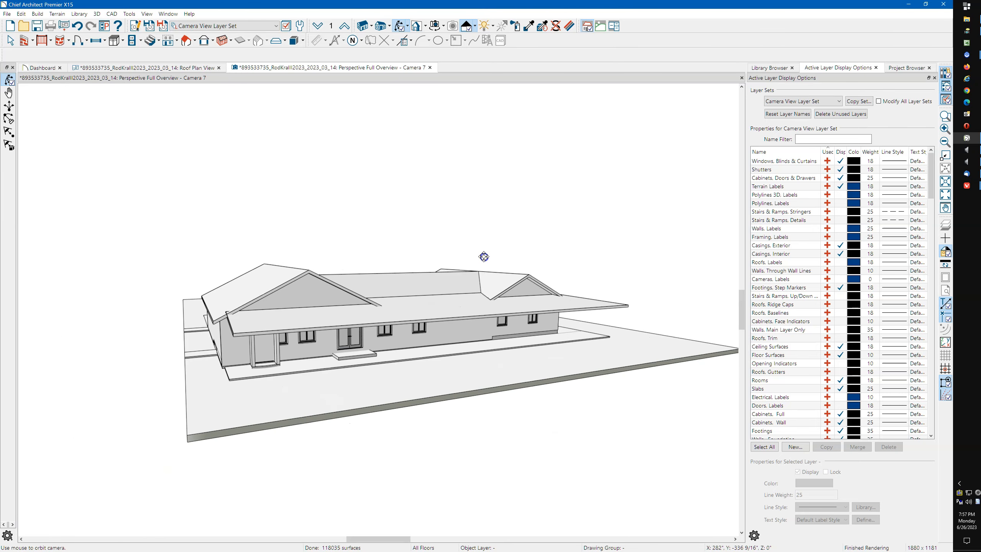
pyautogui.moveTo(379, 311); pyautogui.dragTo(317, 322)
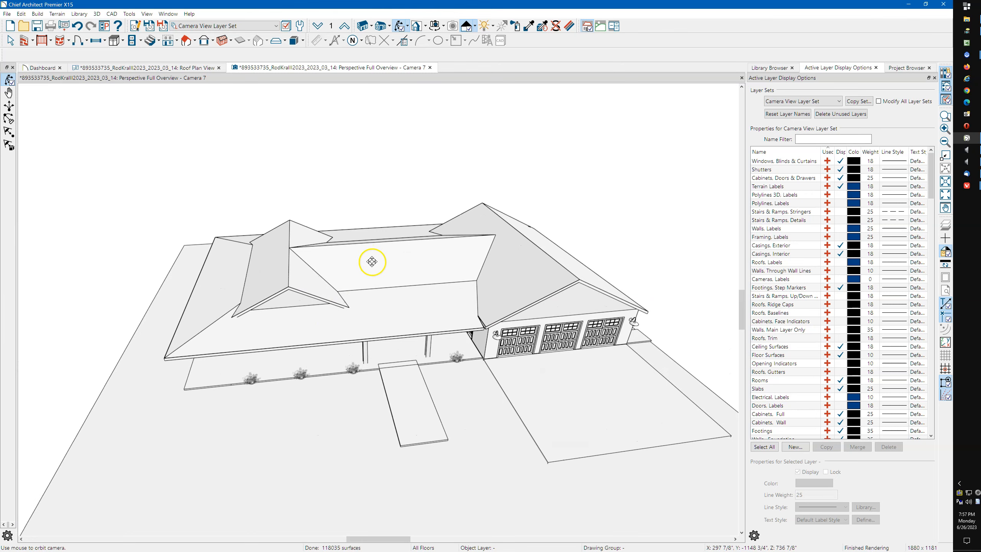
pyautogui.moveTo(388, 291); pyautogui.dragTo(331, 296)
pyautogui.moveTo(352, 300); pyautogui.dragTo(463, 308)
pyautogui.moveTo(398, 299); pyautogui.dragTo(426, 312)
pyautogui.moveTo(426, 311); pyautogui.dragTo(434, 302, button='middle')
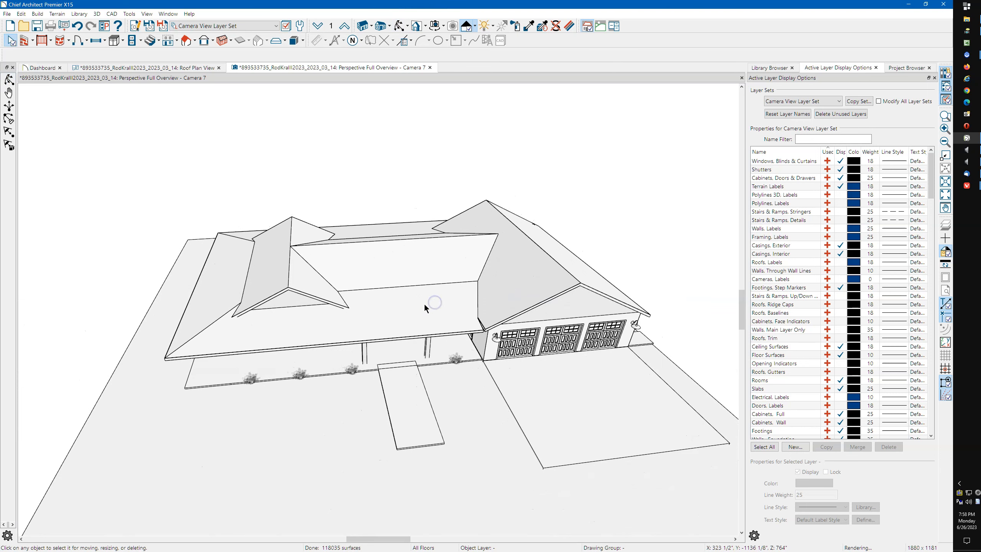
# Check the front, left hip and back roof planes by selecting each in turn
pyautogui.click(402, 316)
pyautogui.click(219, 295)
pyautogui.click(359, 232)
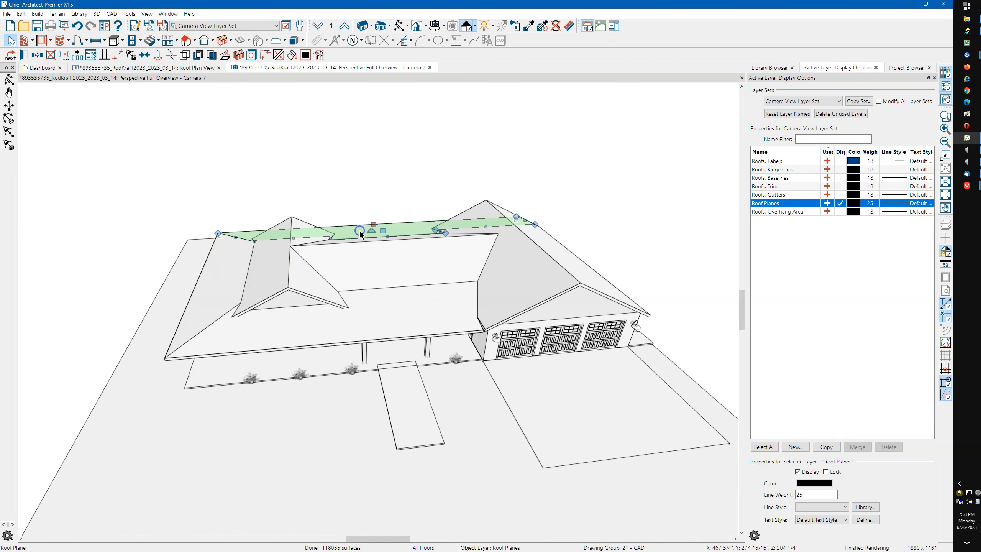
pyautogui.click(378, 318)
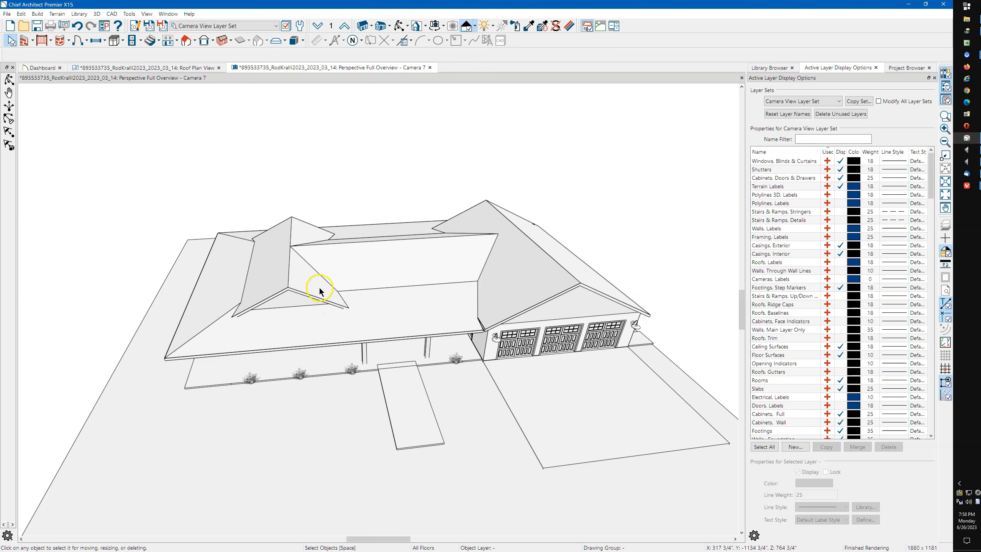
# Inspect the small front triangular and left roof planes, then orbit to another roof section
pyautogui.click(294, 293)
pyautogui.click(281, 285)
pyautogui.click(300, 290)
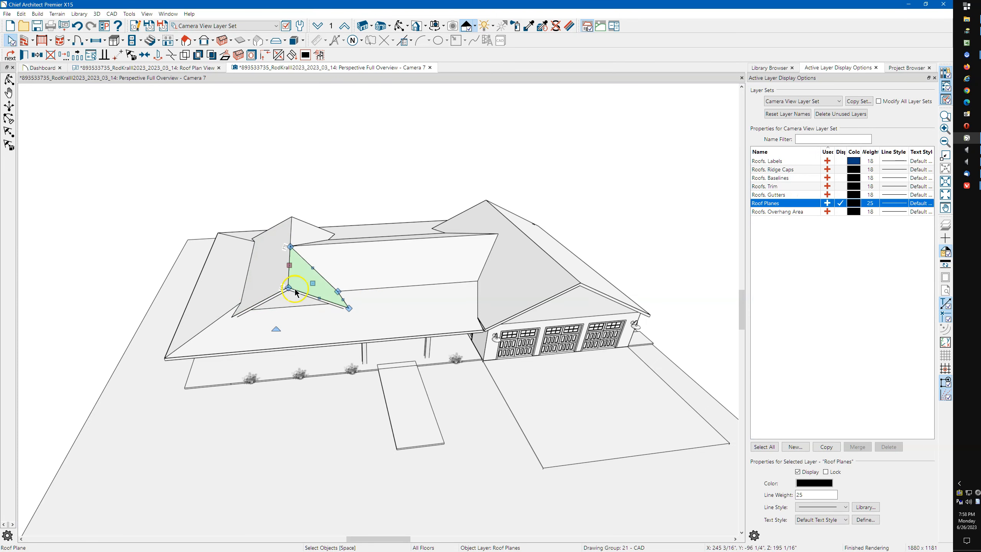
pyautogui.click(295, 293)
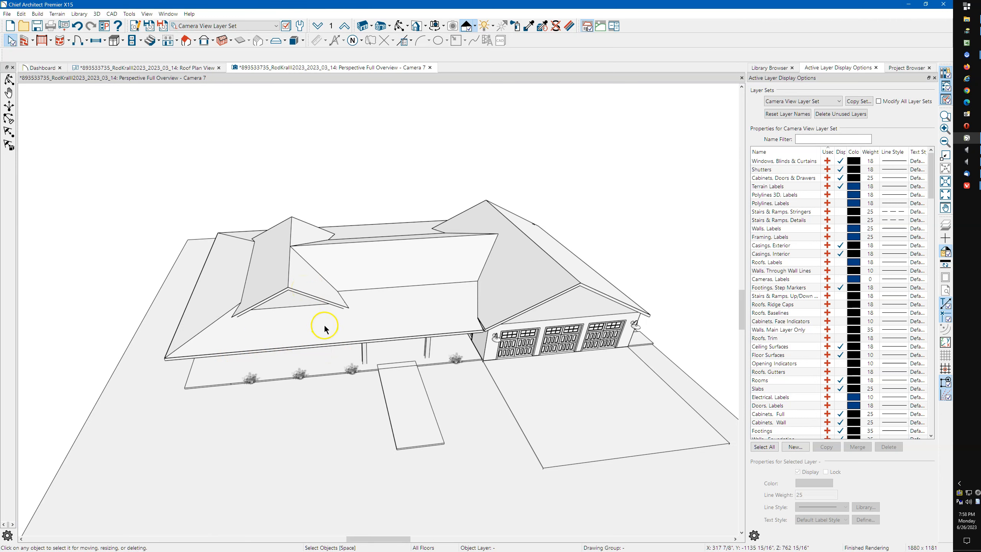
pyautogui.click(401, 26)
pyautogui.moveTo(351, 236); pyautogui.dragTo(411, 295)
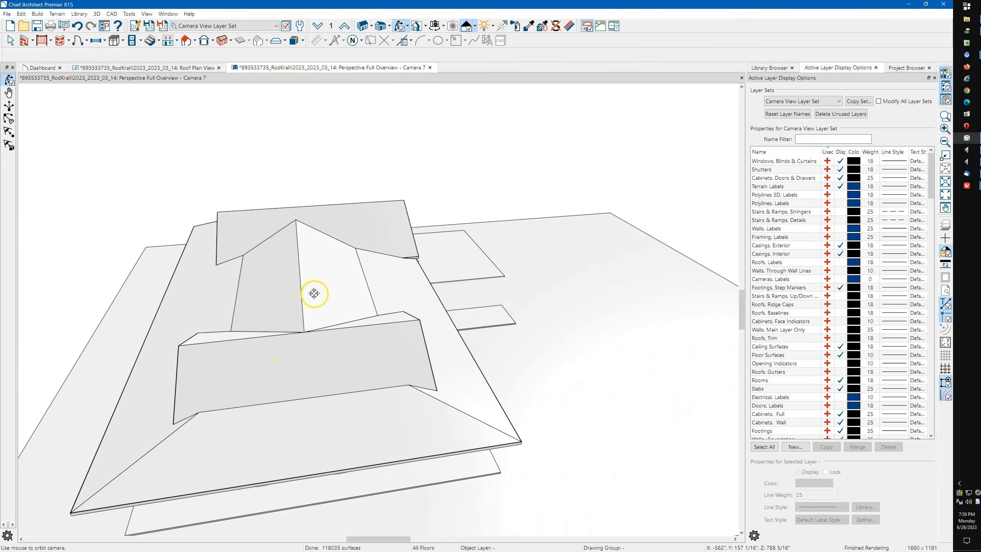
# Review the left, front, thin, right and back roof planes around the hip section one by one
pyautogui.press('space')
pyautogui.click(293, 303)
pyautogui.click(283, 359)
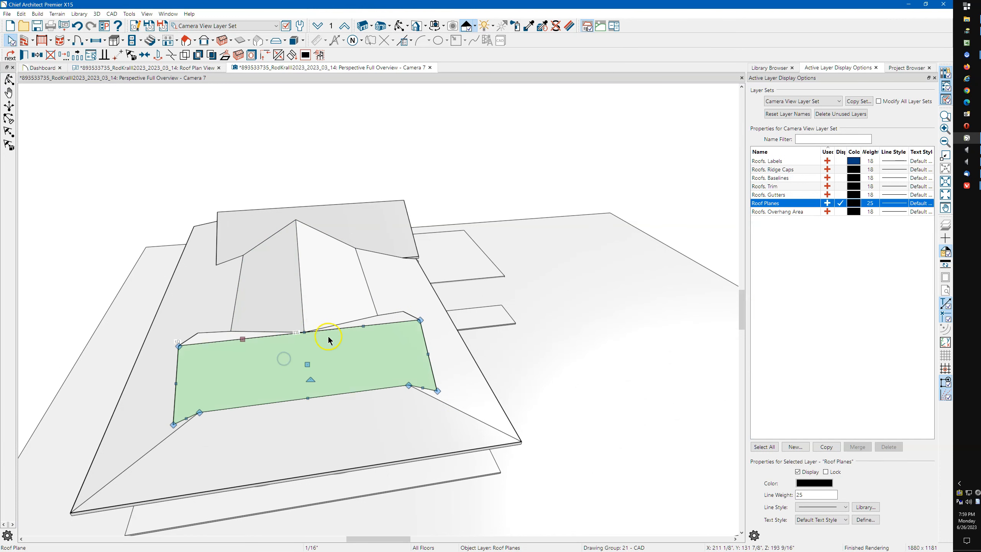
pyautogui.click(377, 322)
pyautogui.click(377, 322)
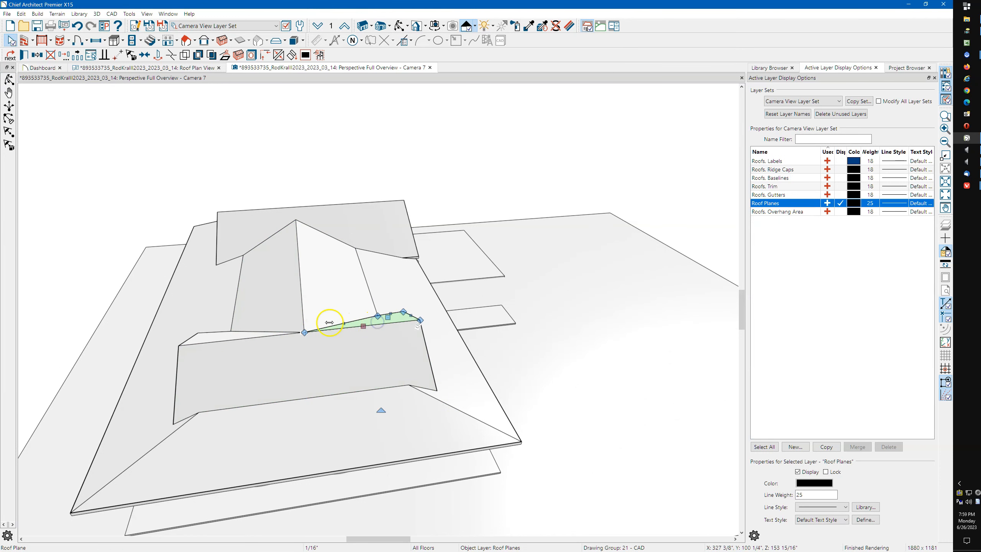
pyautogui.click(257, 332)
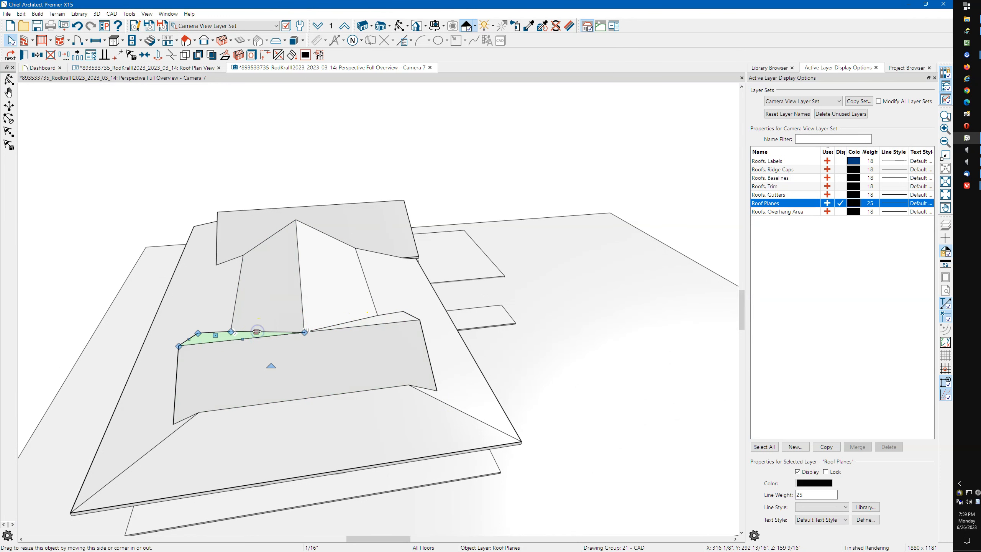
pyautogui.click(393, 285)
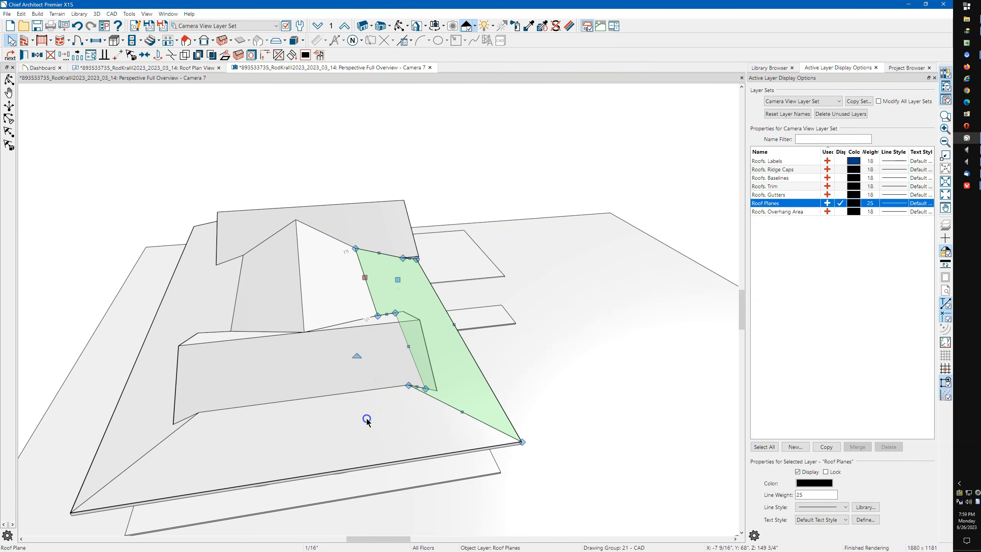
pyautogui.click(366, 420)
pyautogui.click(152, 411)
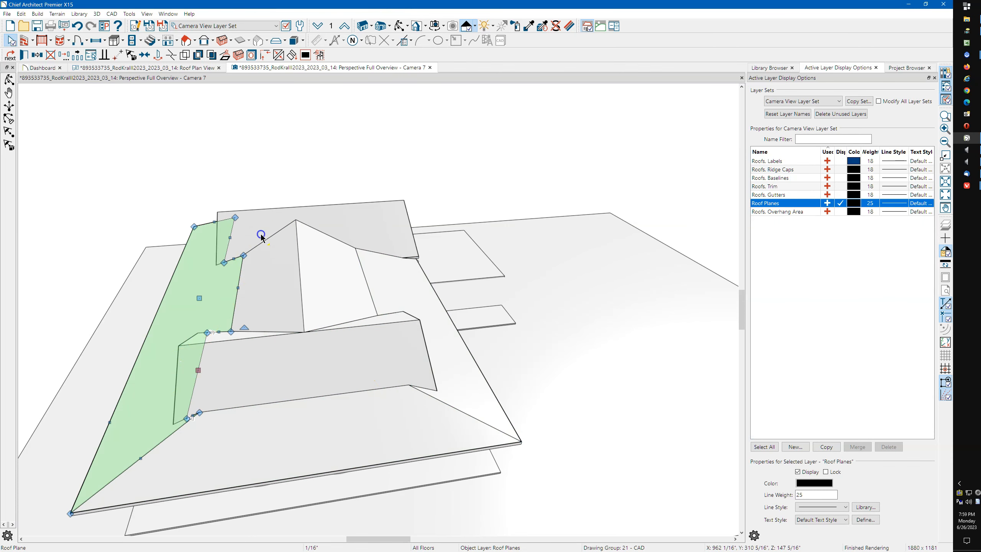
pyautogui.click(326, 229)
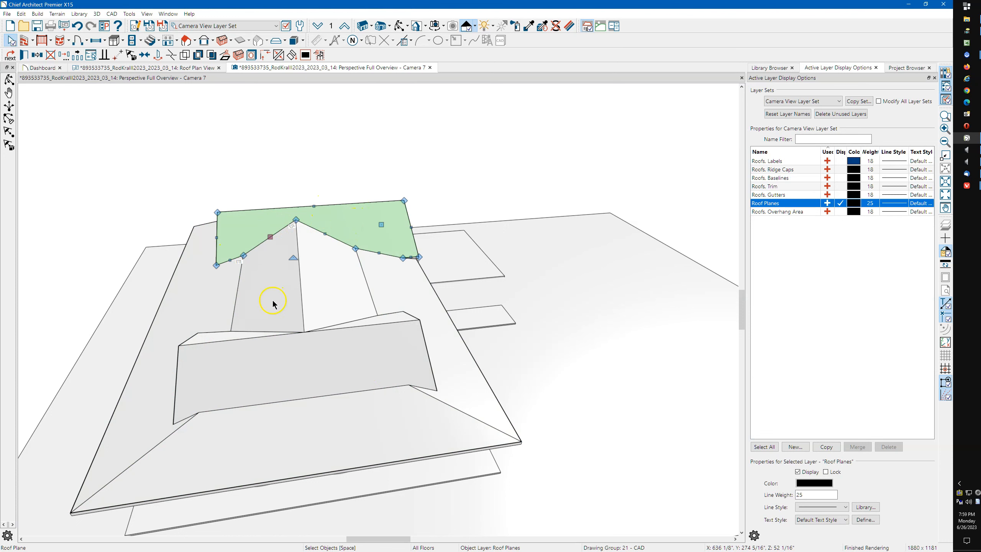
# Orbit back to a full front perspective of the house
pyautogui.click(398, 28)
pyautogui.moveTo(416, 241); pyautogui.dragTo(321, 190)
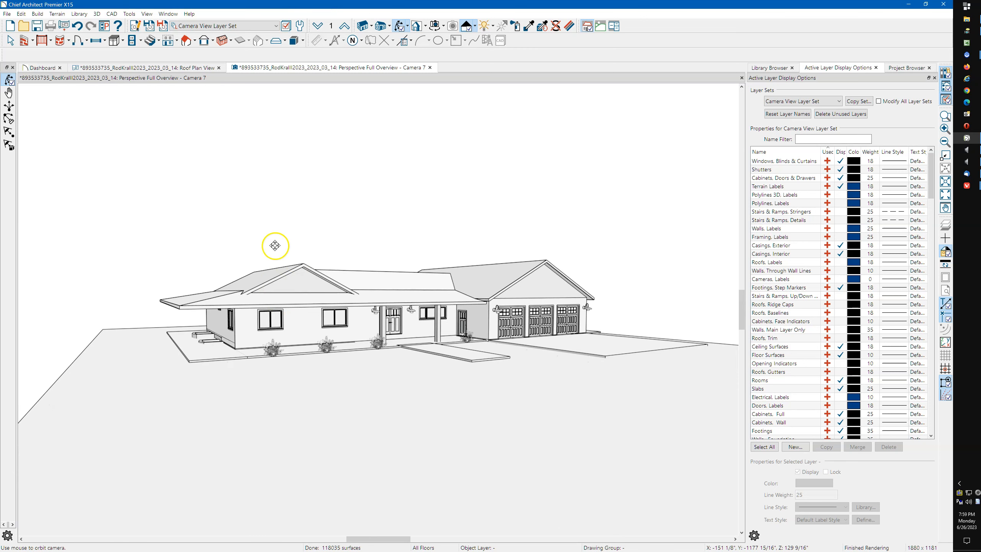
pyautogui.moveTo(276, 288); pyautogui.dragTo(262, 292)
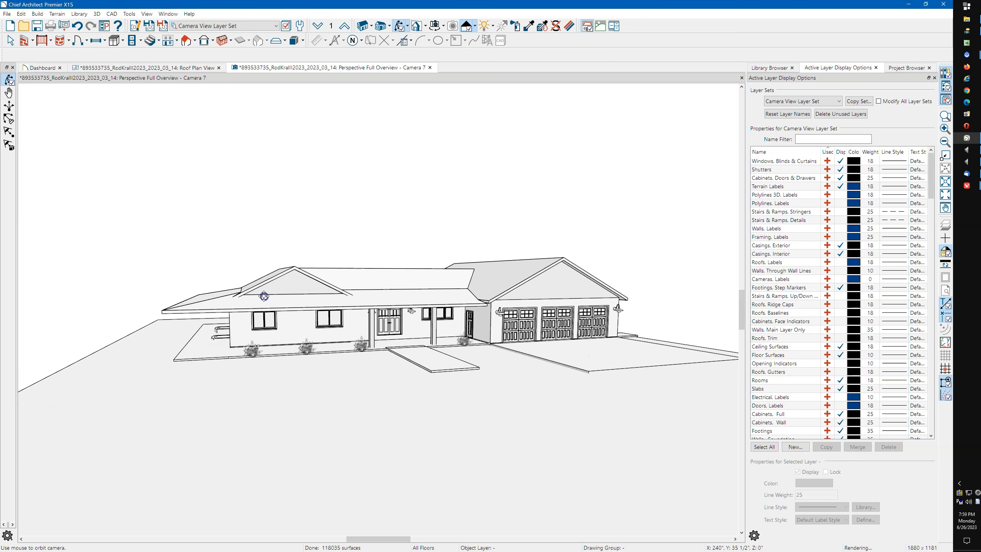